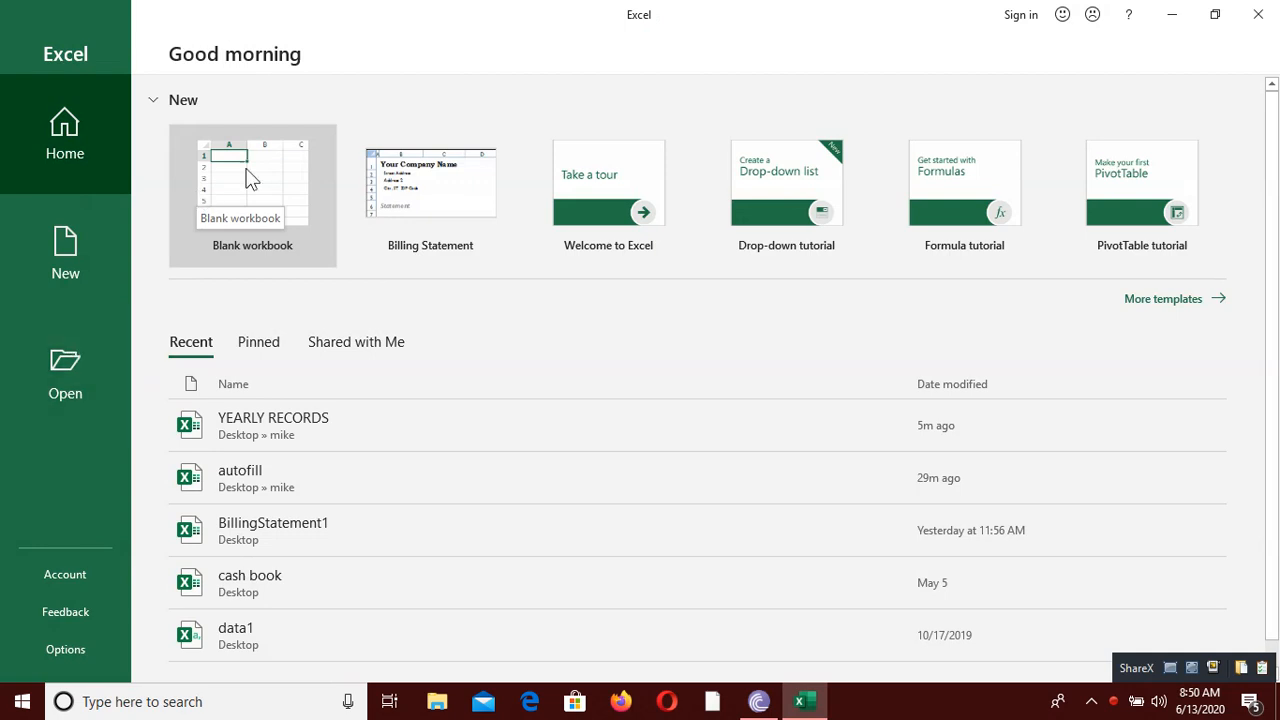
Step: Create a blank workbook and insert the picture WIN_20191228_15_14_14_Pro from the device's Camera Roll folder
click(276, 168)
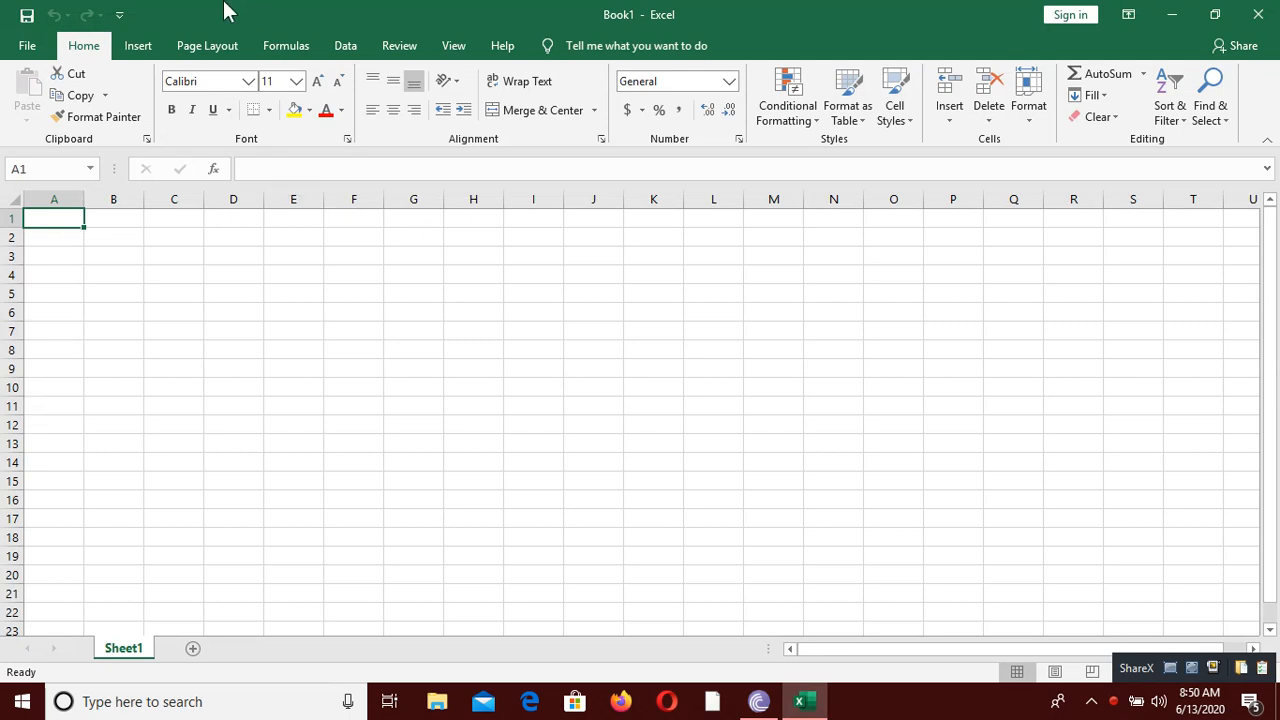
click(138, 46)
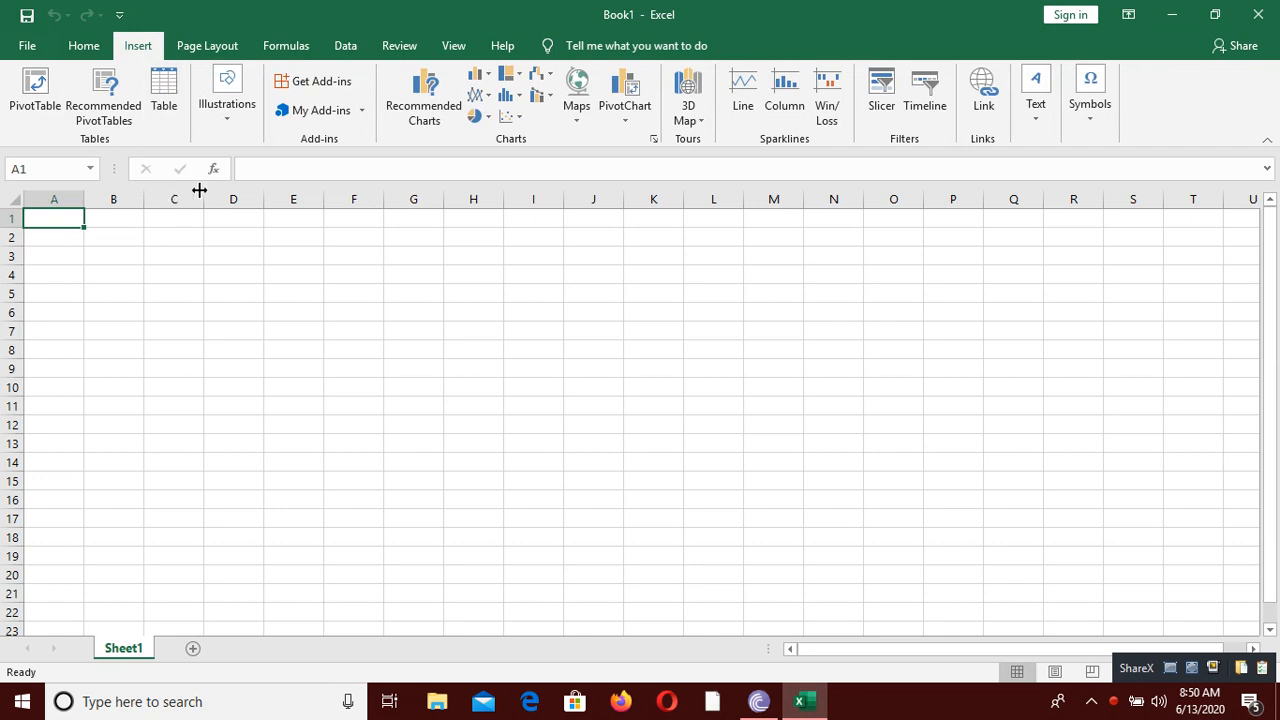
click(220, 118)
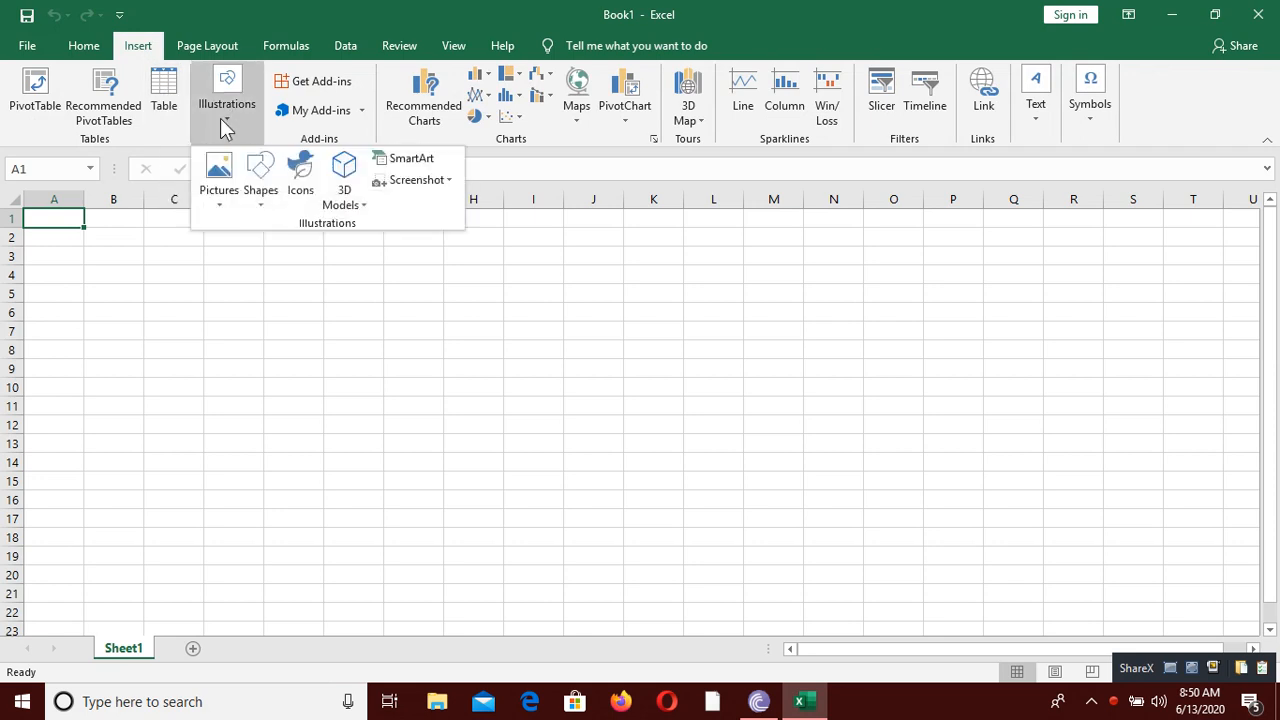
click(220, 200)
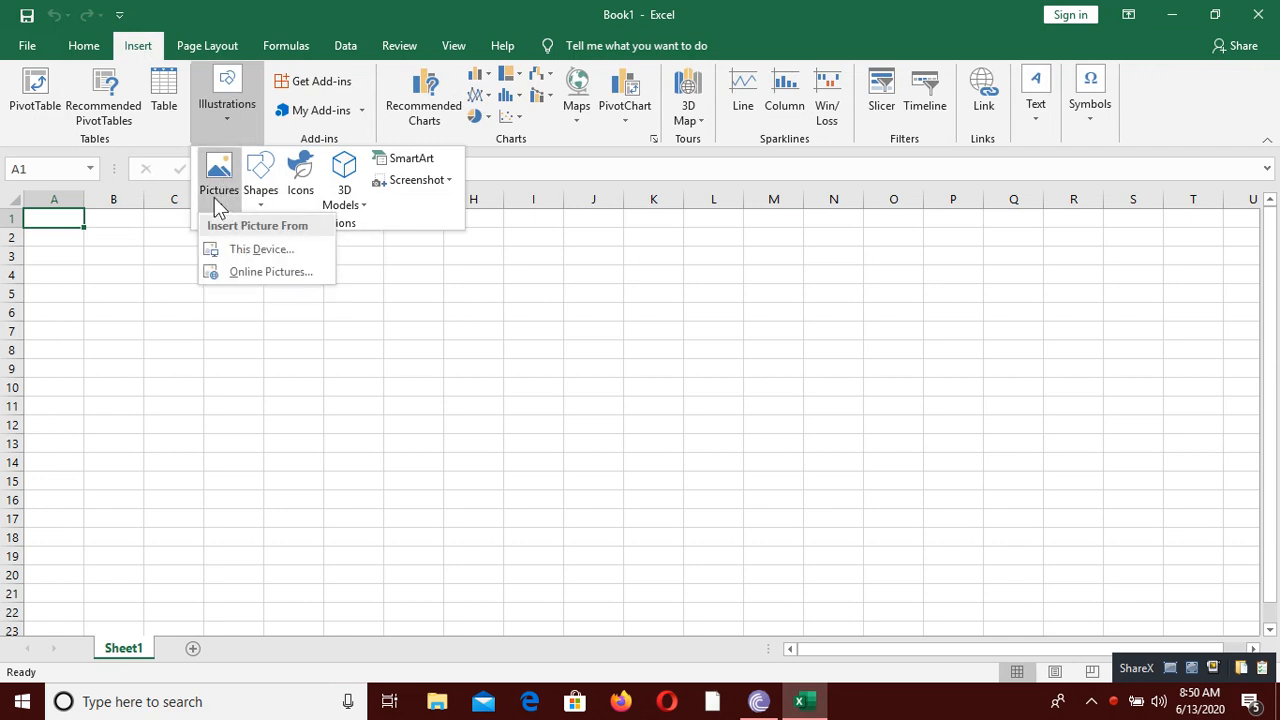
click(259, 252)
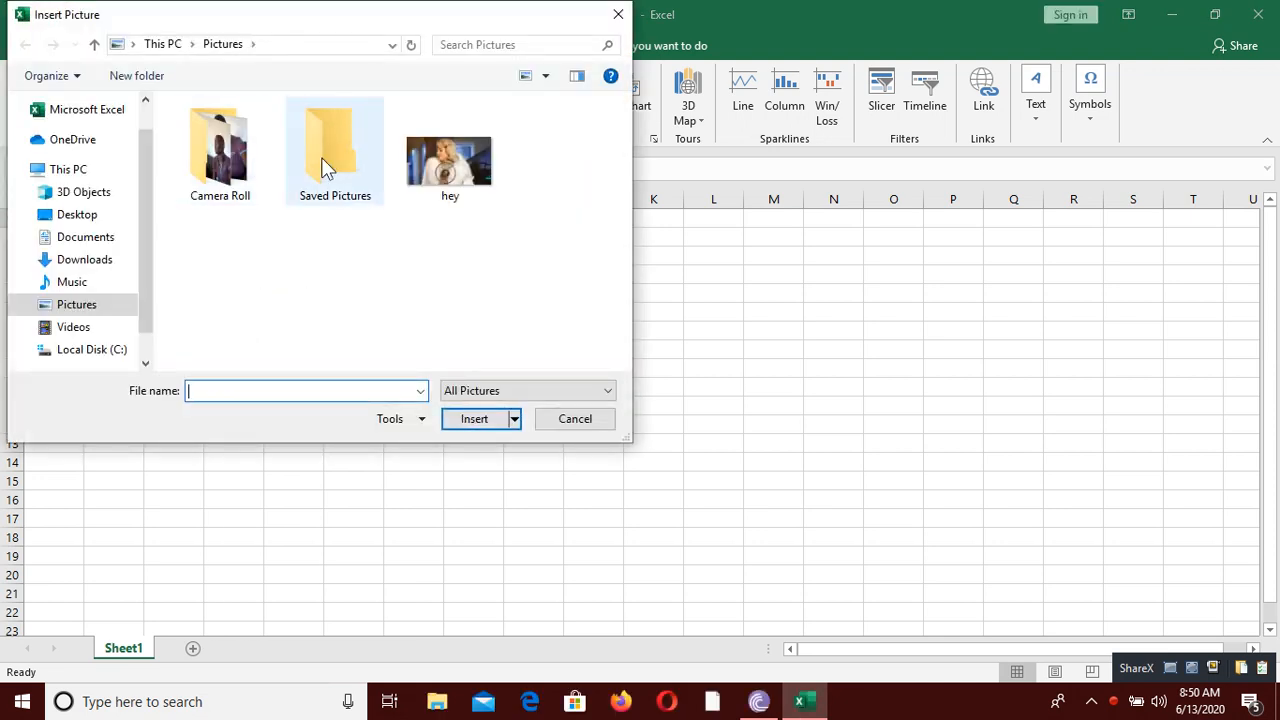
double_click(257, 195)
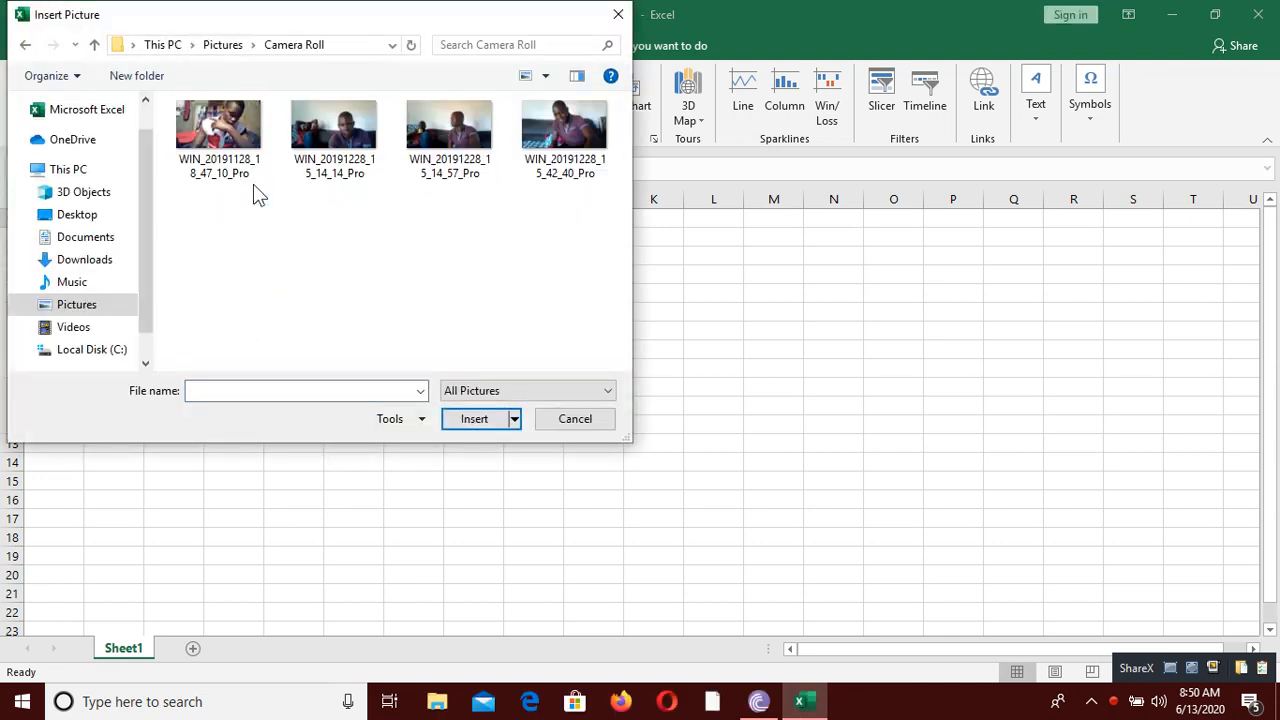
click(338, 132)
click(474, 419)
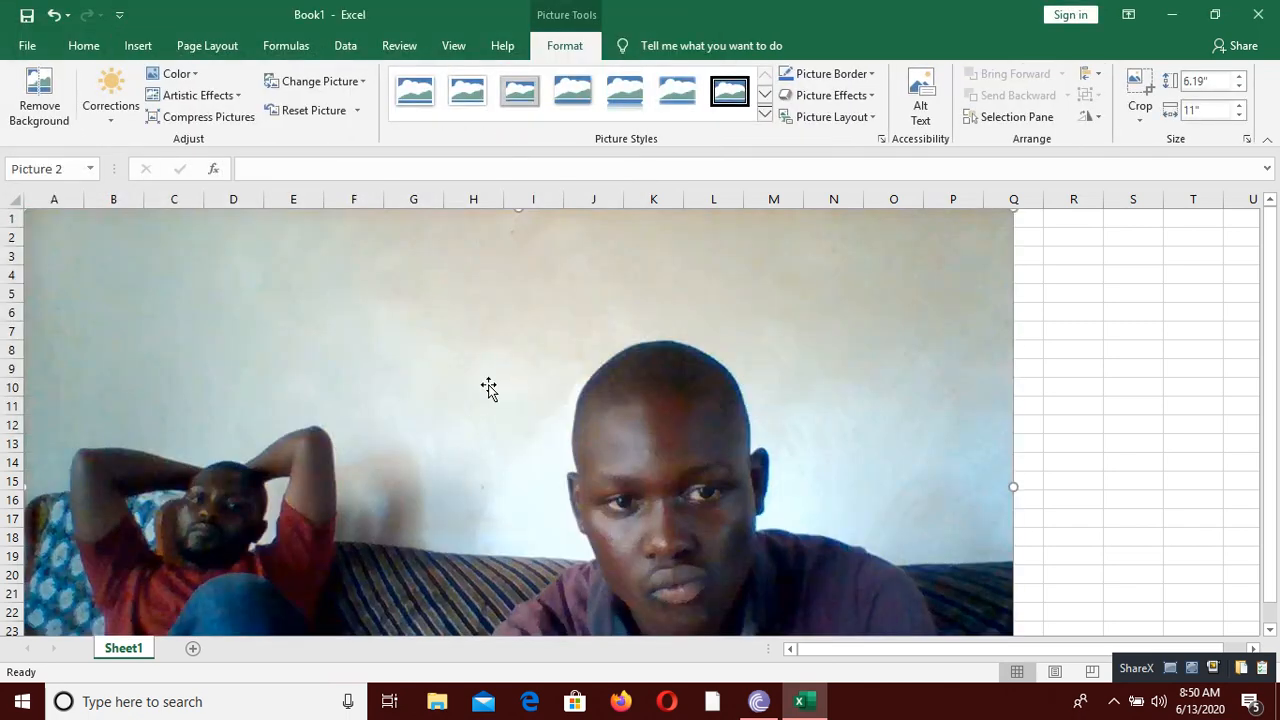
Step: Shrink the picture to about 2.74" high by 4.88" wide and position it over columns D to K, rows 7 to 20
drag(454, 354, 560, 429)
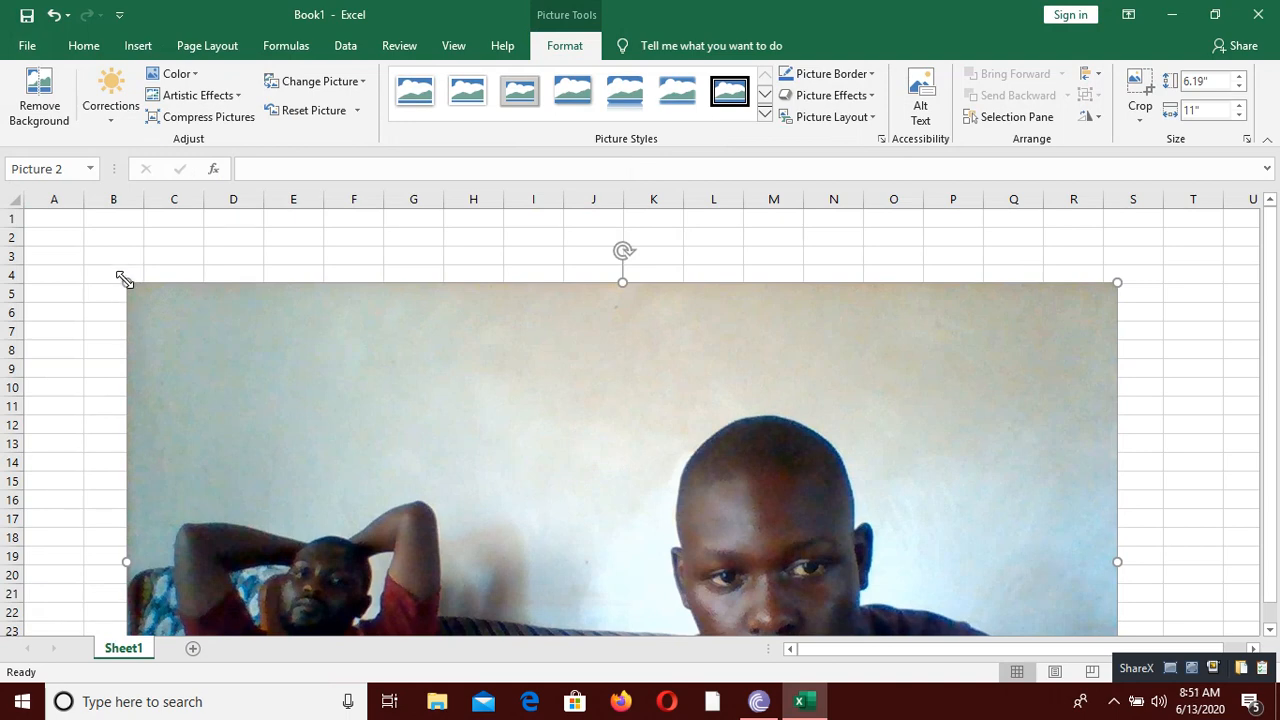
drag(124, 279, 238, 235)
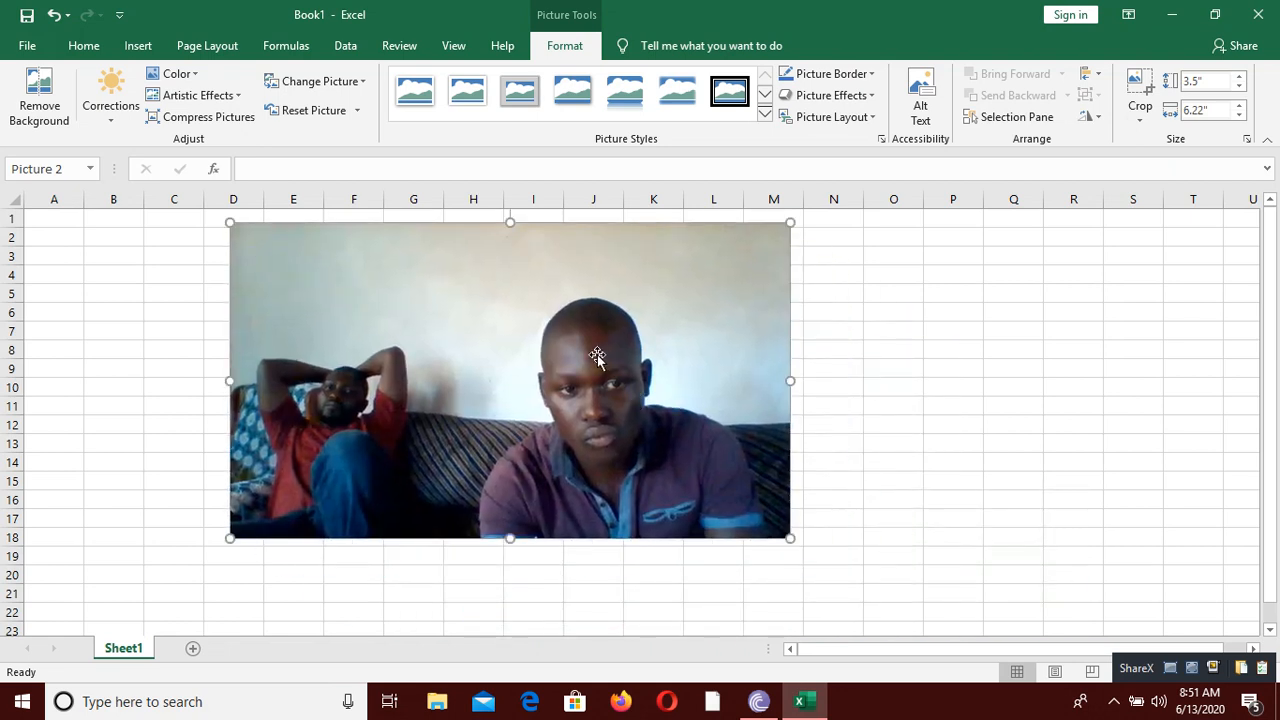
drag(541, 370, 500, 362)
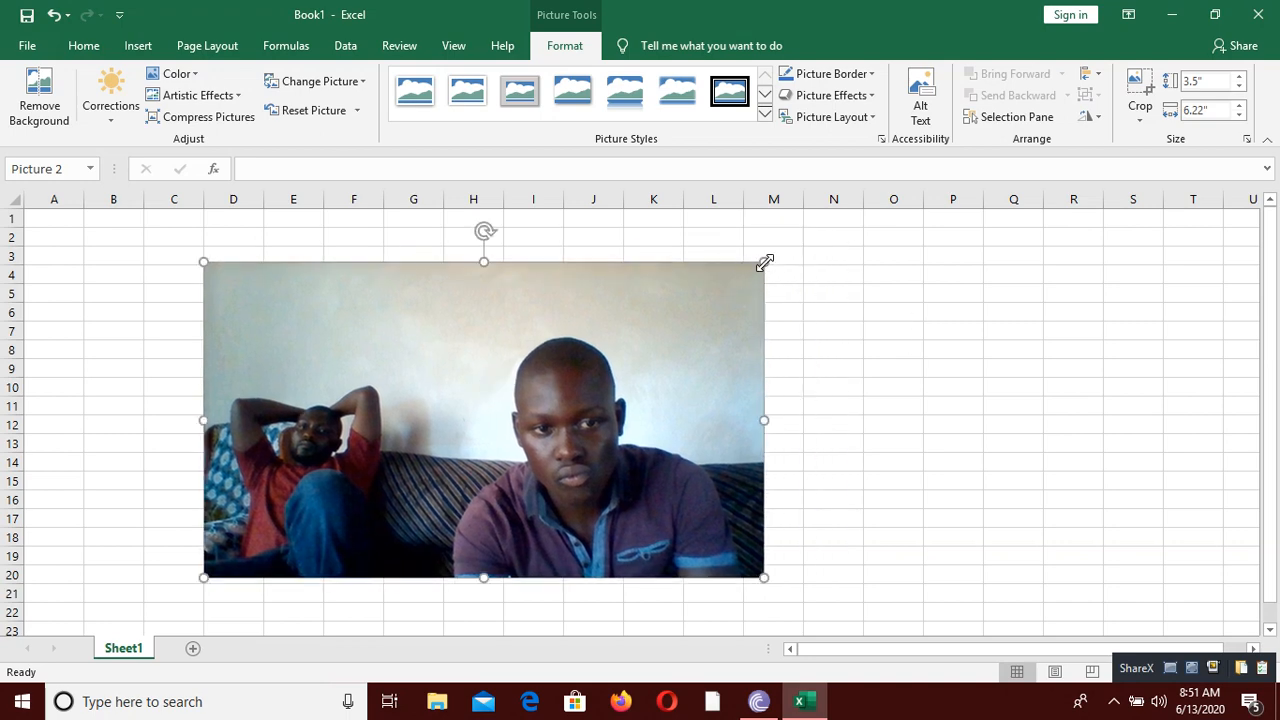
drag(764, 262, 643, 330)
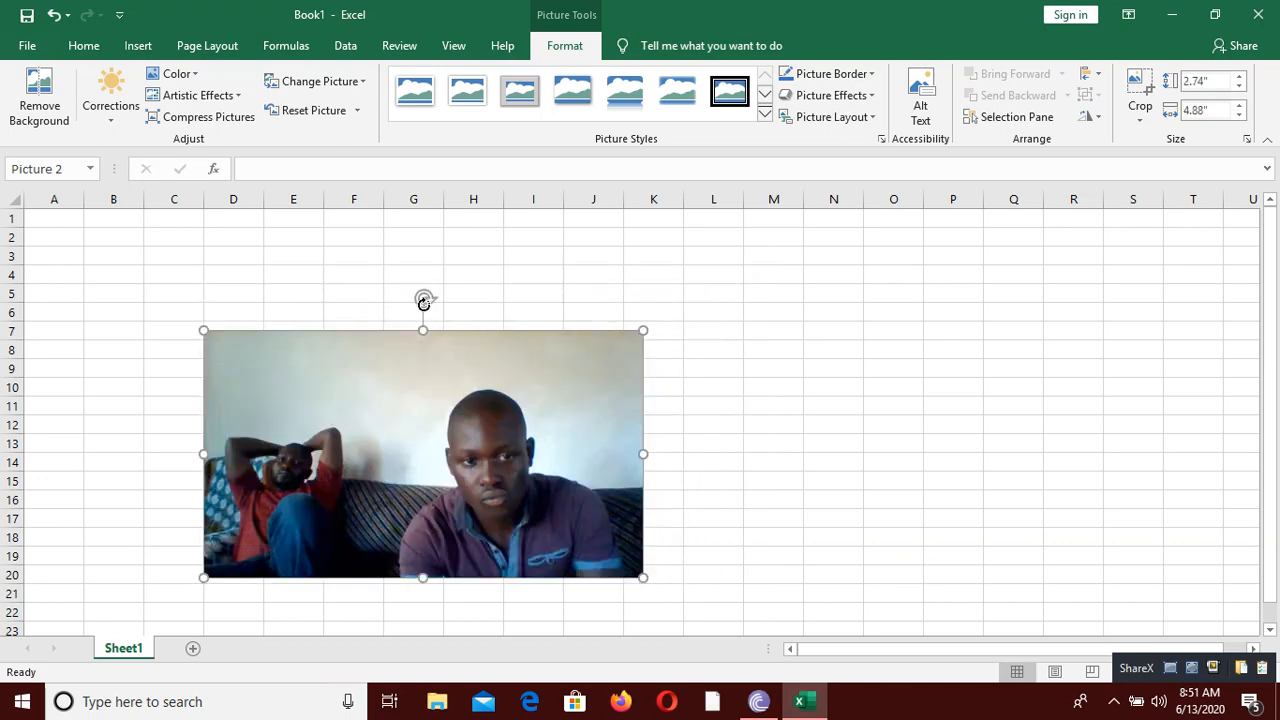
Step: Try rotating the picture slightly clockwise, undo the rotation and deselect the picture
drag(424, 303, 452, 318)
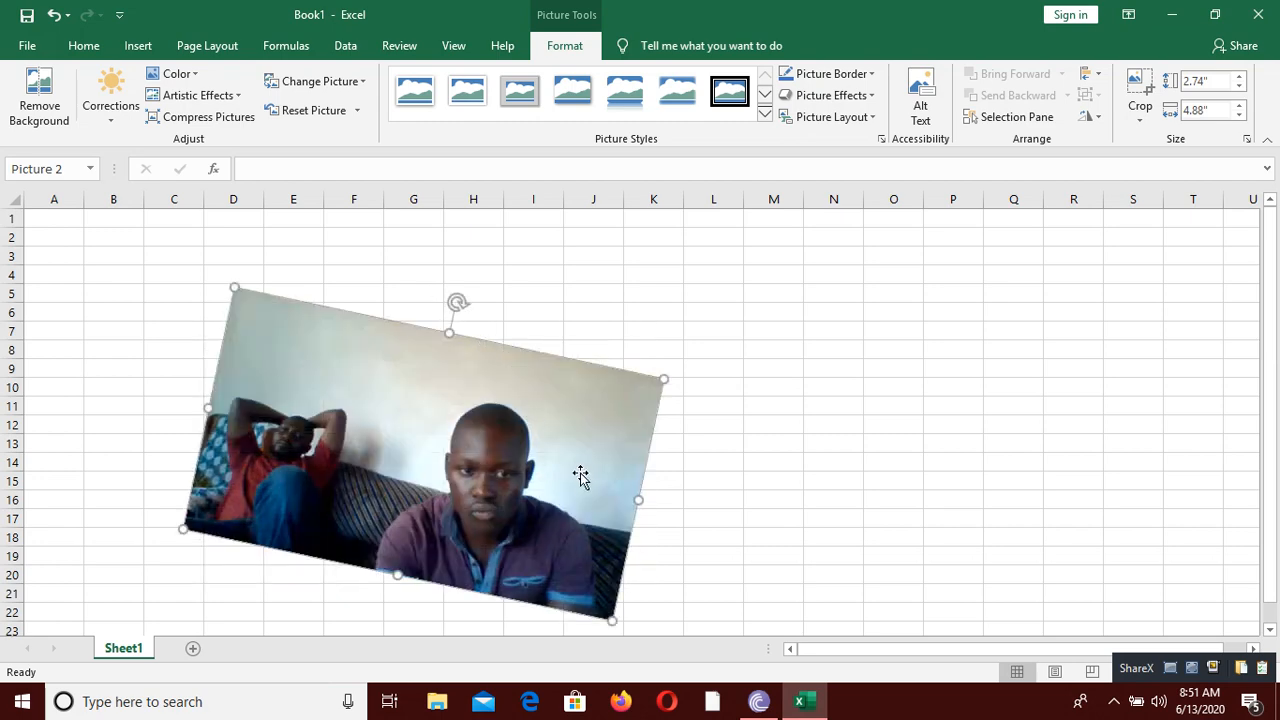
click(50, 15)
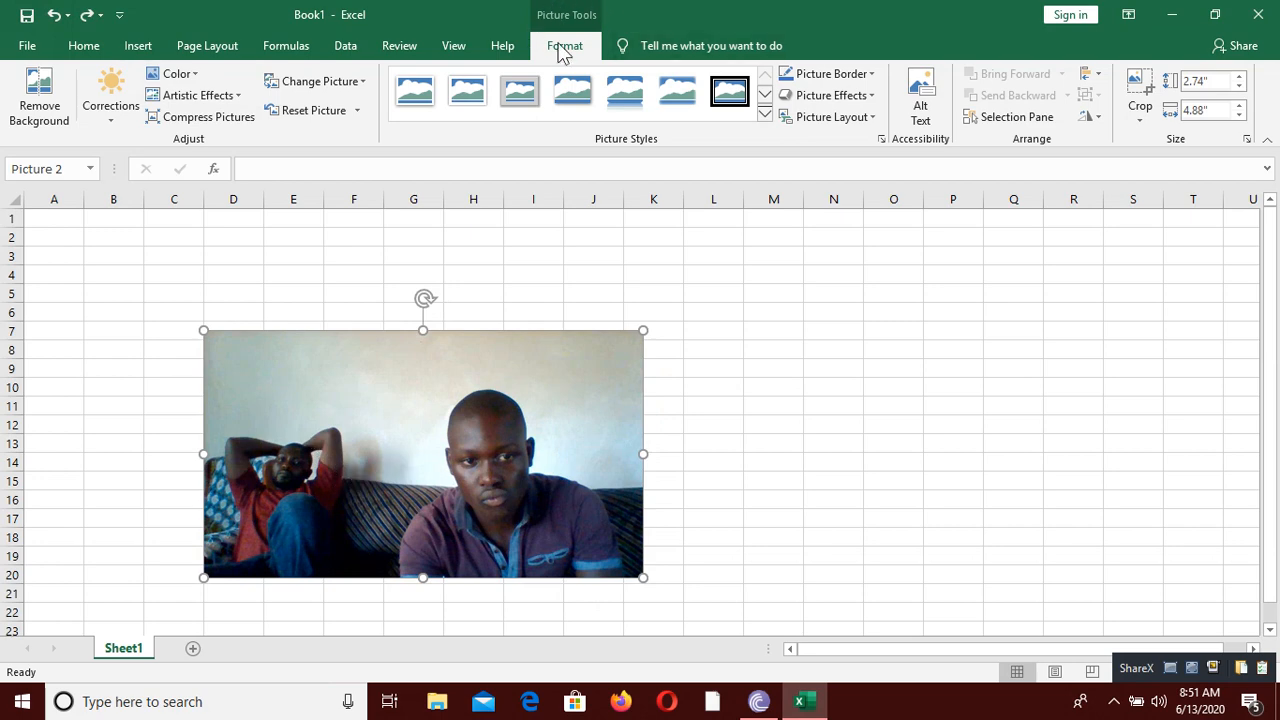
click(516, 272)
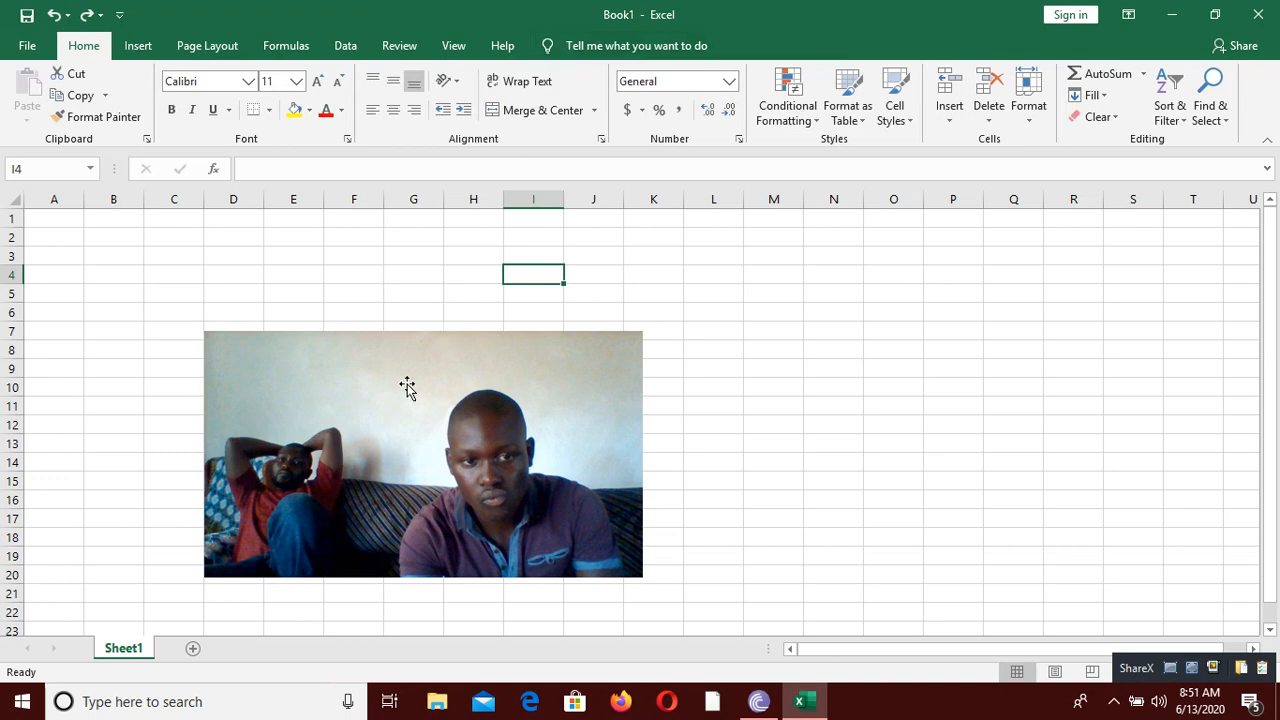
Step: Apply the darker, lower-contrast correction from the second row and column of the brightness presets to the picture, and recolor it dark gold
click(442, 412)
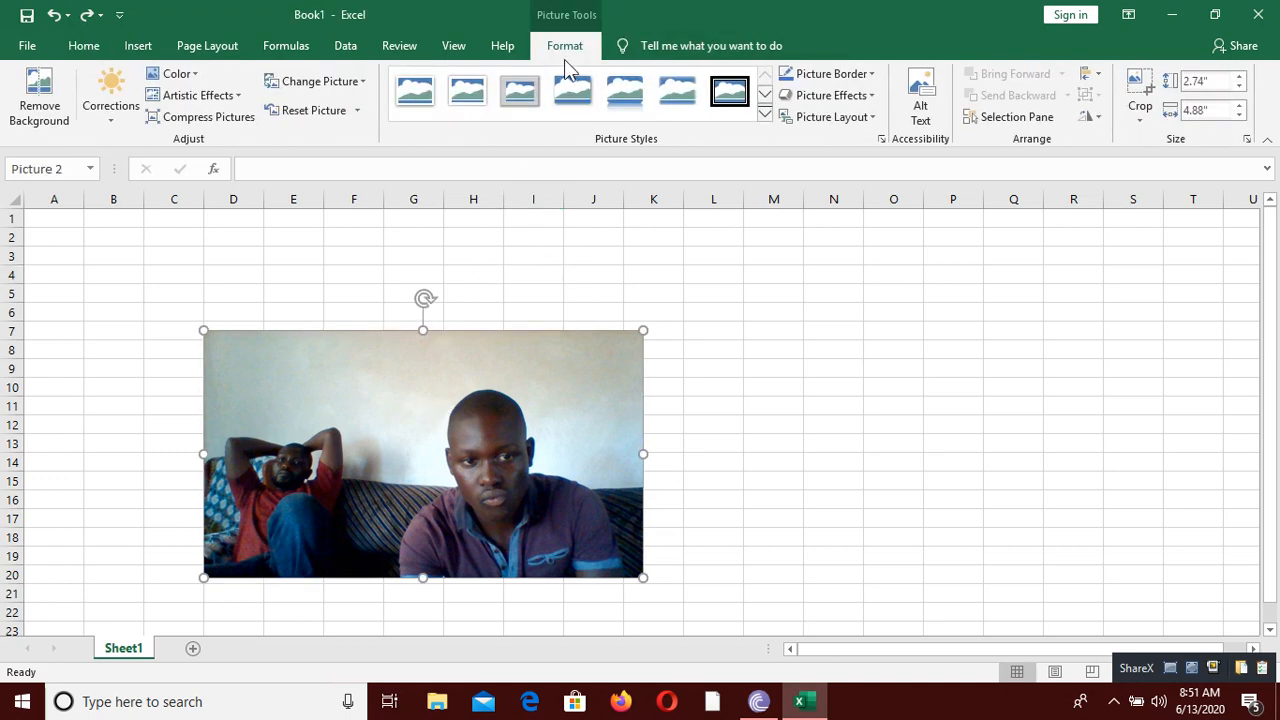
click(130, 112)
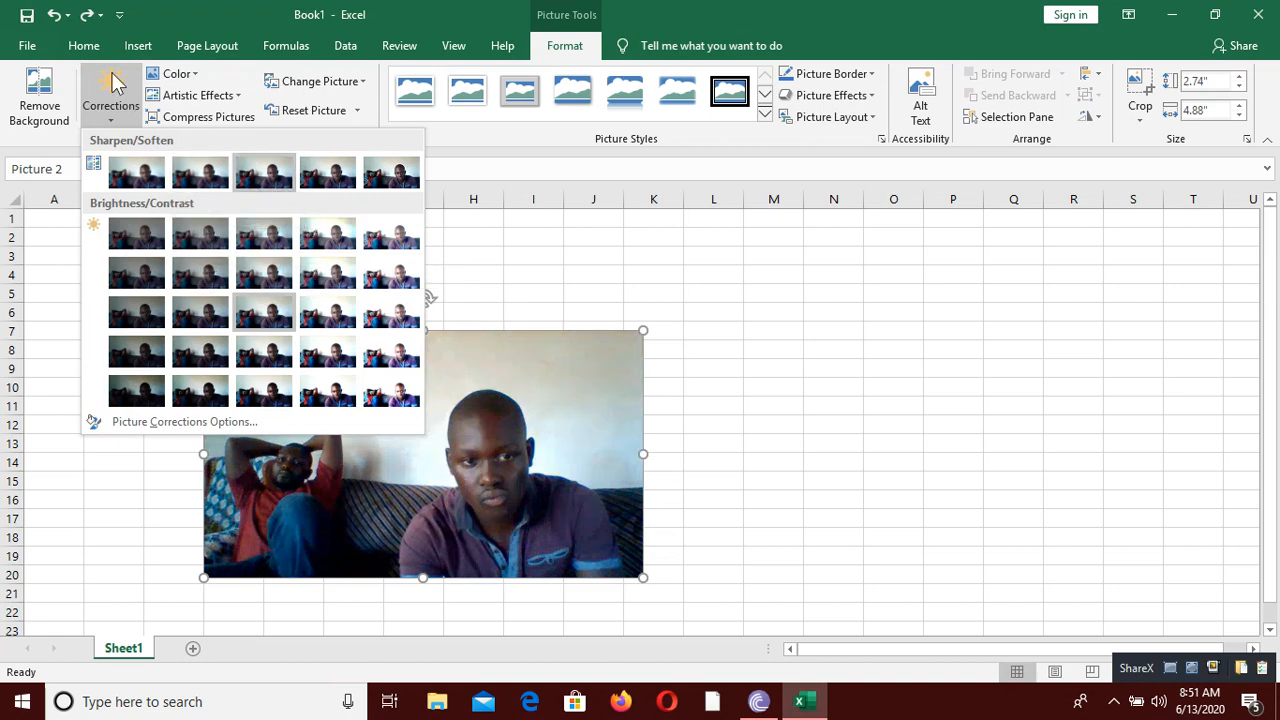
click(220, 264)
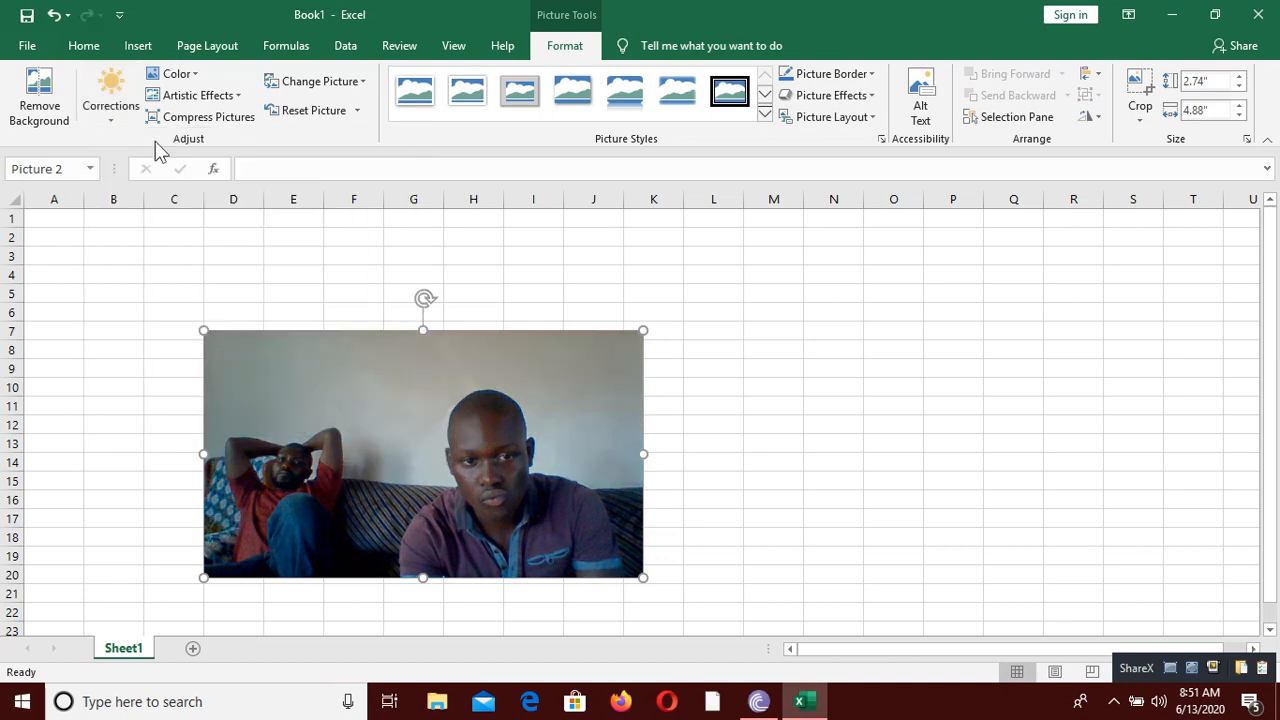
click(175, 76)
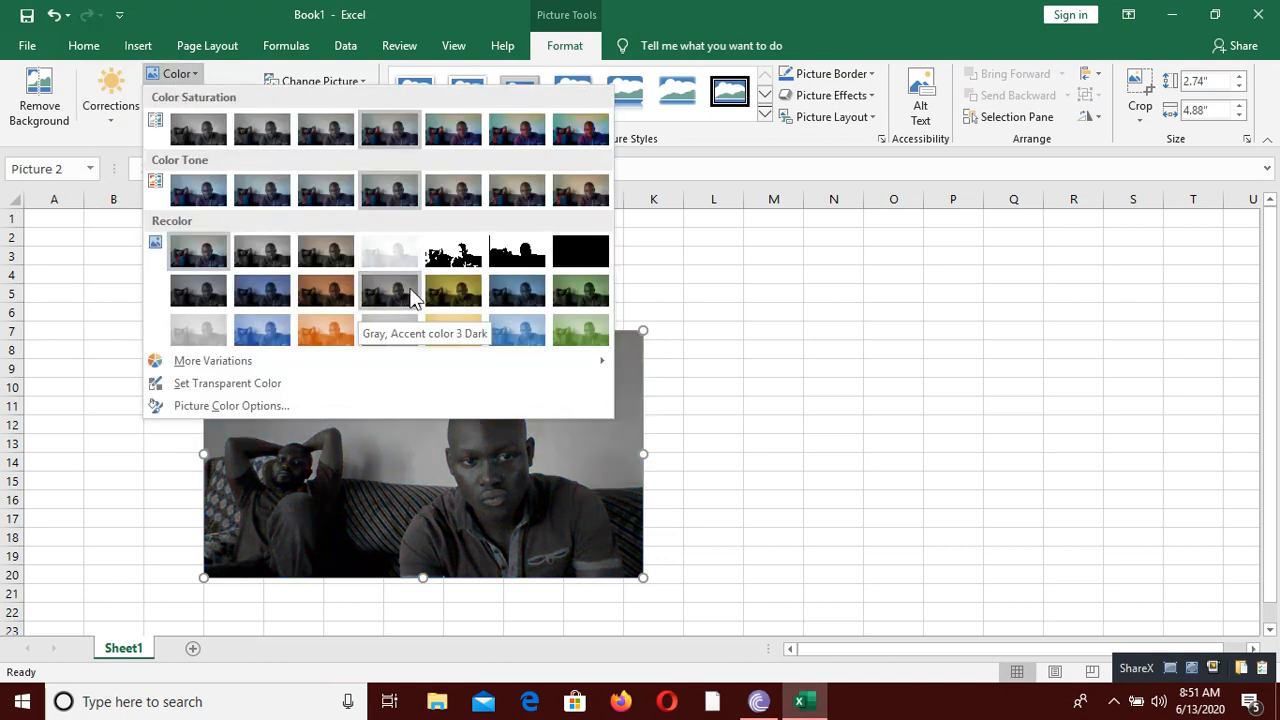
click(453, 290)
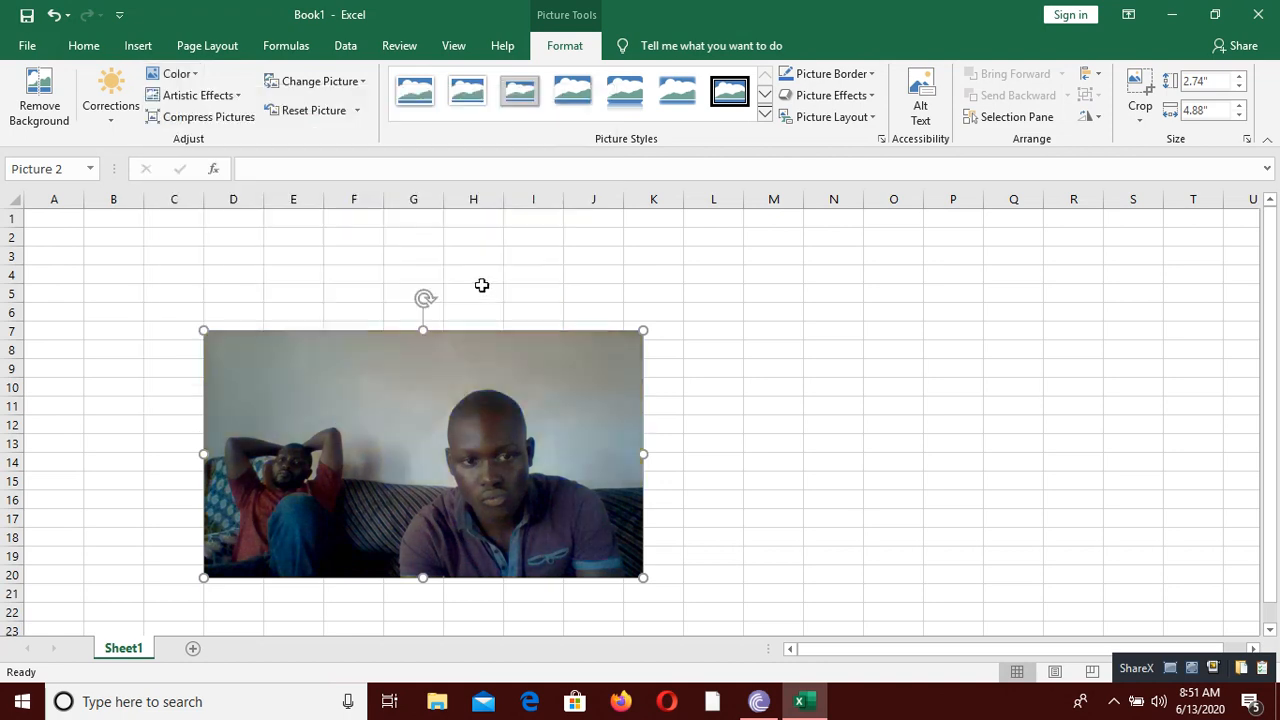
click(234, 100)
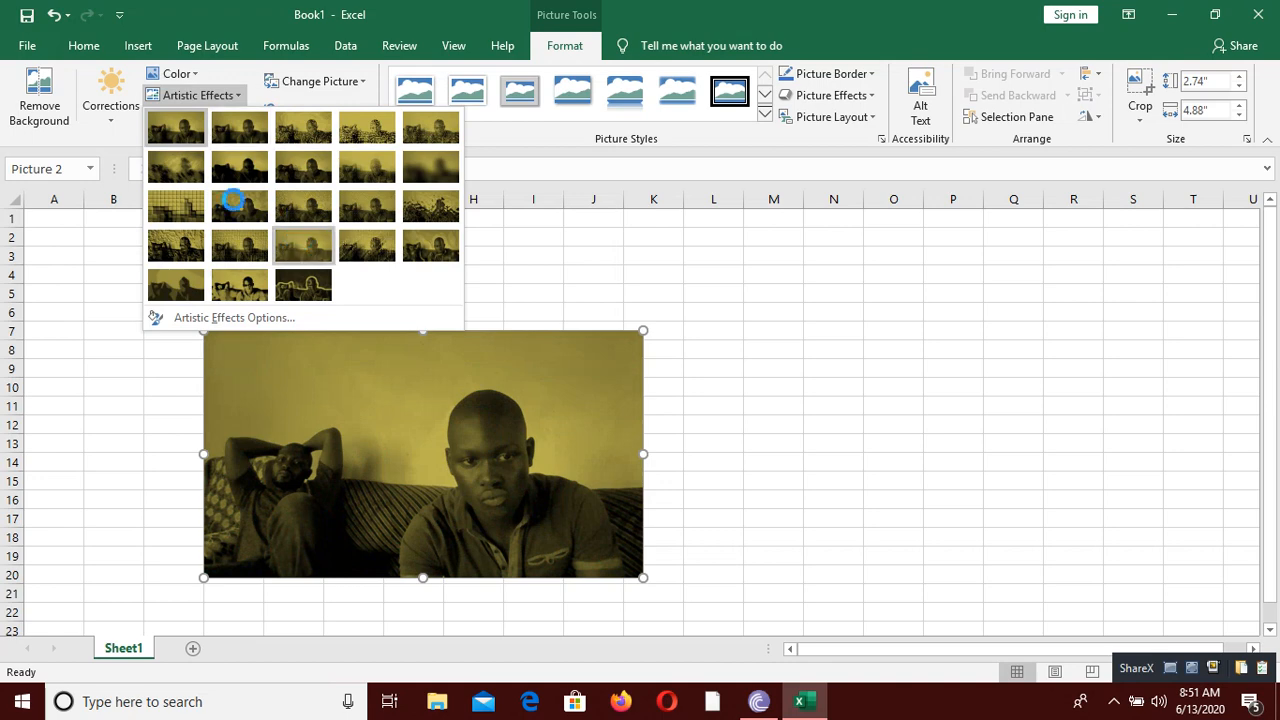
click(438, 478)
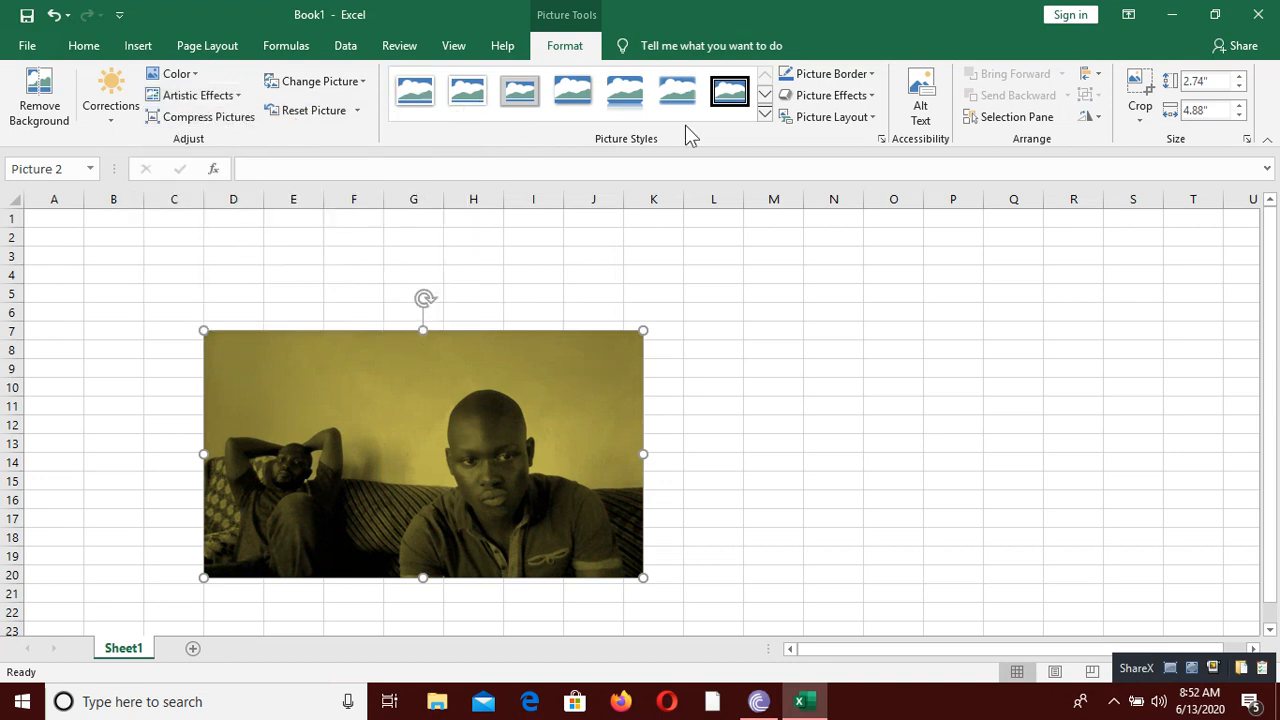
click(762, 117)
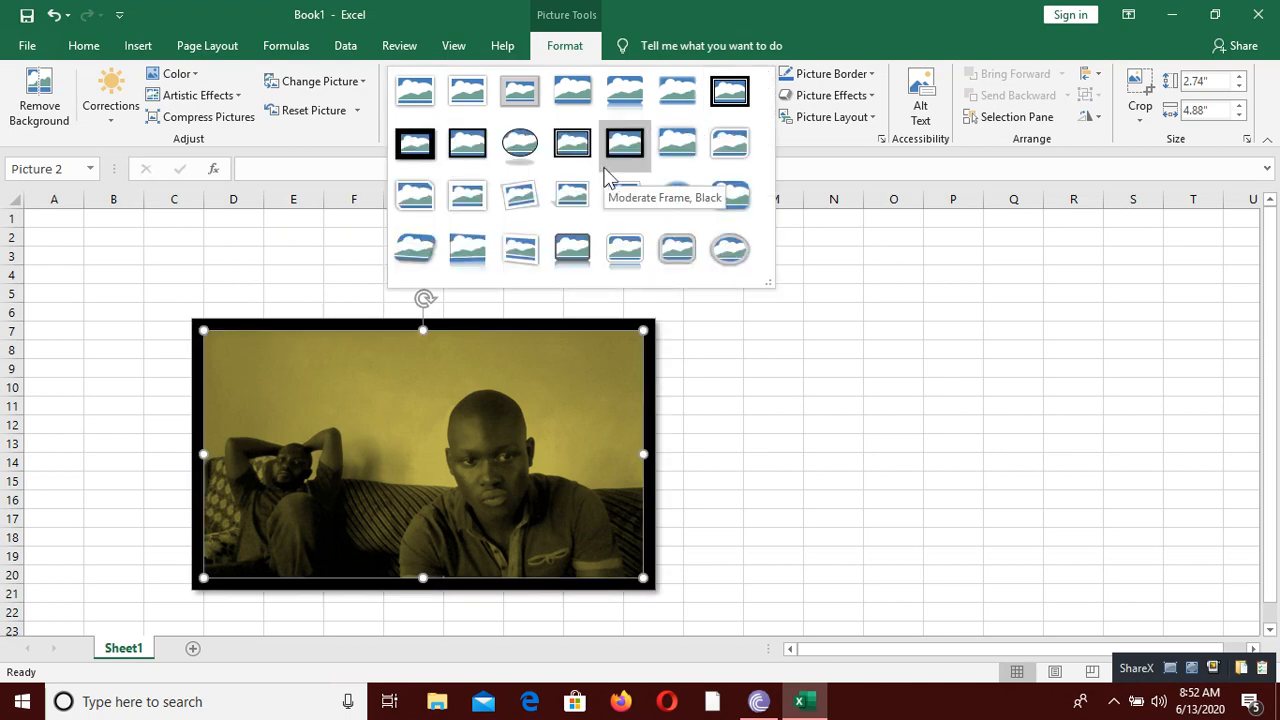
click(570, 468)
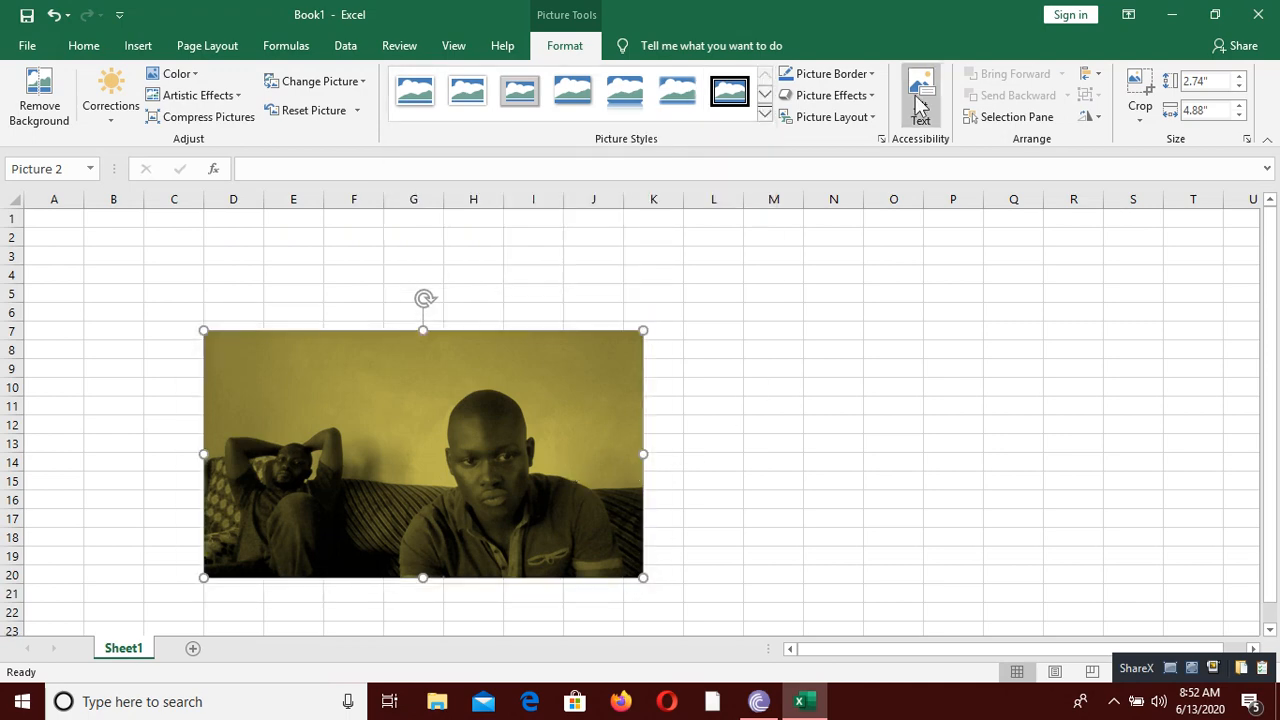
Step: Give the picture a red border with a weight of 4½ pt
click(846, 74)
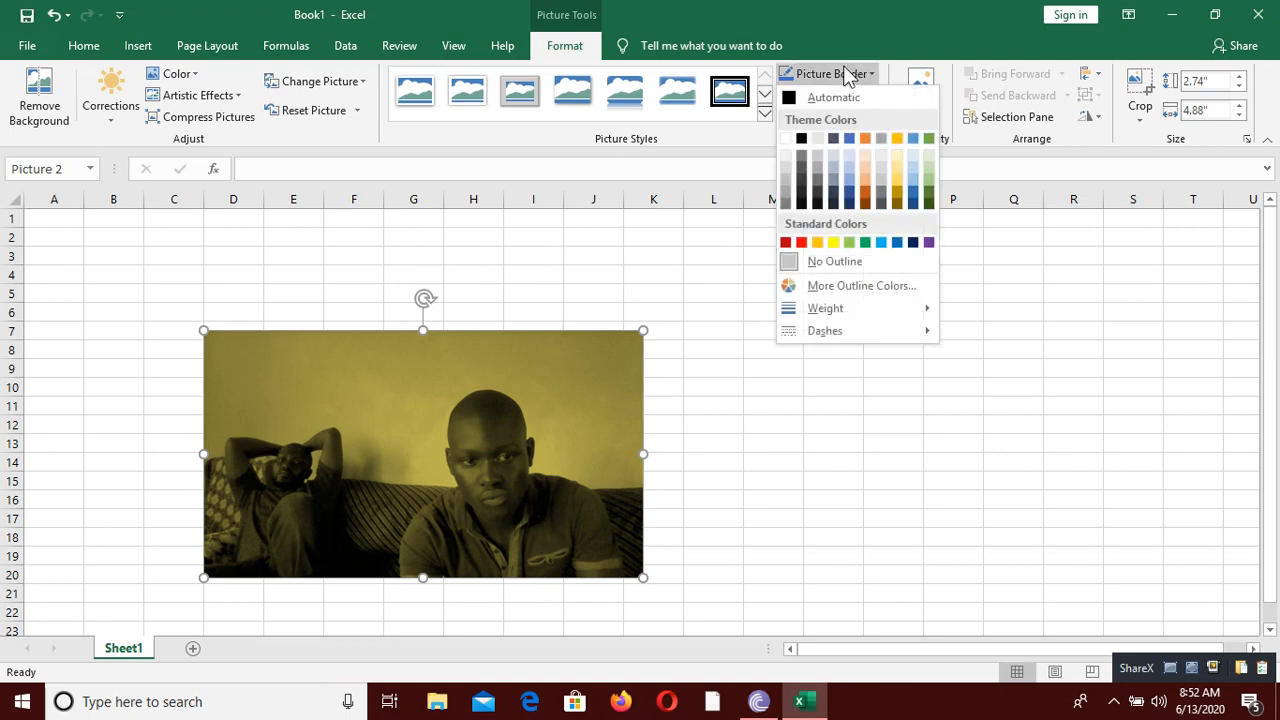
click(797, 242)
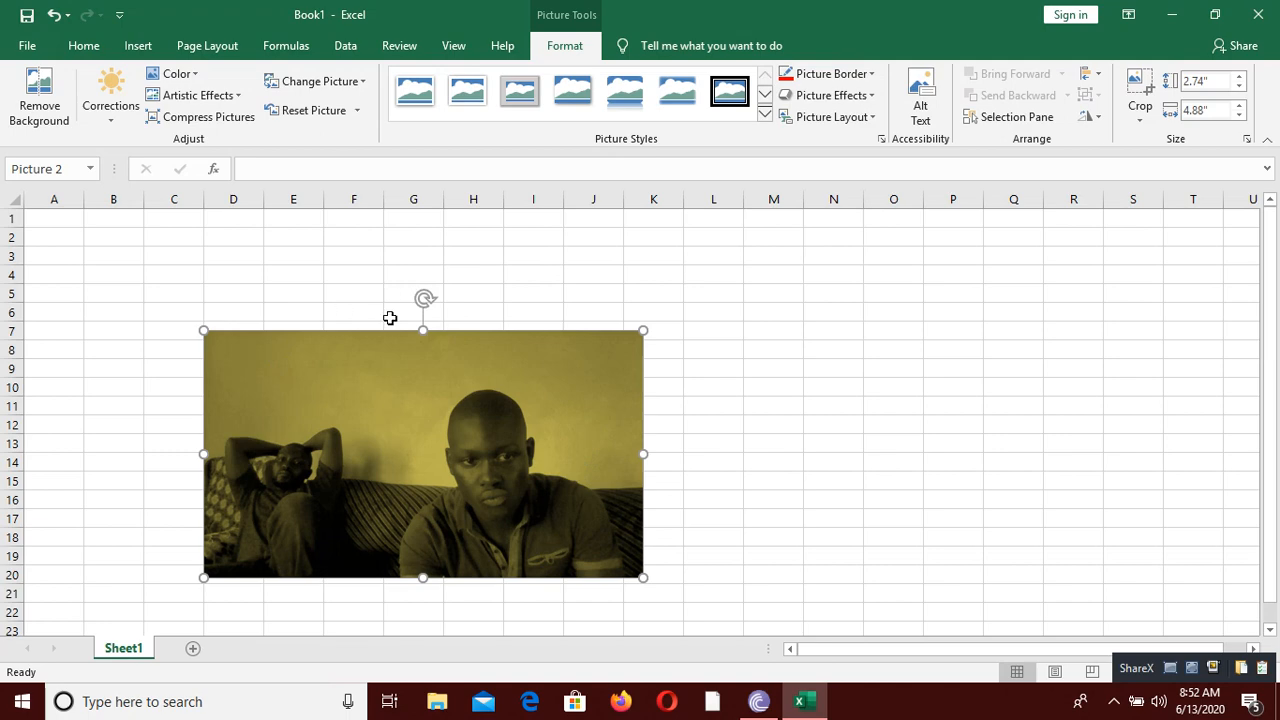
click(848, 87)
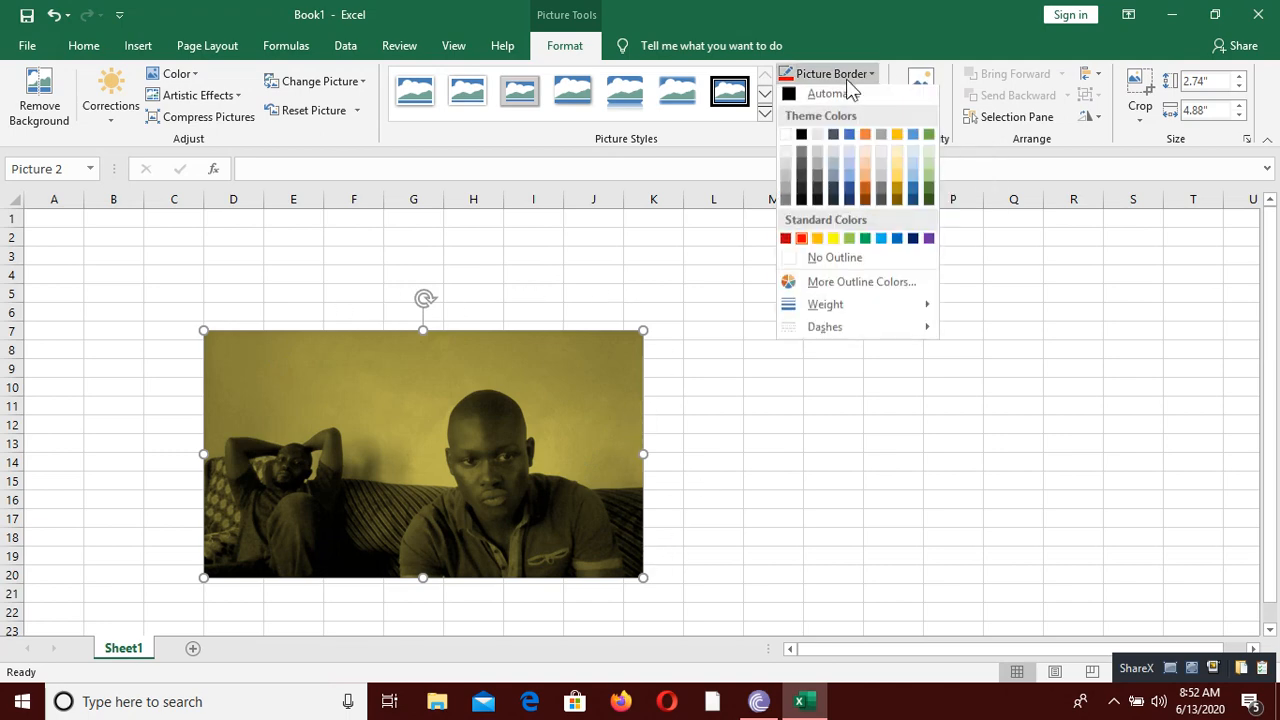
mouse_move(792, 310)
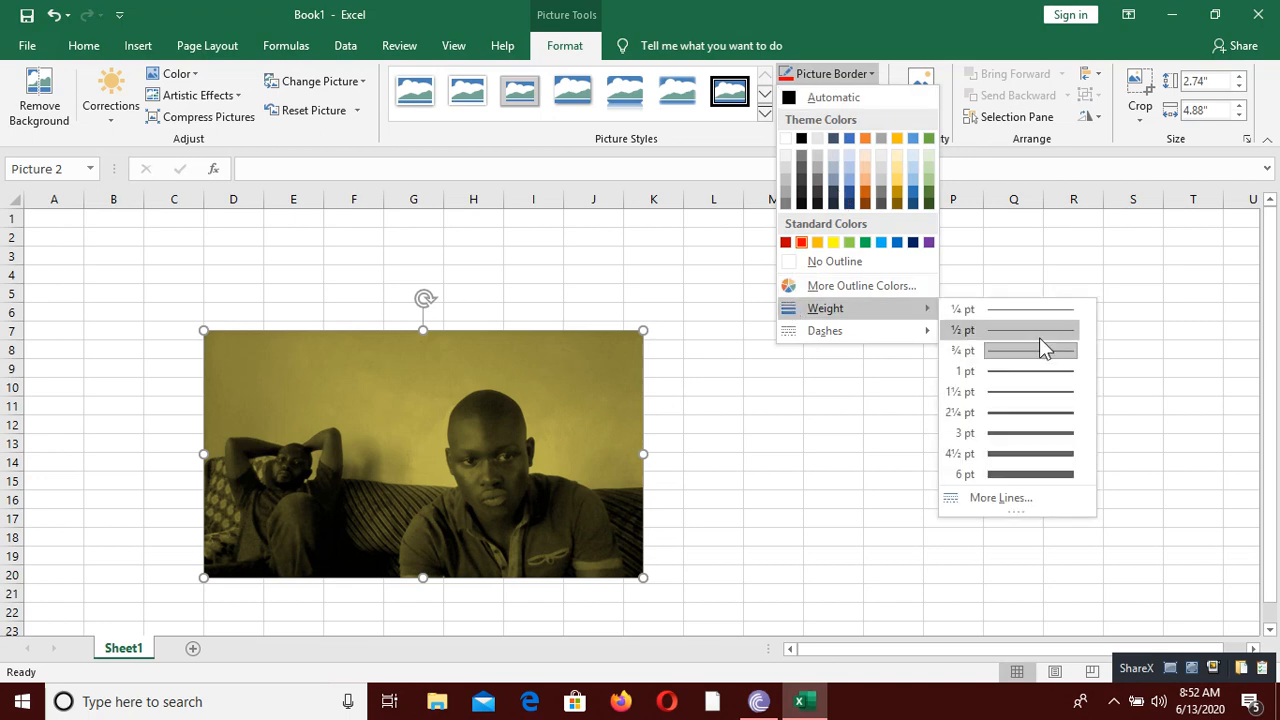
click(1060, 453)
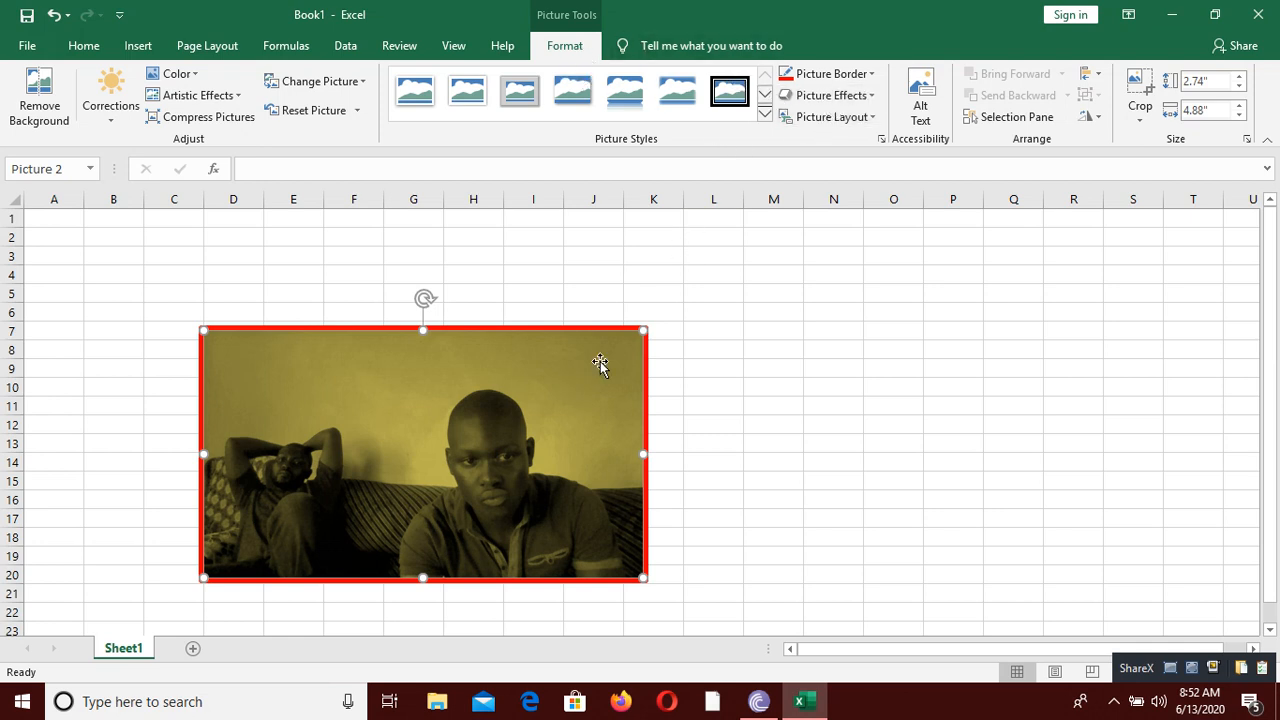
Step: Add a glow effect in standard red around the picture and deselect it
click(830, 95)
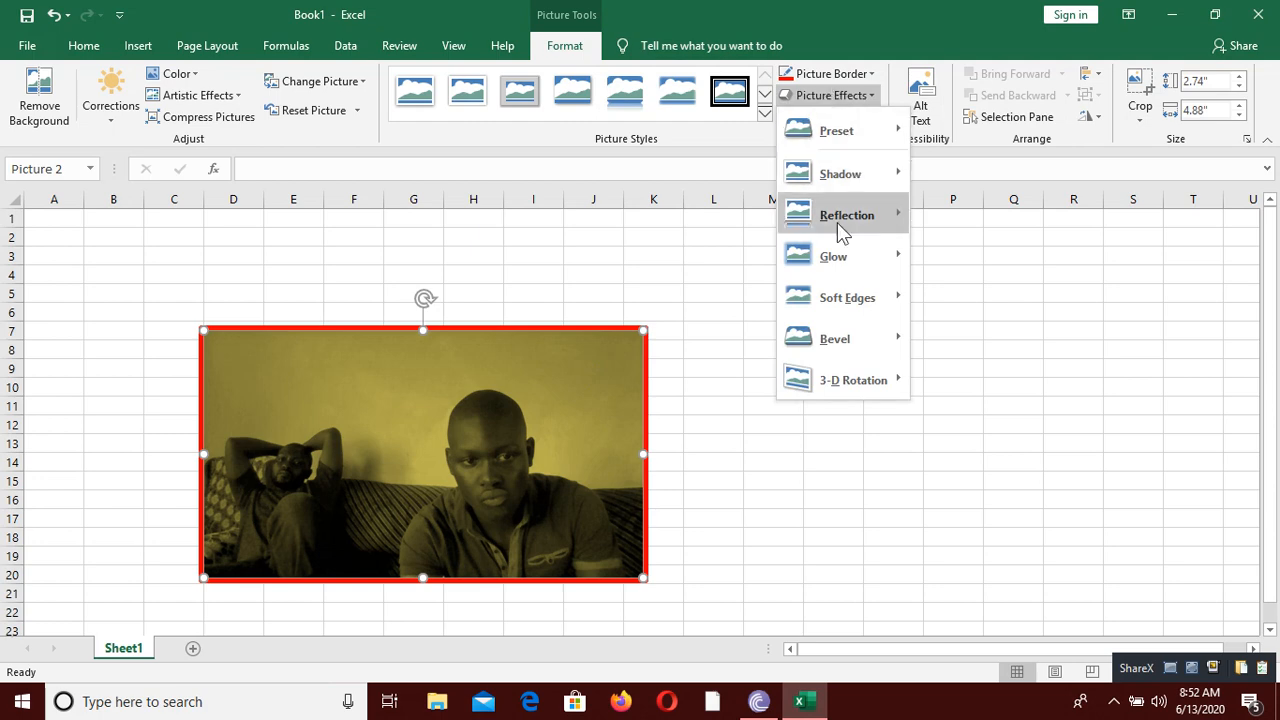
mouse_move(837, 258)
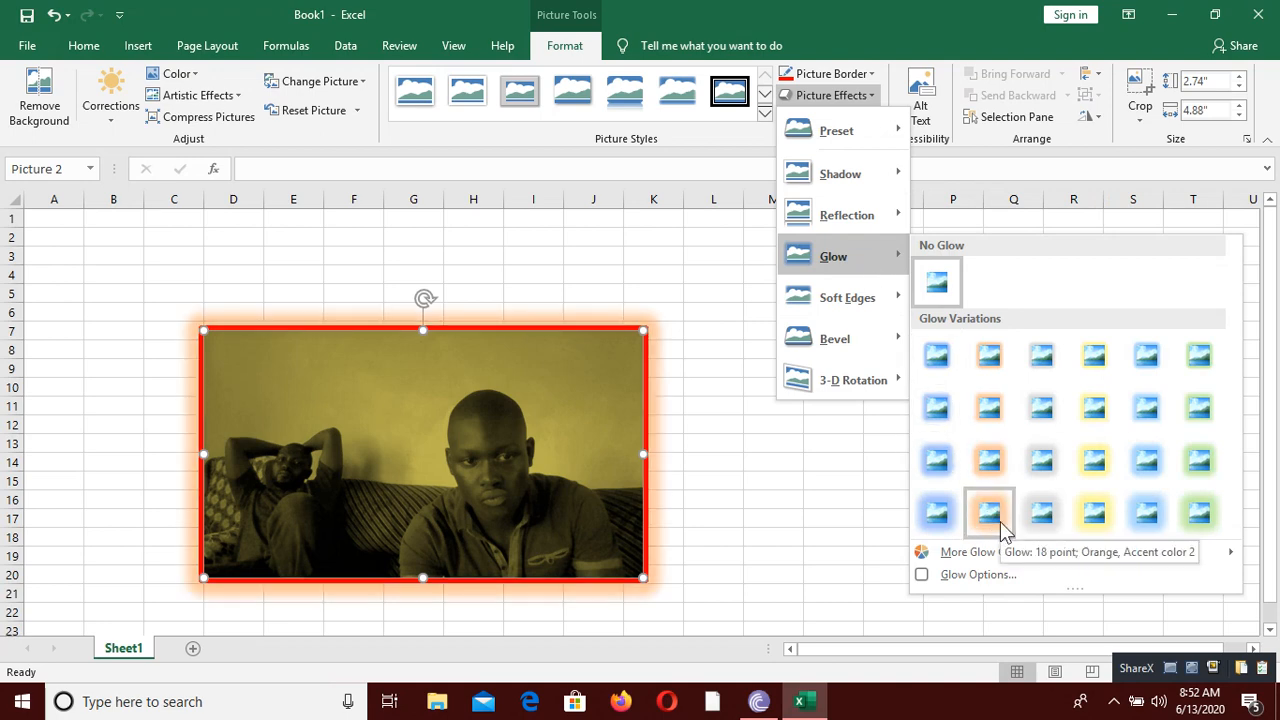
mouse_move(1008, 556)
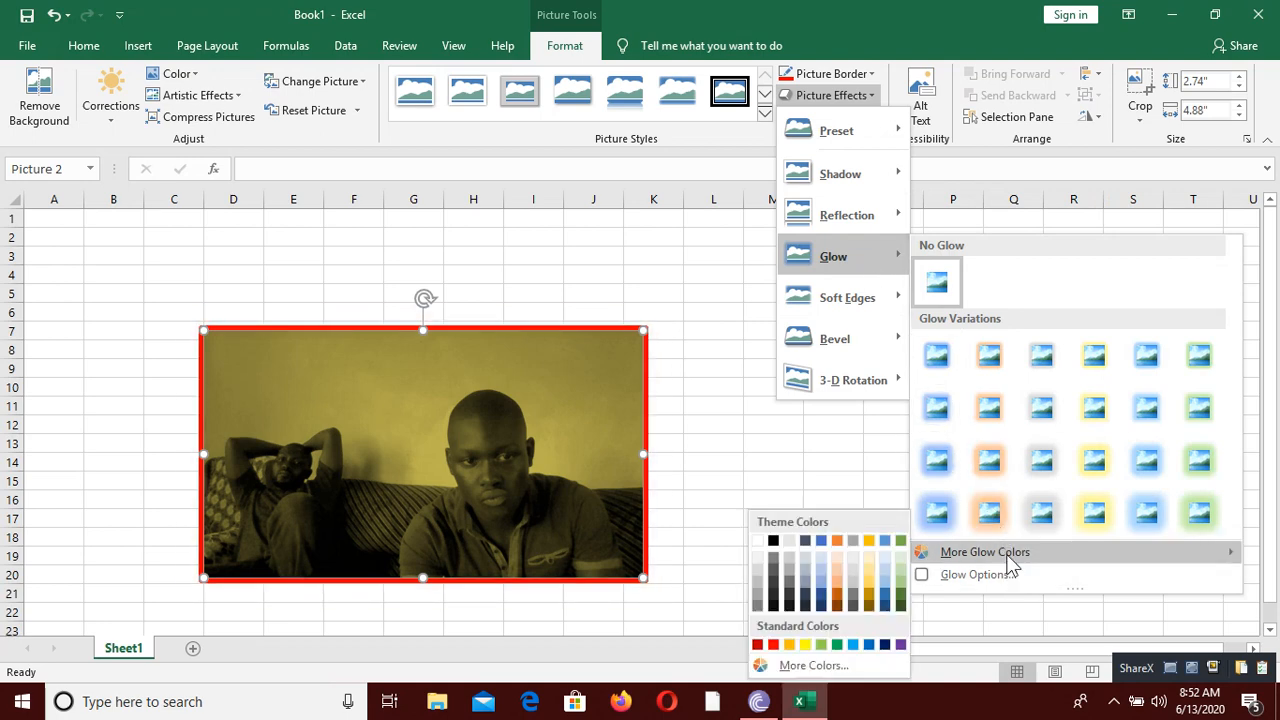
click(774, 645)
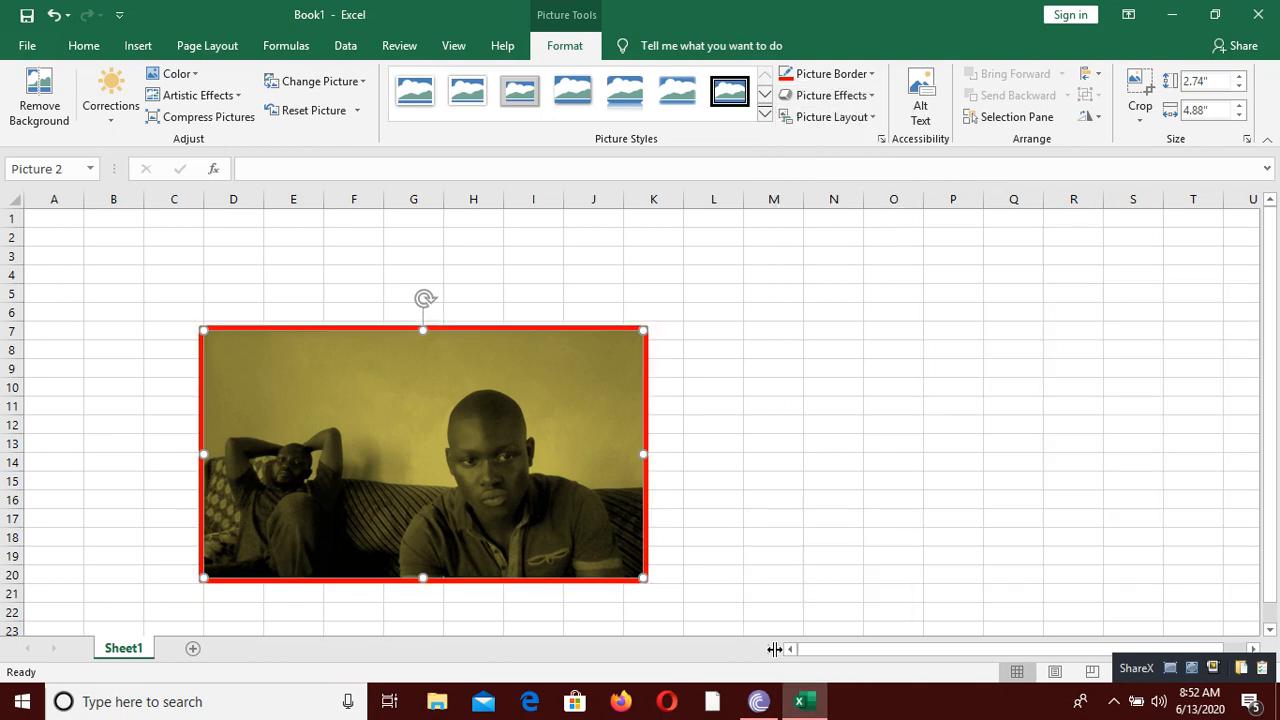
click(811, 423)
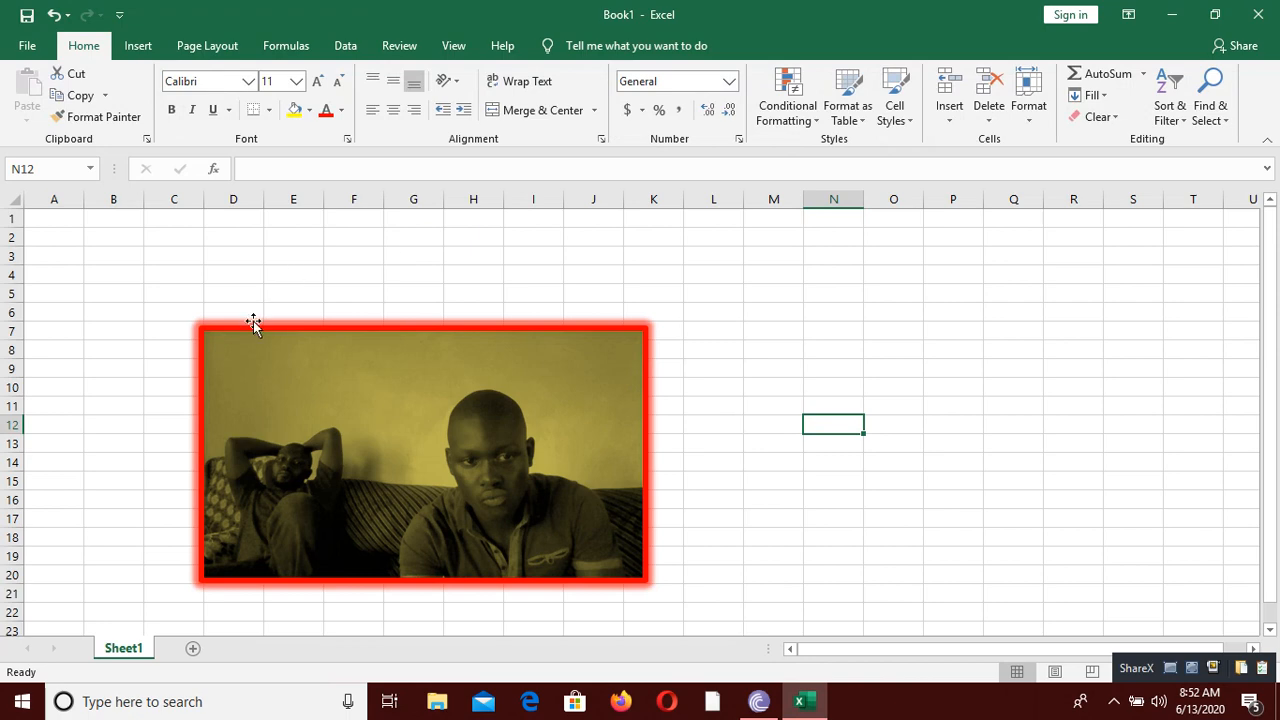
Step: Add the reflection variation from the third row and third column to the picture and deselect it
click(390, 403)
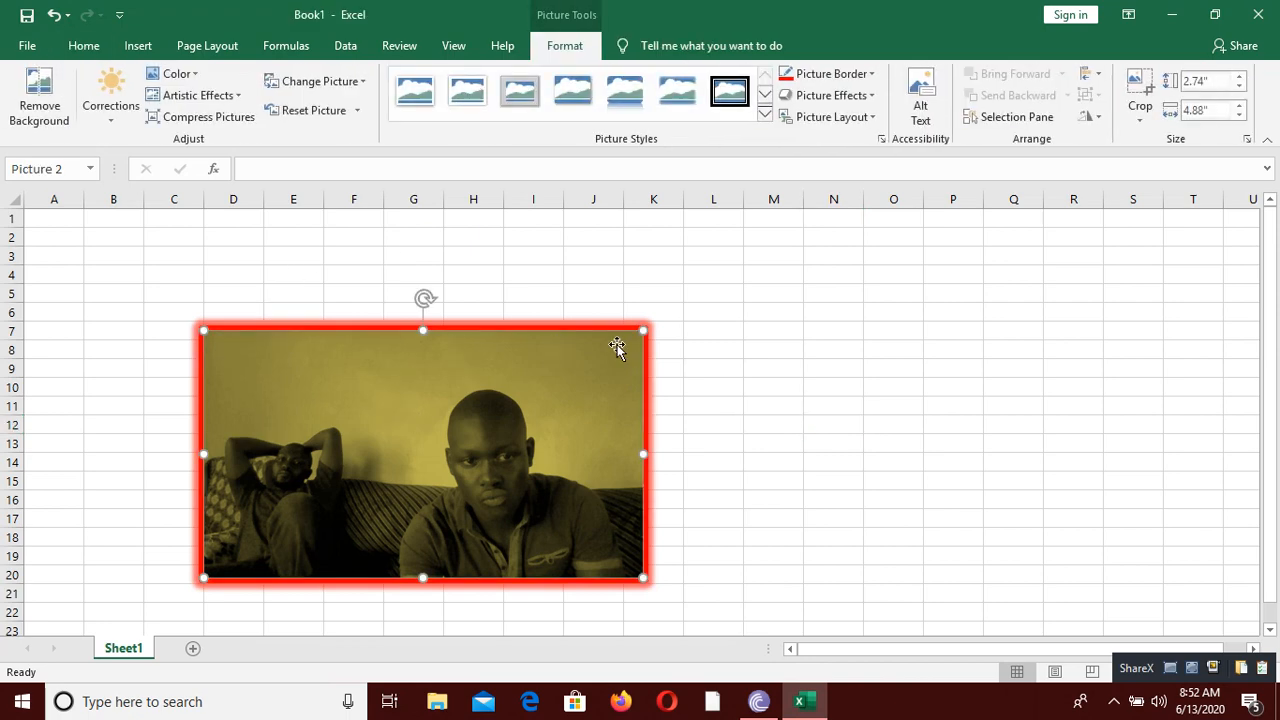
click(816, 101)
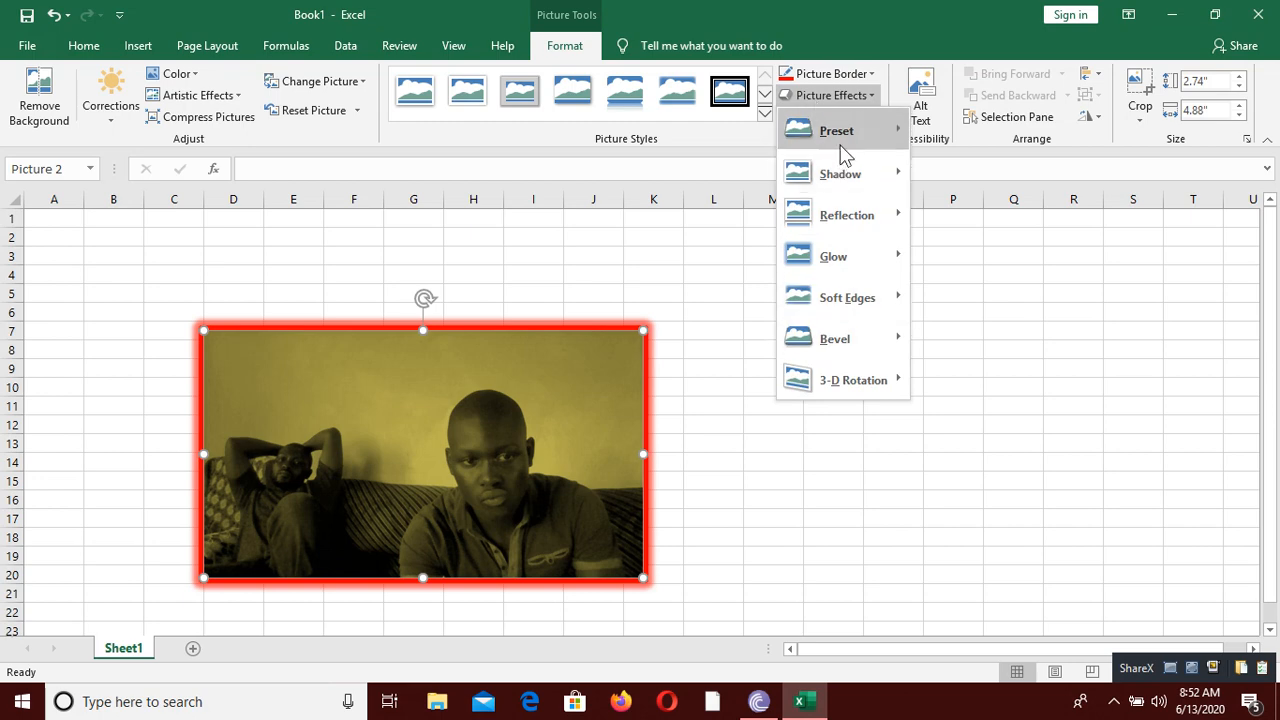
mouse_move(848, 186)
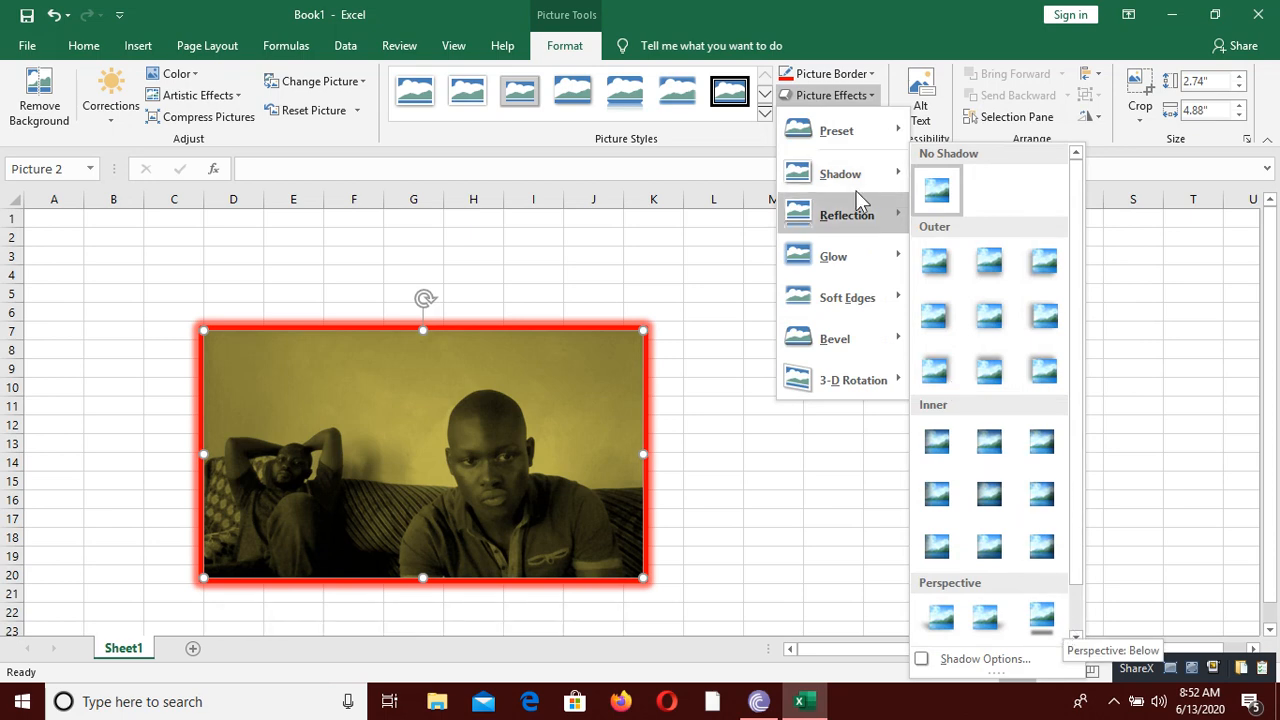
mouse_move(861, 229)
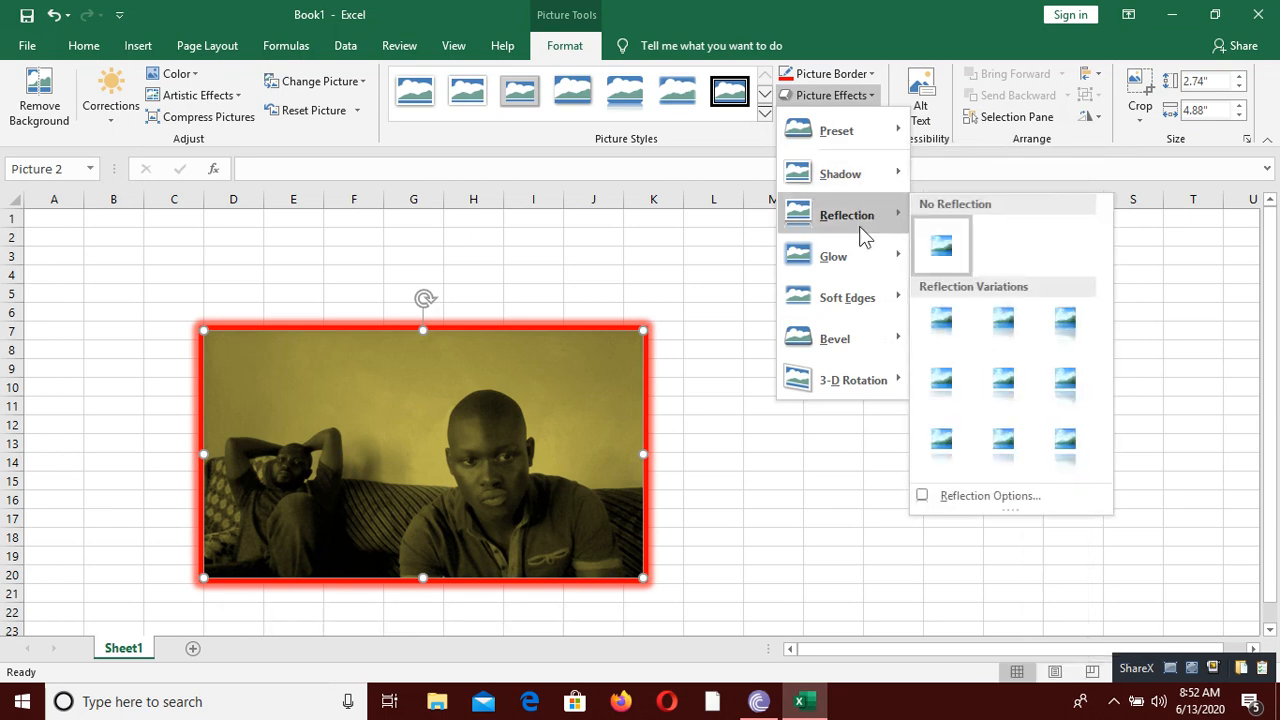
click(1067, 445)
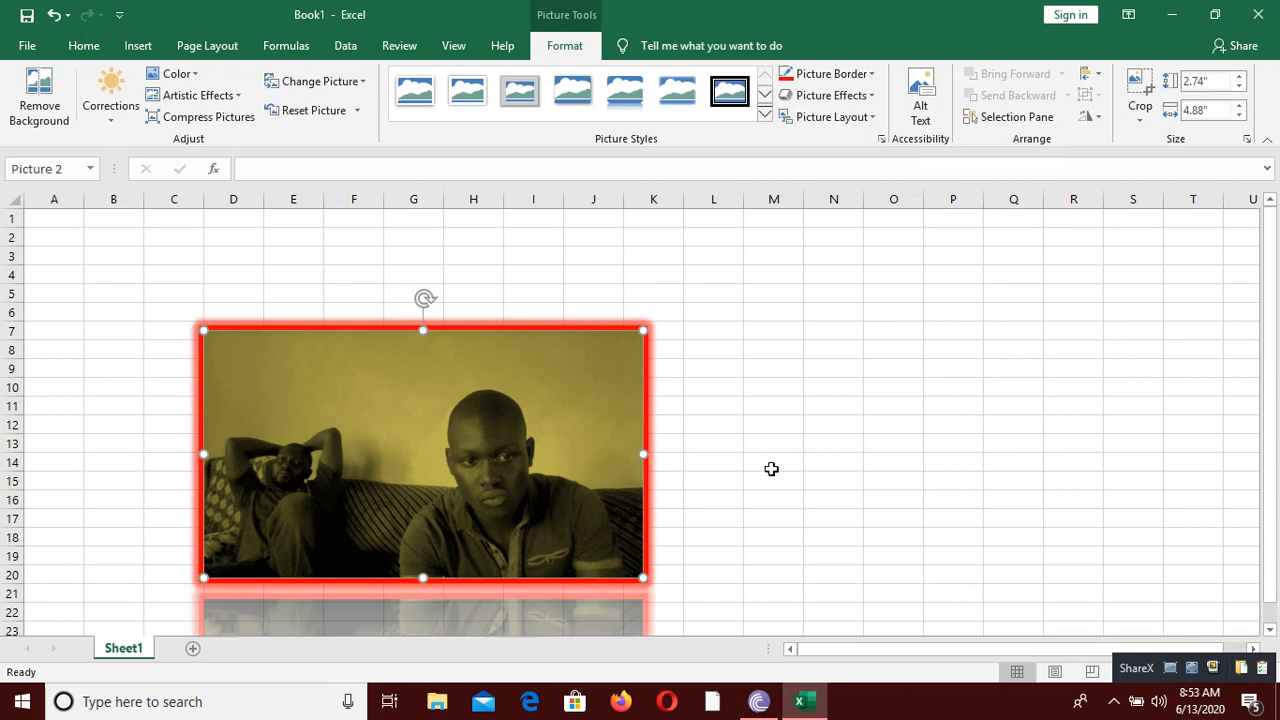
scroll(771, 469, down, 9)
scroll(763, 443, up, 9)
drag(1270, 371, 1262, 475)
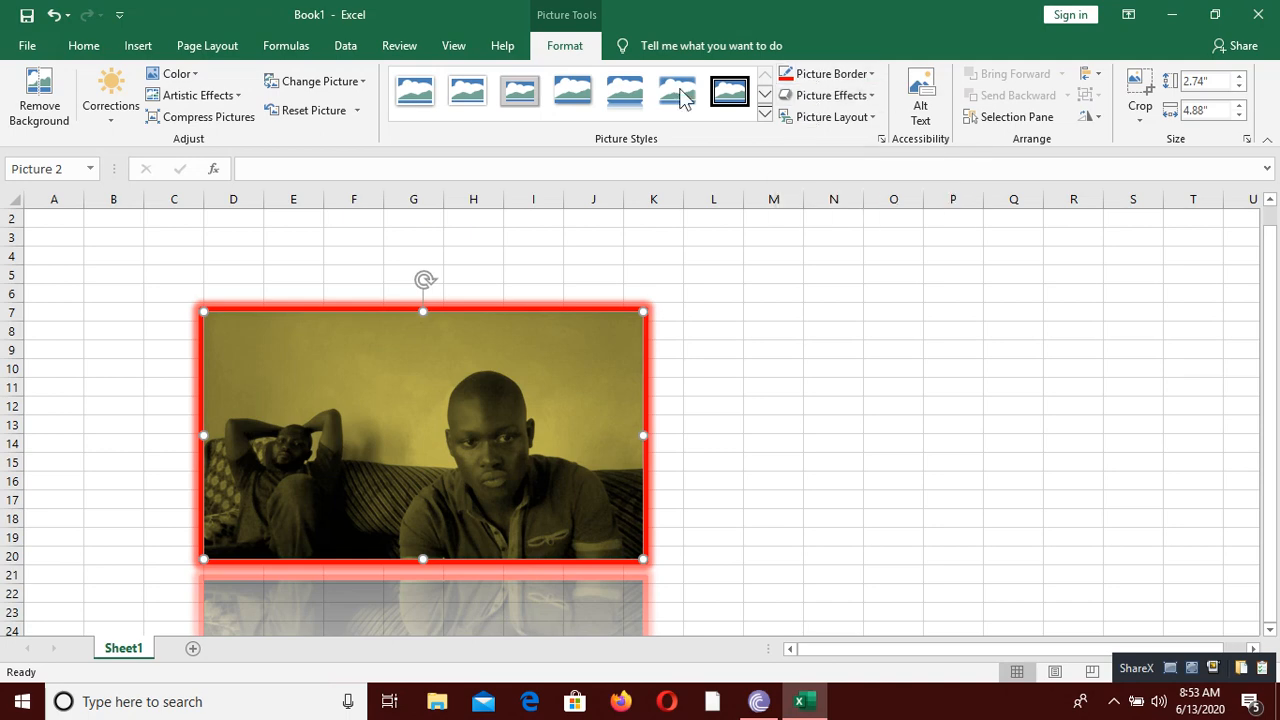
click(822, 386)
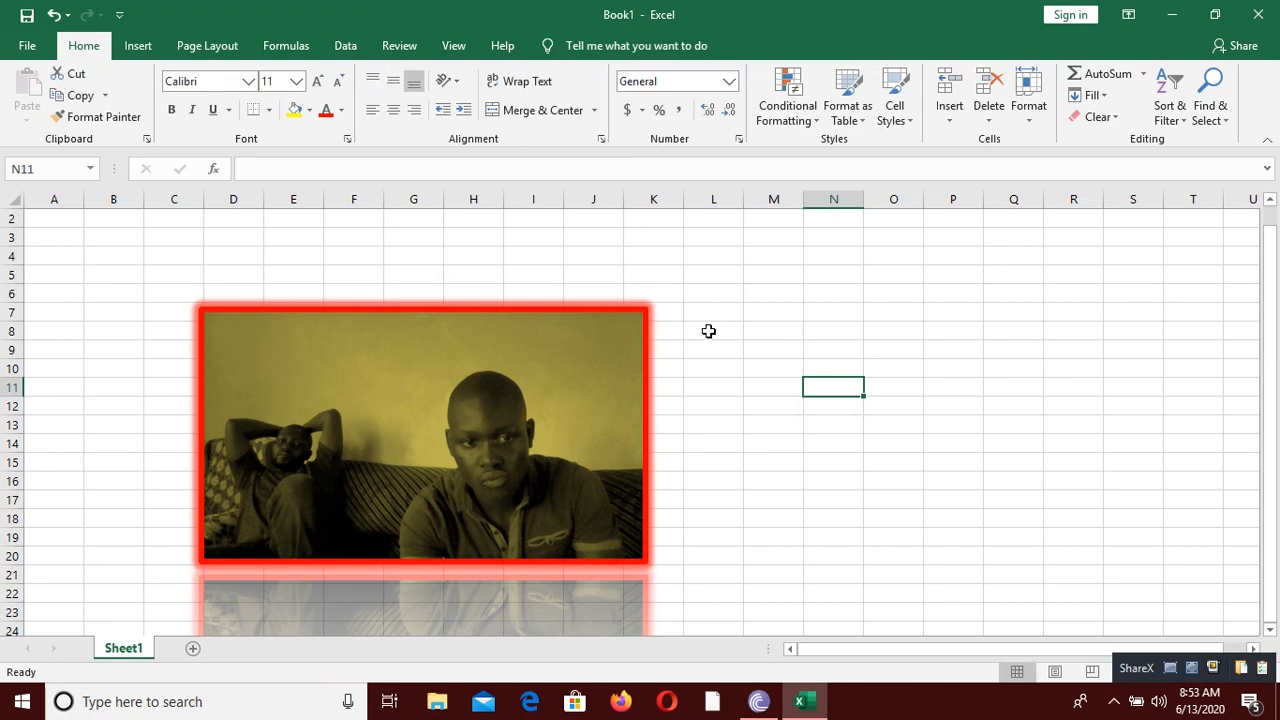
click(777, 366)
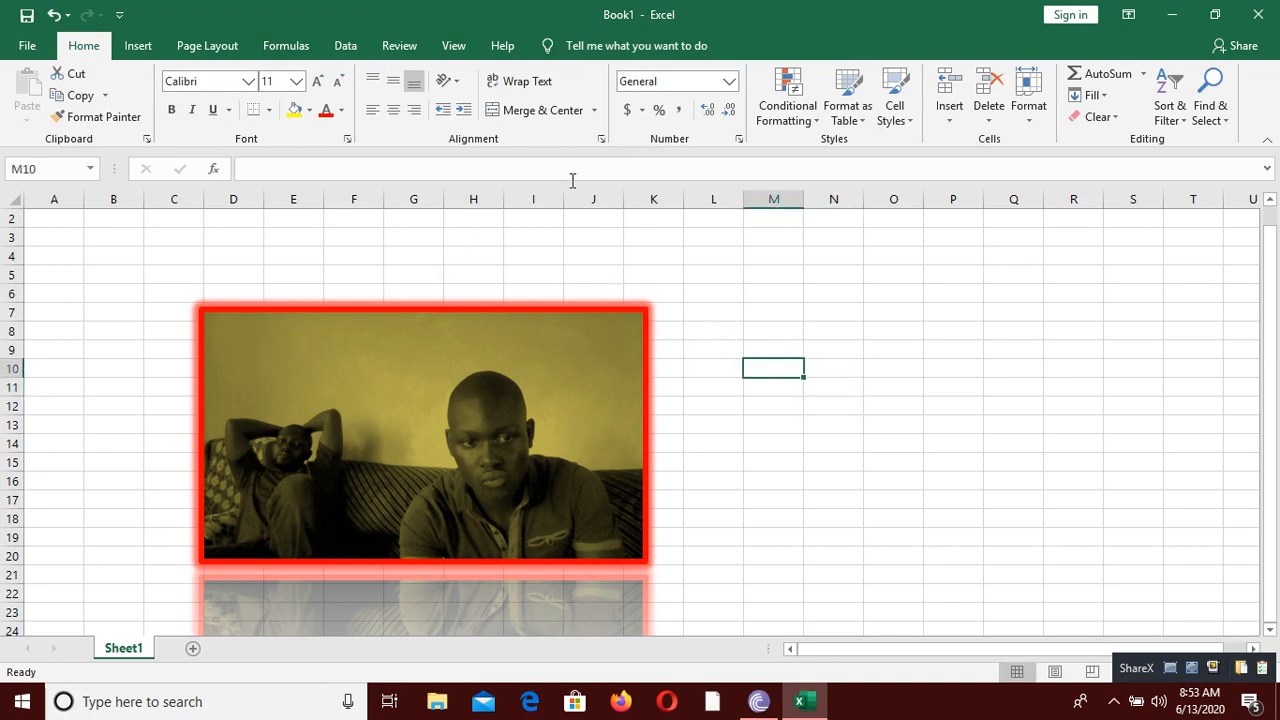
Step: Crop the left part off the picture so it is about 3.06" wide, and deselect it
click(518, 421)
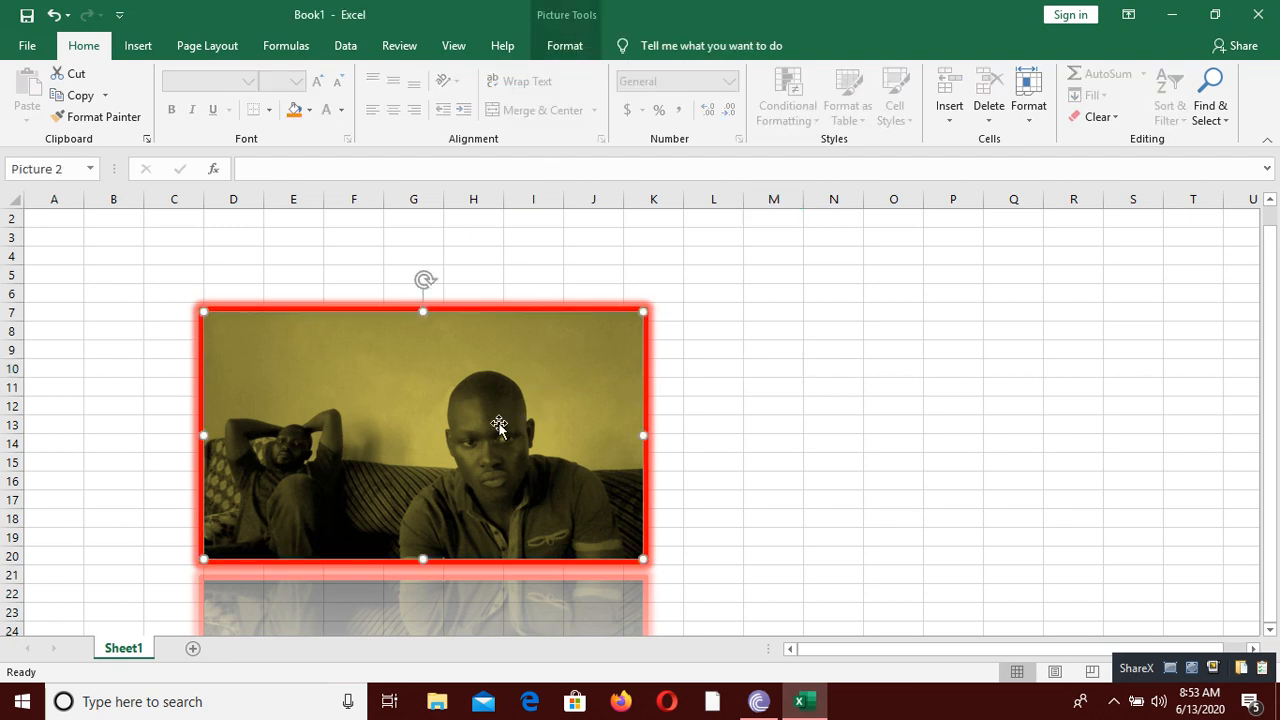
click(555, 45)
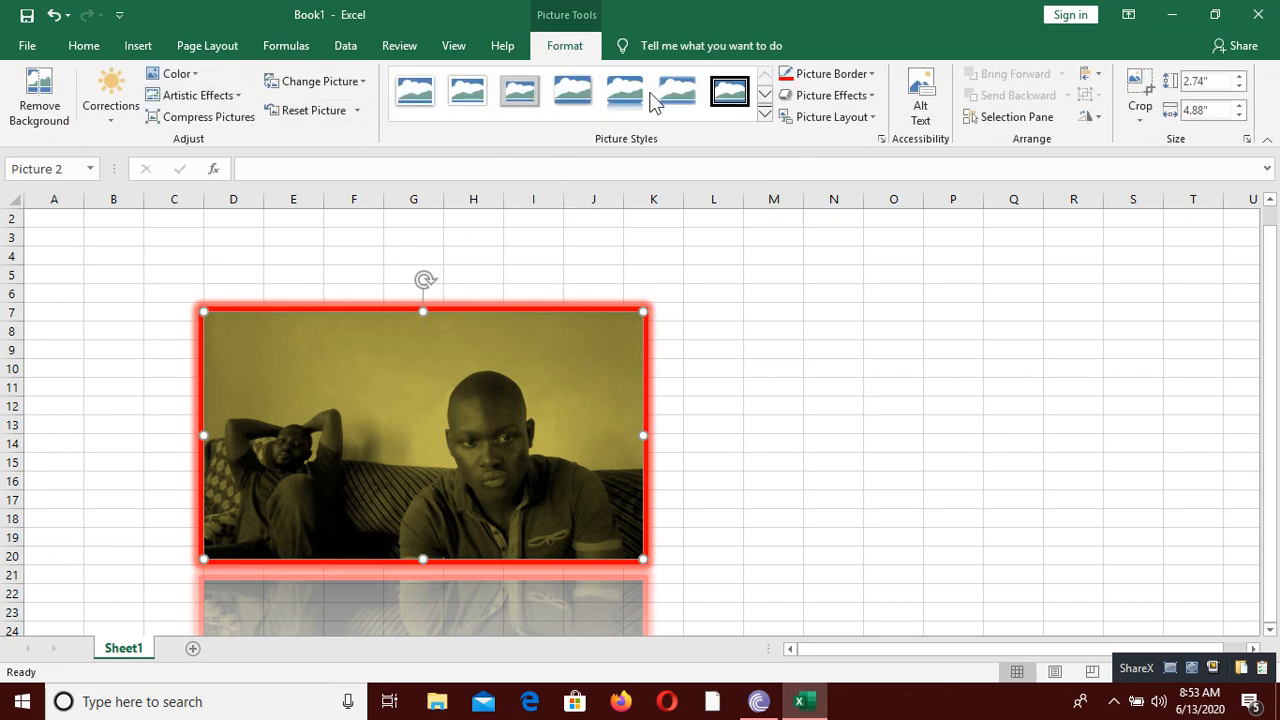
click(1141, 121)
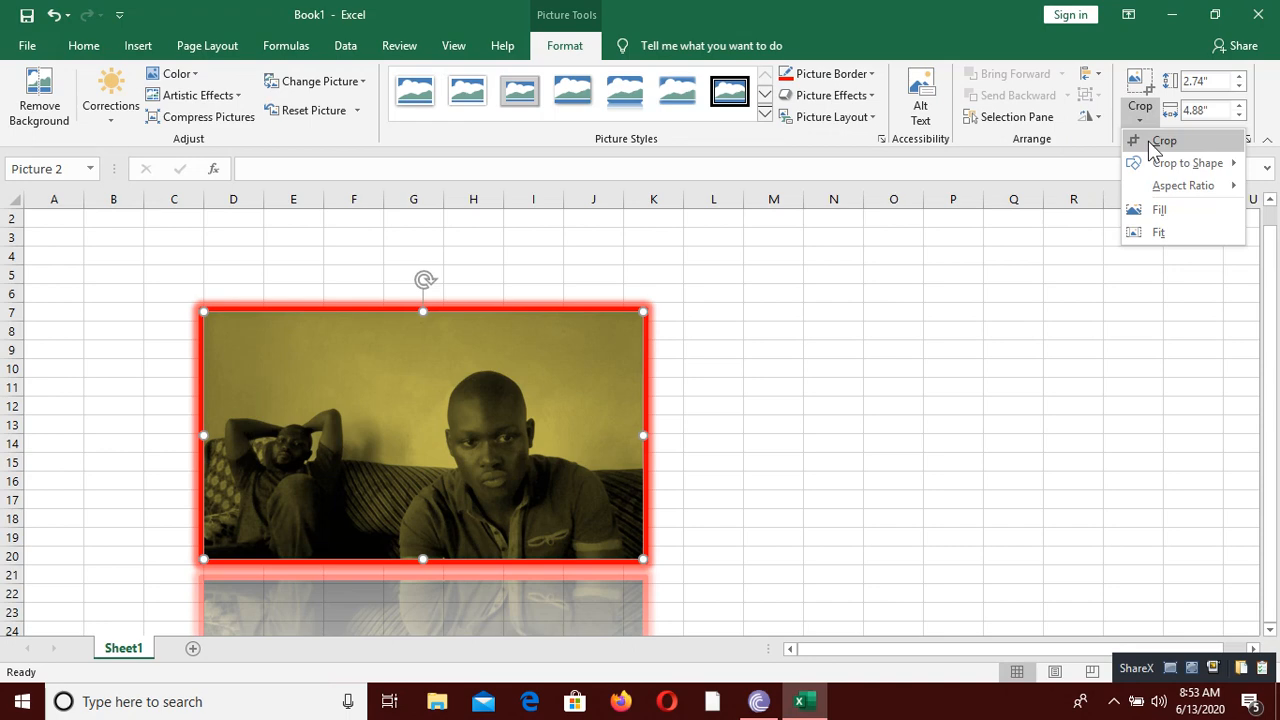
click(1160, 141)
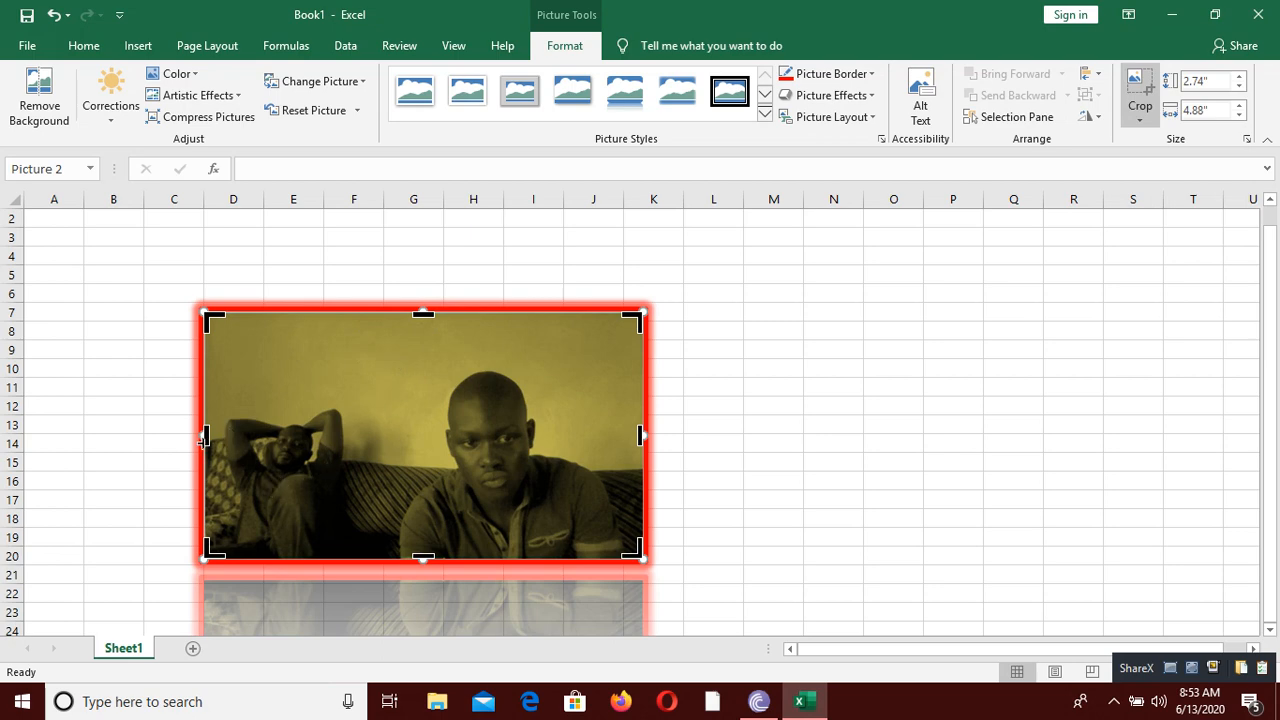
drag(203, 437, 367, 462)
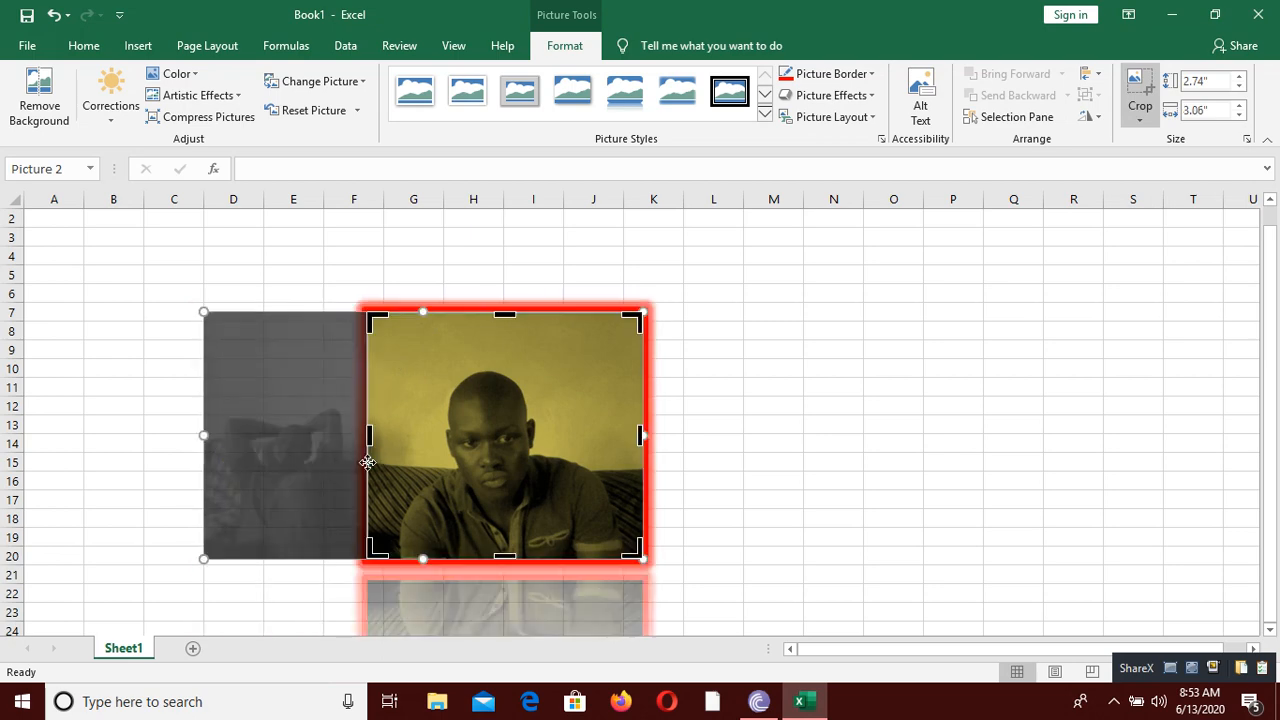
click(770, 421)
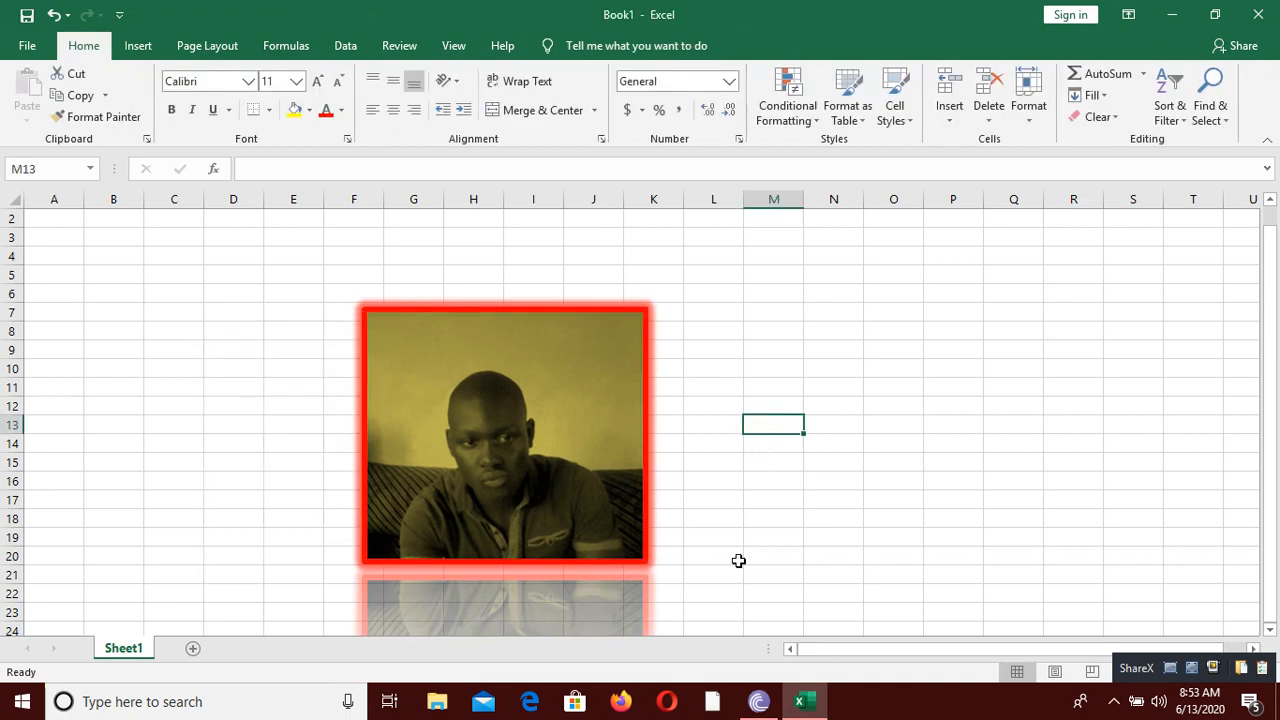
Step: Undo the picture crop and deselect the picture
click(67, 15)
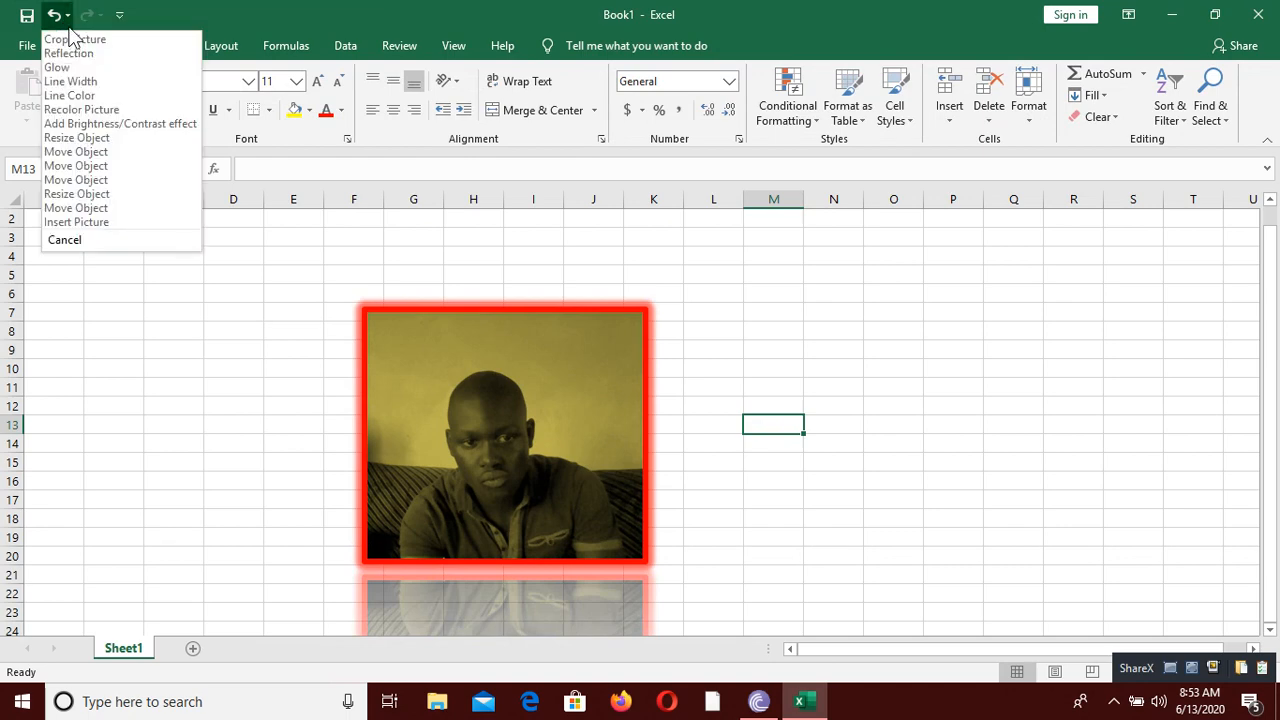
click(113, 40)
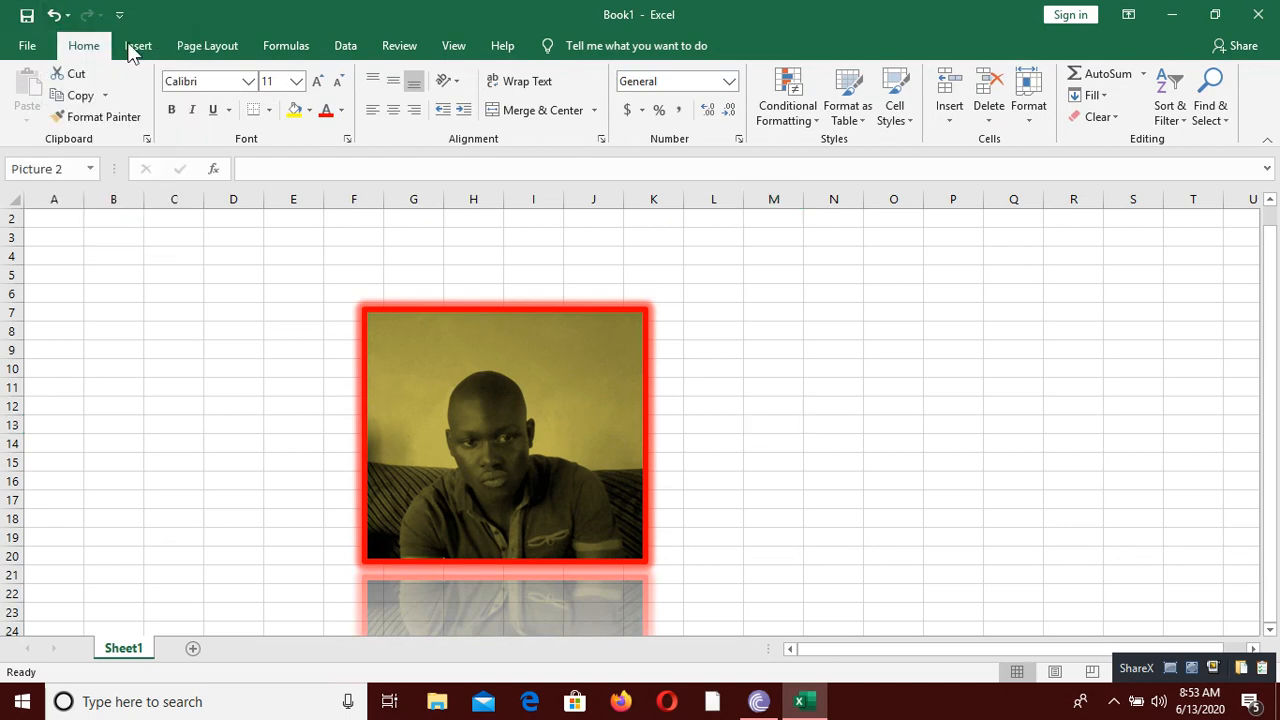
click(751, 393)
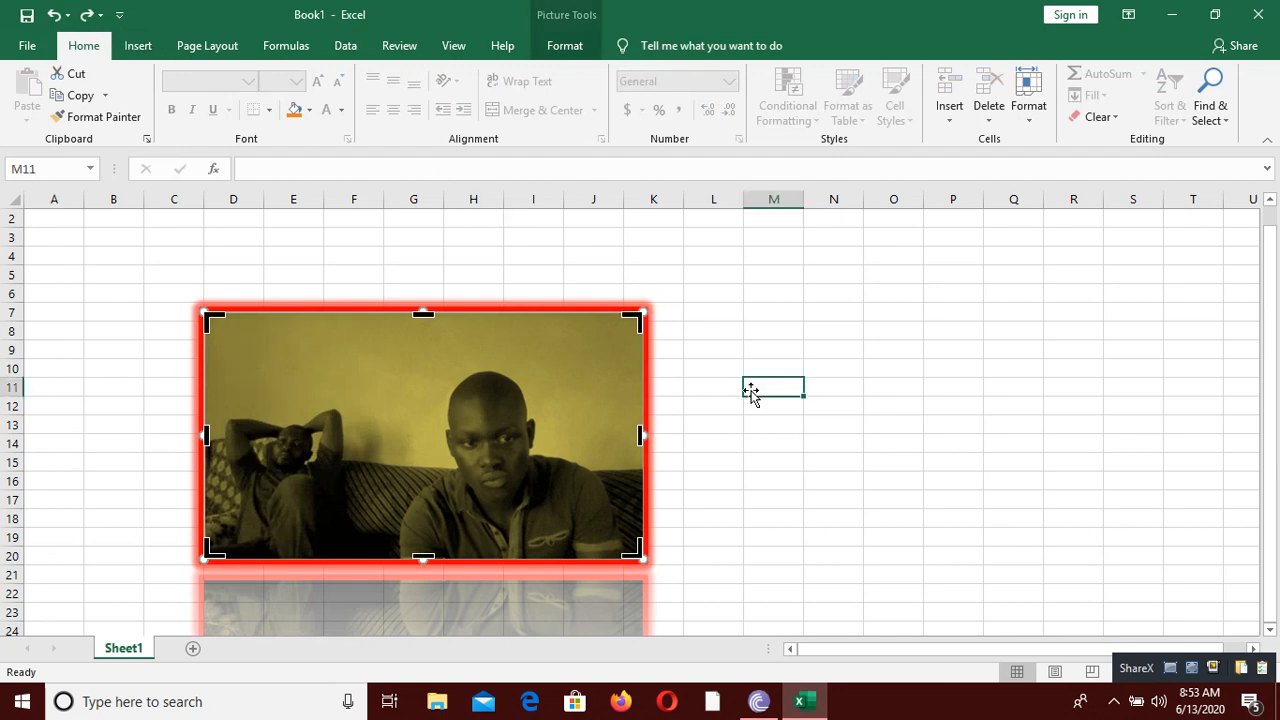
Step: Crop the picture to the heart basic shape and deselect it
click(540, 418)
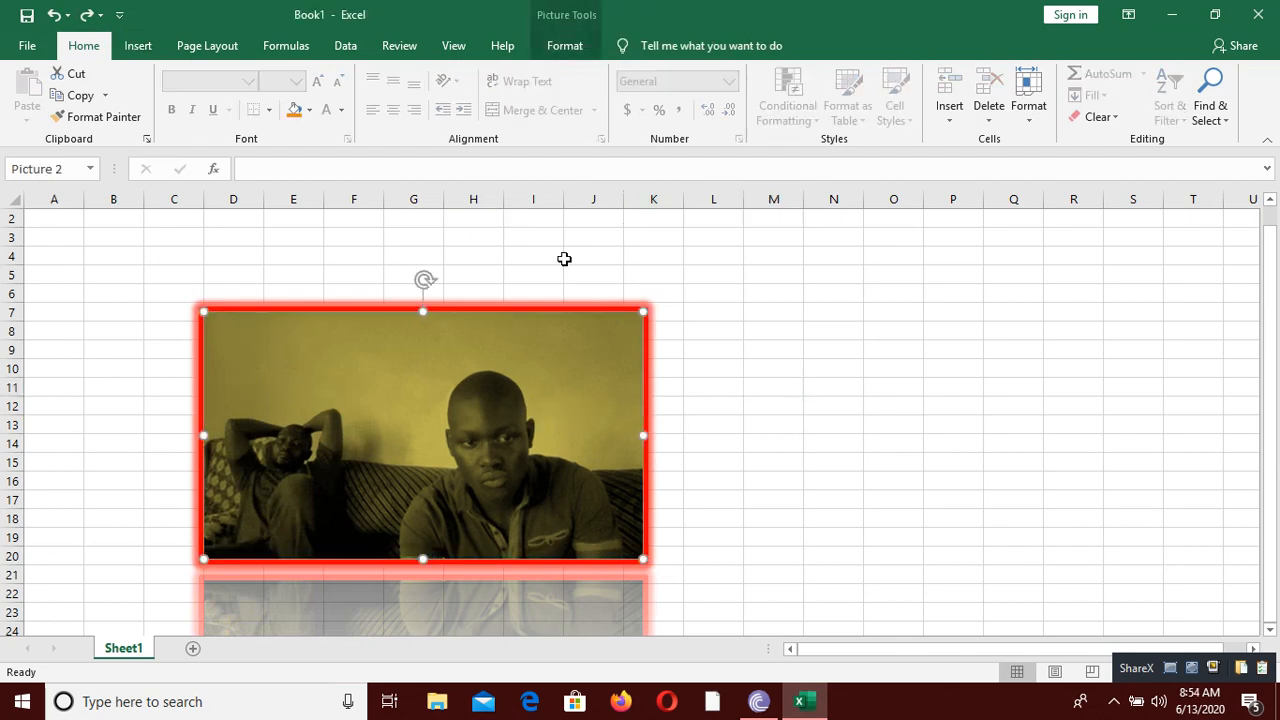
click(566, 46)
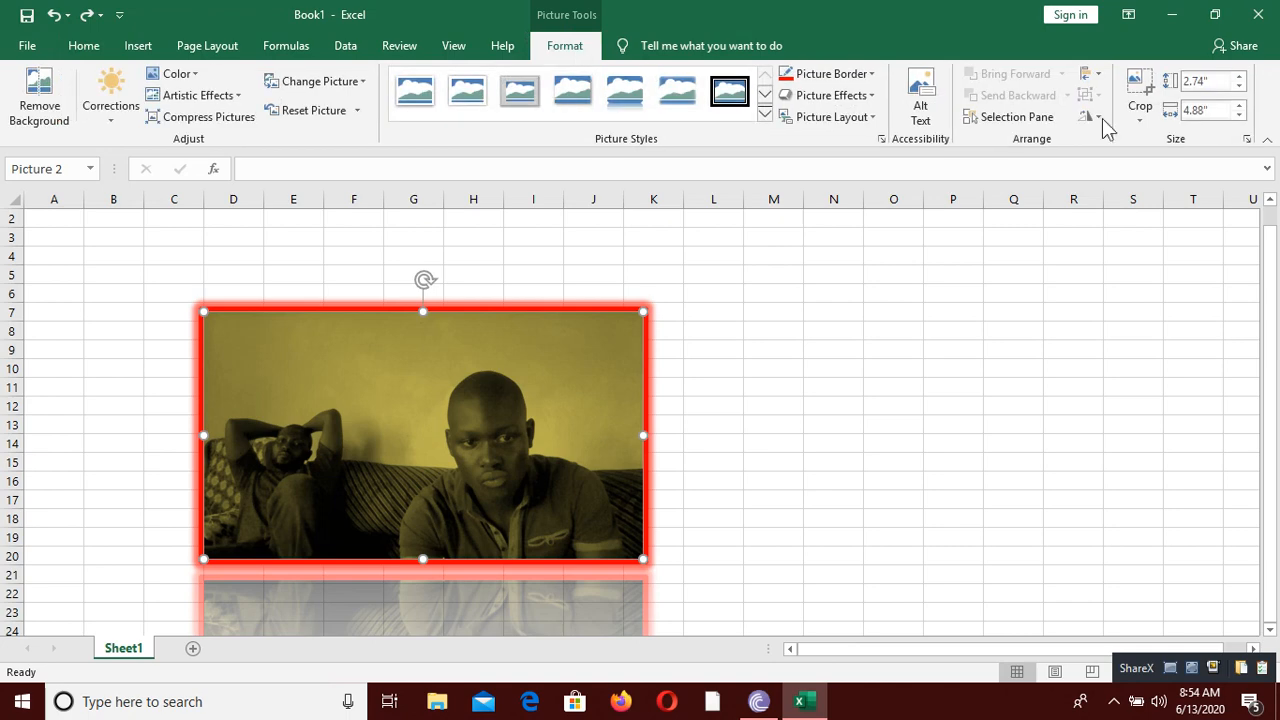
click(1140, 115)
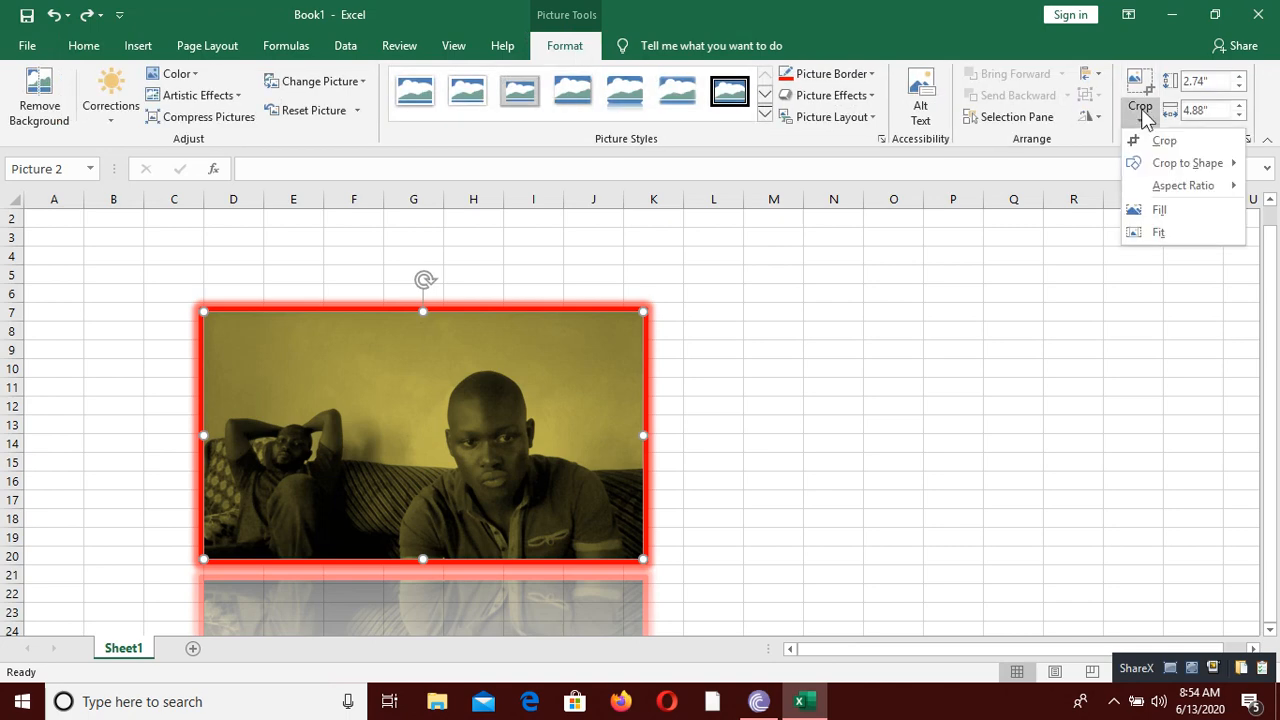
mouse_move(1178, 156)
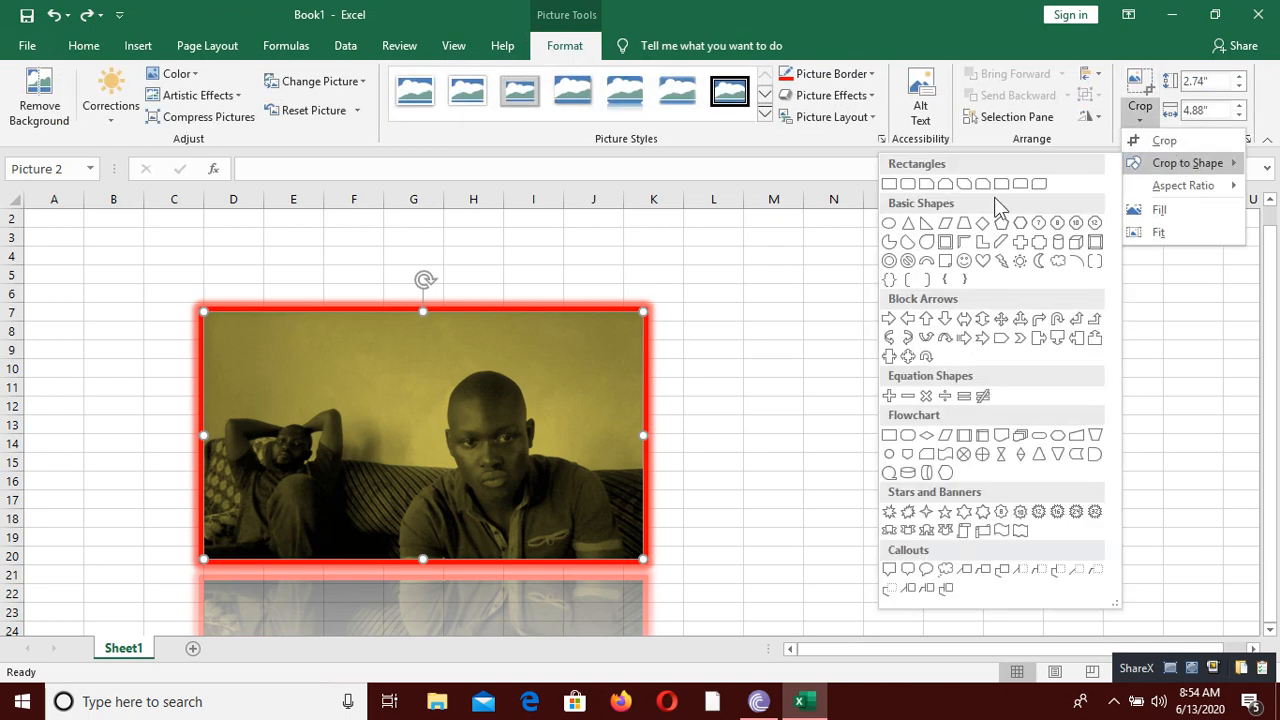
click(985, 263)
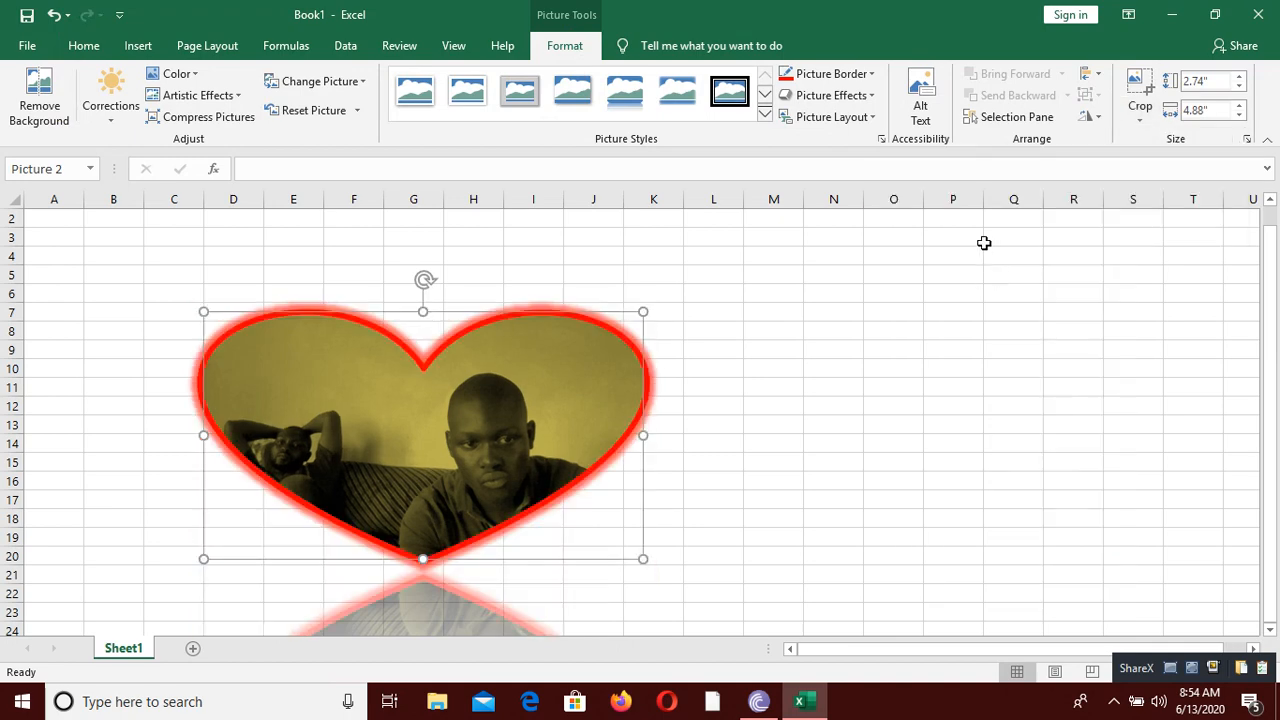
click(814, 367)
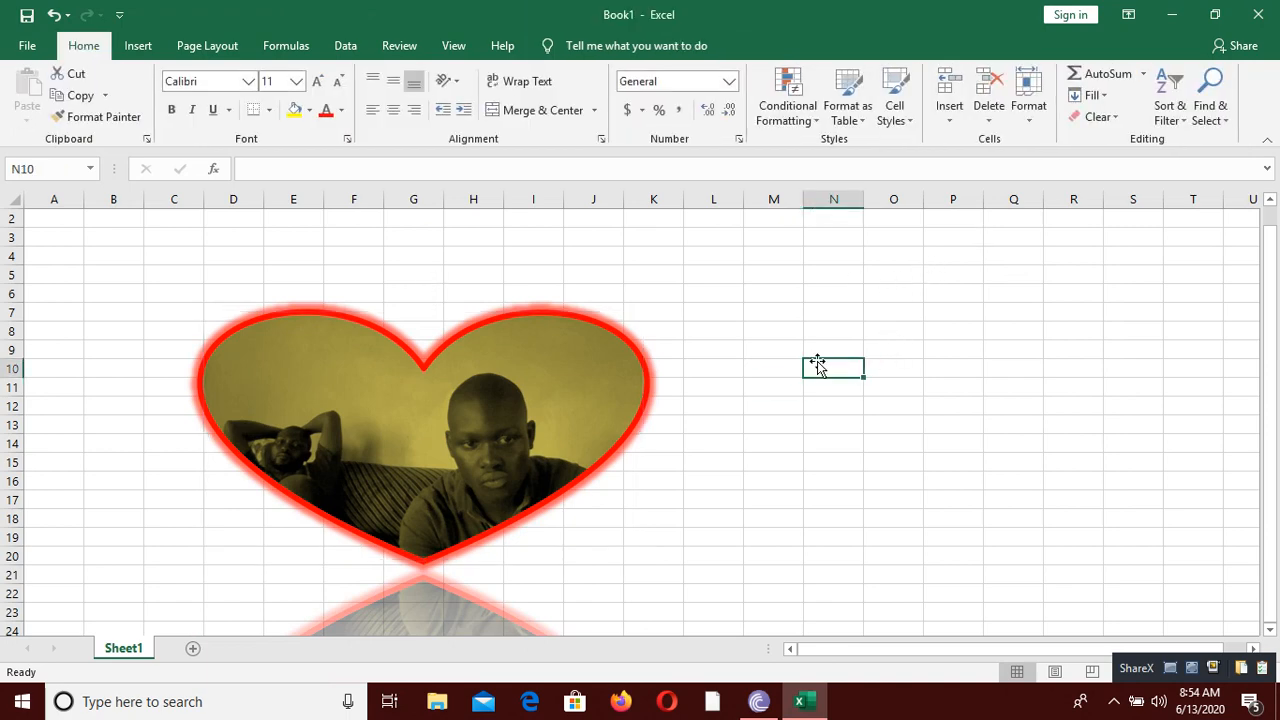
Step: Insert WordArt in the first black style and move it beside the heart picture, across columns L to R
click(834, 294)
click(140, 46)
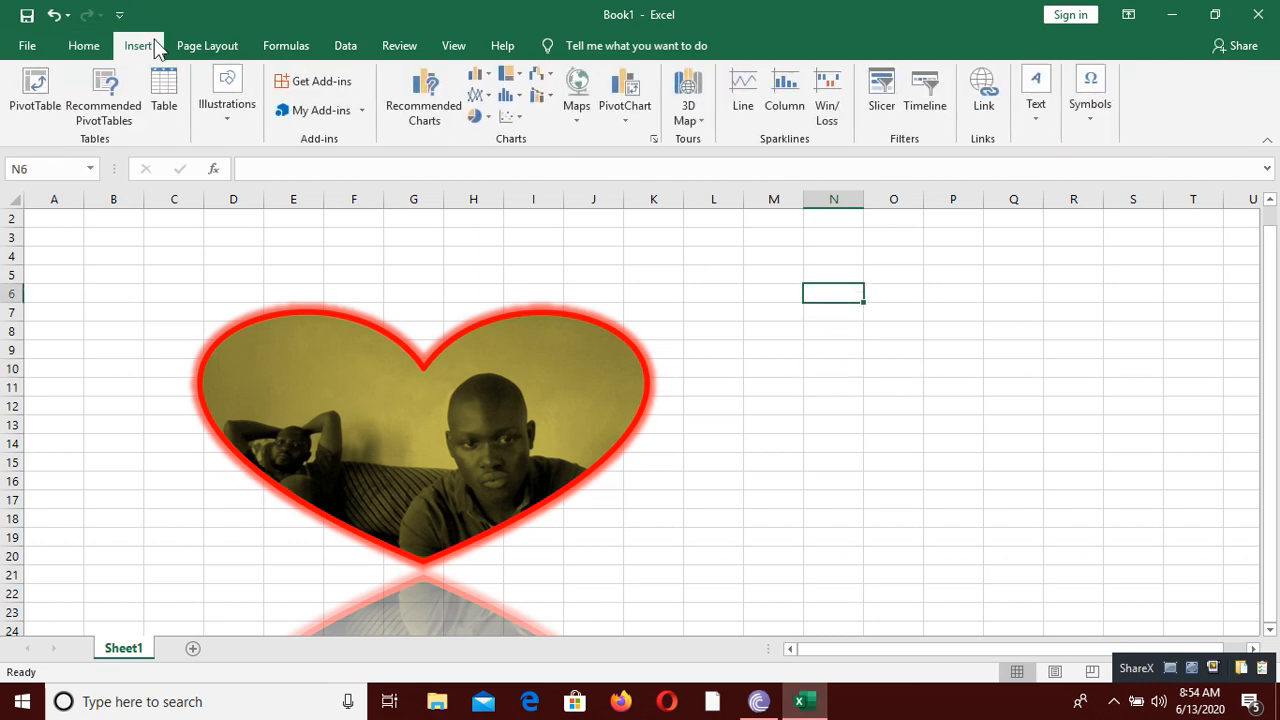
click(1043, 134)
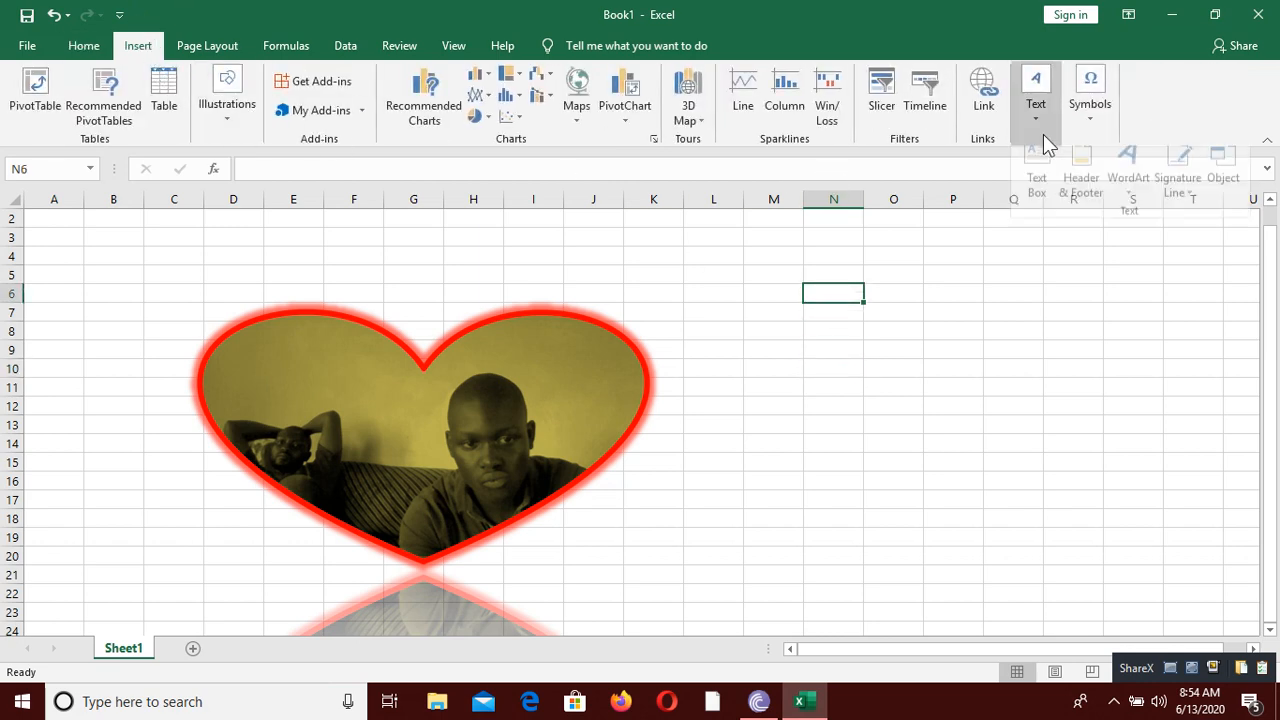
click(1120, 200)
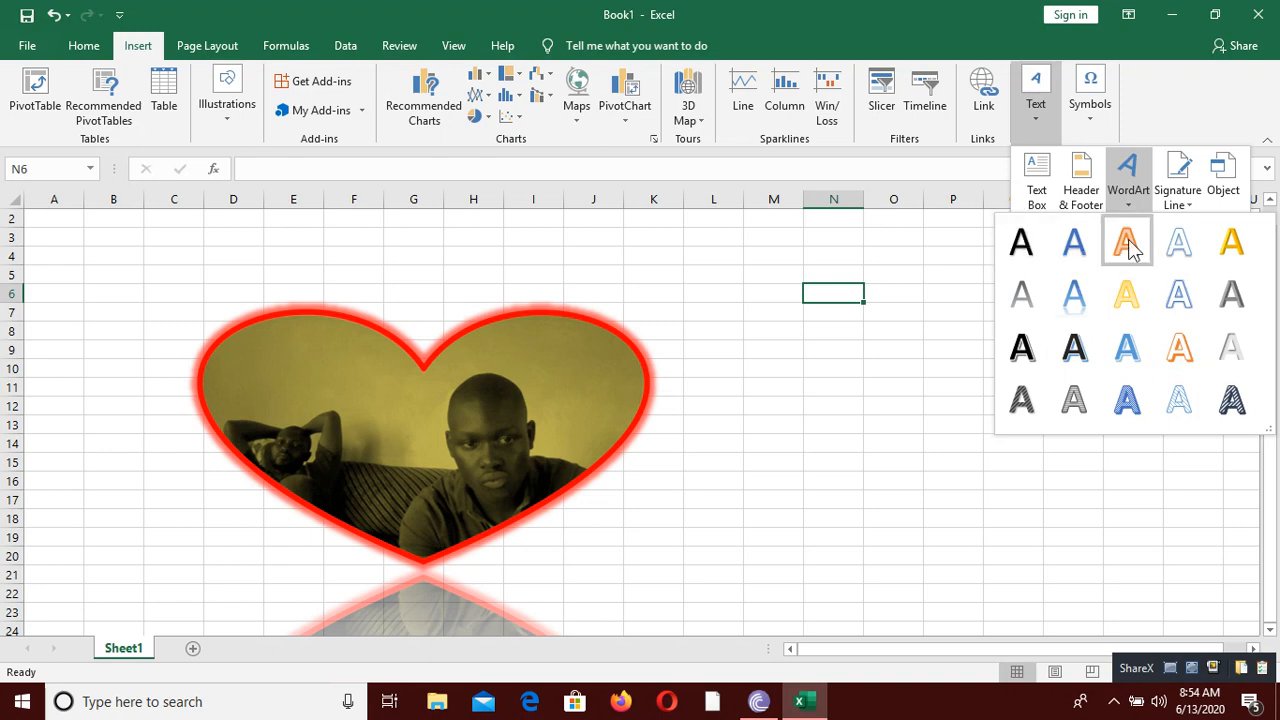
click(1022, 245)
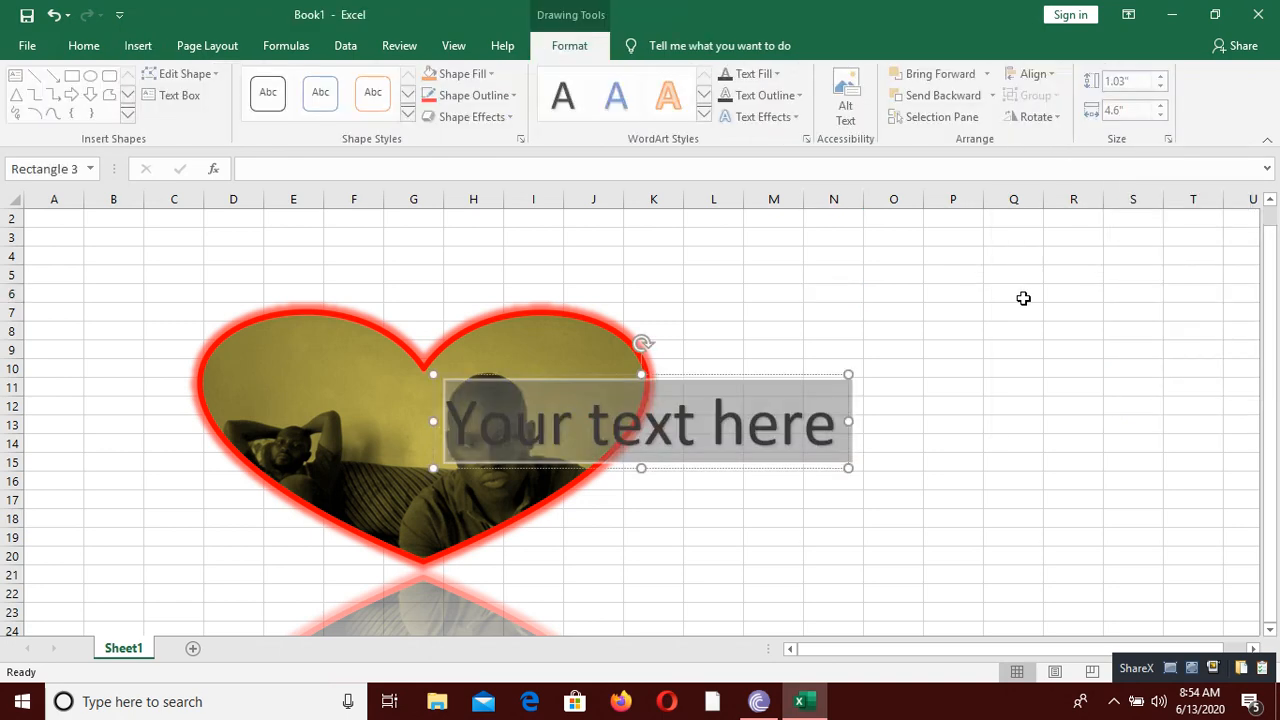
drag(766, 377, 1015, 343)
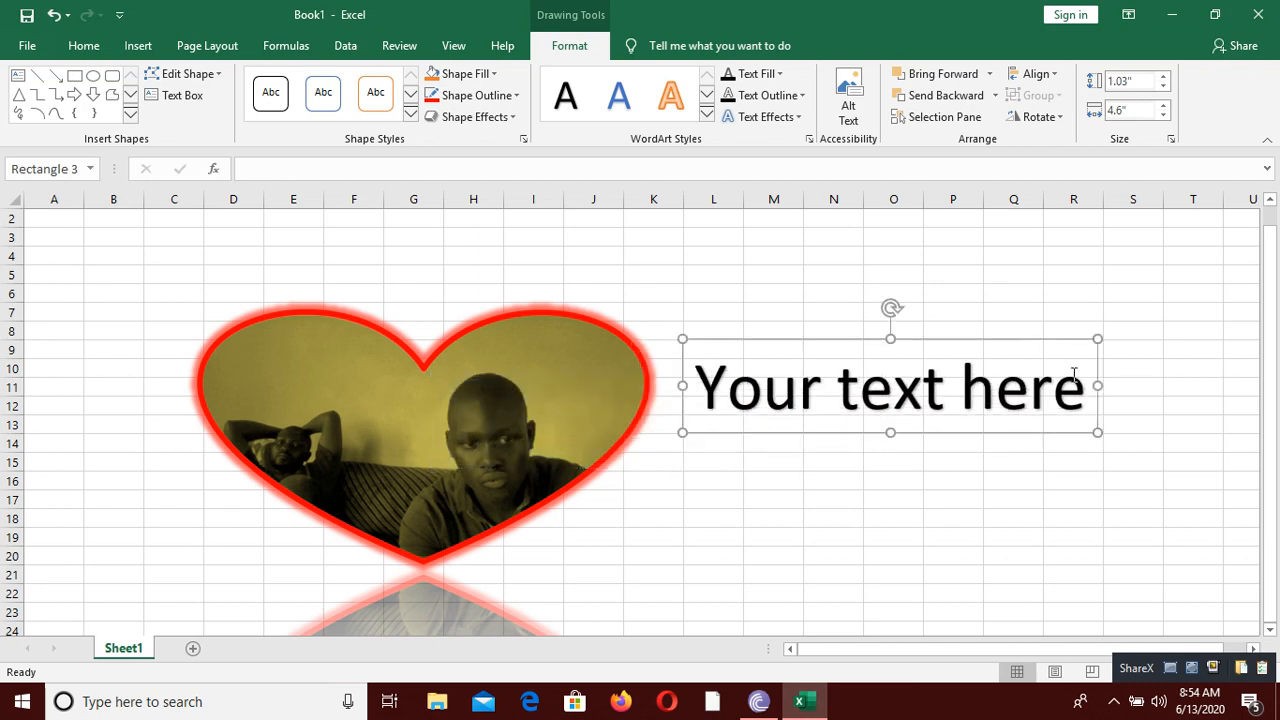
Step: Replace the WordArt placeholder text with the person's name in capital letters
drag(1084, 388, 694, 390)
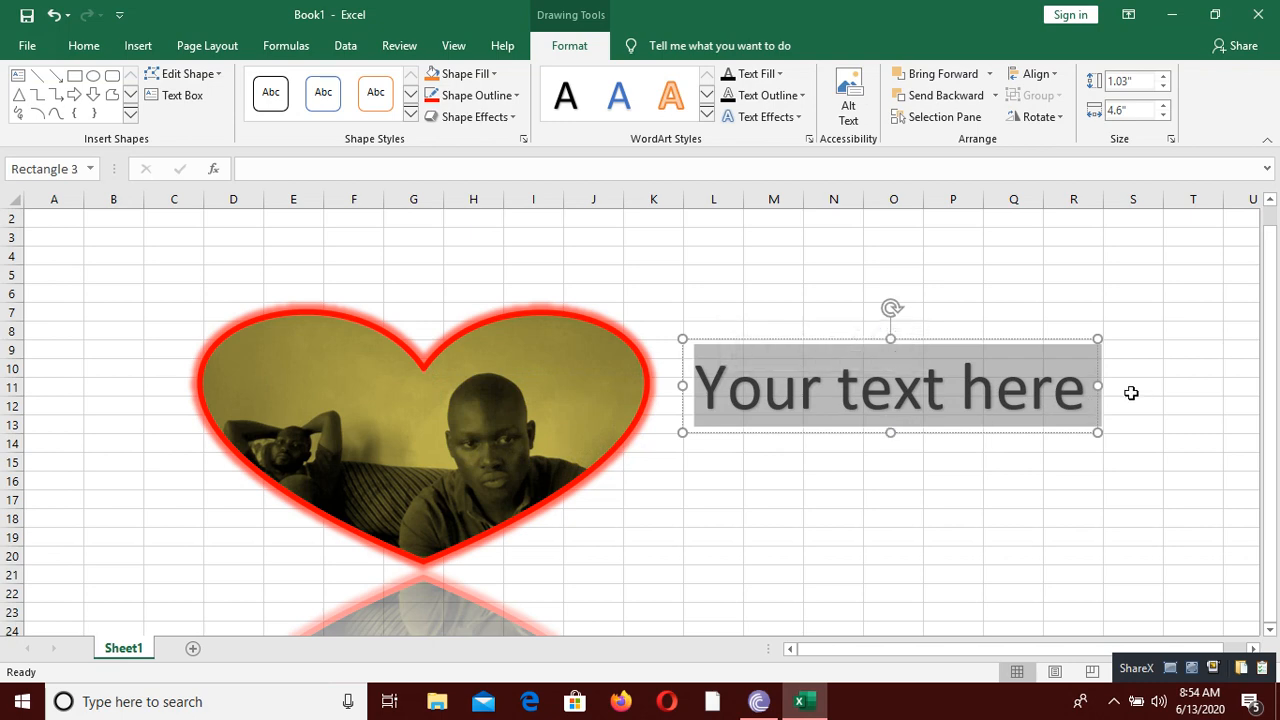
key(BackSpace)
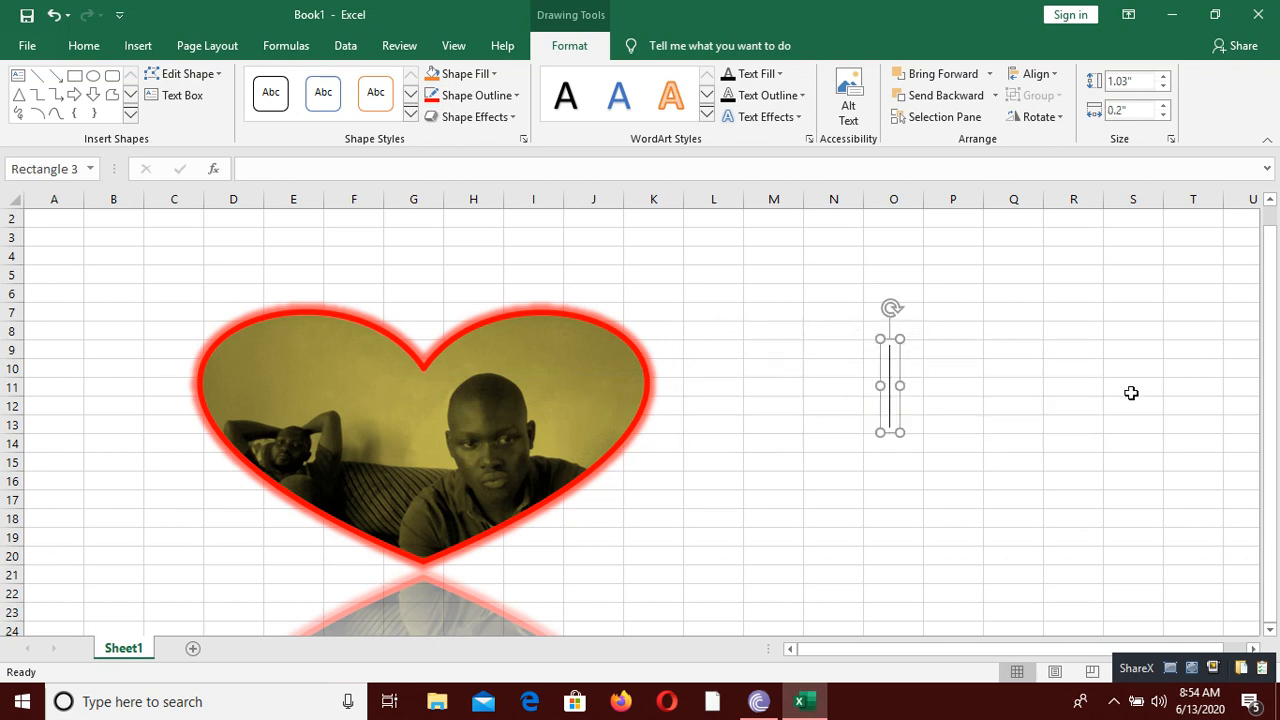
text(D)
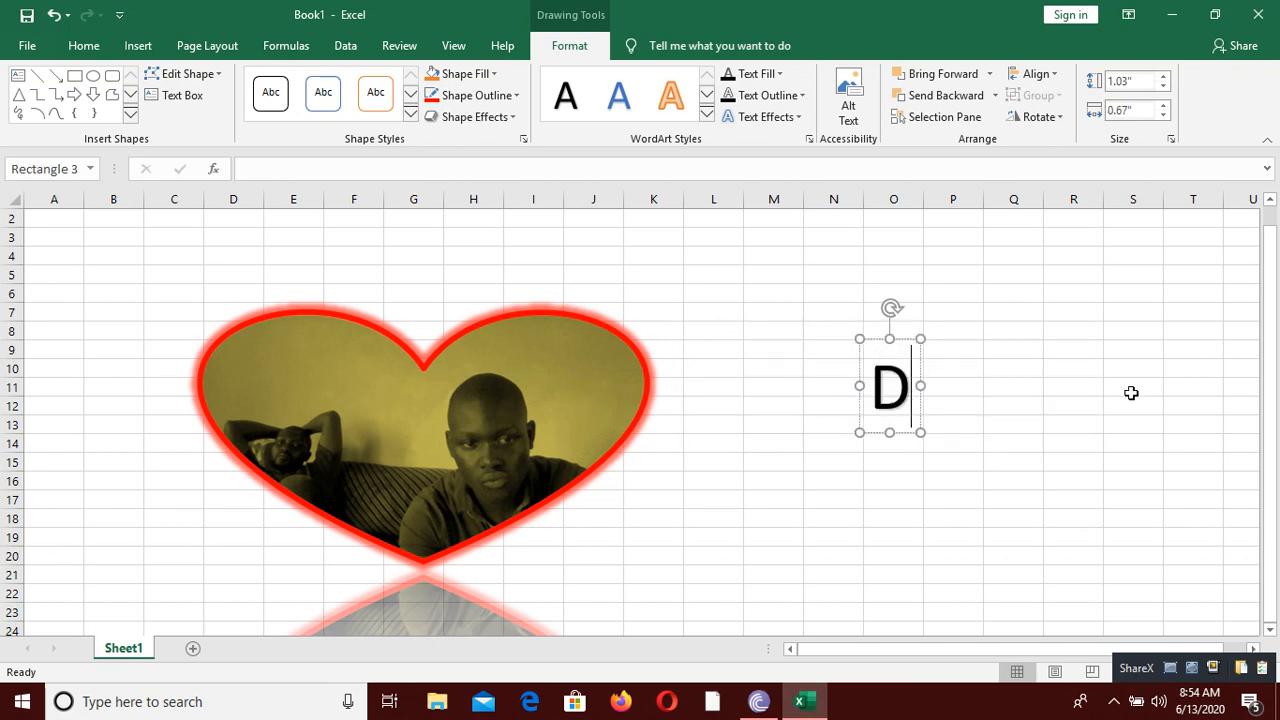
text(ANSTAN)
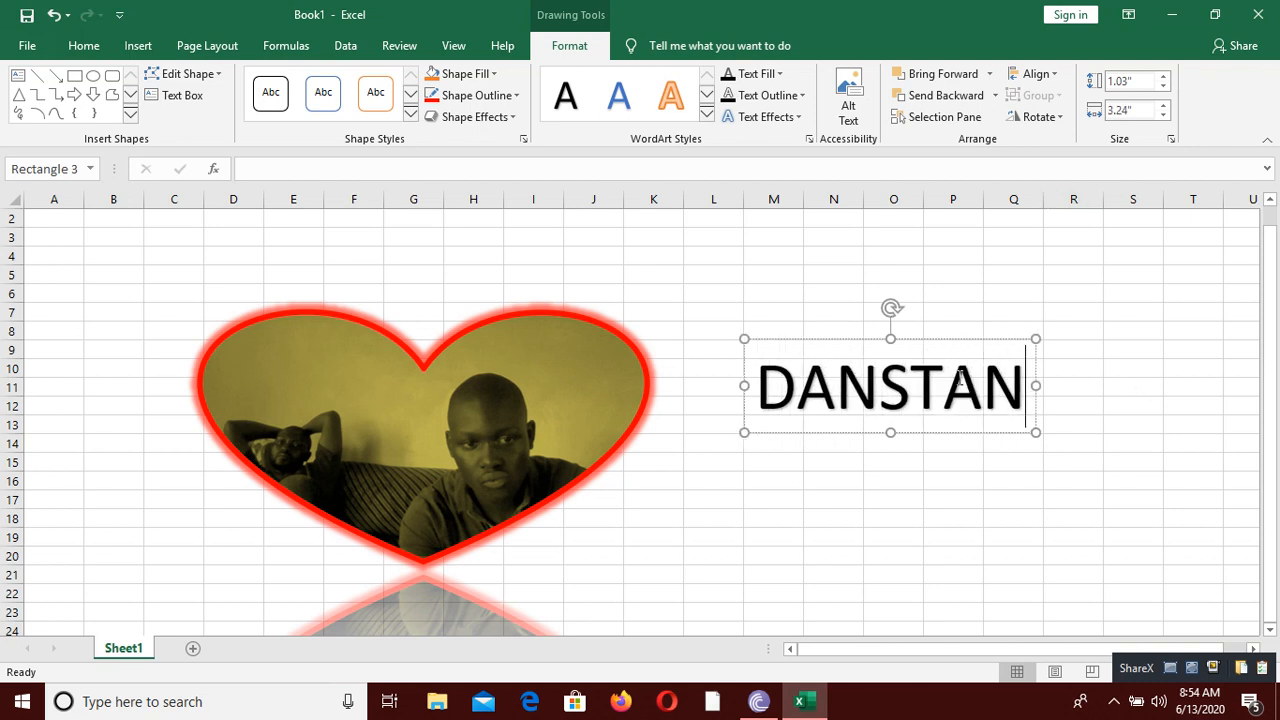
Step: Fill the whole WordArt text with standard yellow
double_click(1025, 360)
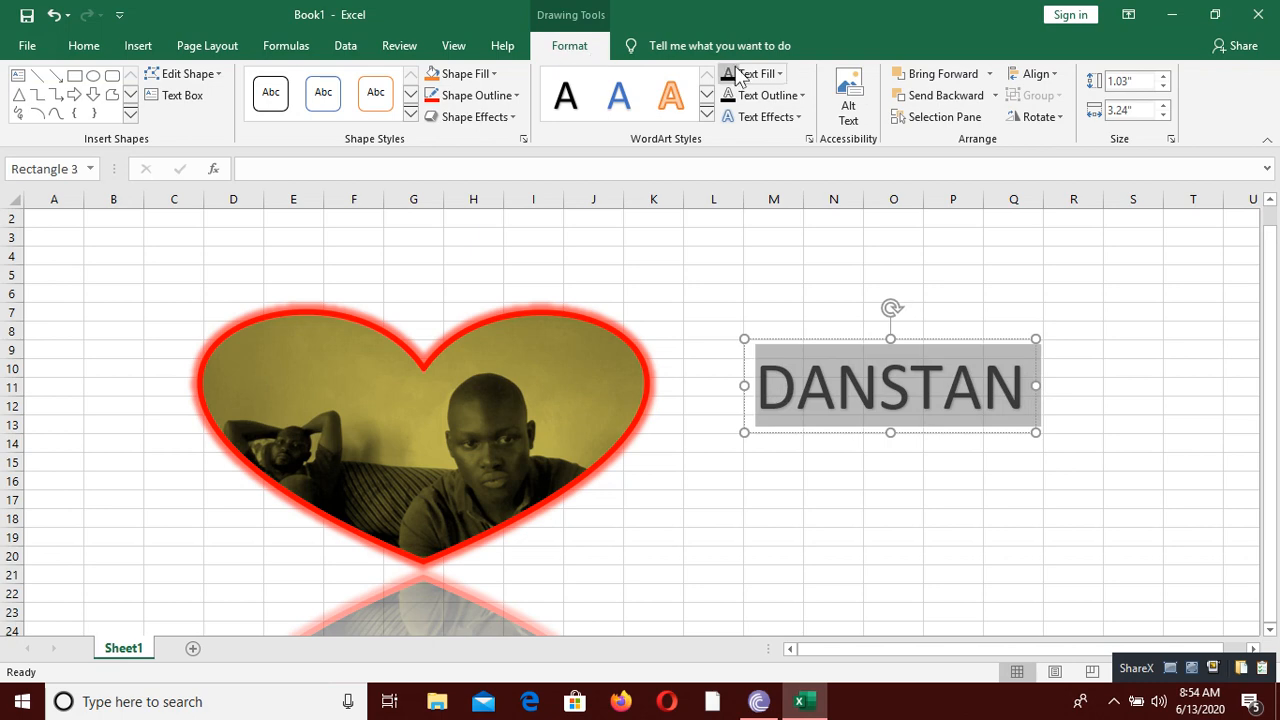
click(775, 74)
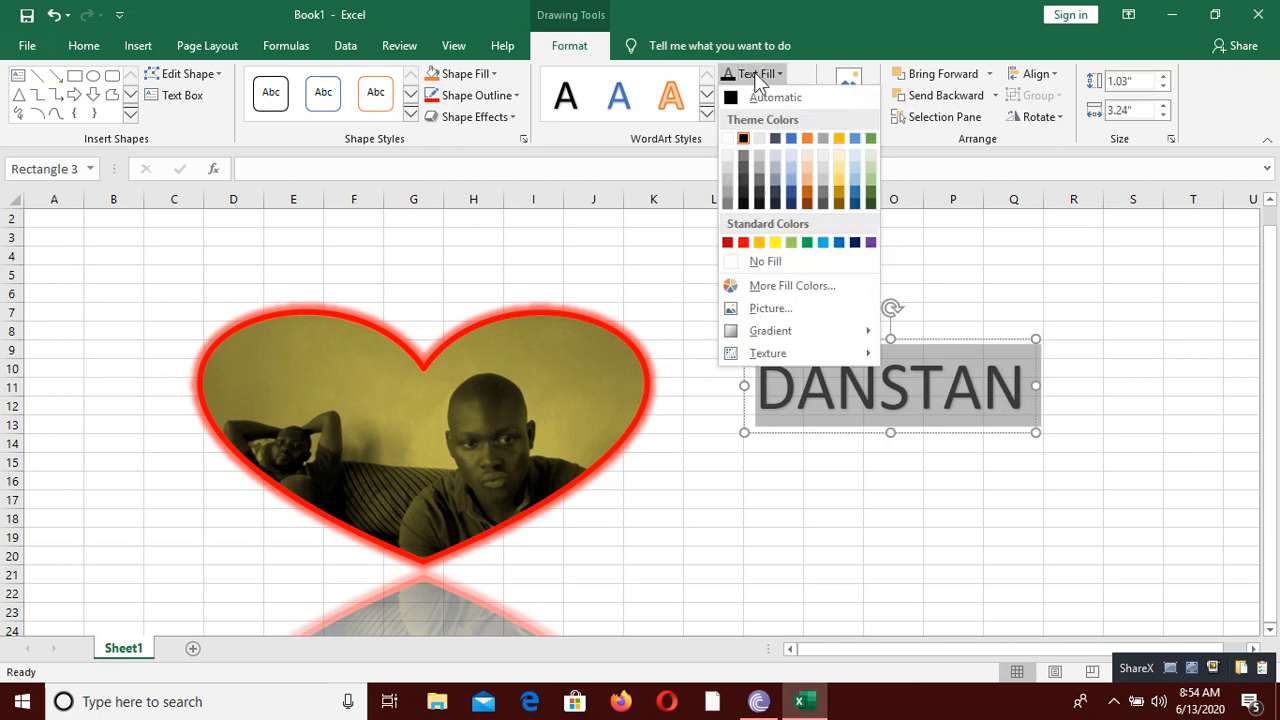
click(776, 242)
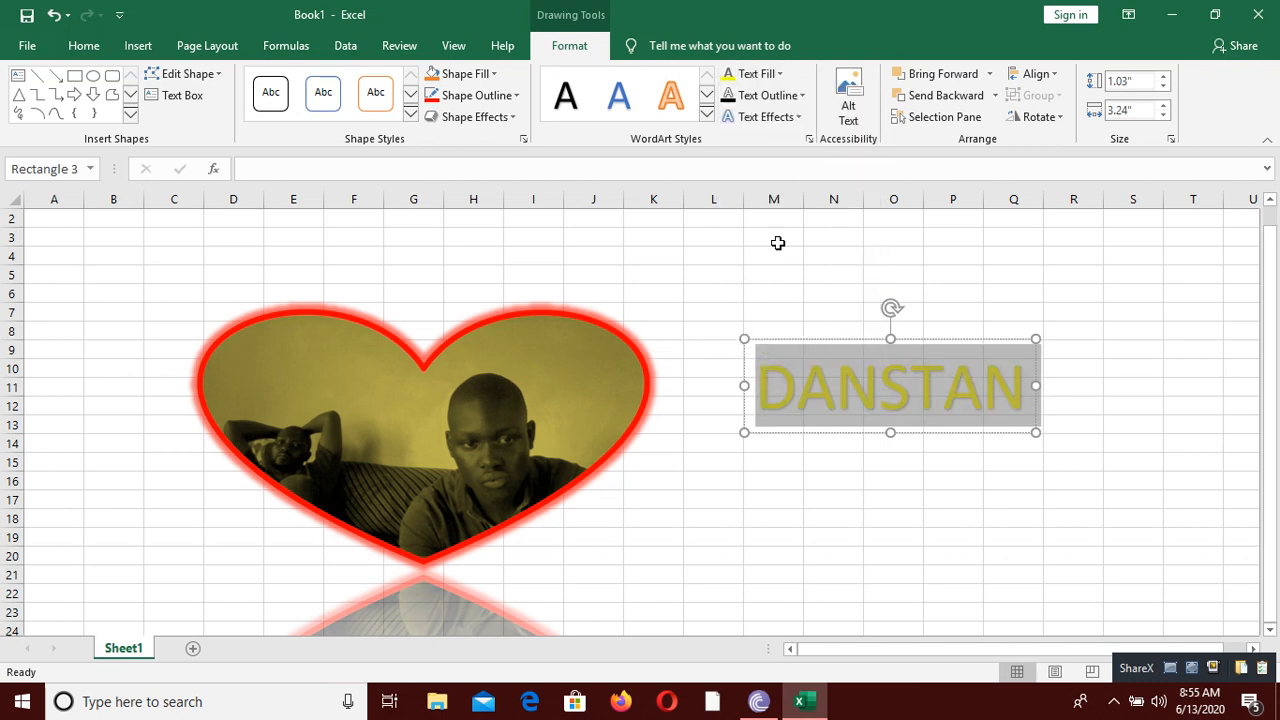
Step: Outline the WordArt text in standard red
click(786, 95)
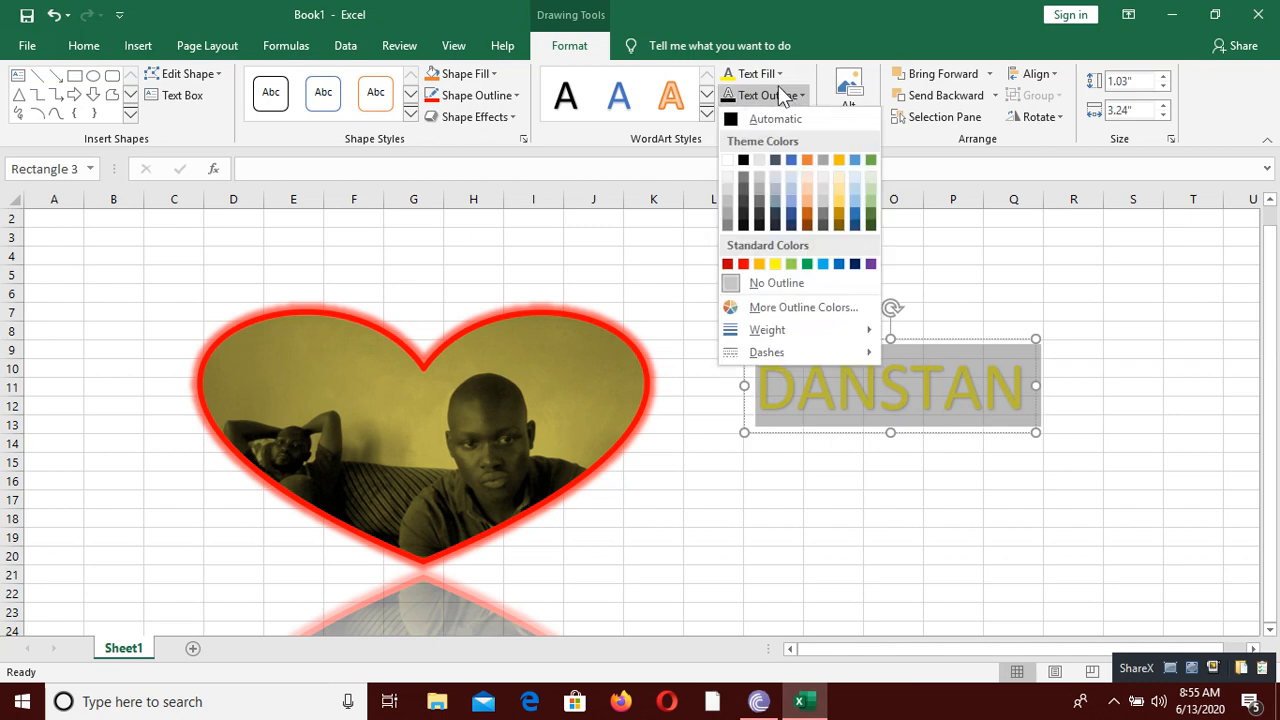
click(743, 263)
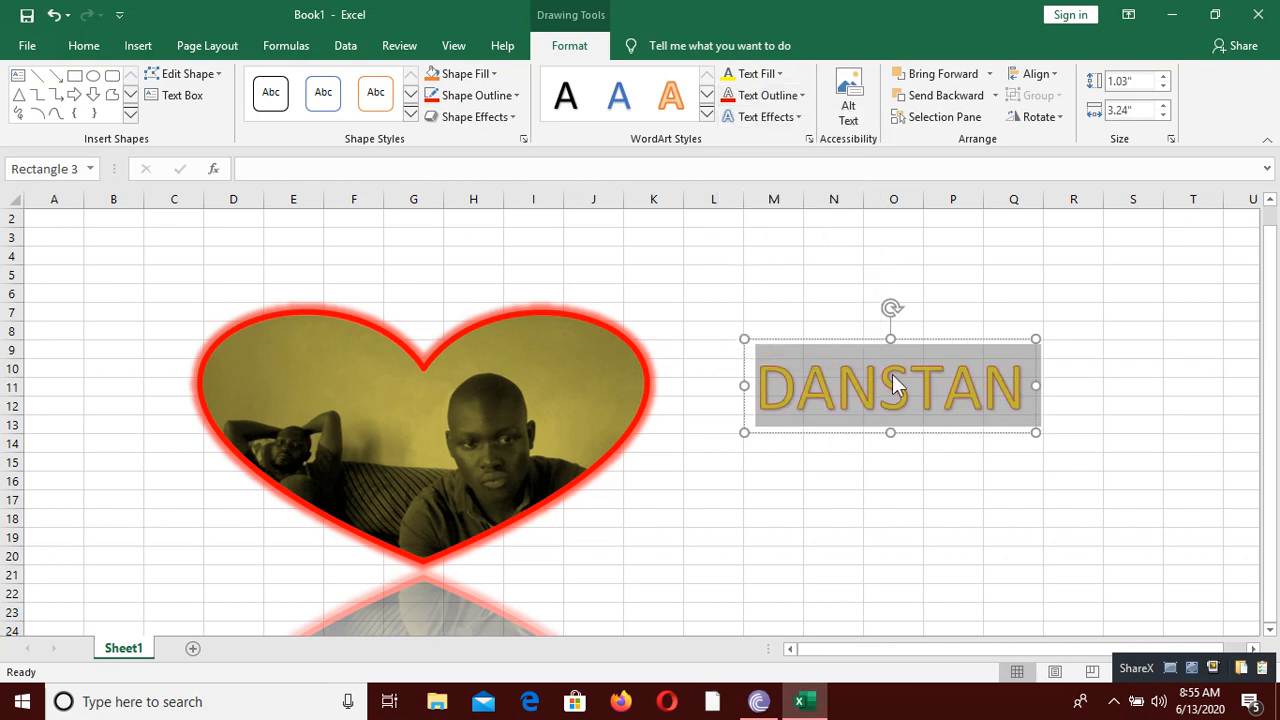
Step: Apply the warp transform that raises the WordArt text to a triangular peak in the middle
click(762, 116)
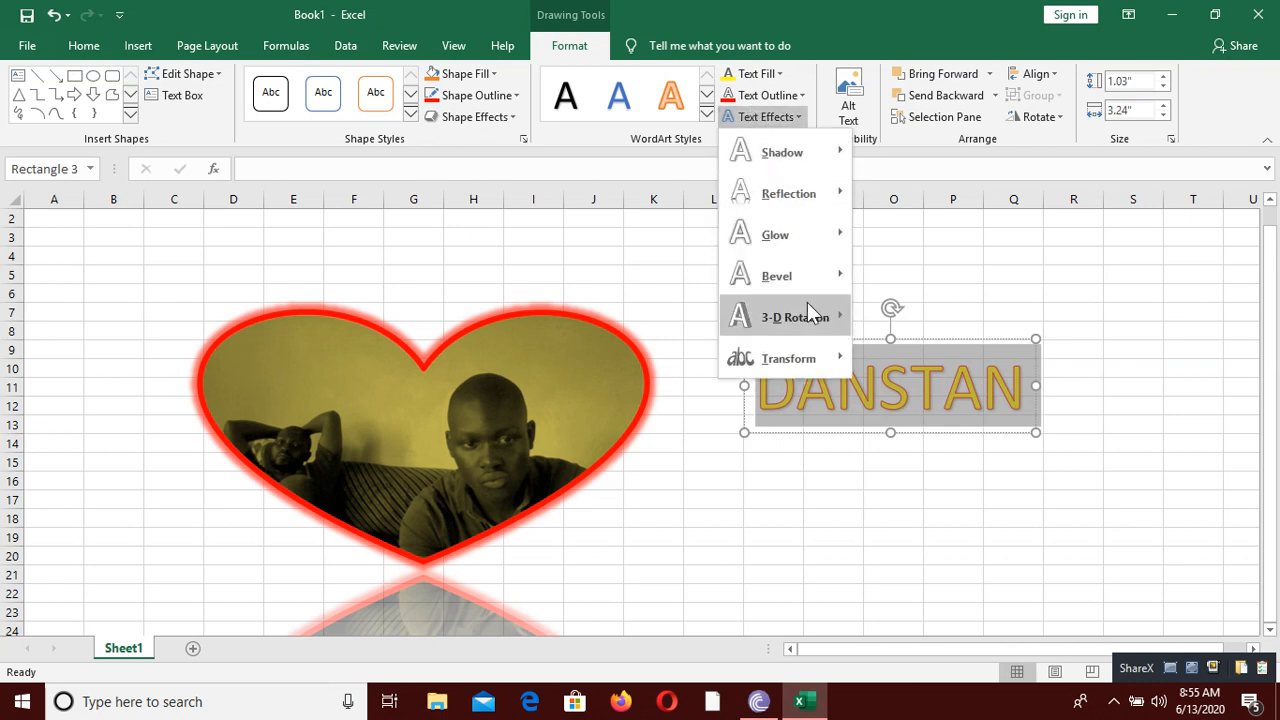
mouse_move(816, 317)
mouse_move(810, 348)
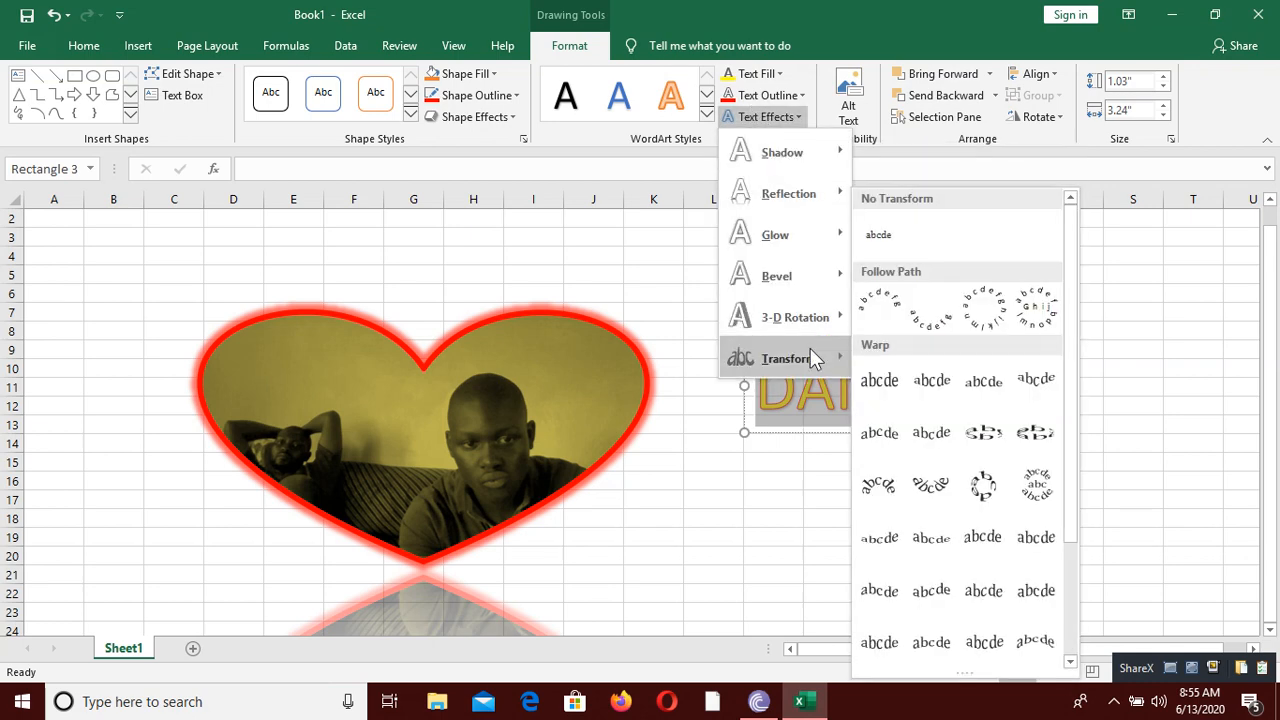
click(974, 396)
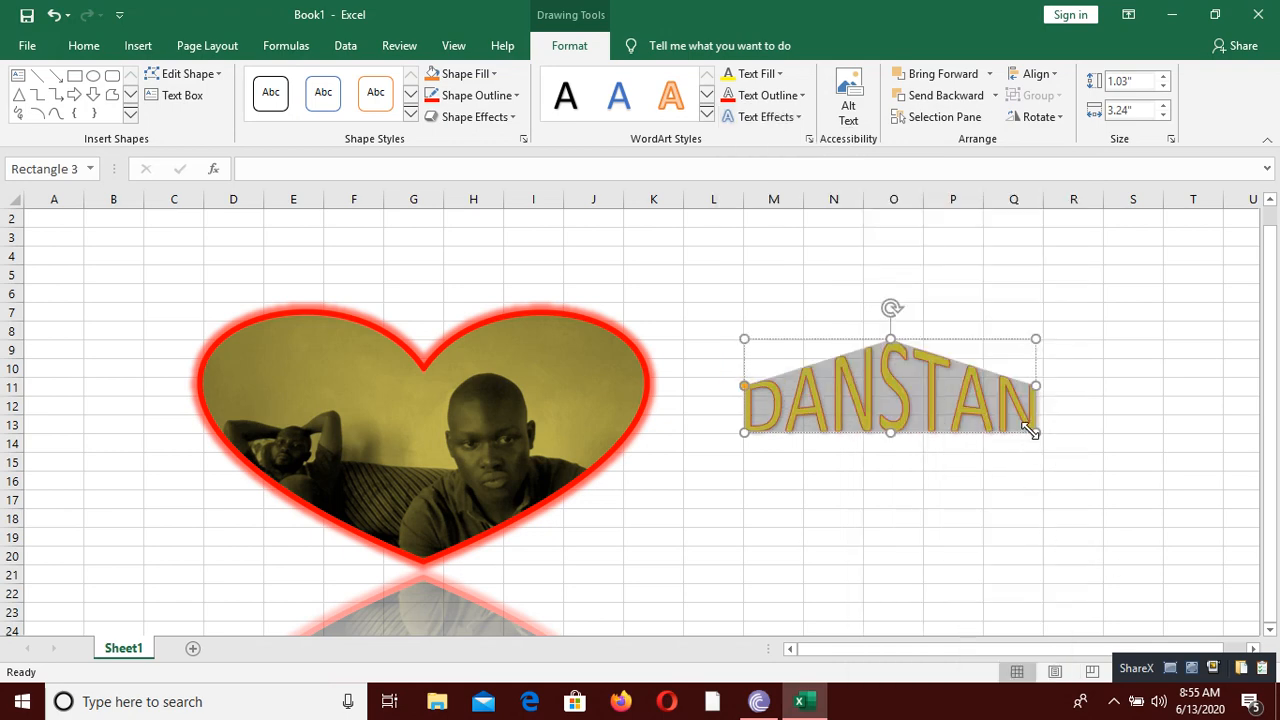
Step: Enlarge the WordArt to about 1.59" high by 4.78" wide and apply the warp transform that arches both text edges upward
drag(1030, 430, 1174, 483)
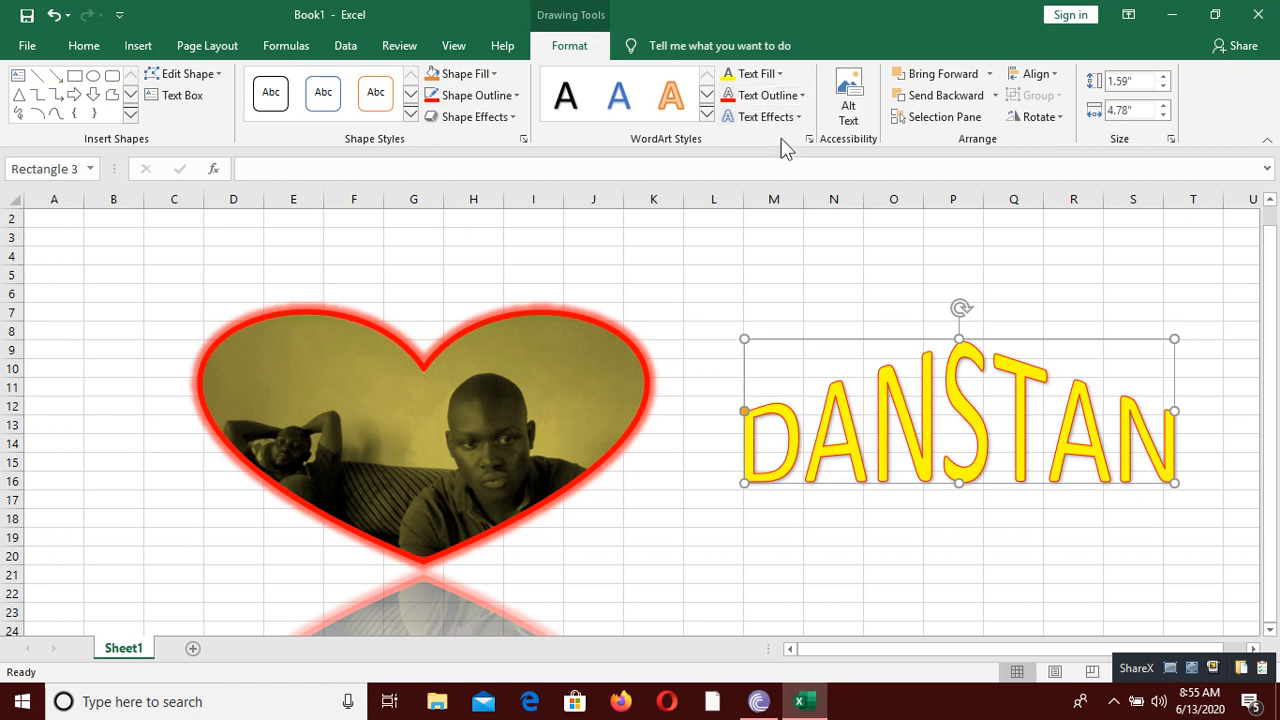
click(917, 397)
click(765, 117)
mouse_move(801, 369)
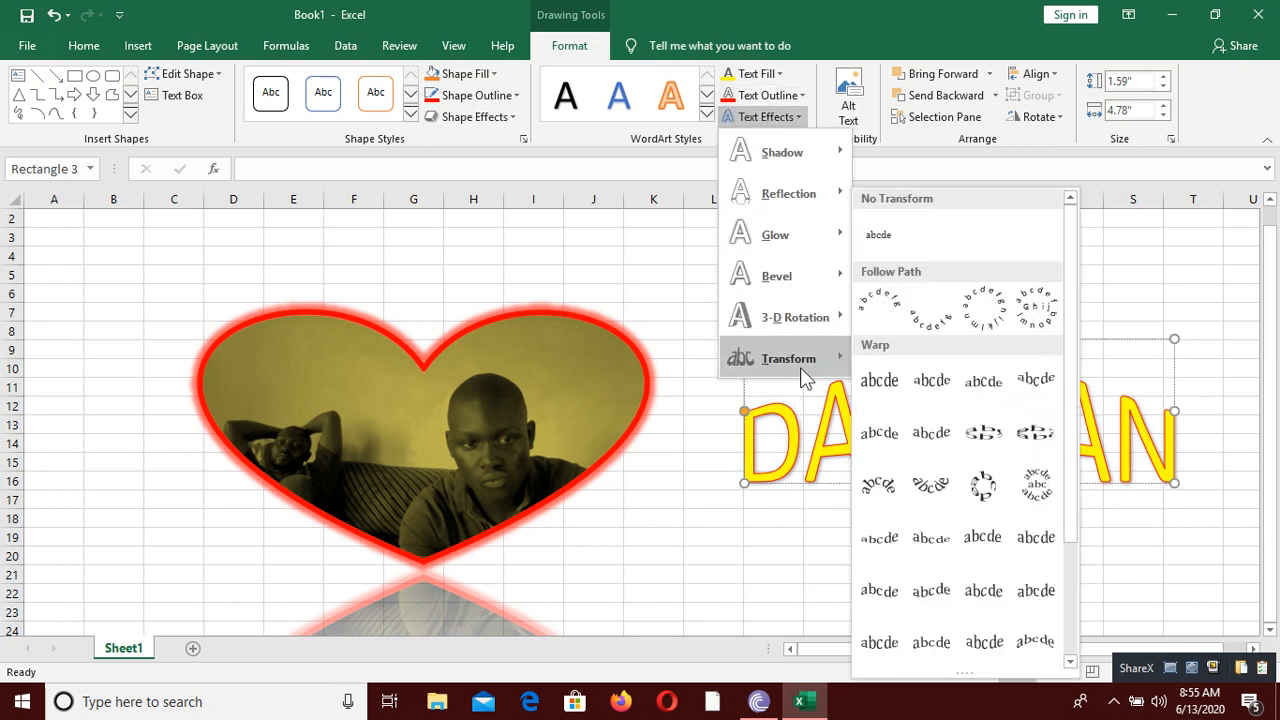
click(986, 542)
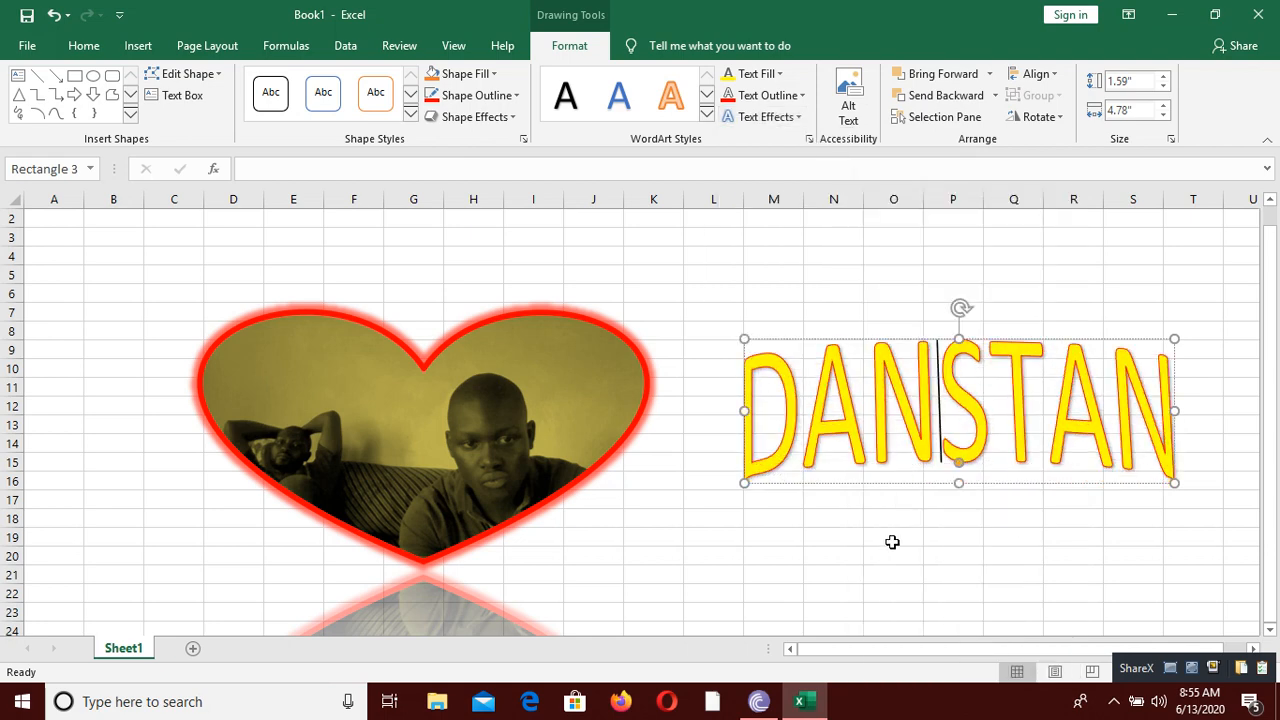
click(899, 545)
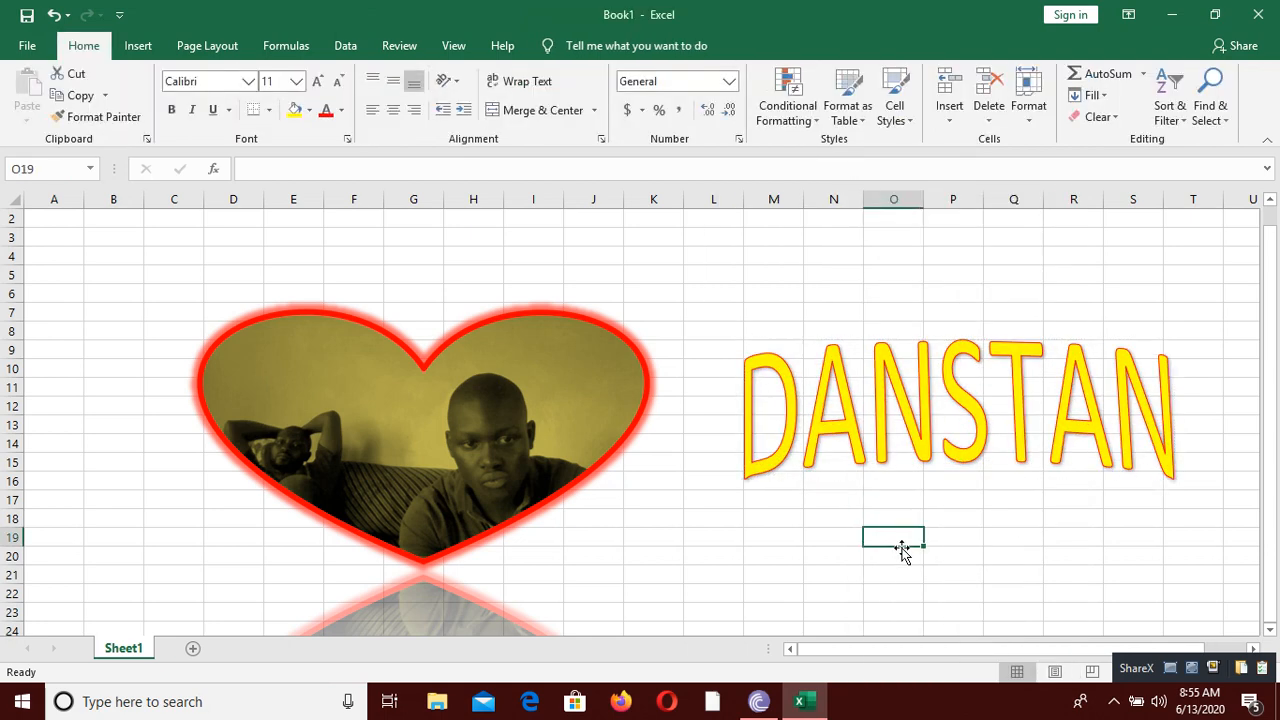
click(946, 414)
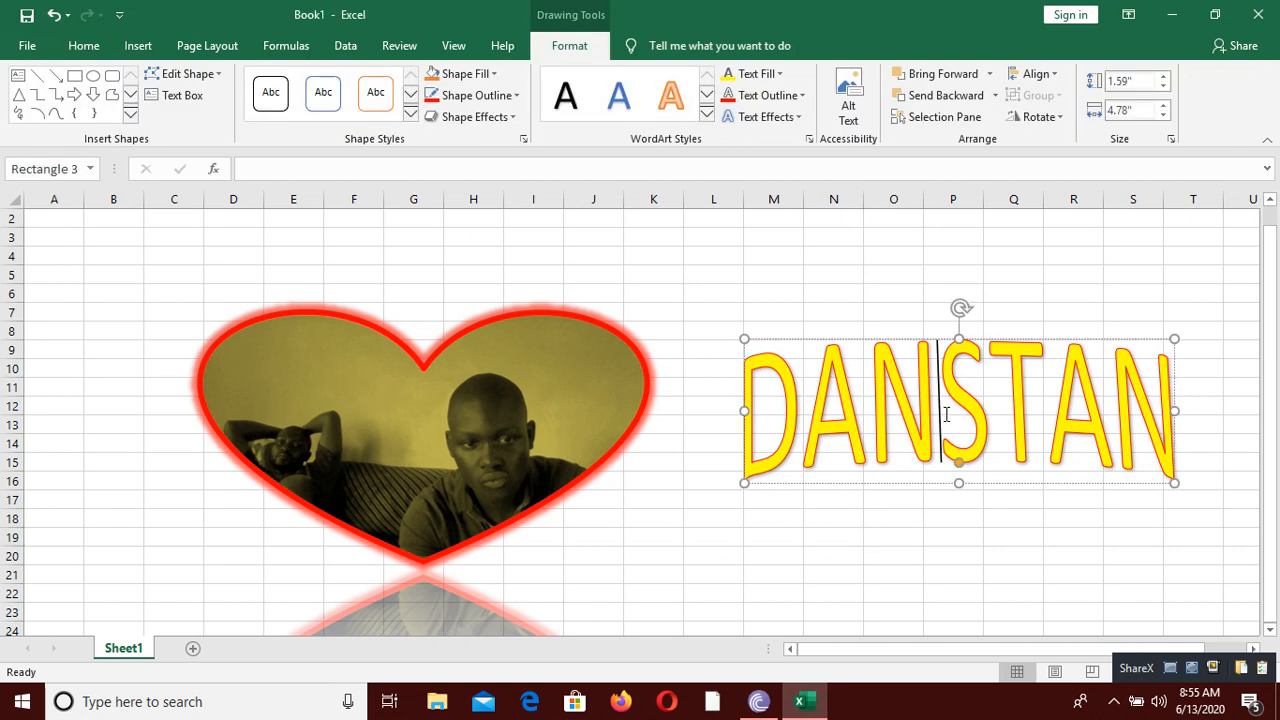
click(755, 122)
mouse_move(776, 198)
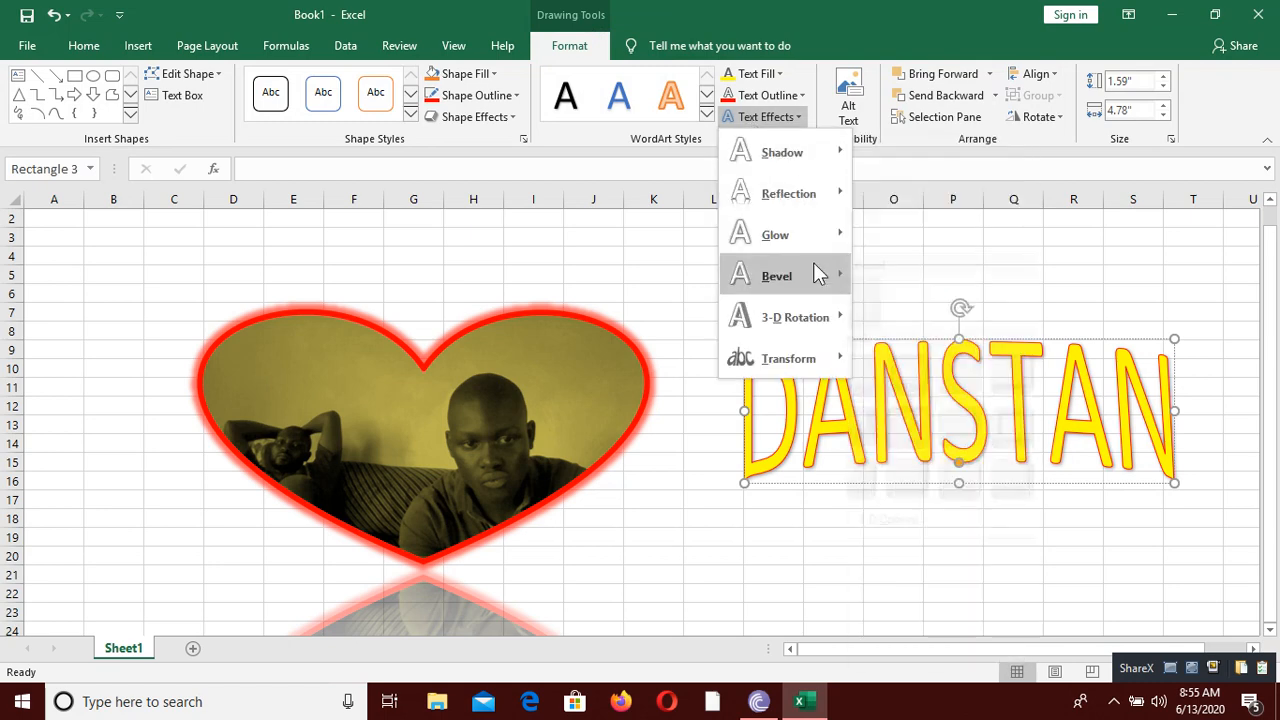
mouse_move(820, 252)
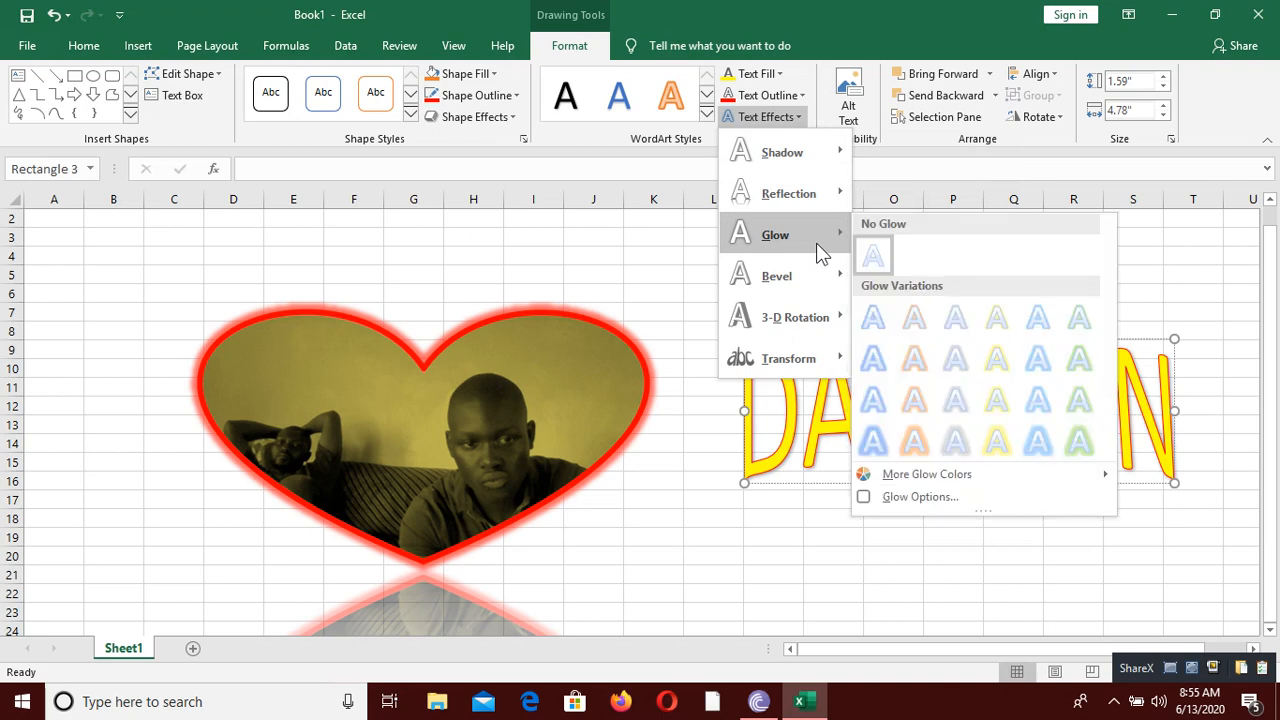
click(572, 50)
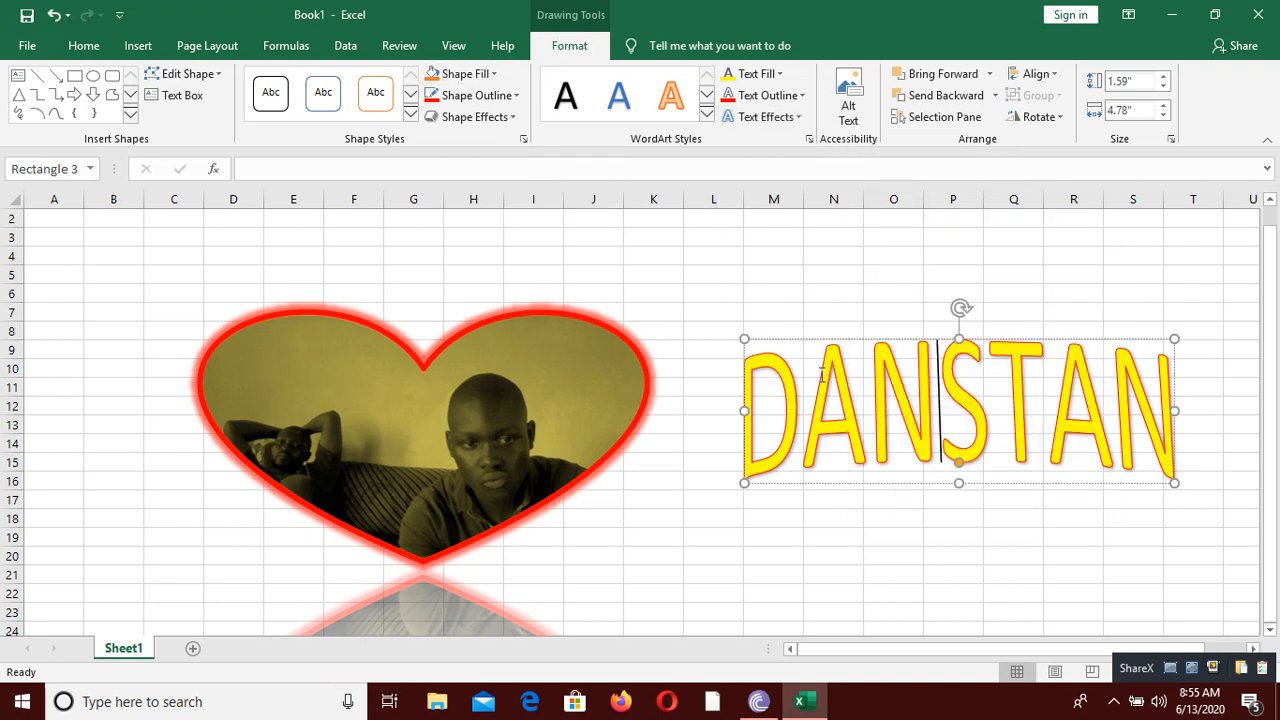
Step: Fill the WordArt's shape with standard light green and give the shape a standard red outline
click(781, 340)
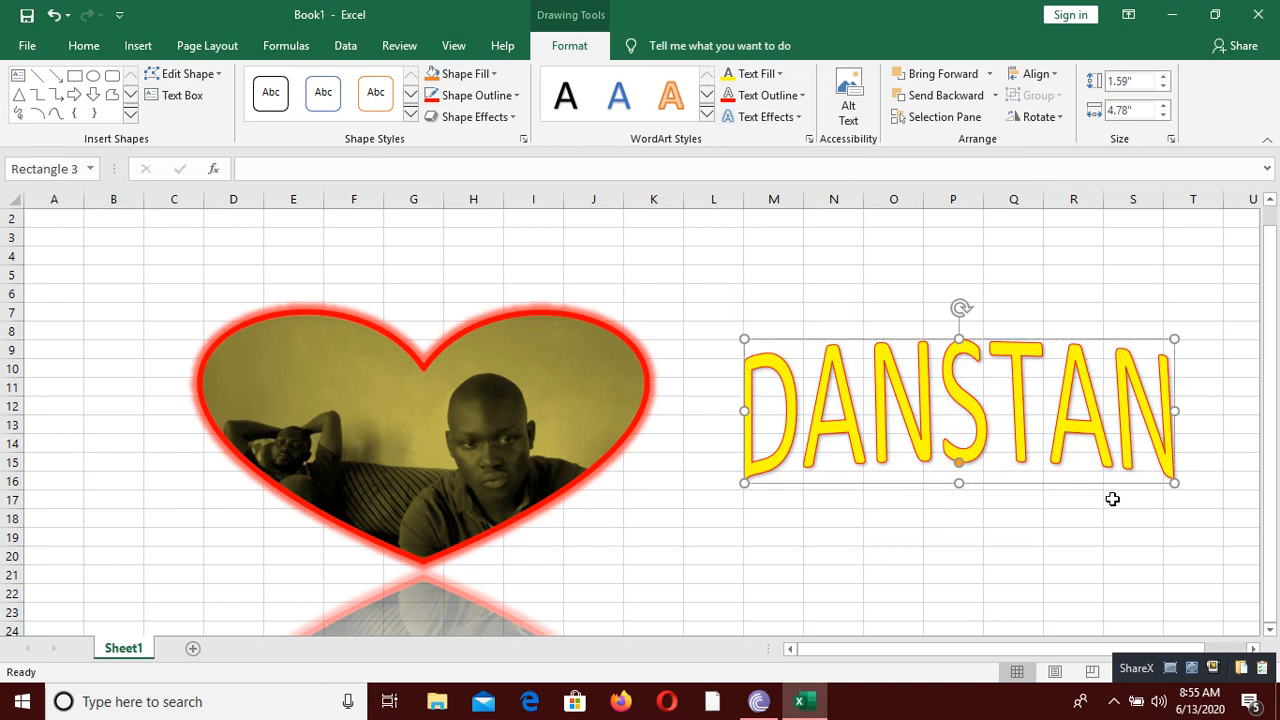
click(478, 74)
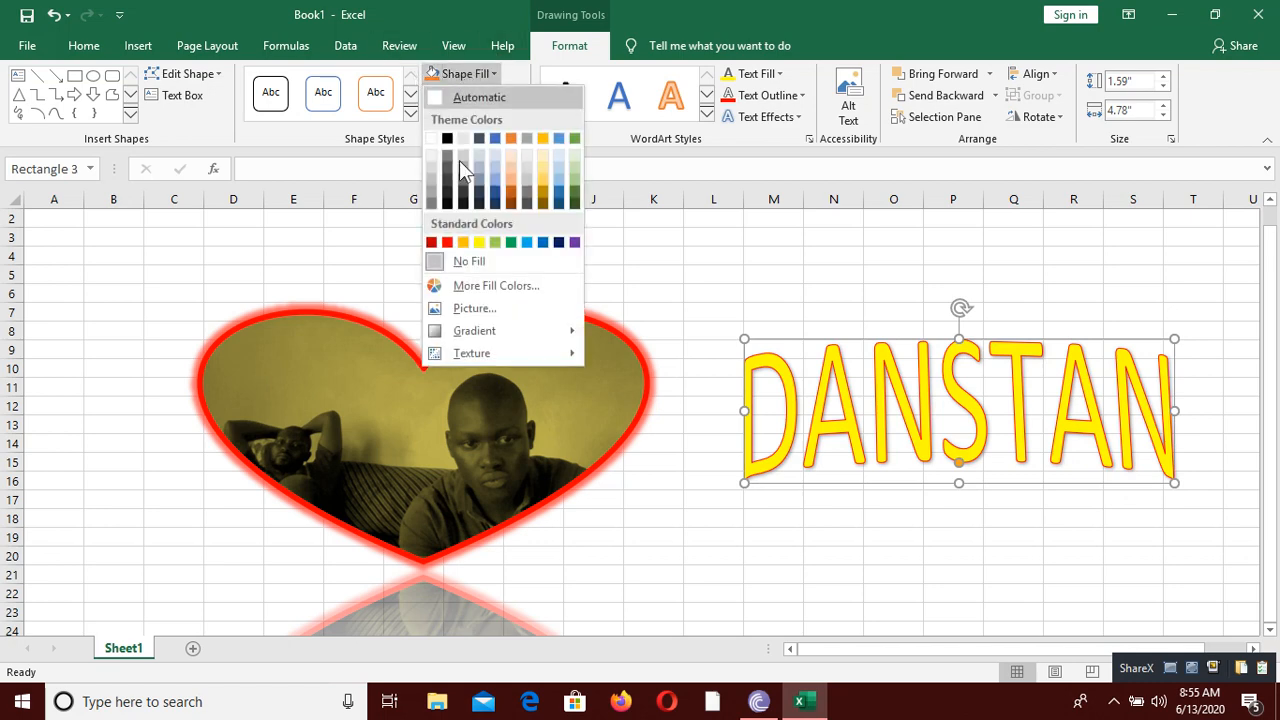
click(495, 242)
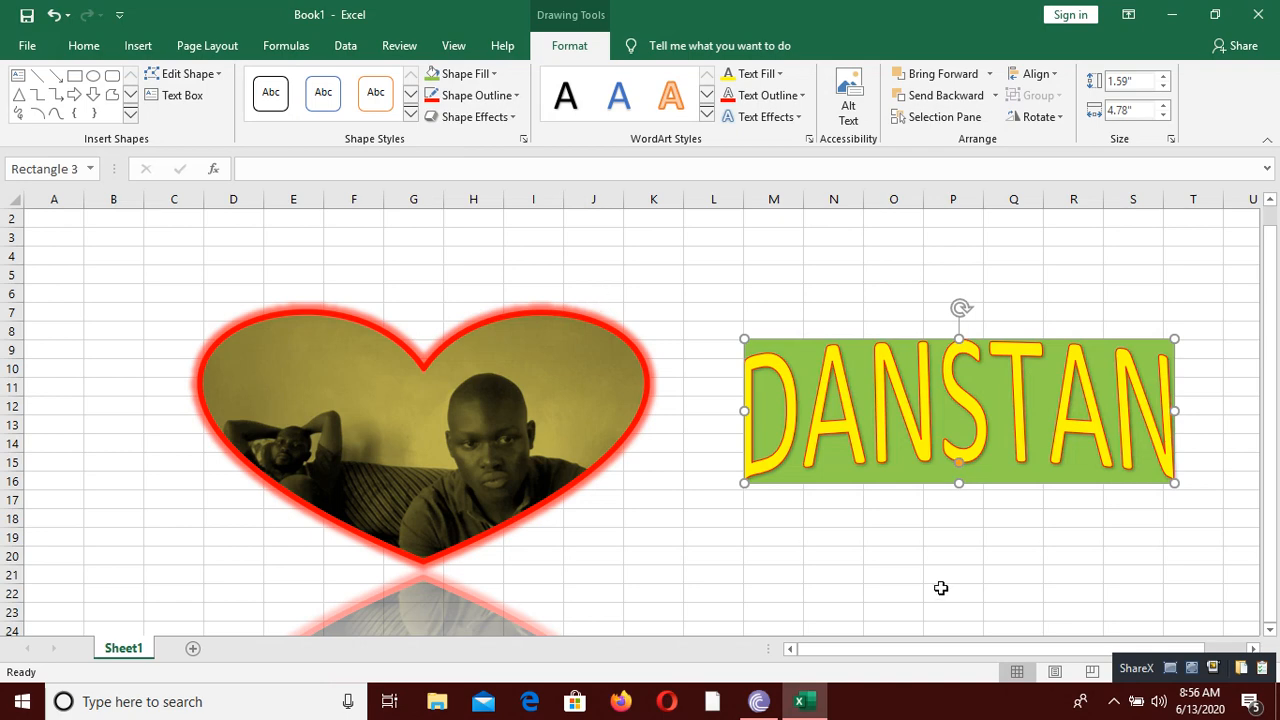
click(463, 95)
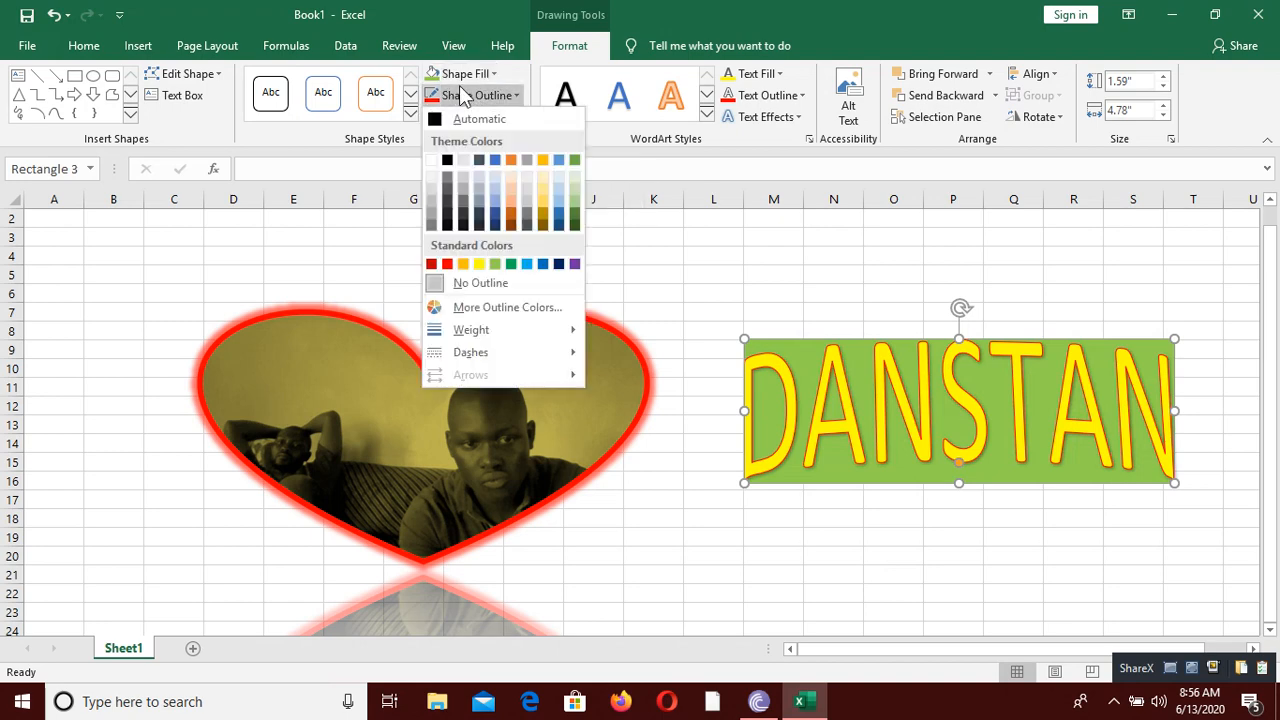
click(448, 262)
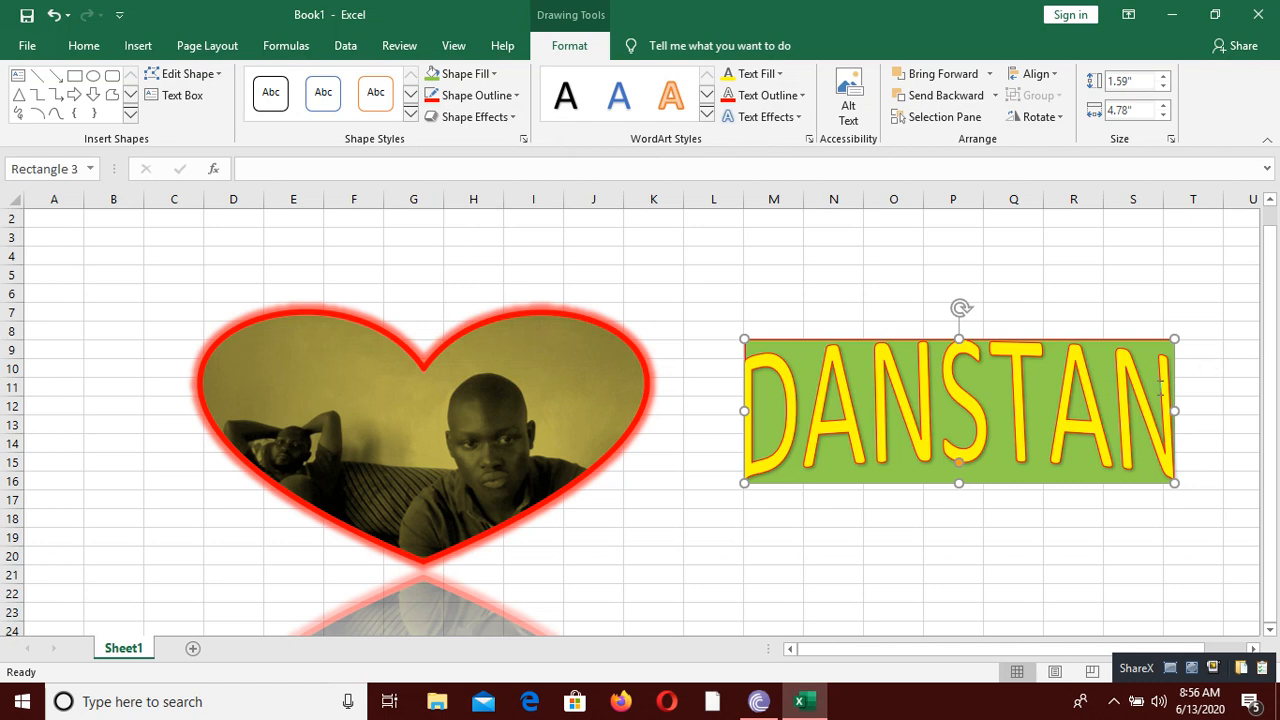
click(981, 518)
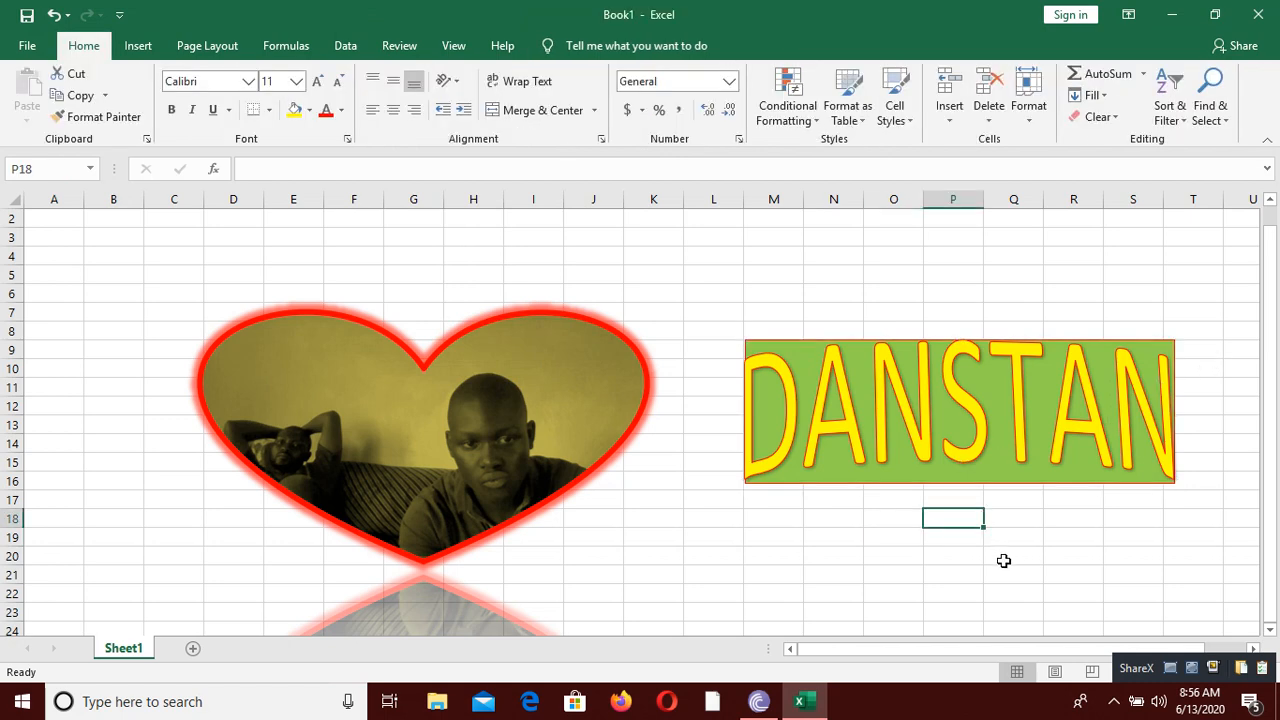
click(995, 420)
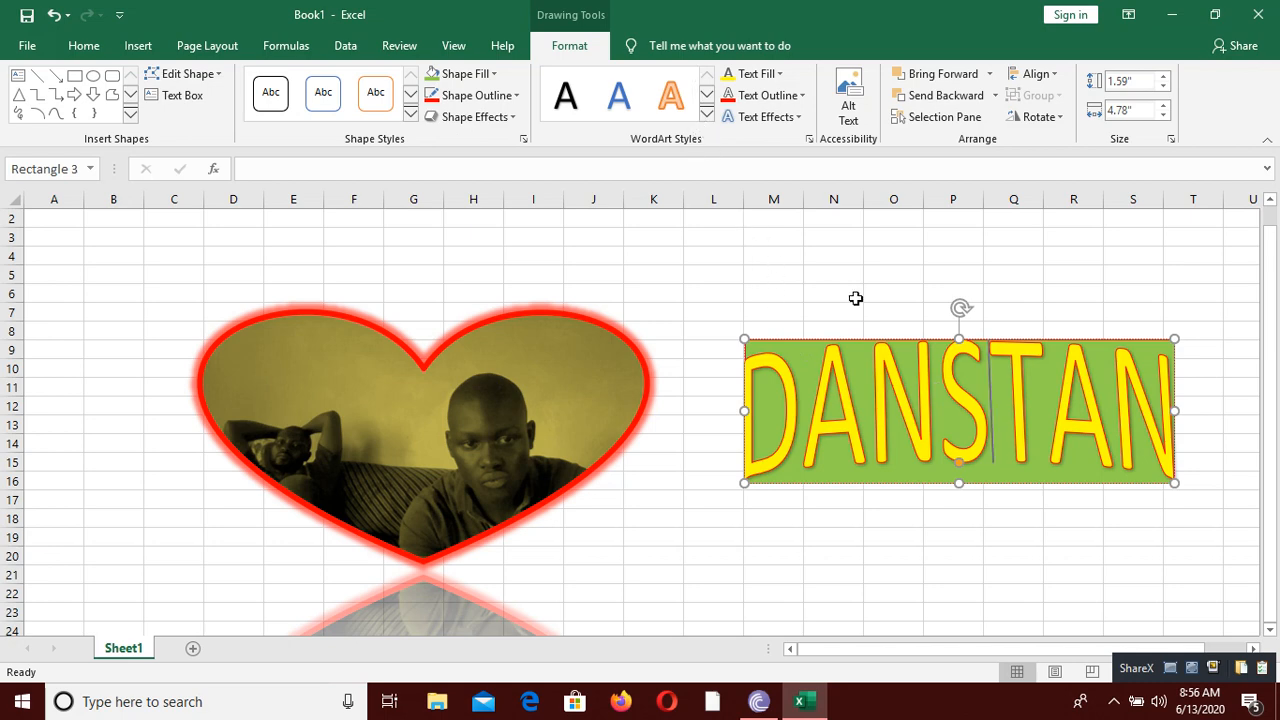
click(705, 115)
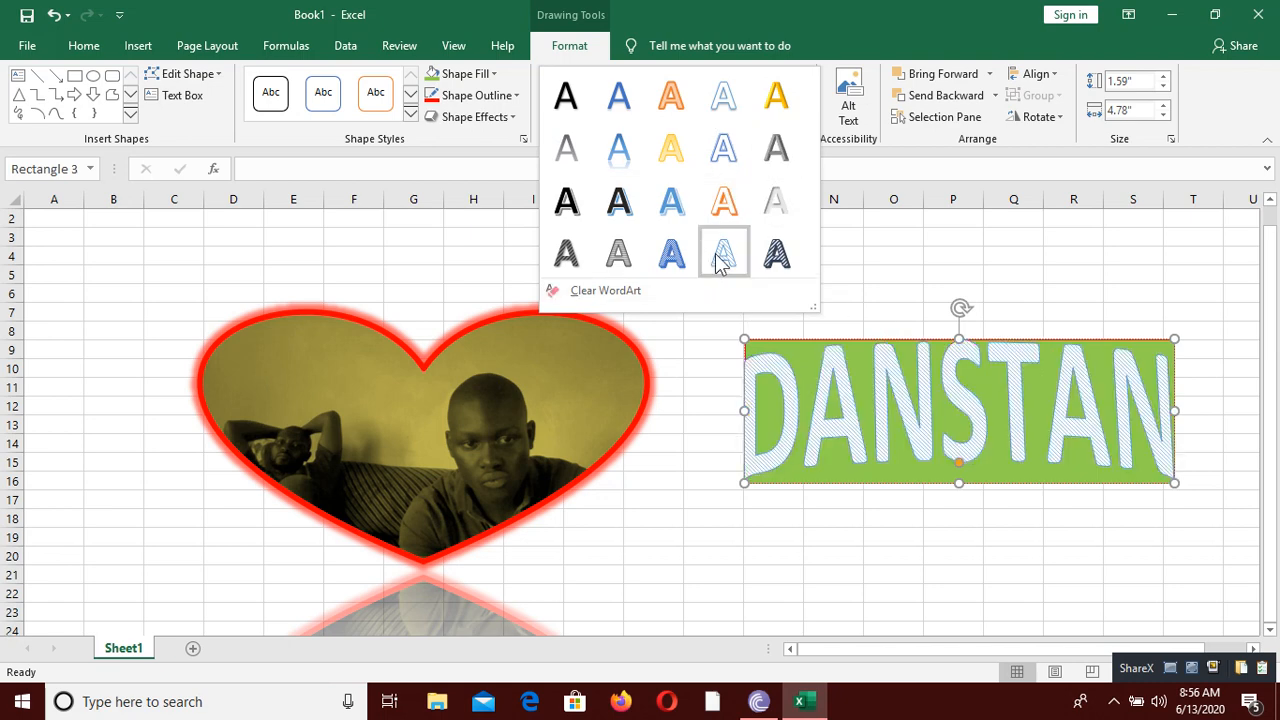
click(893, 378)
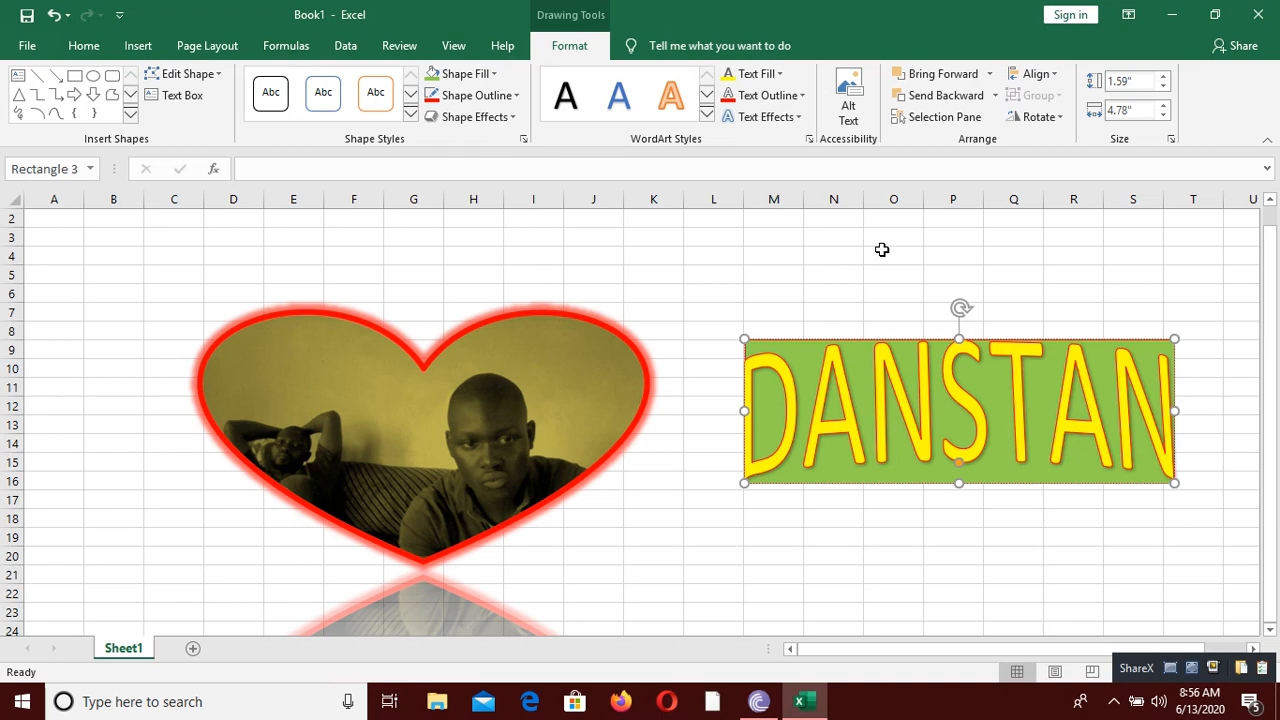
Step: Insert a Nondirectional Cycle SmartArt graphic in the empty area around cell G71 and close its text pane
scroll(650, 303, down, 20)
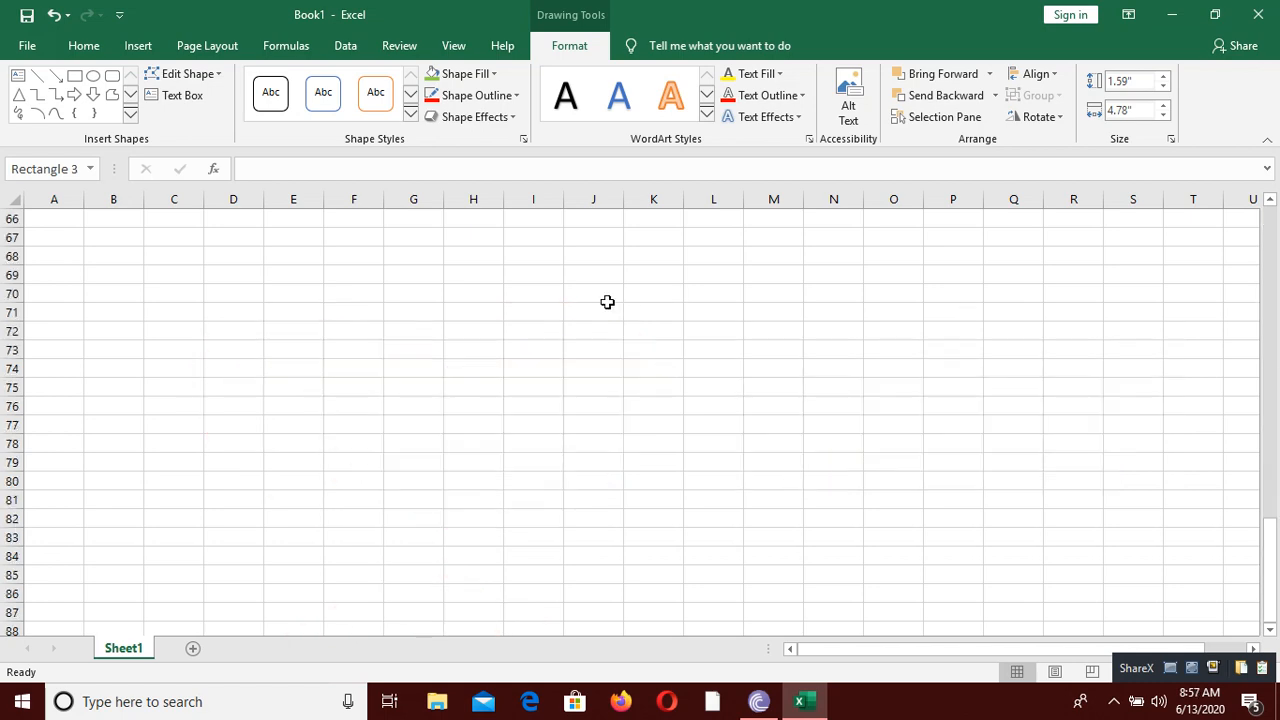
click(385, 311)
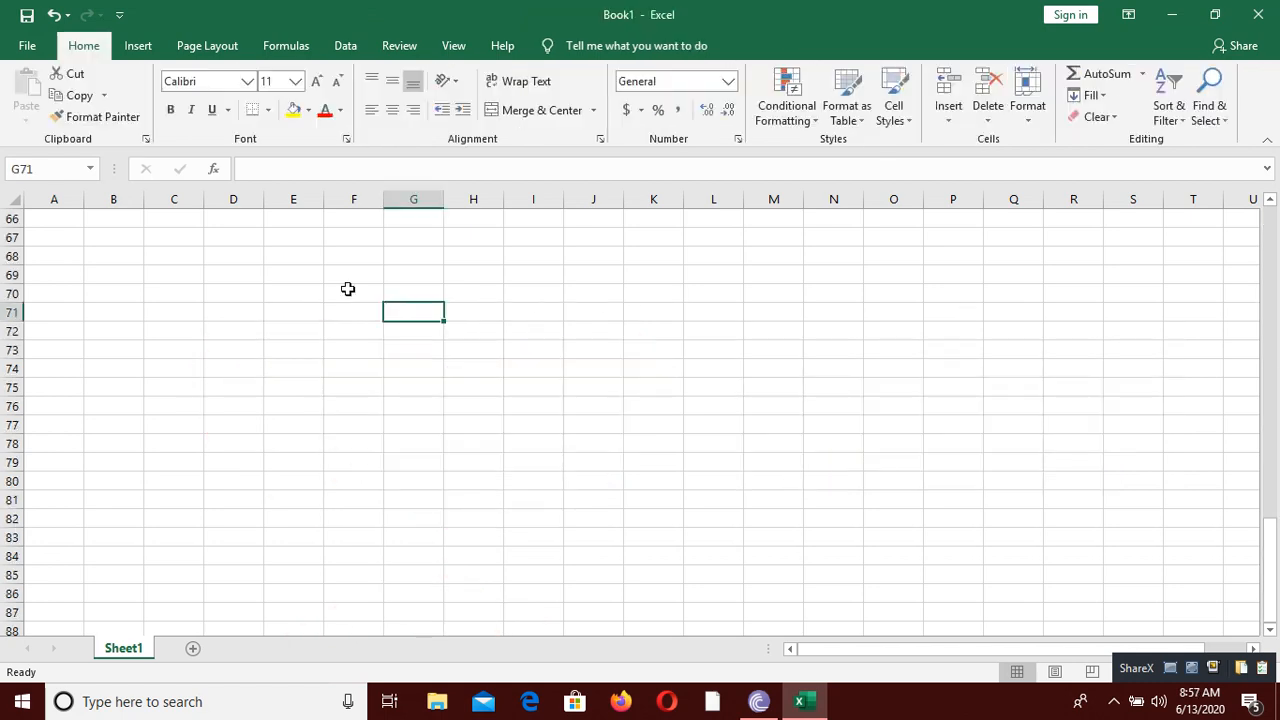
click(149, 48)
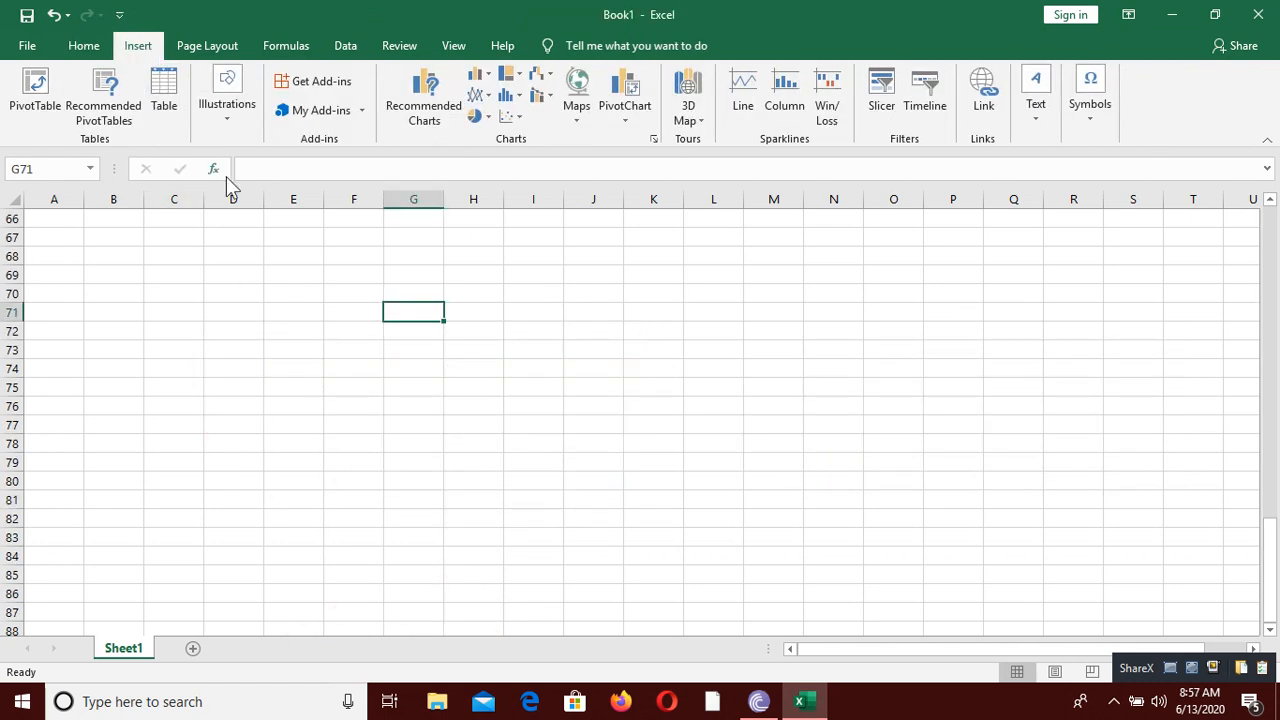
click(238, 132)
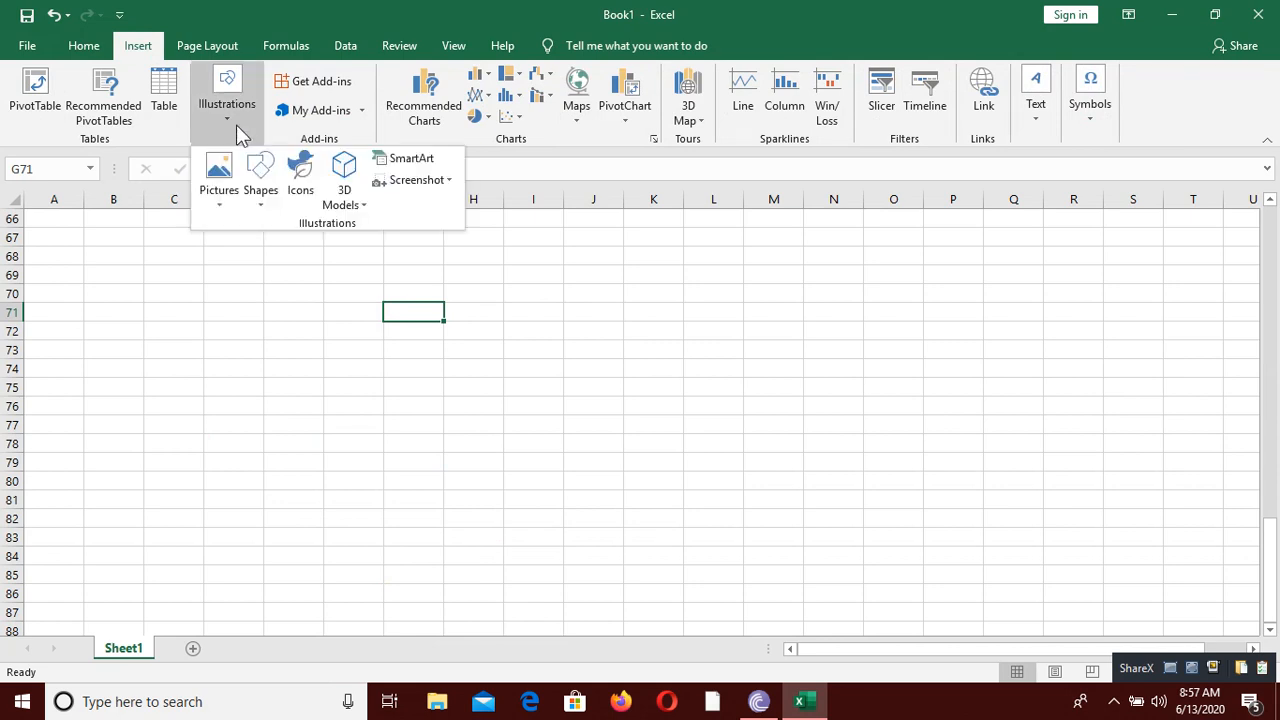
click(412, 159)
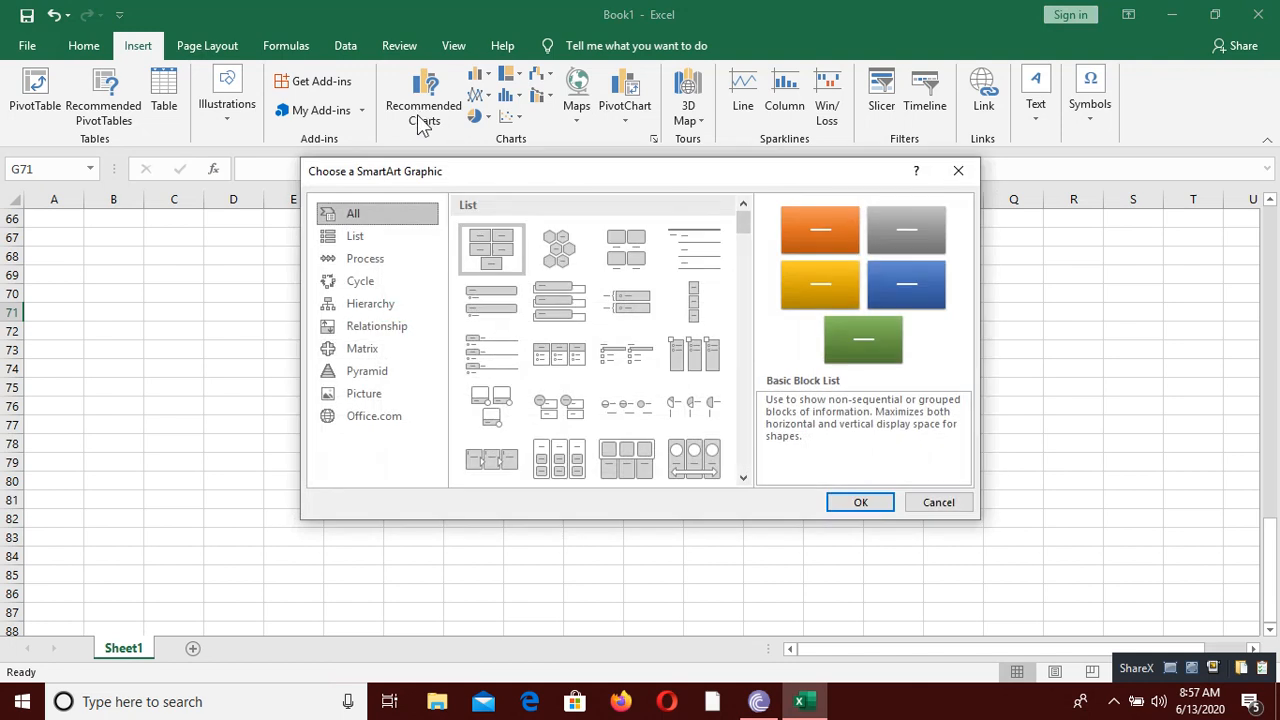
click(393, 280)
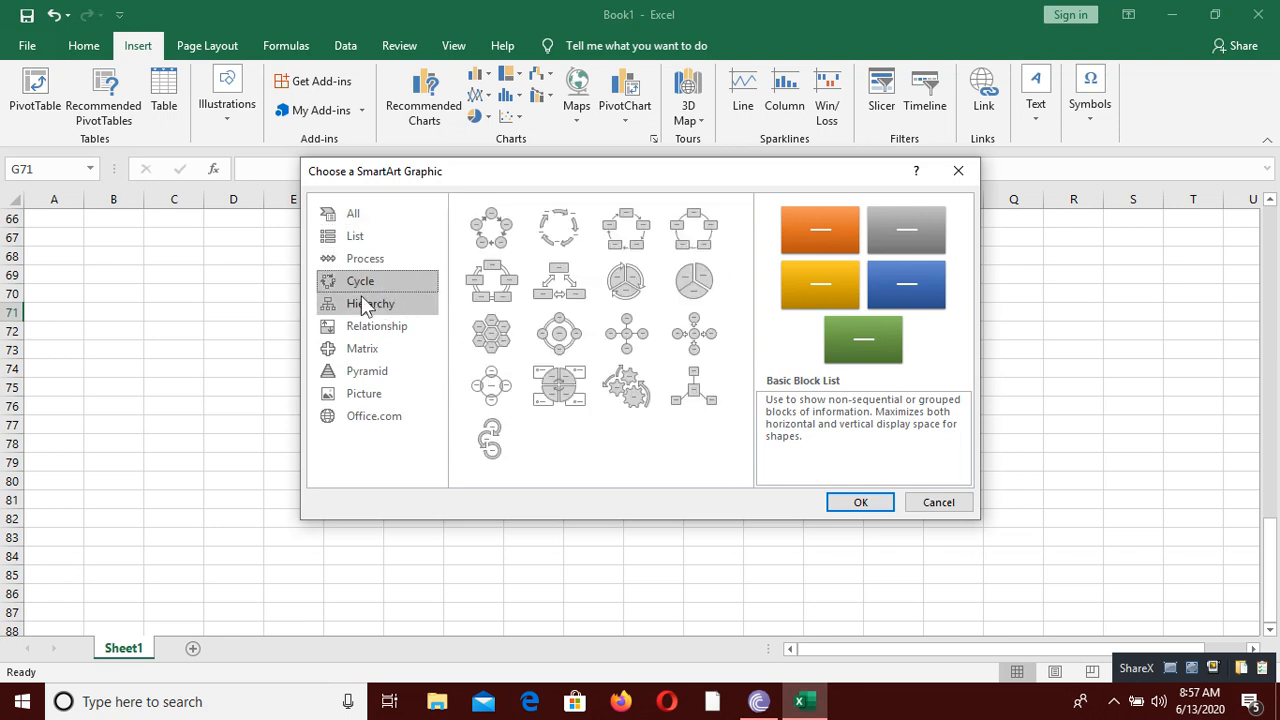
click(489, 226)
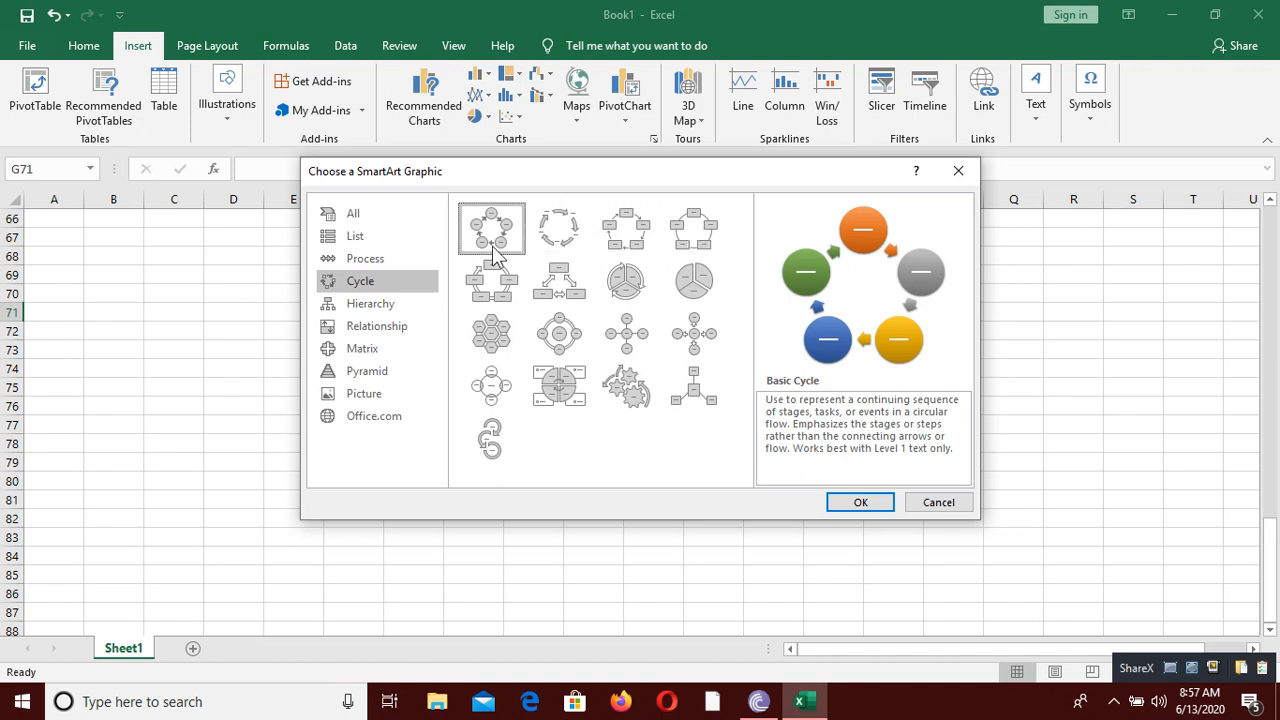
click(694, 232)
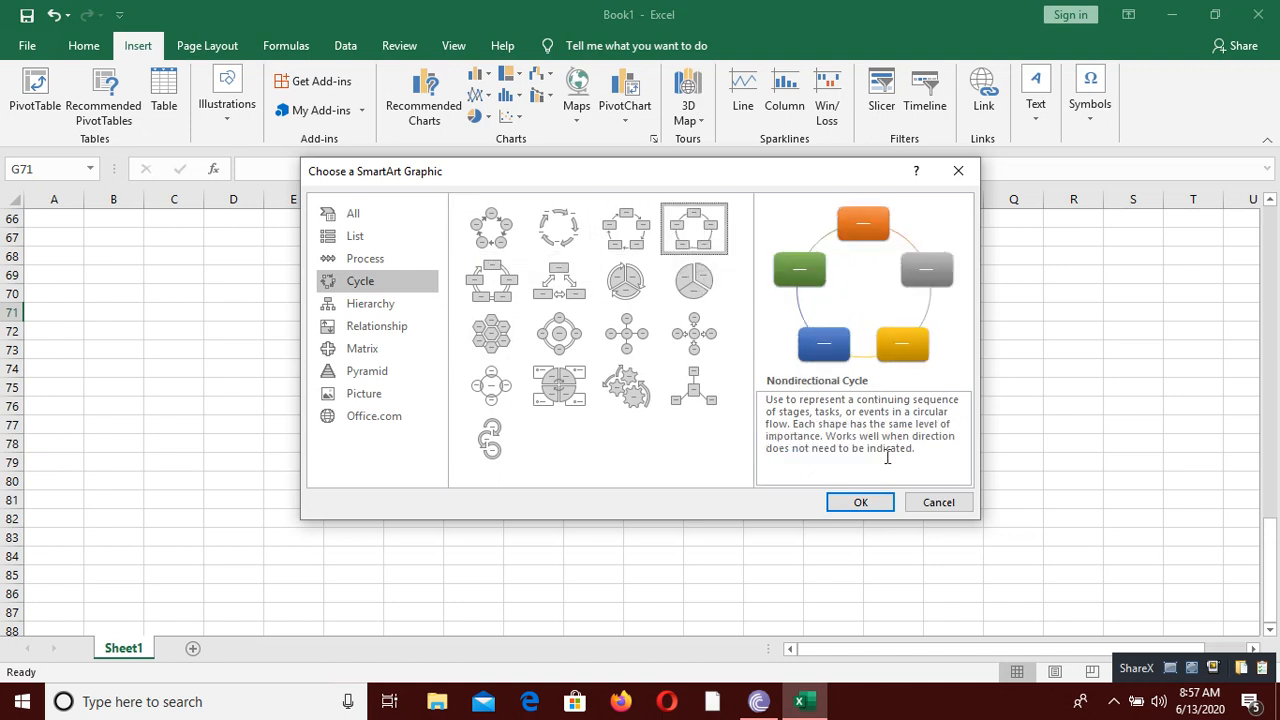
click(859, 503)
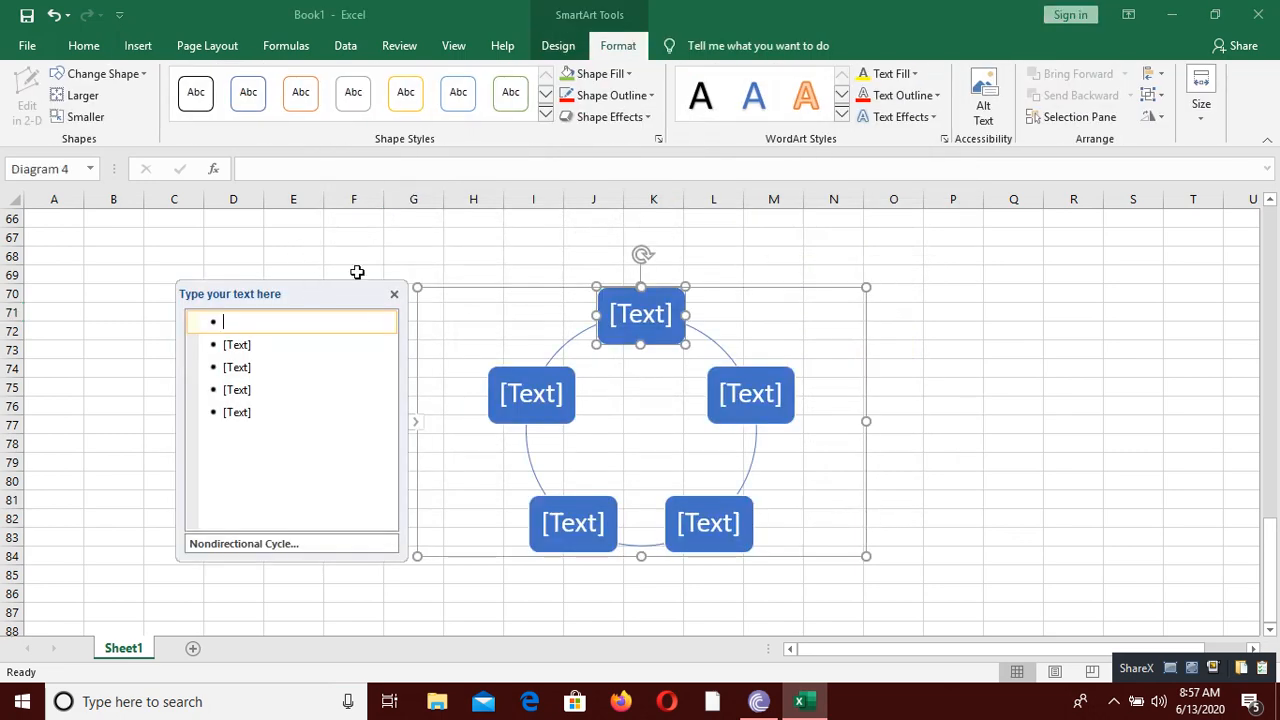
click(394, 294)
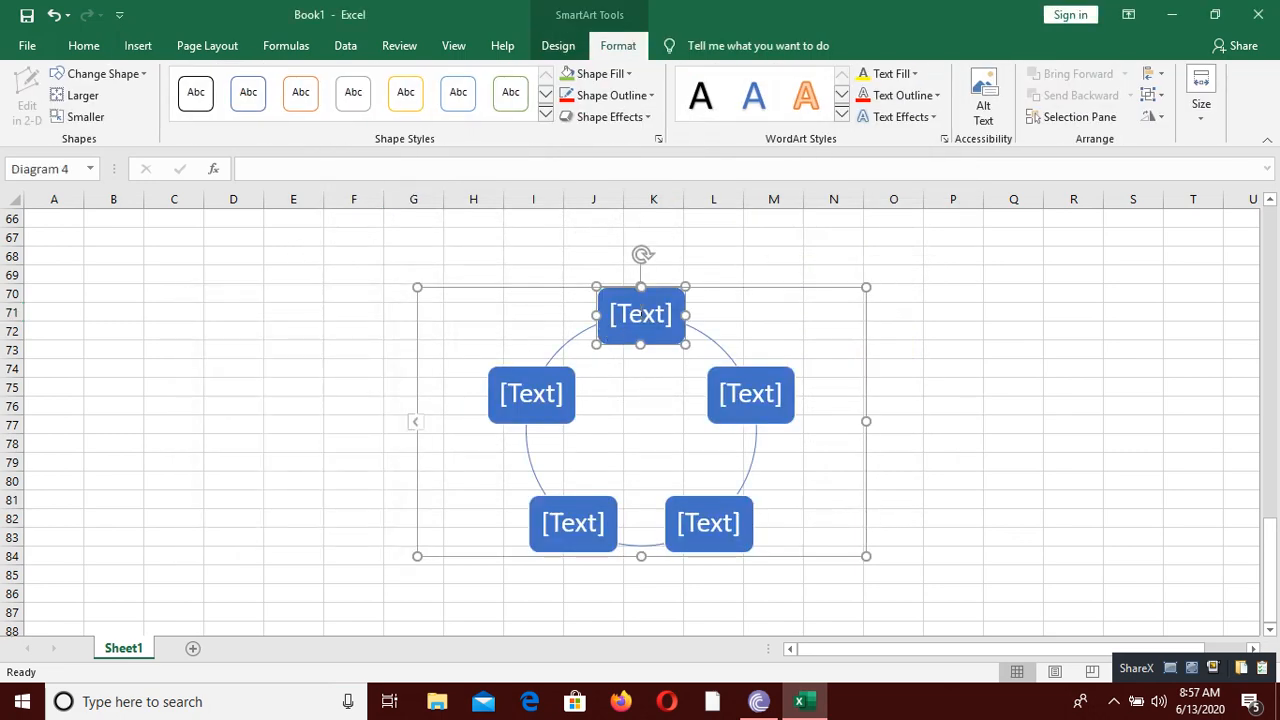
Step: Label four of the cycle diagram's shapes clockwise from the topmost one as EGG, LARVA, PUPA and ADULT
click(637, 307)
text(ECG)
click(740, 390)
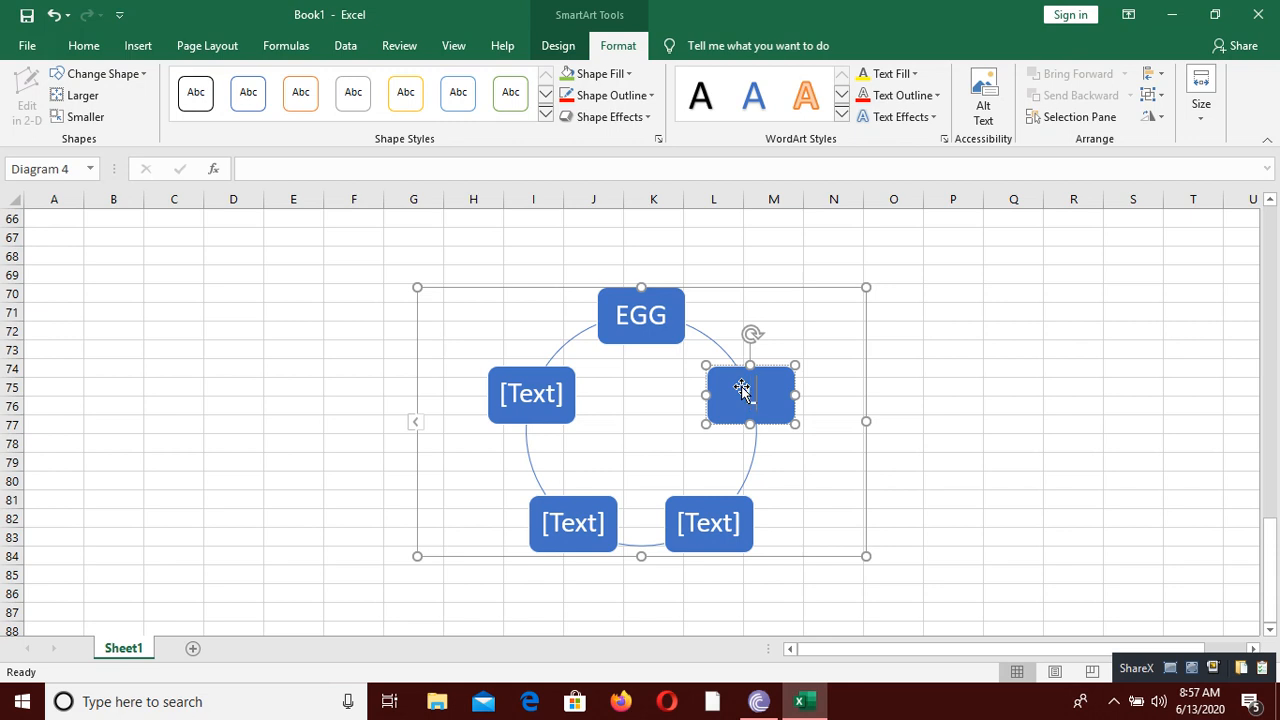
text(LARVA)
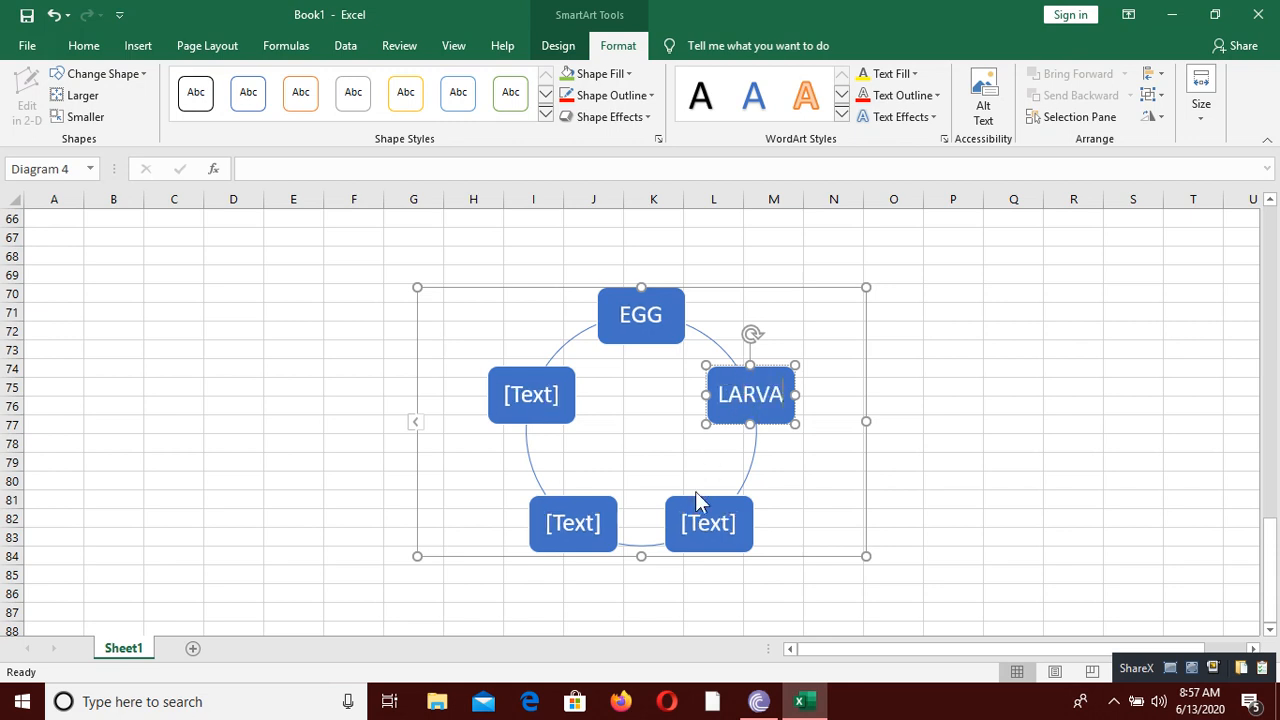
click(697, 524)
text(P)
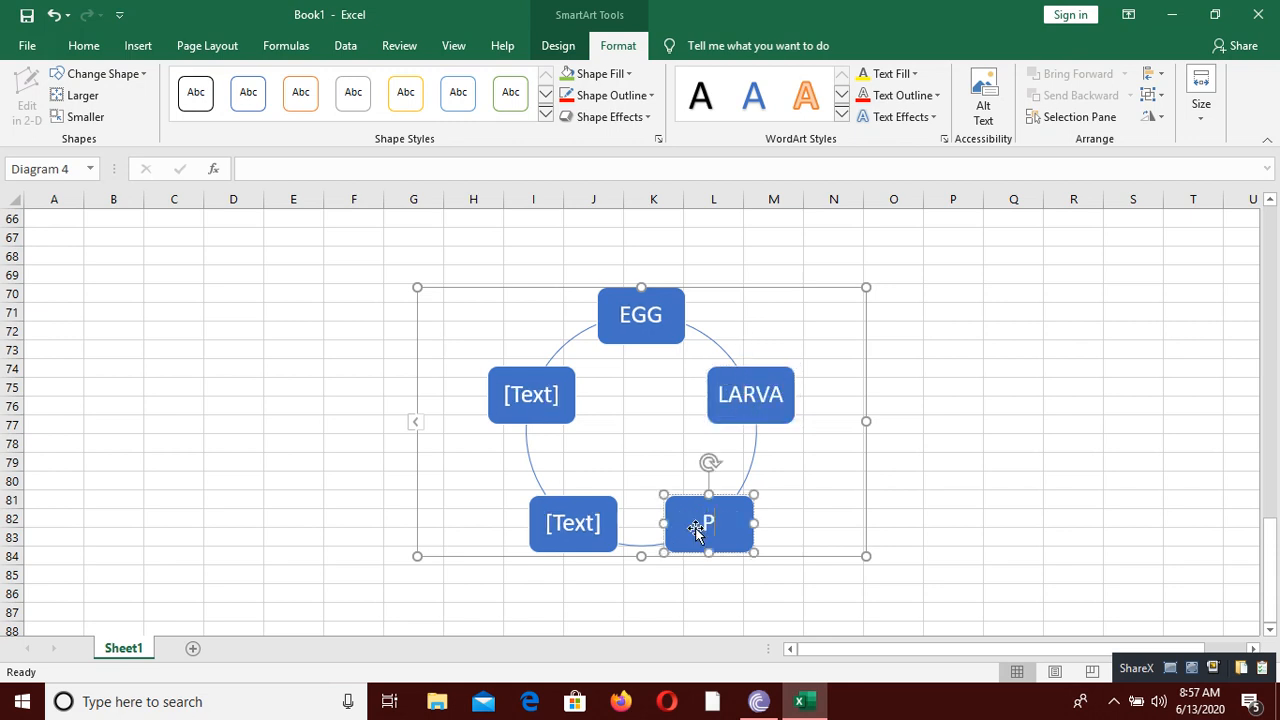
text(UPA)
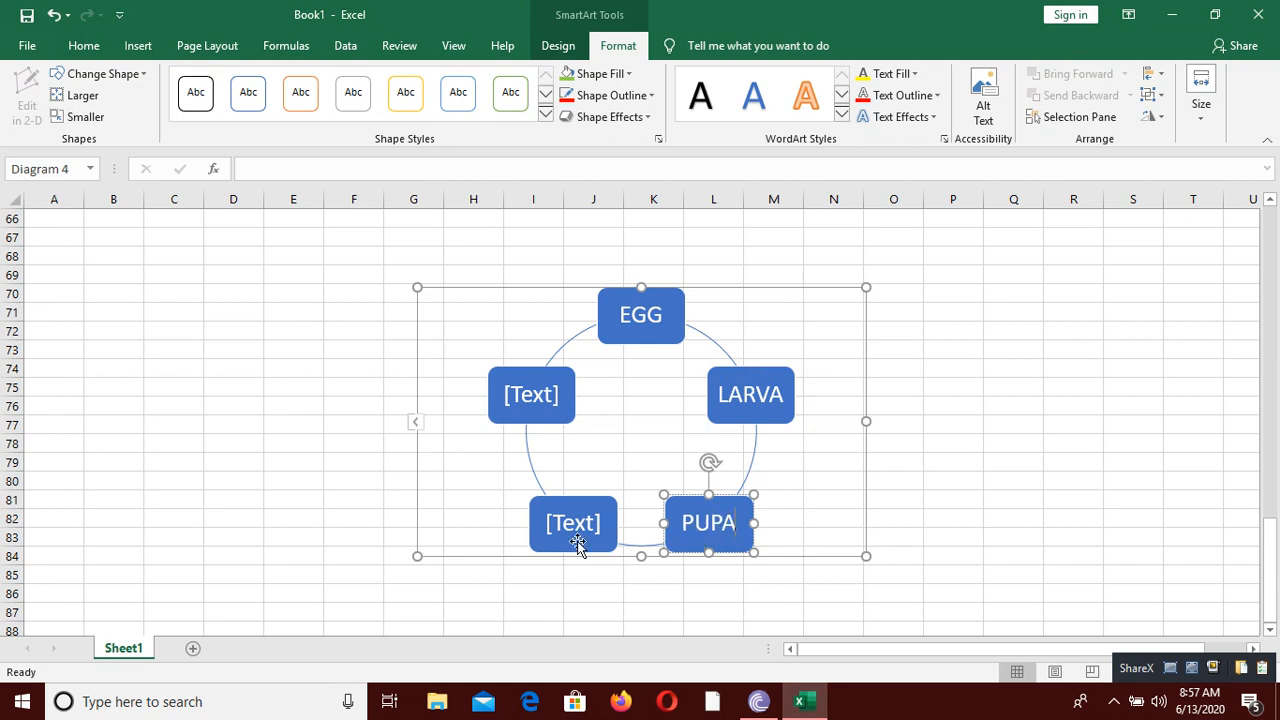
click(575, 515)
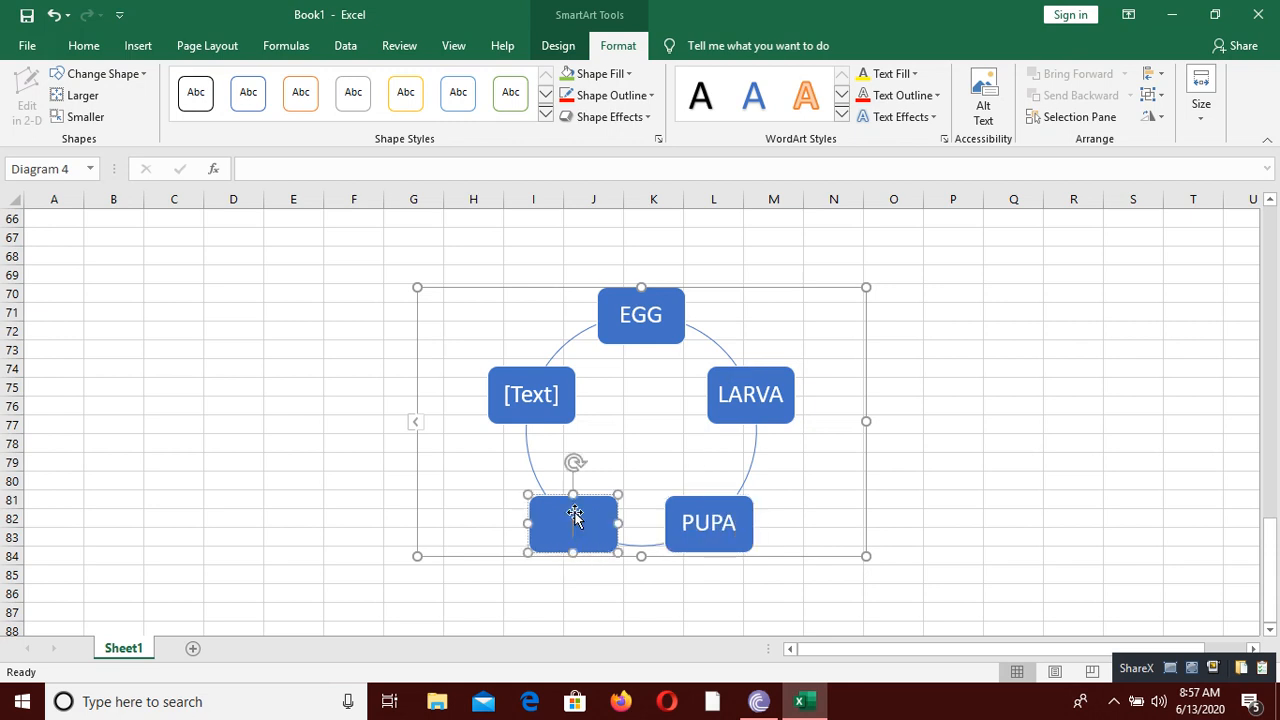
text(ADULT)
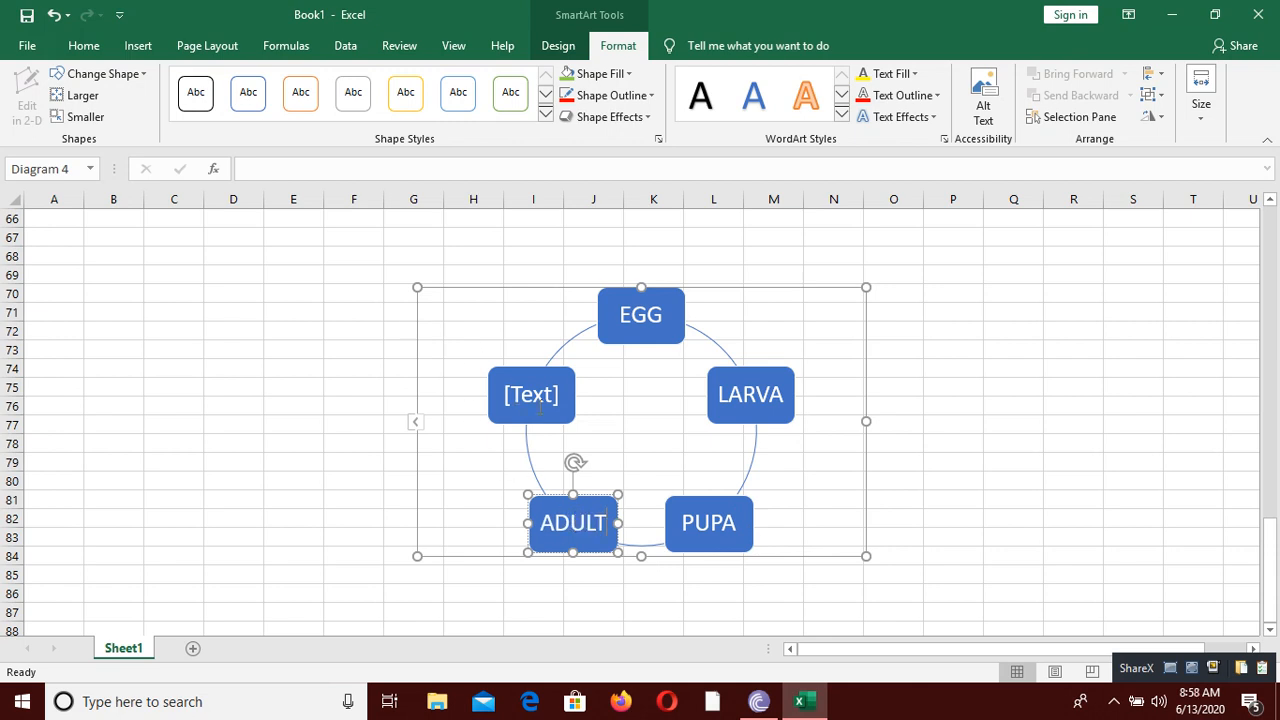
Step: Delete the unused fifth placeholder shape from the cycle diagram and deselect the graphic
click(540, 404)
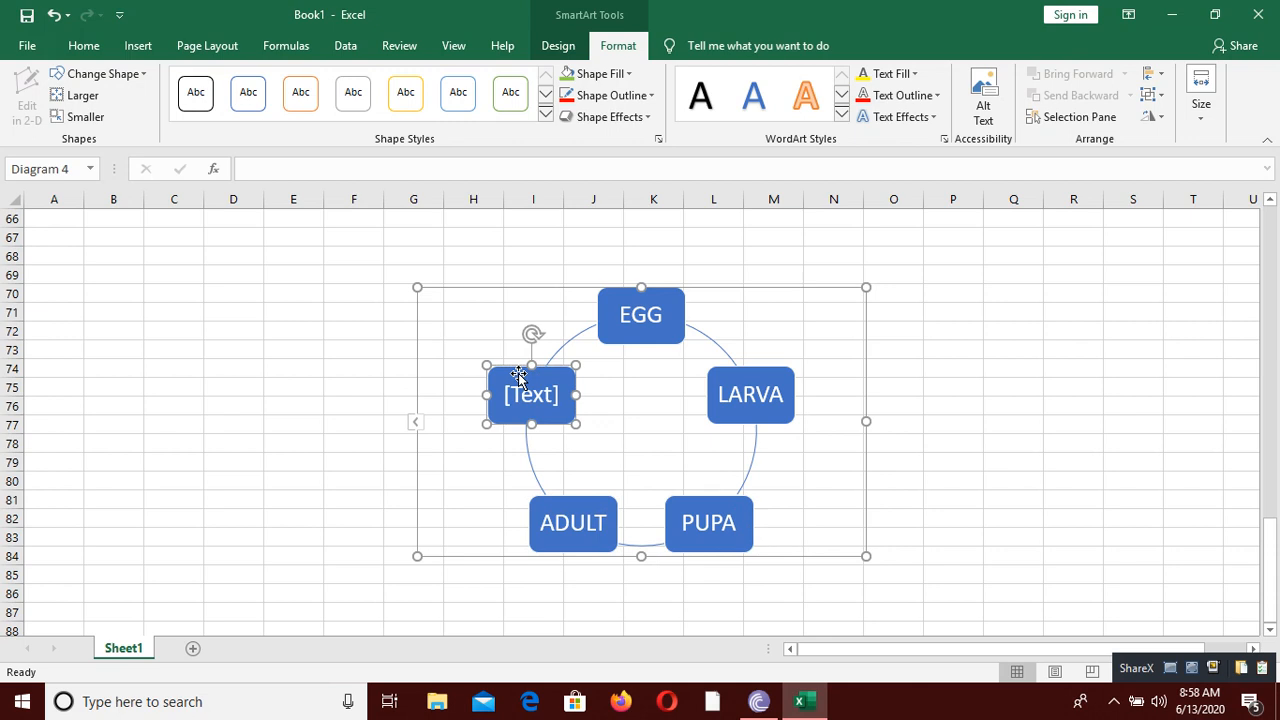
key(Delete)
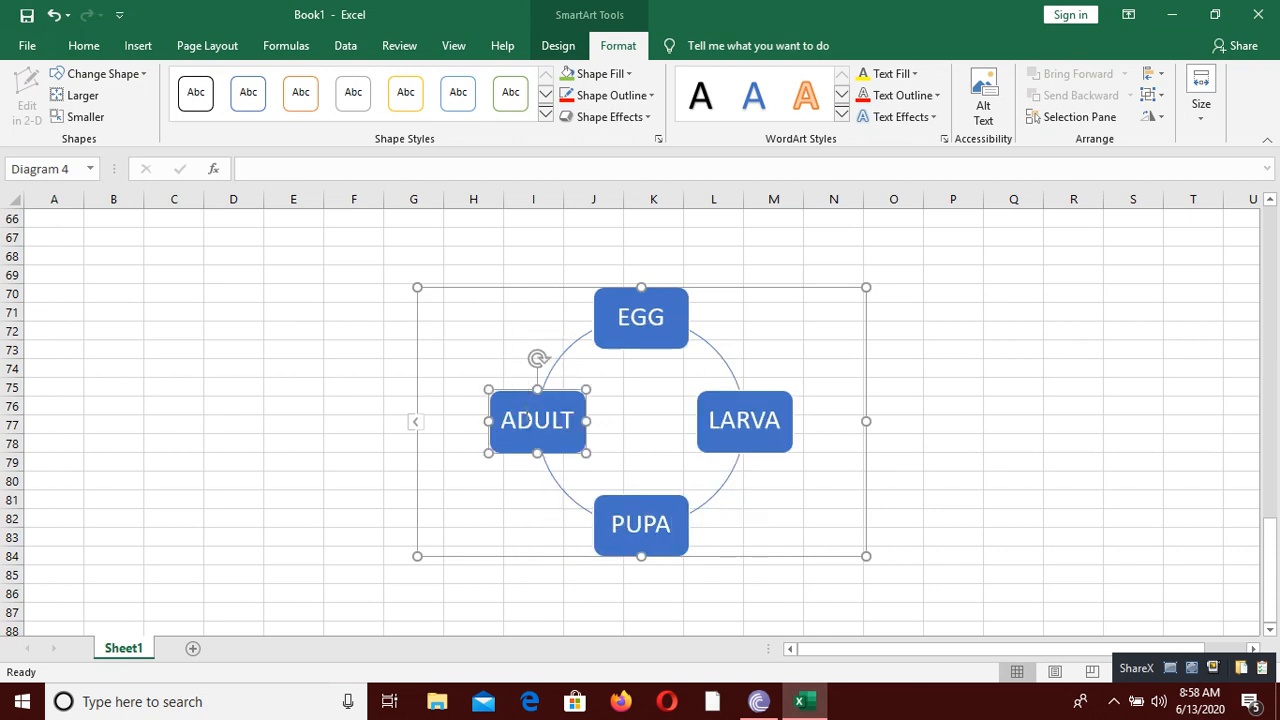
click(918, 452)
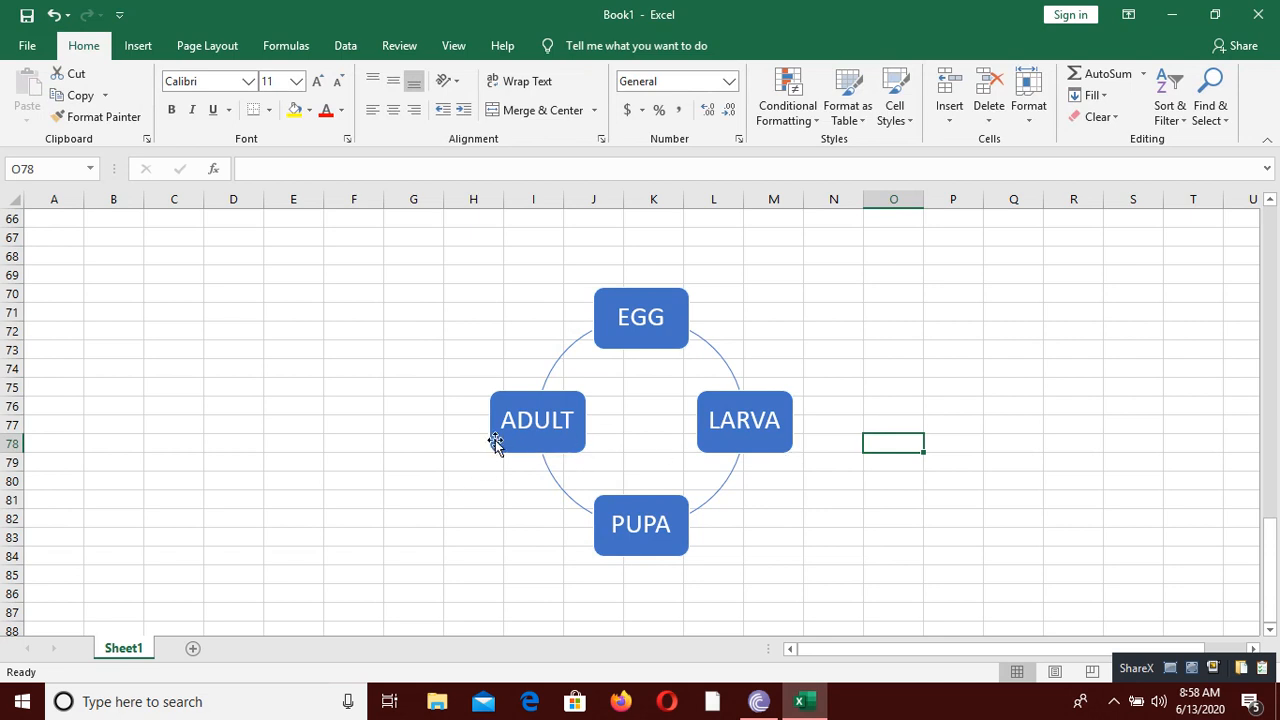
Step: Fill the background of the whole cycle diagram with a light blue theme colour
click(600, 397)
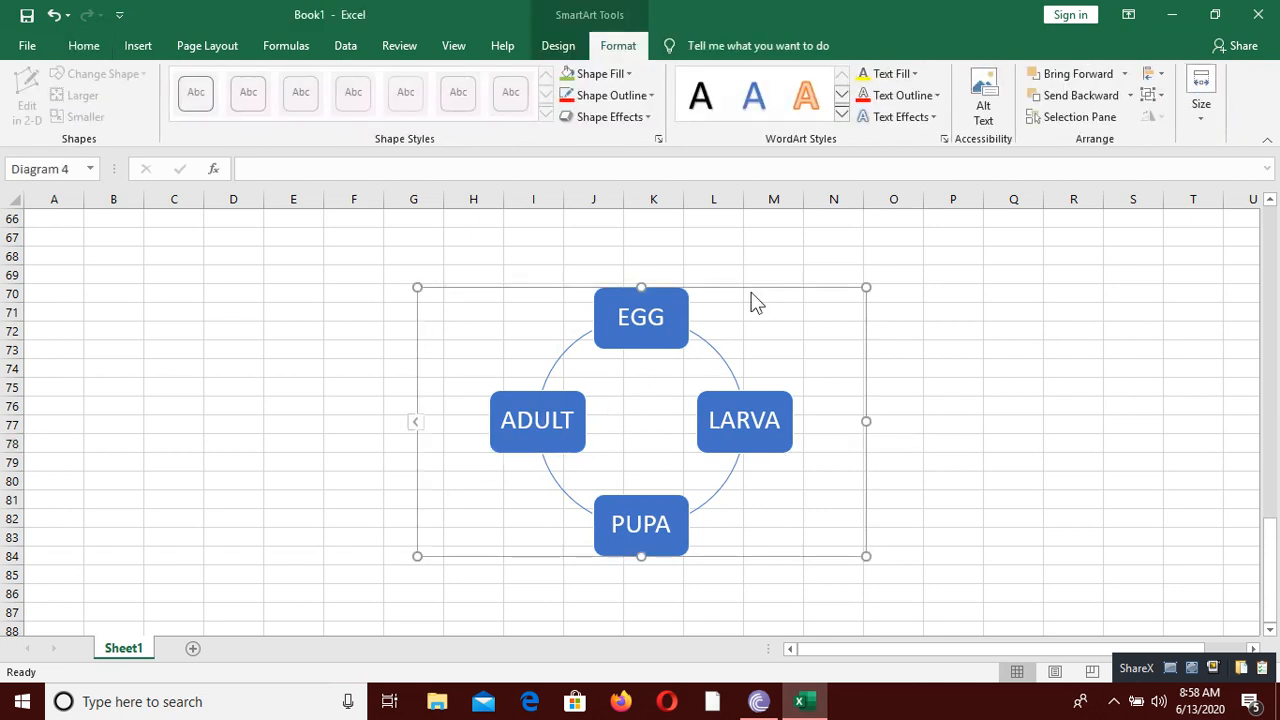
click(602, 74)
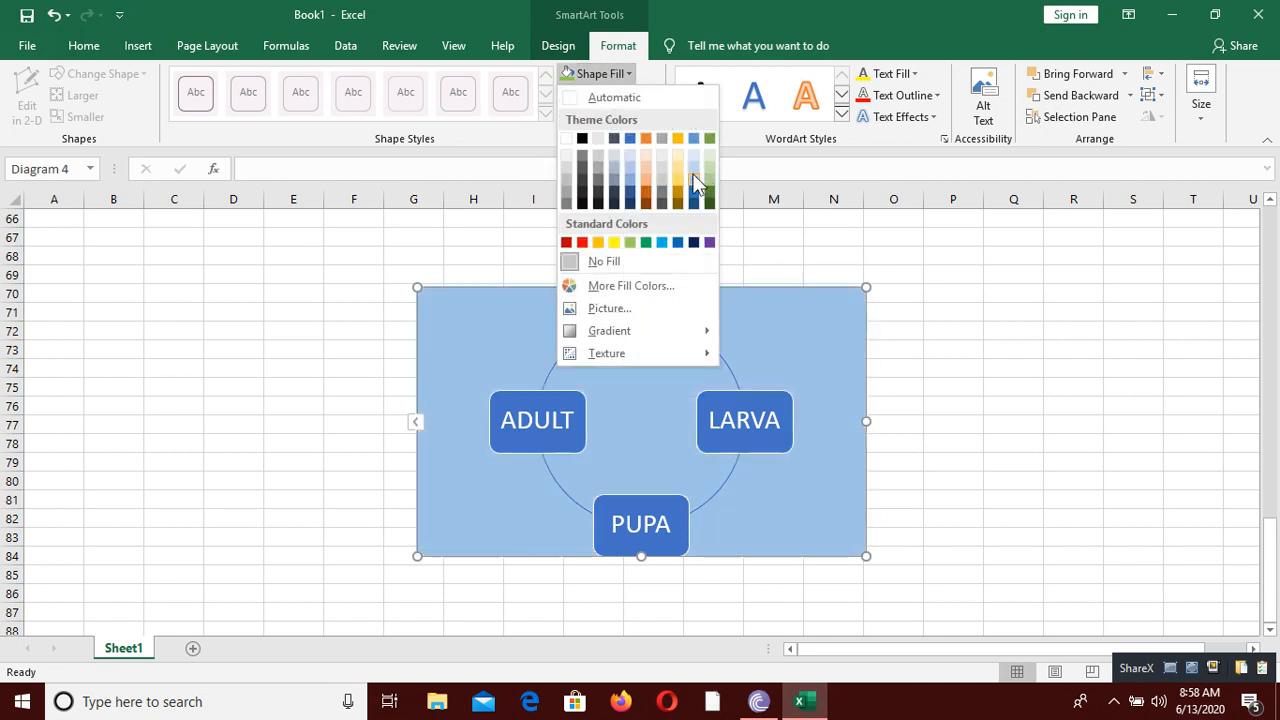
click(693, 171)
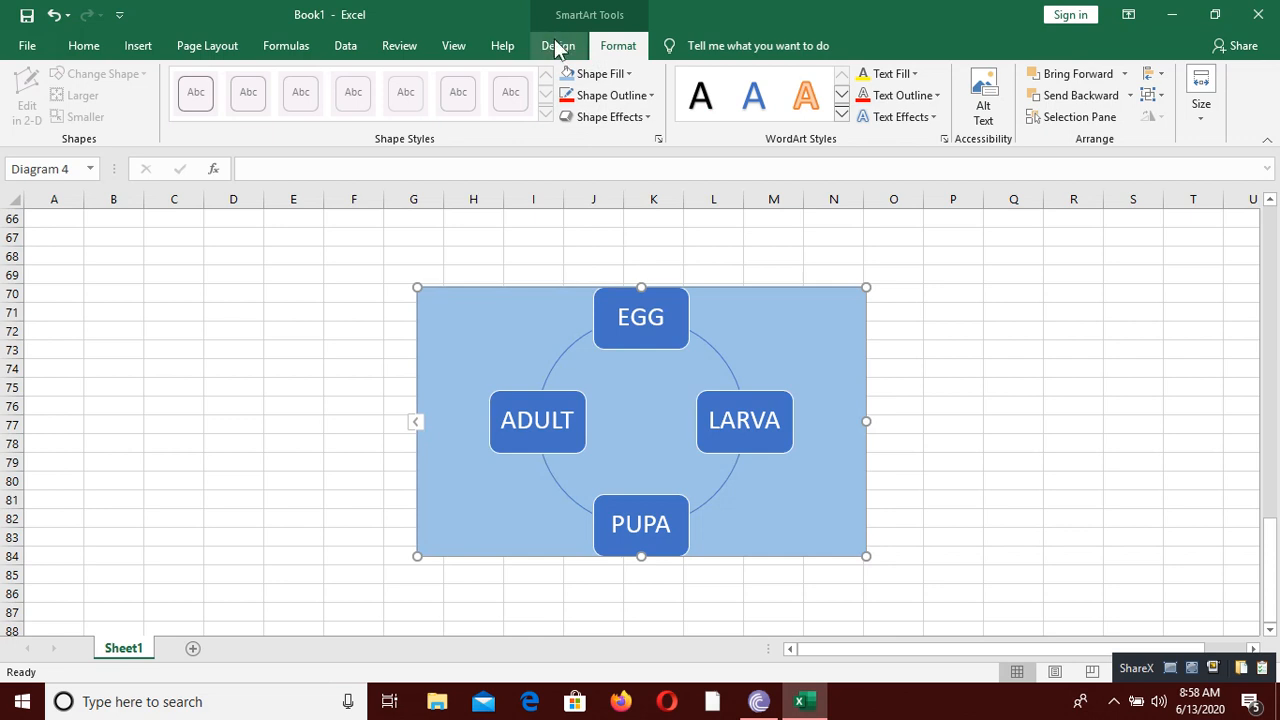
Step: Apply the 3-D SmartArt style with tilted, thick dark blocks to the cycle diagram and deselect it
click(556, 45)
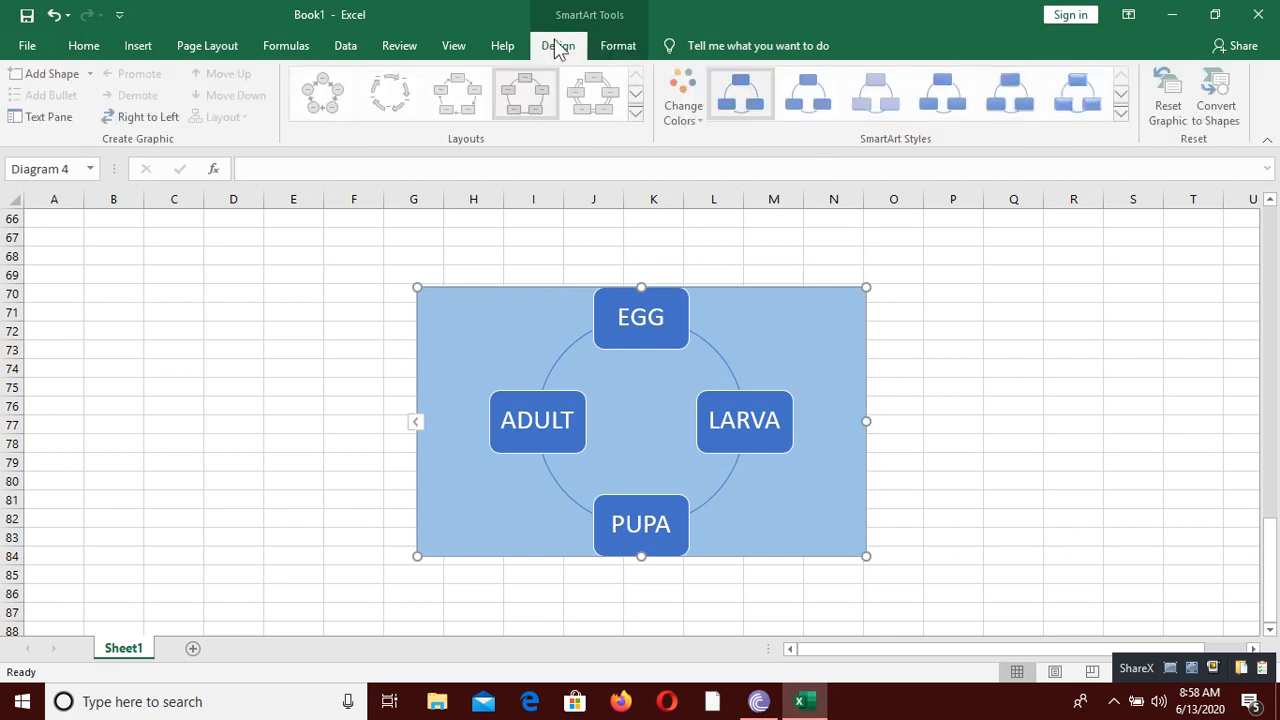
click(1124, 114)
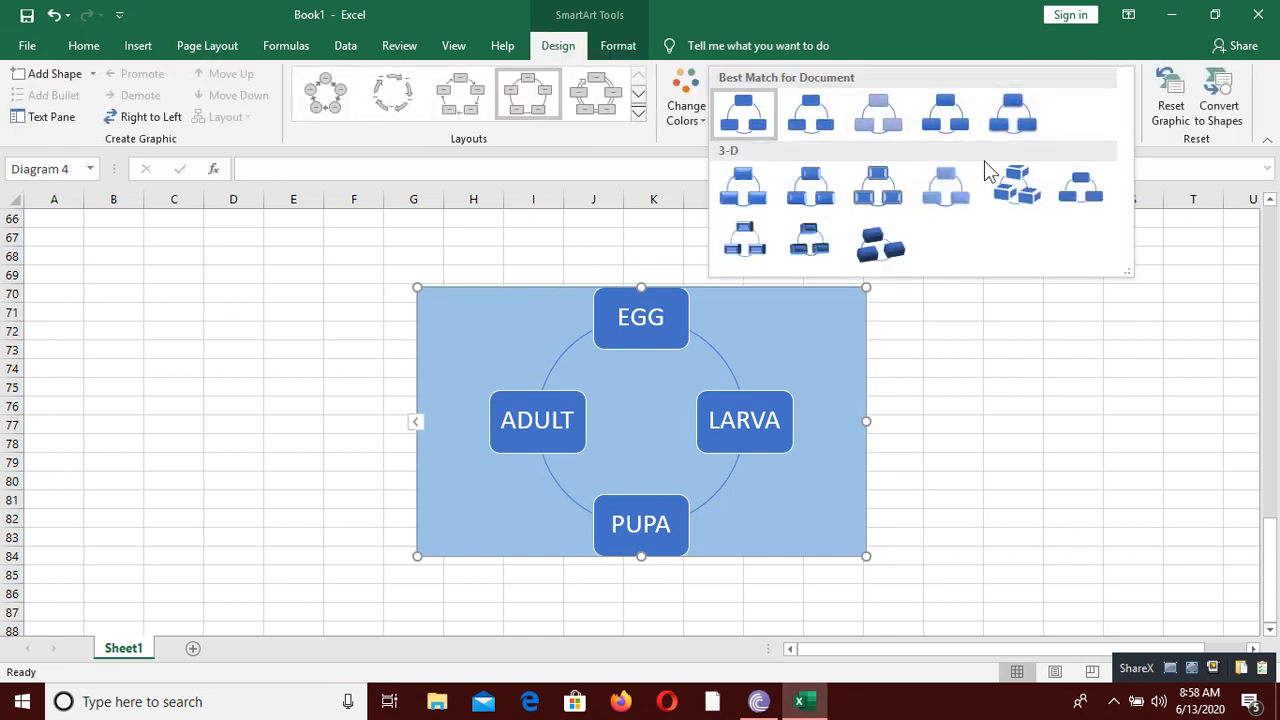
click(862, 237)
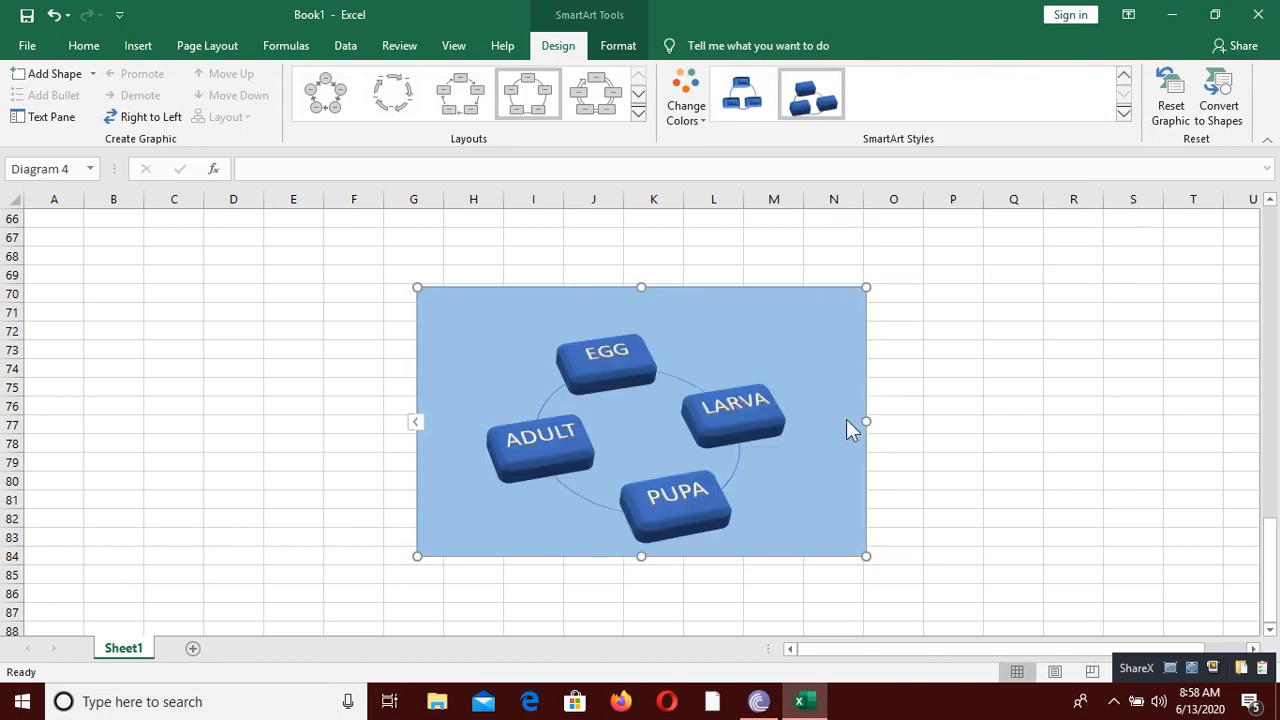
click(953, 424)
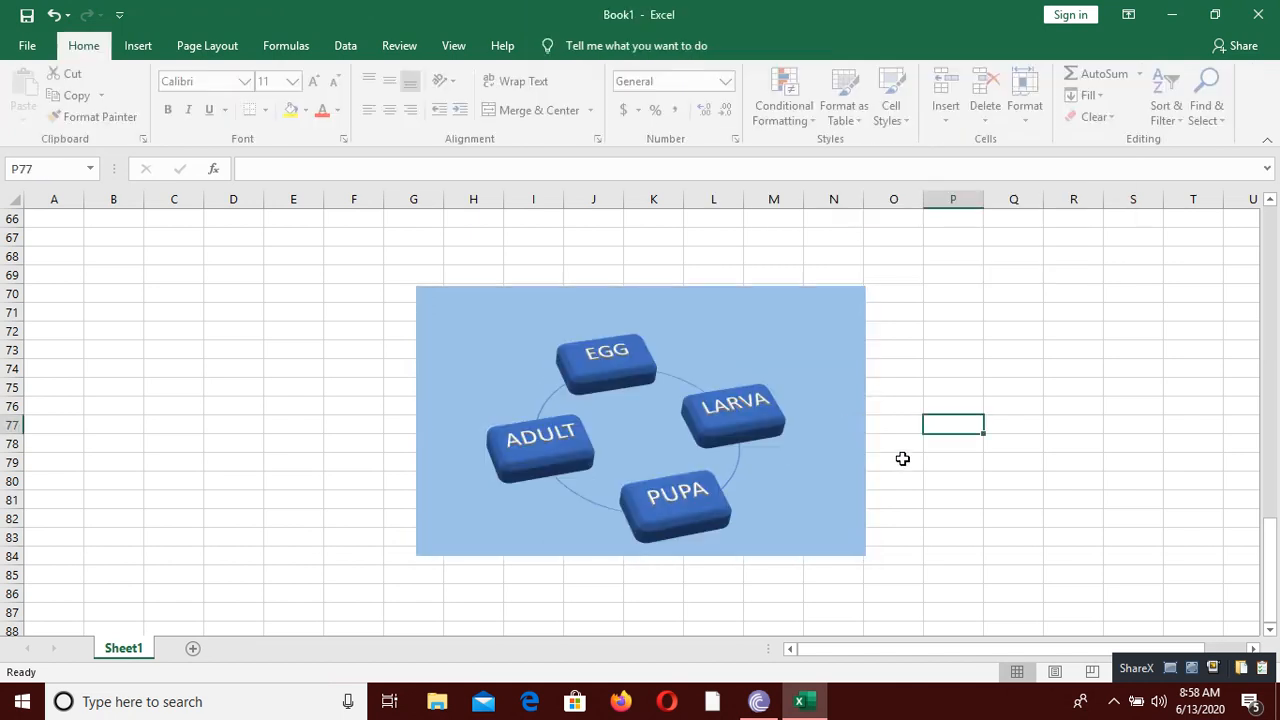
Step: Insert a Hierarchy SmartArt graphic in the empty area of the sheet around row 135
click(231, 533)
scroll(250, 515, down, 20)
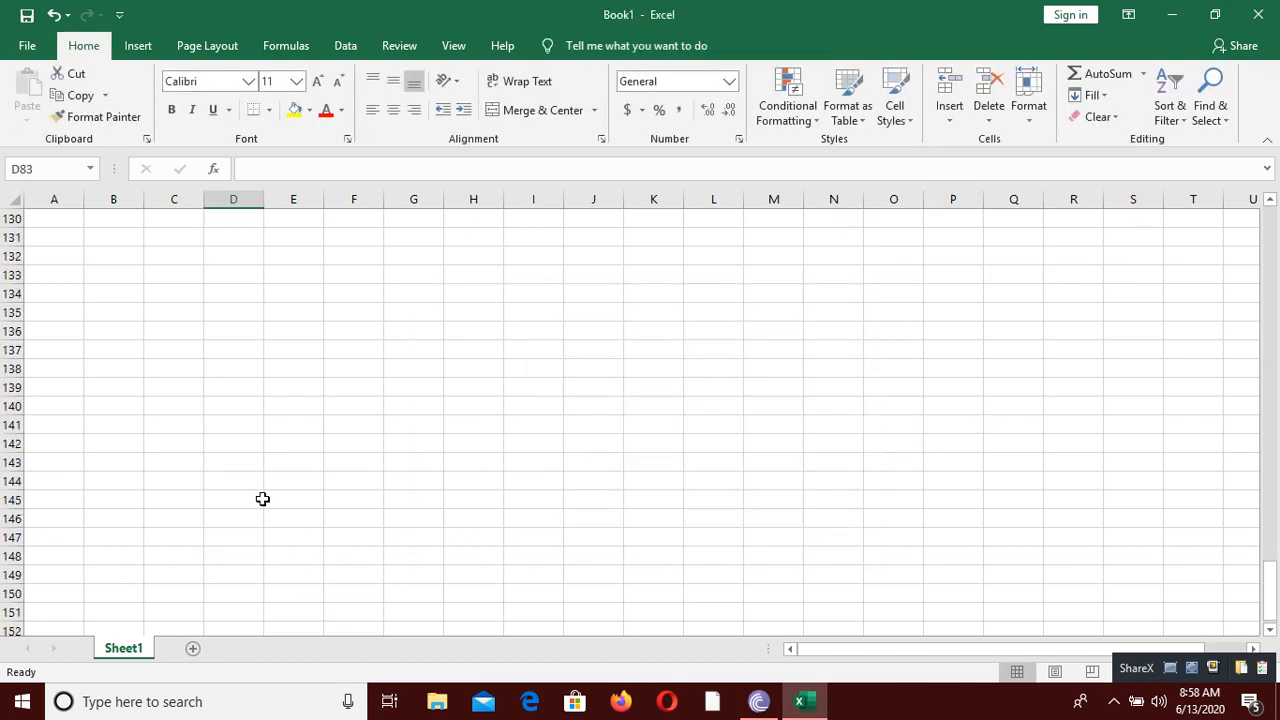
click(233, 312)
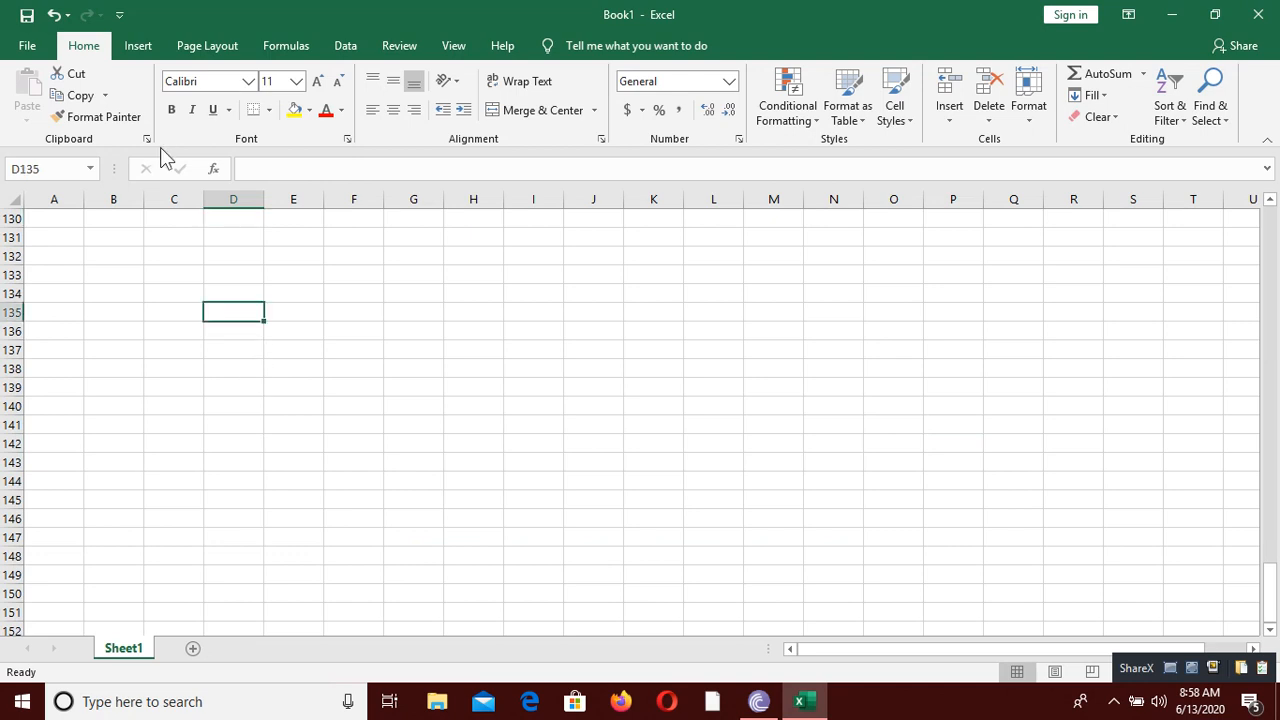
click(148, 42)
click(225, 112)
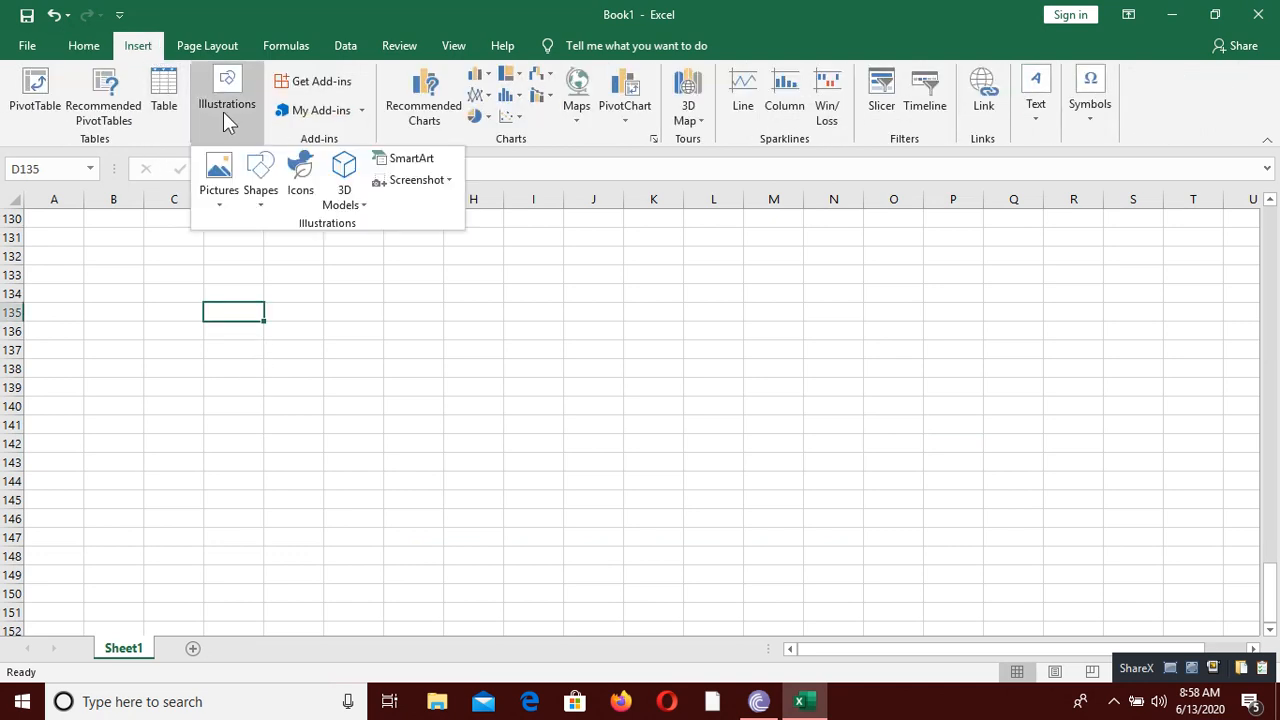
click(412, 157)
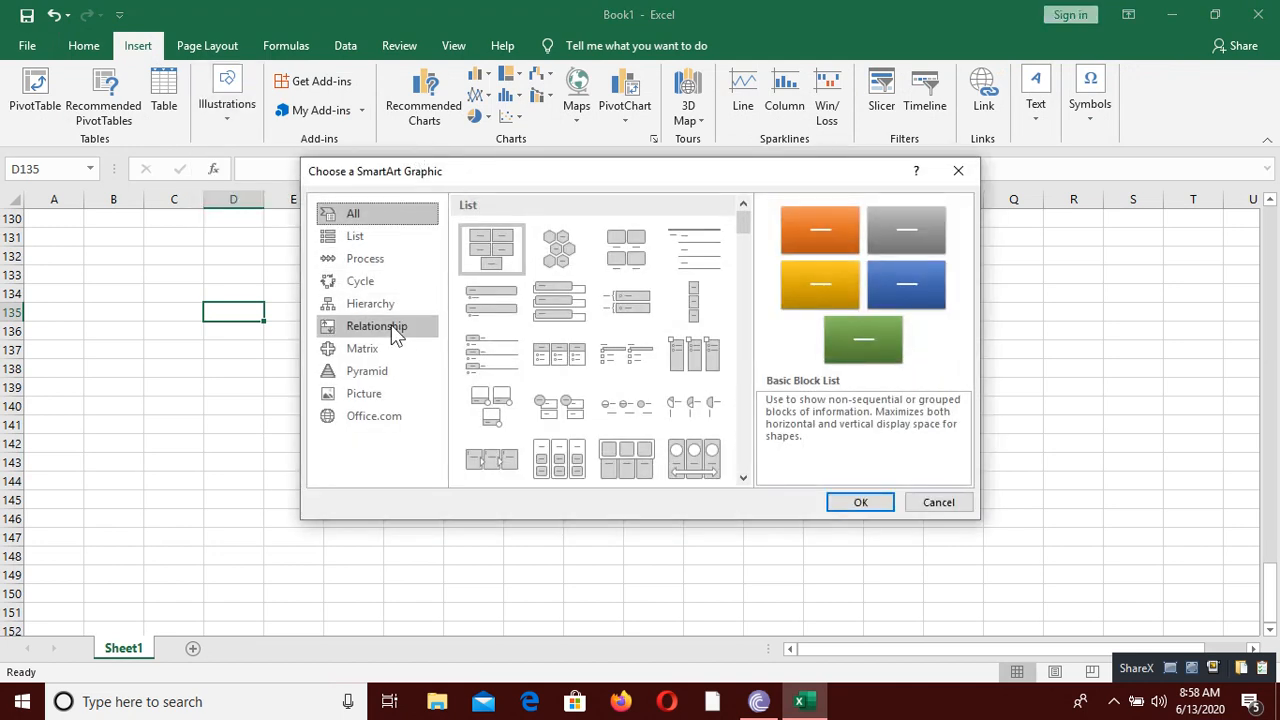
click(366, 303)
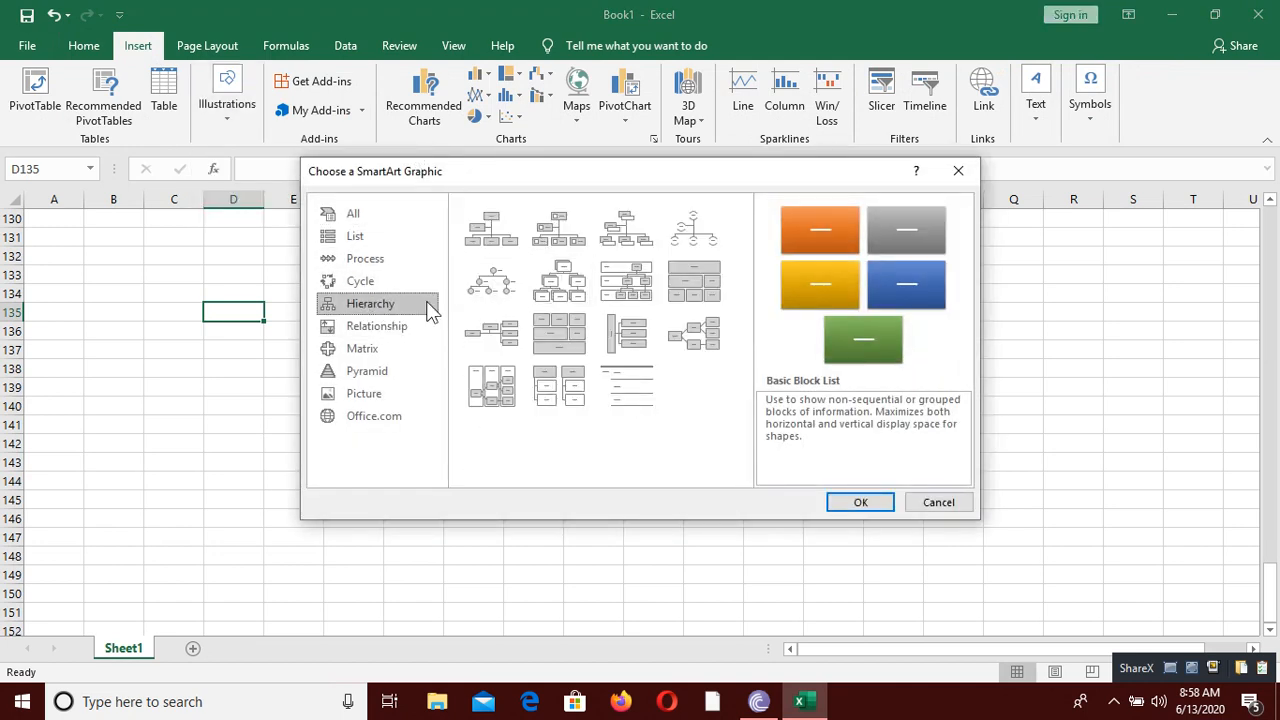
click(572, 296)
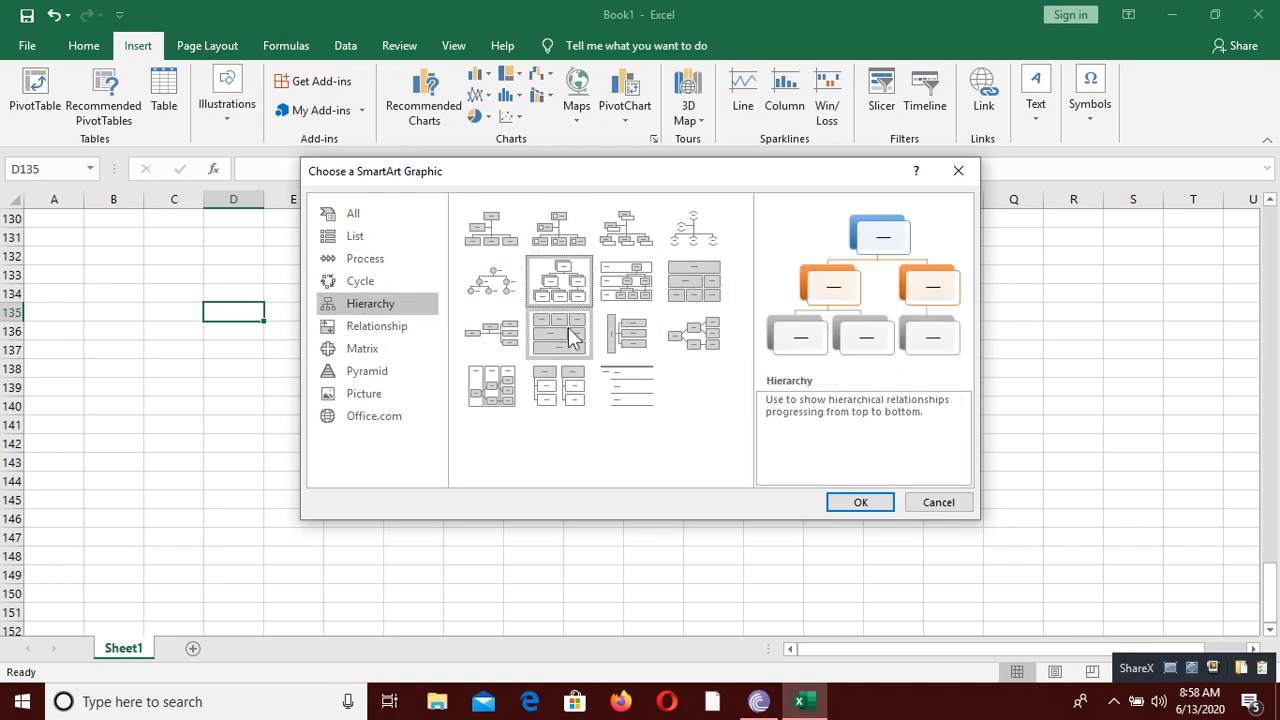
click(848, 502)
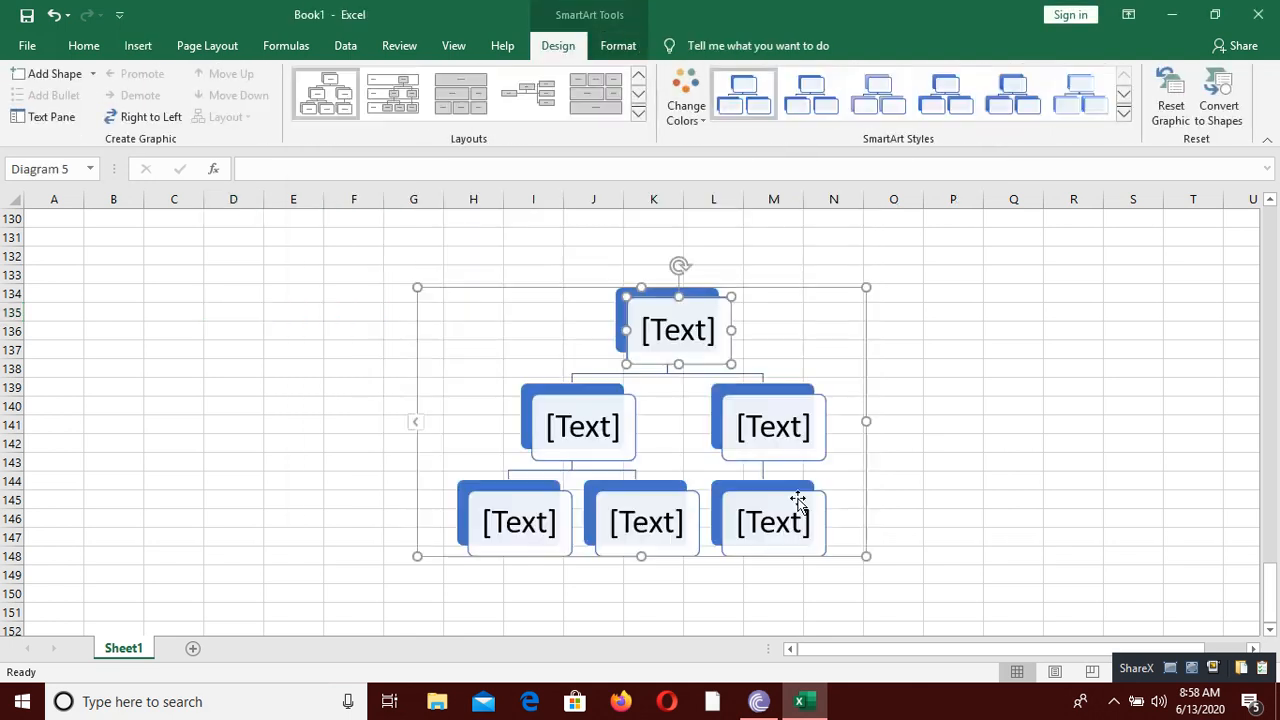
Step: Label the top box of the hierarchy diagram ANIMALS
click(660, 330)
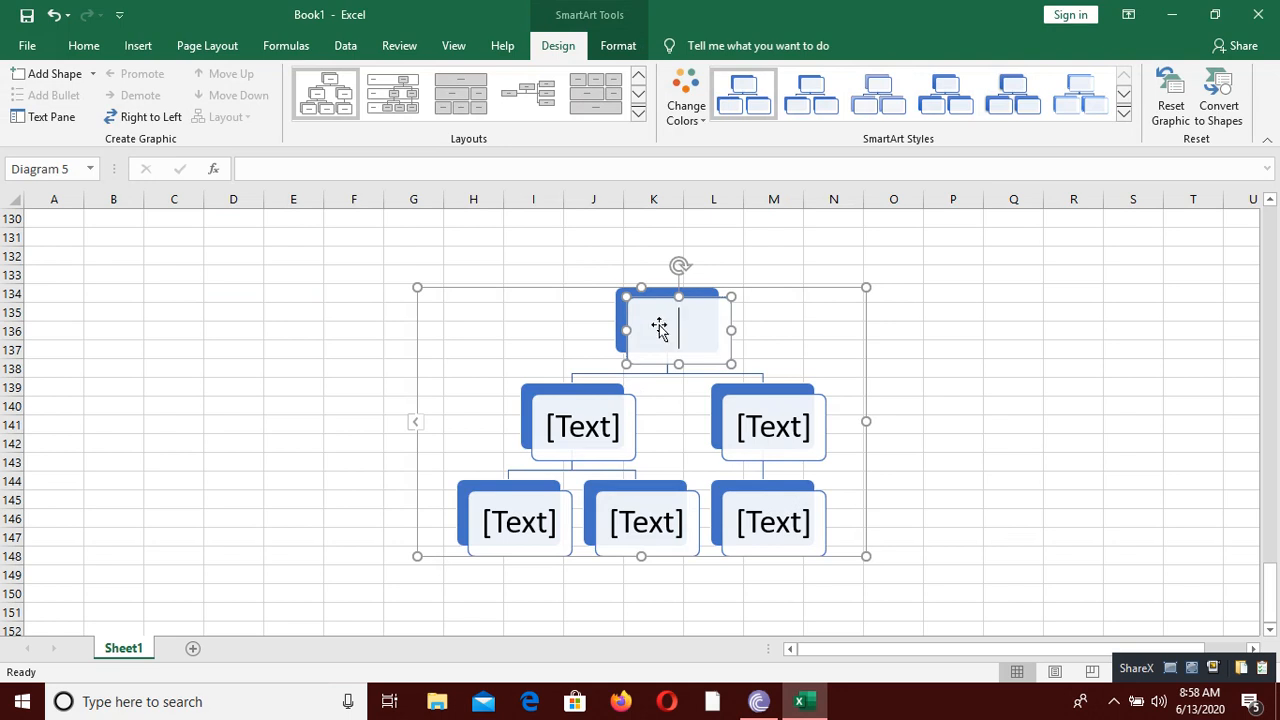
text(ANAM)
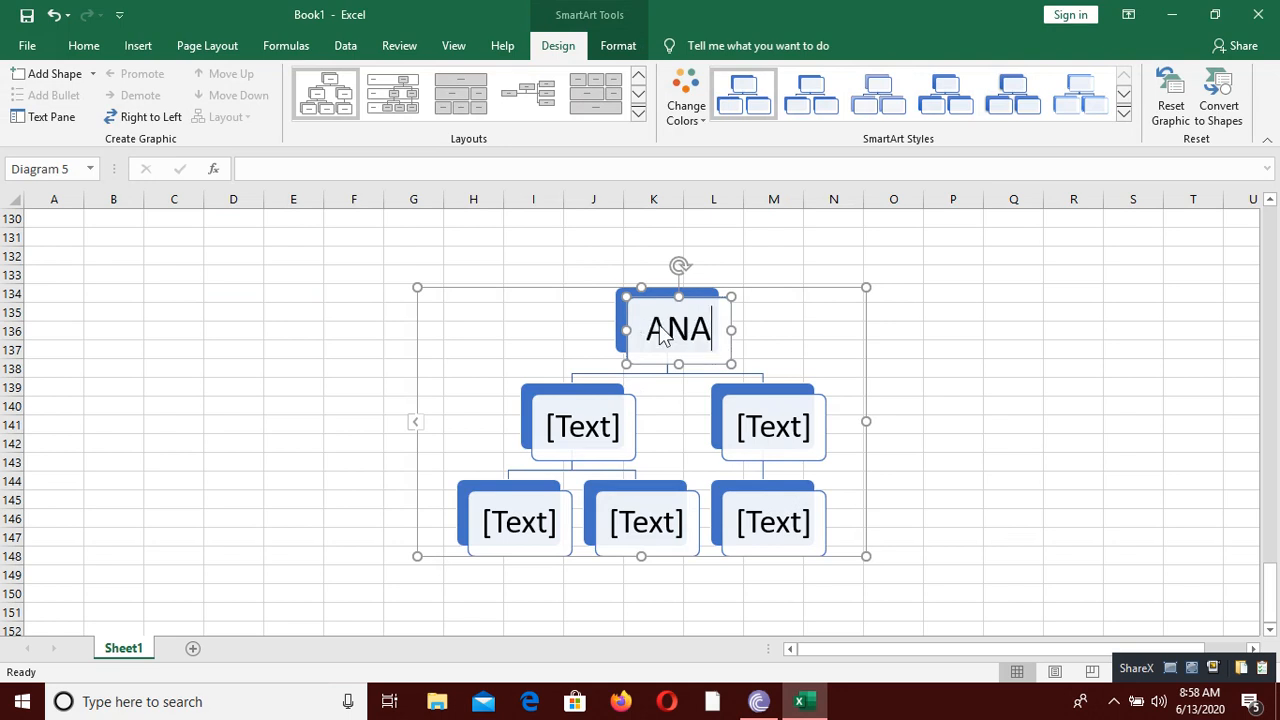
key(BackSpace)
key(BackSpace)
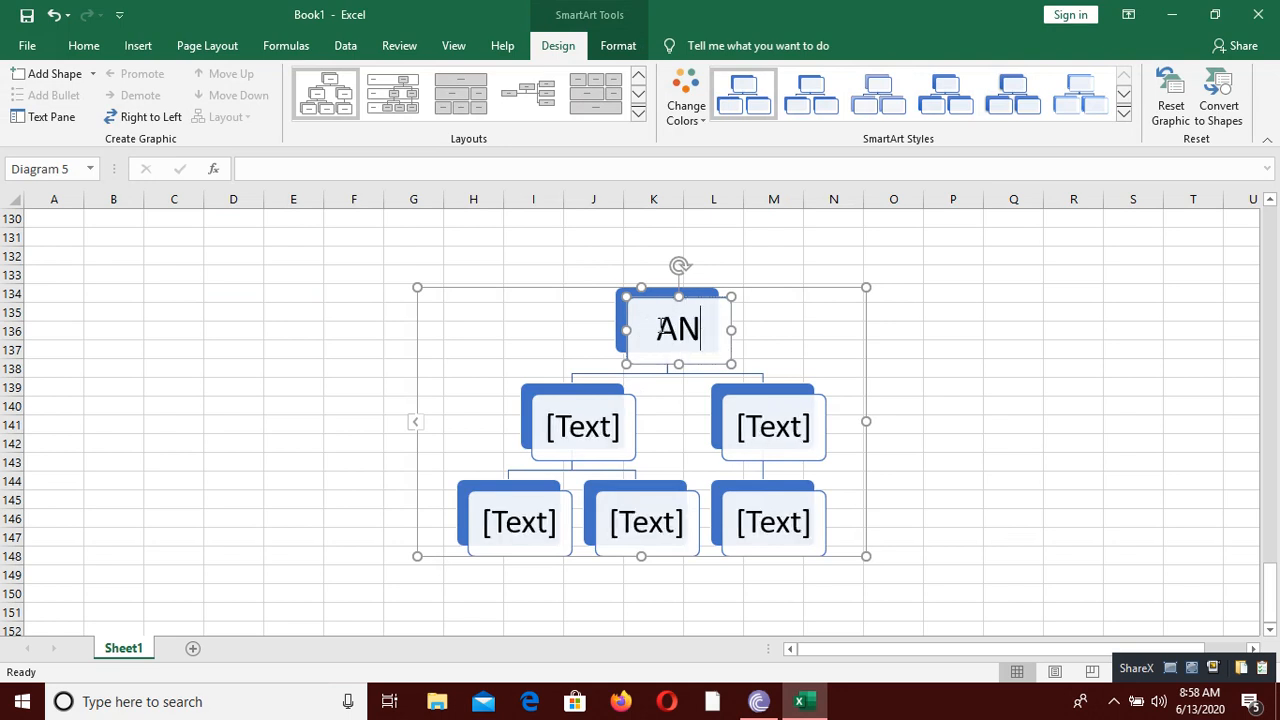
text(IMALS)
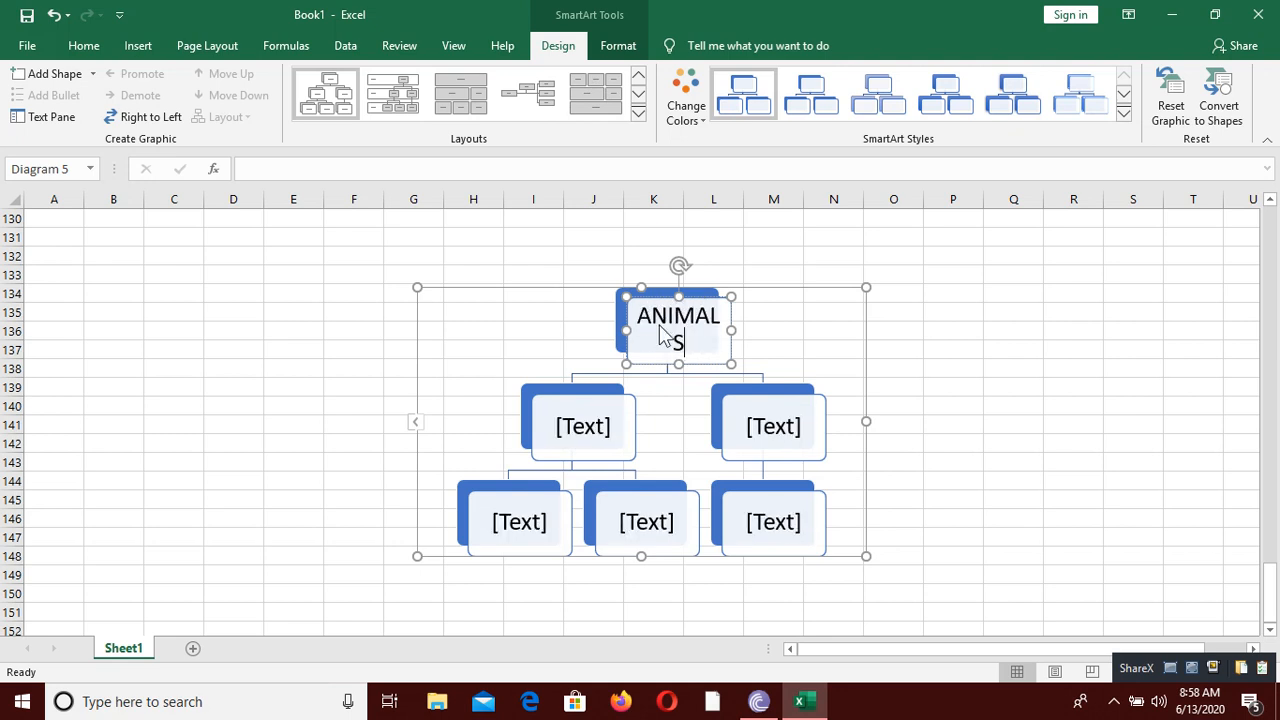
Step: Label the two second-level boxes of the hierarchy MAMMALS and REPTILES, from left to right
click(581, 421)
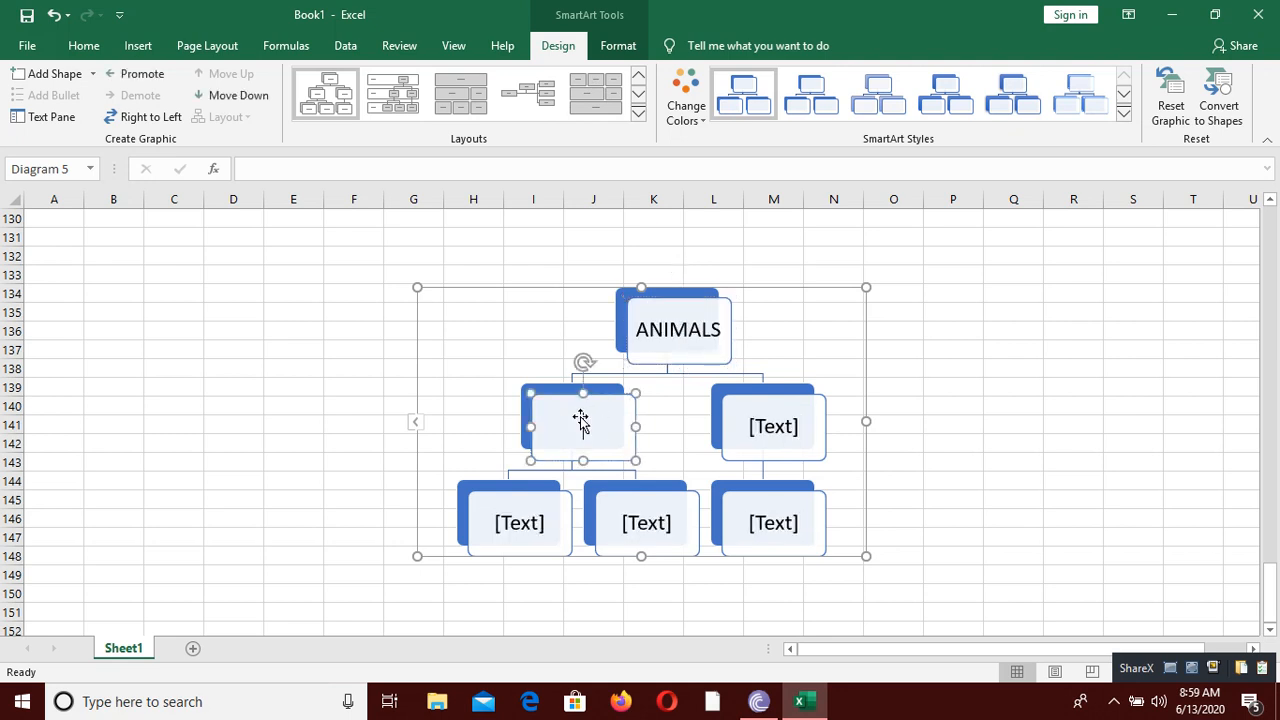
text(MAMMALS)
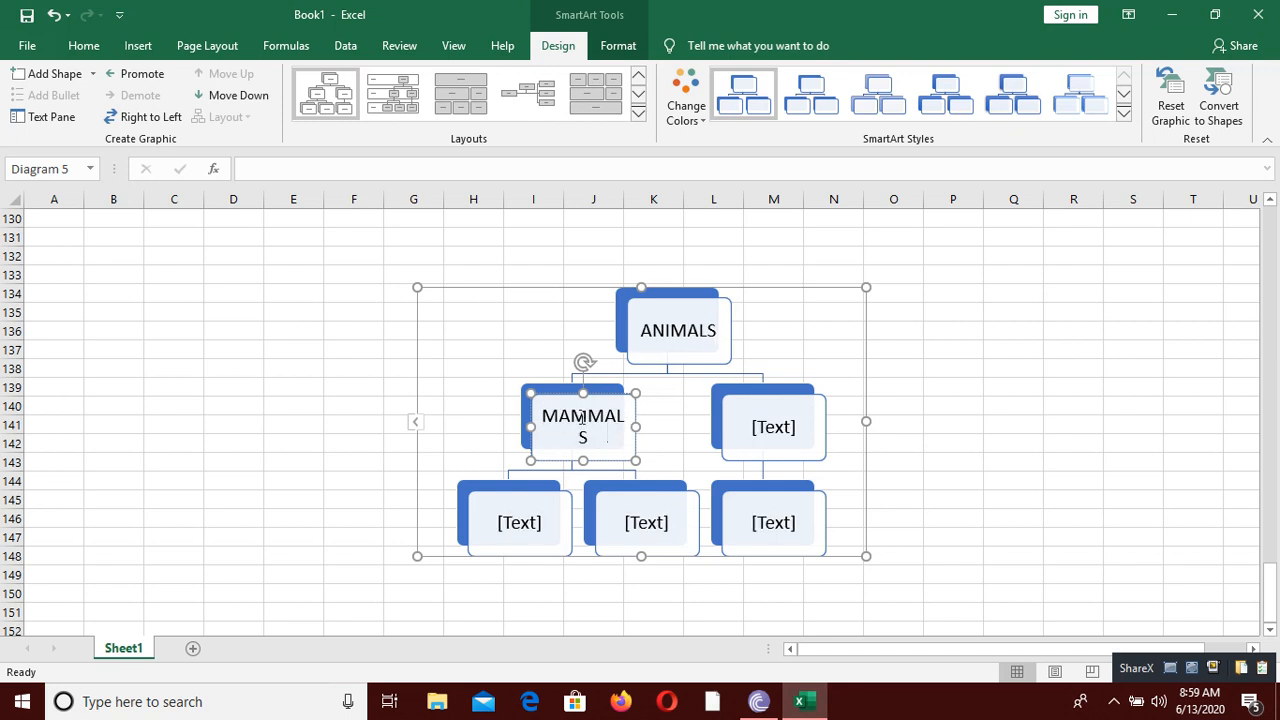
click(753, 426)
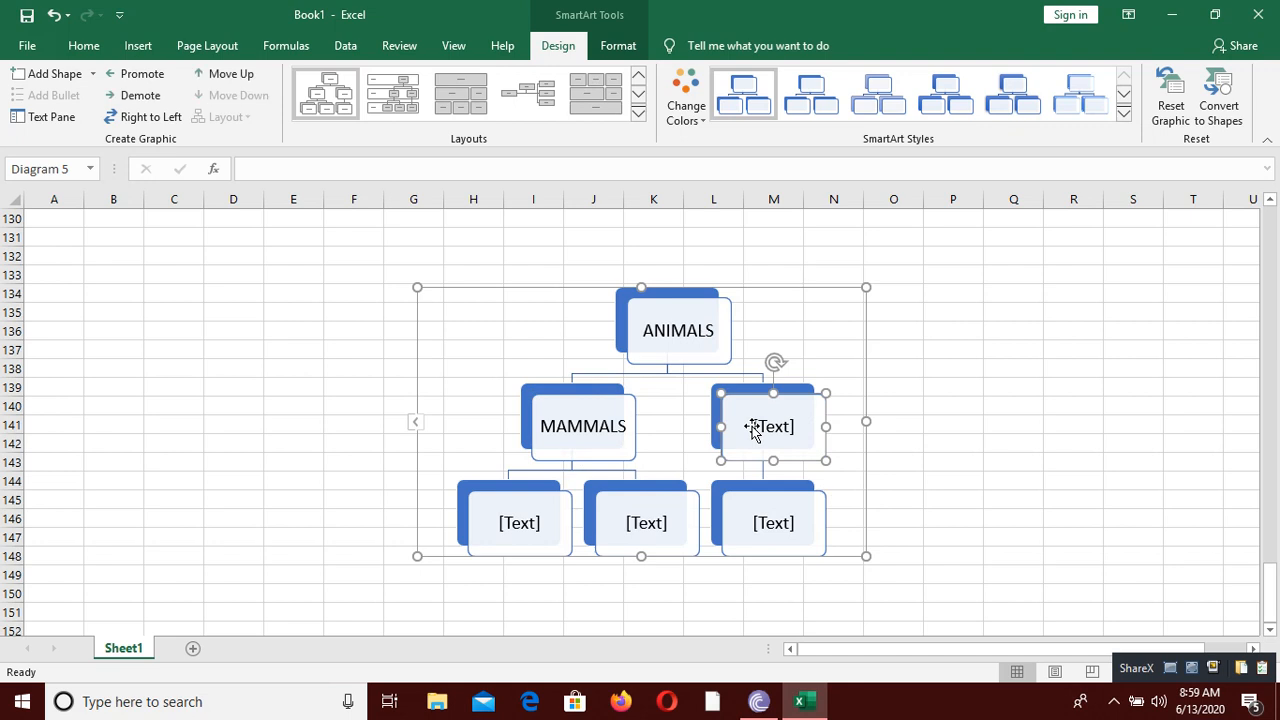
text(REPTILES)
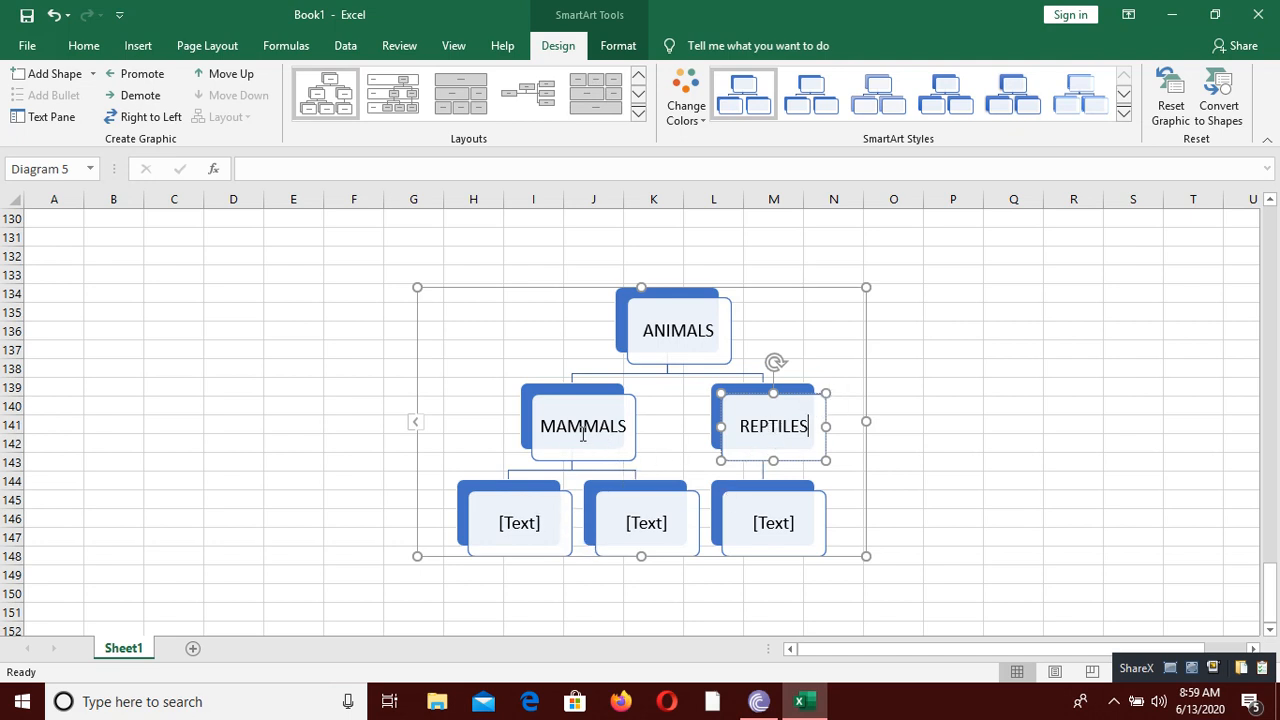
Step: Label the third-level boxes MAN and COW under MAMMALS and CROCODILE under REPTILES
click(526, 516)
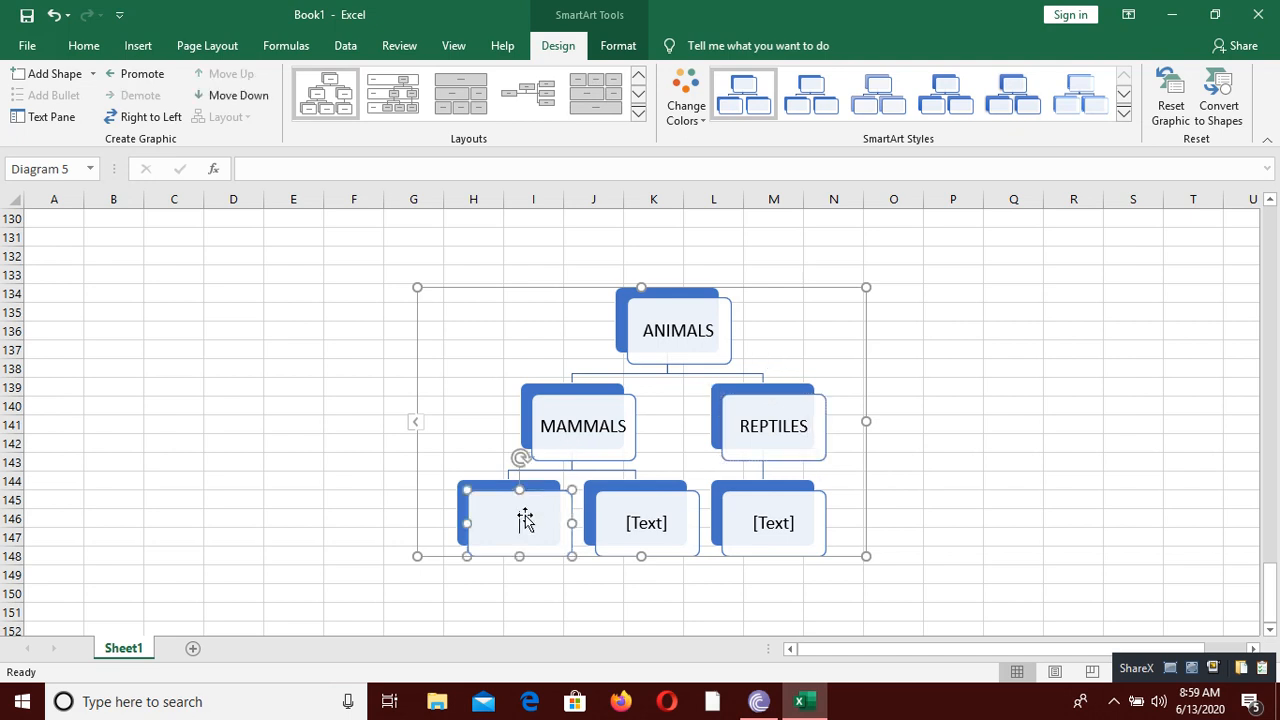
text(MAN)
click(643, 525)
text(COW)
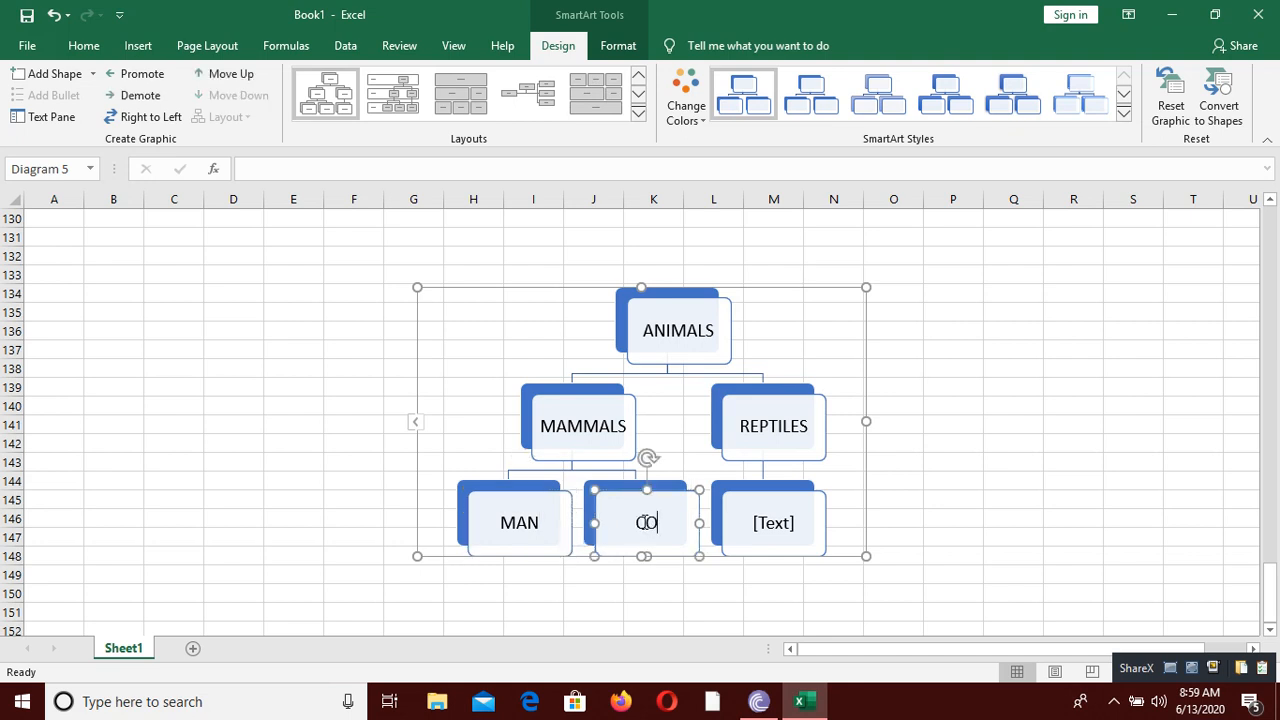
click(757, 509)
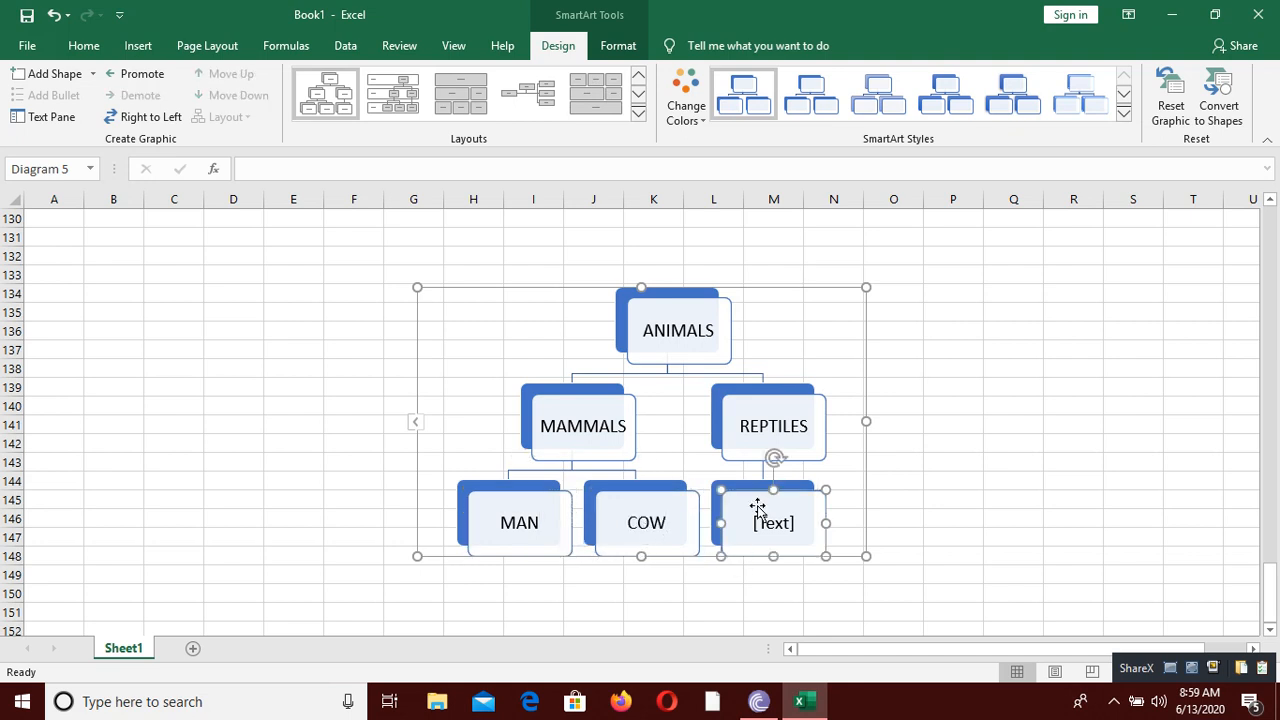
text(CROCODILE)
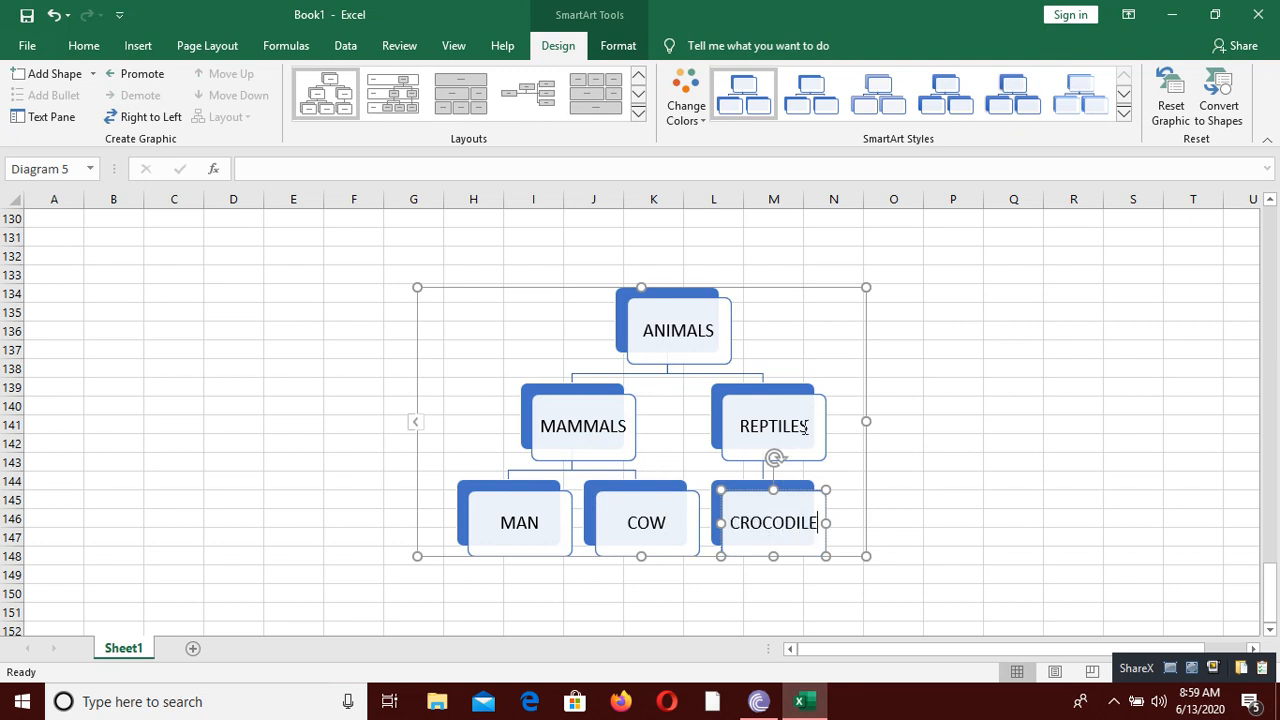
Step: Add a third-level box after CROCODILE under REPTILES and label it SNAKE
right_click(794, 513)
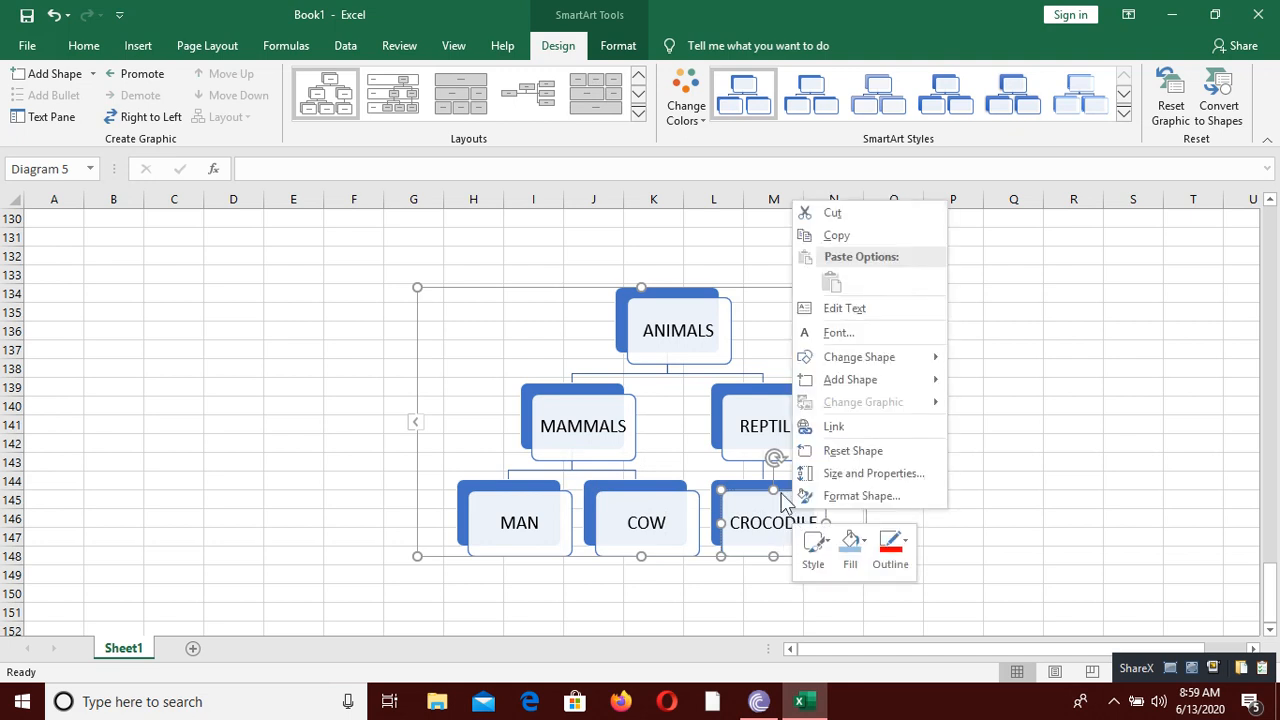
mouse_move(890, 380)
click(972, 384)
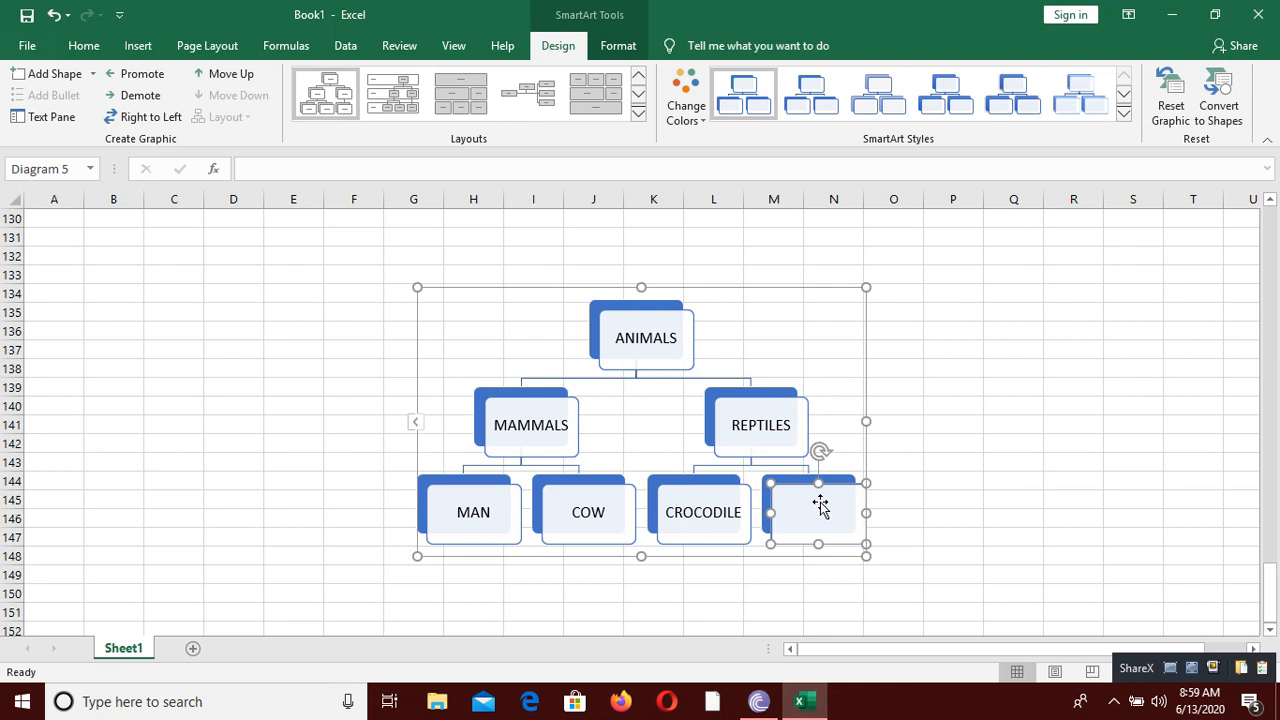
text(SNAKE)
Step: Add a second-level box after REPTILES in the hierarchy and label it BIRDS
click(784, 413)
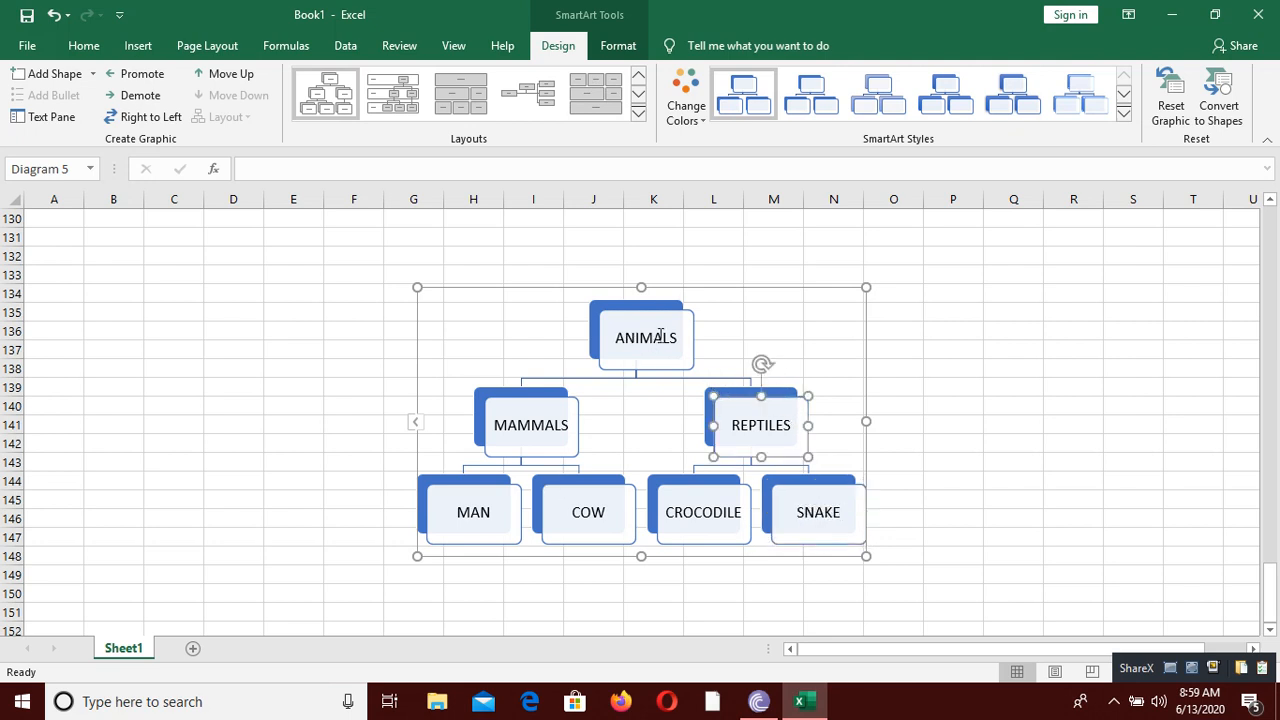
right_click(800, 420)
mouse_move(857, 284)
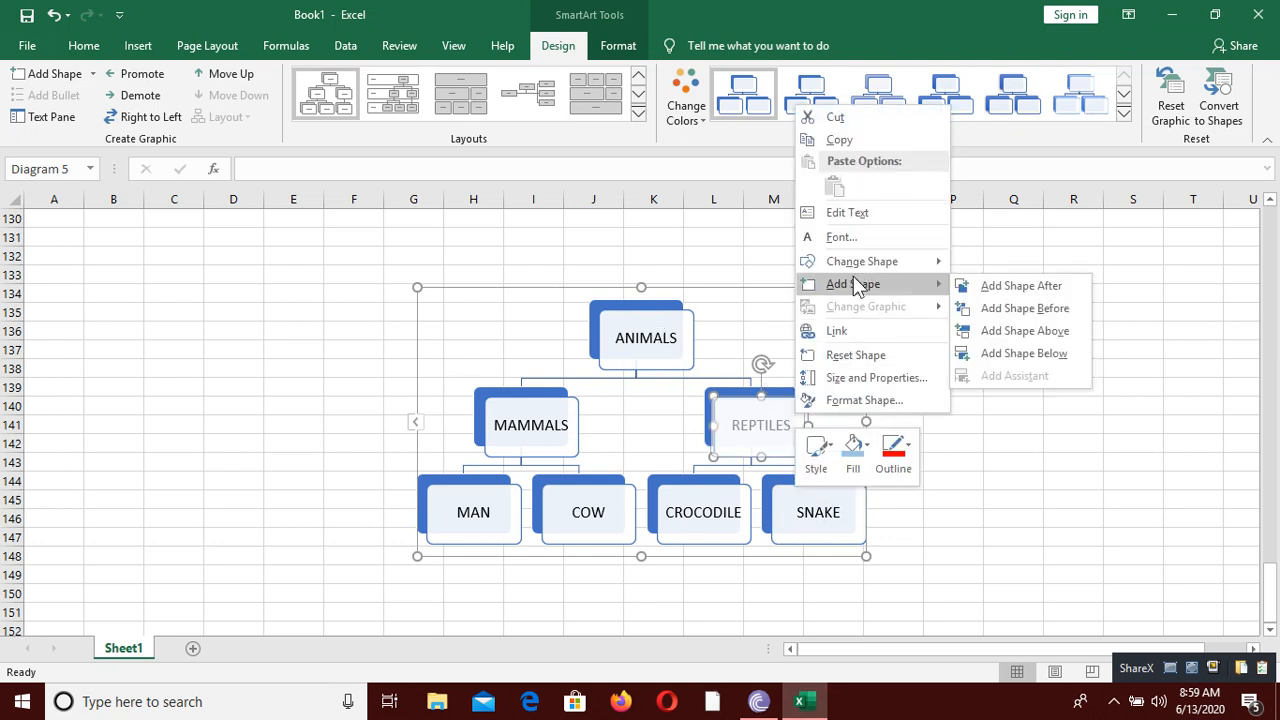
click(998, 277)
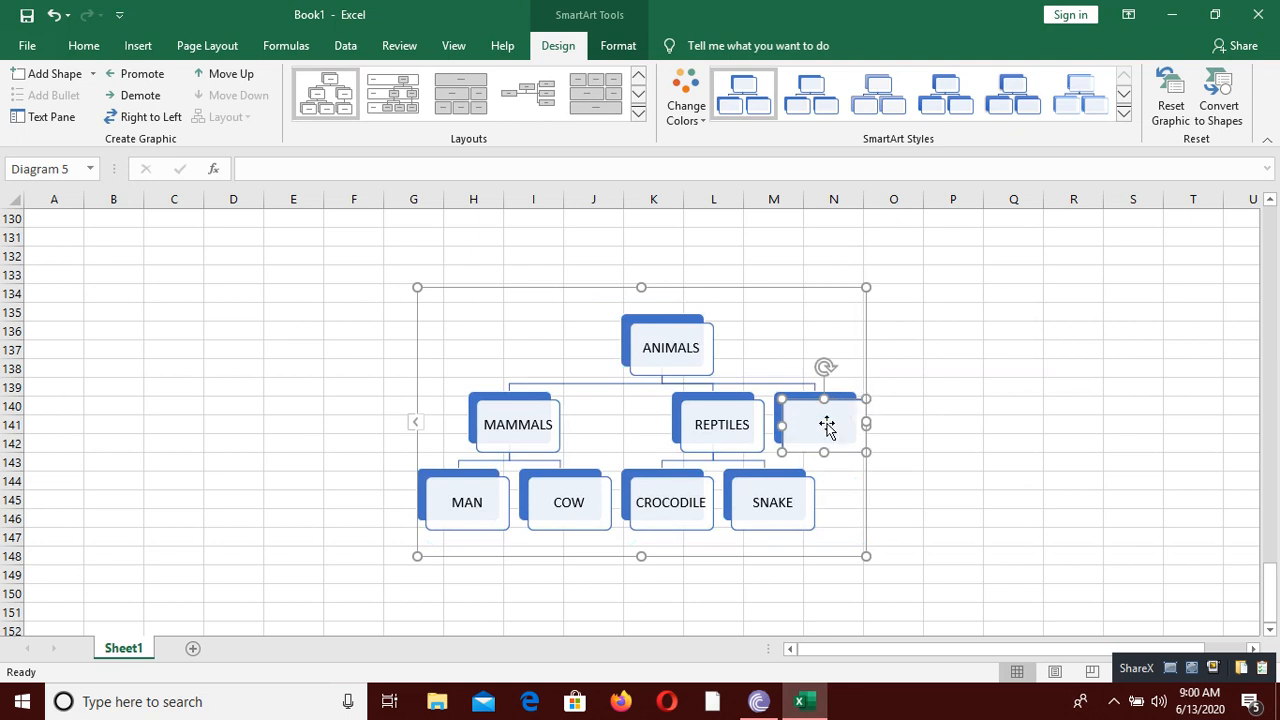
text(BIRDS)
Step: Add two empty third-level boxes below BIRDS in the hierarchy diagram
right_click(851, 424)
mouse_move(918, 269)
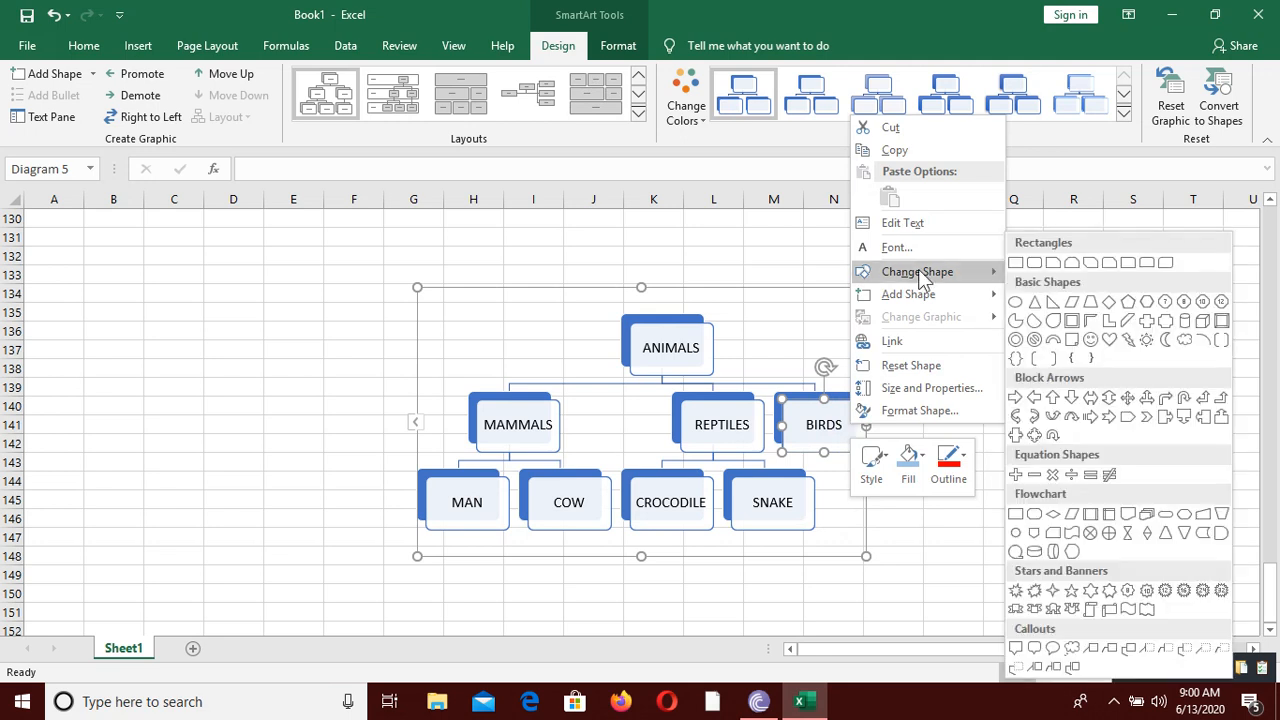
mouse_move(899, 301)
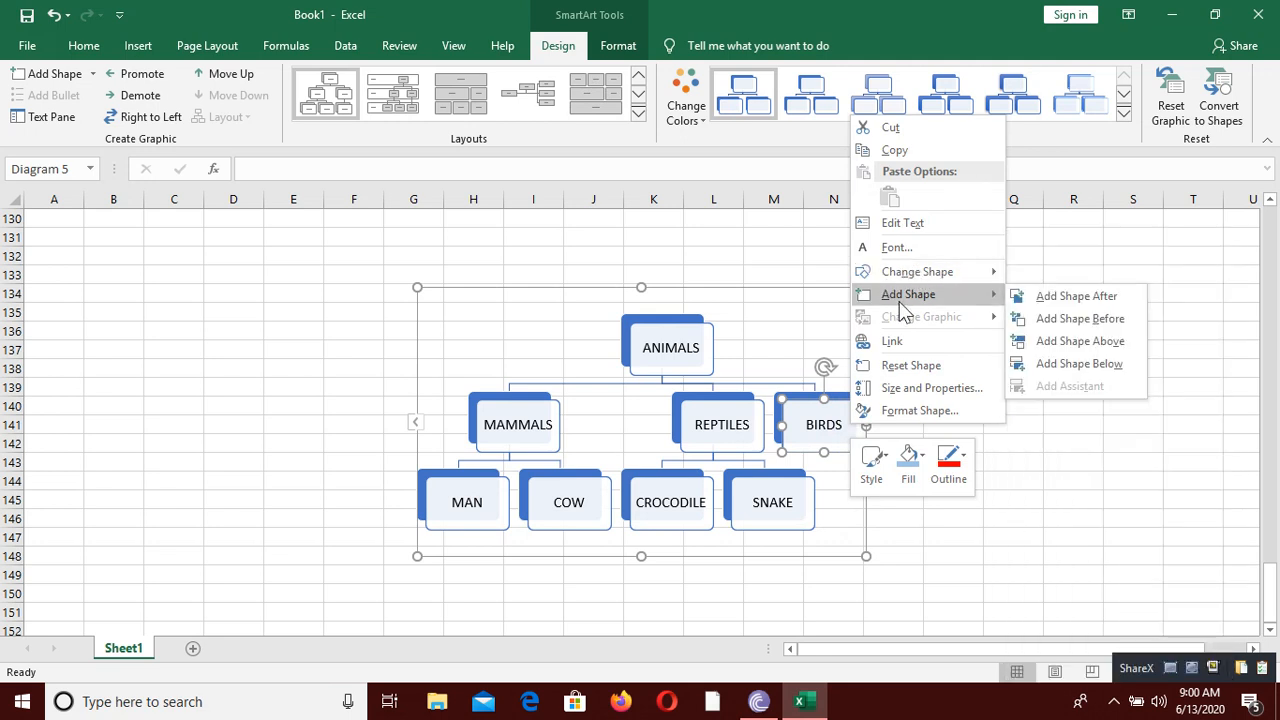
click(1078, 367)
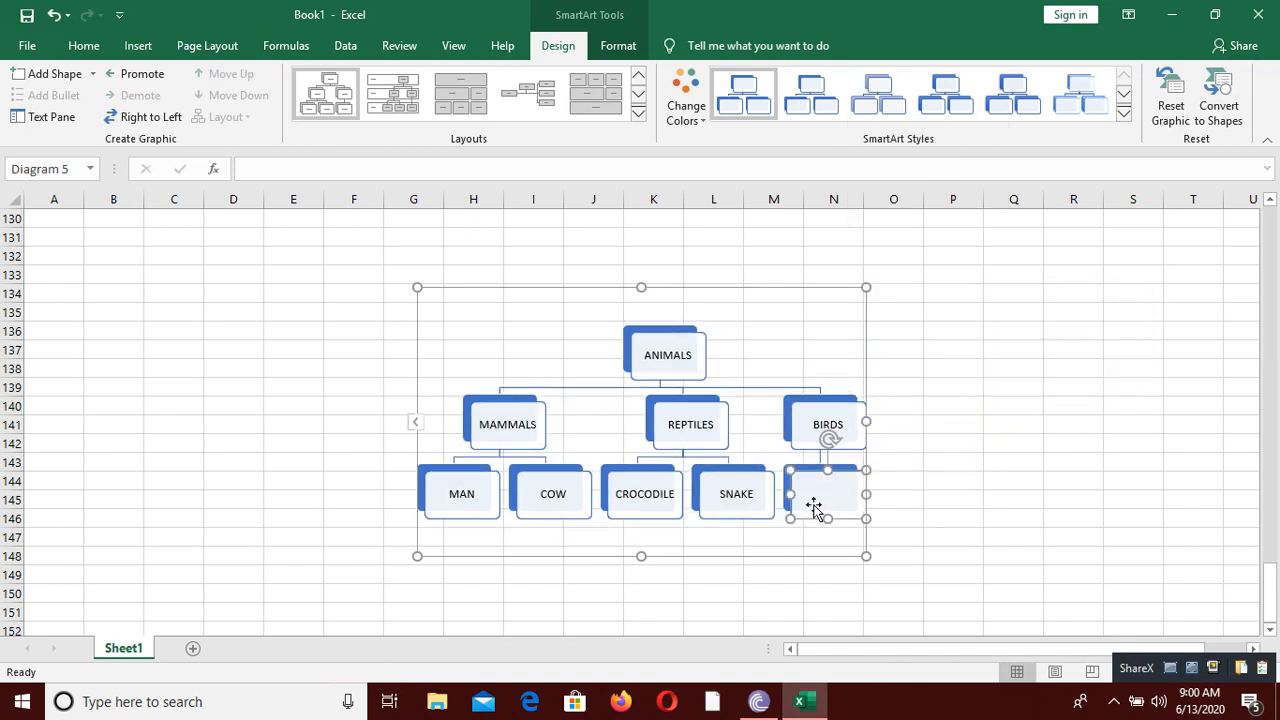
right_click(858, 430)
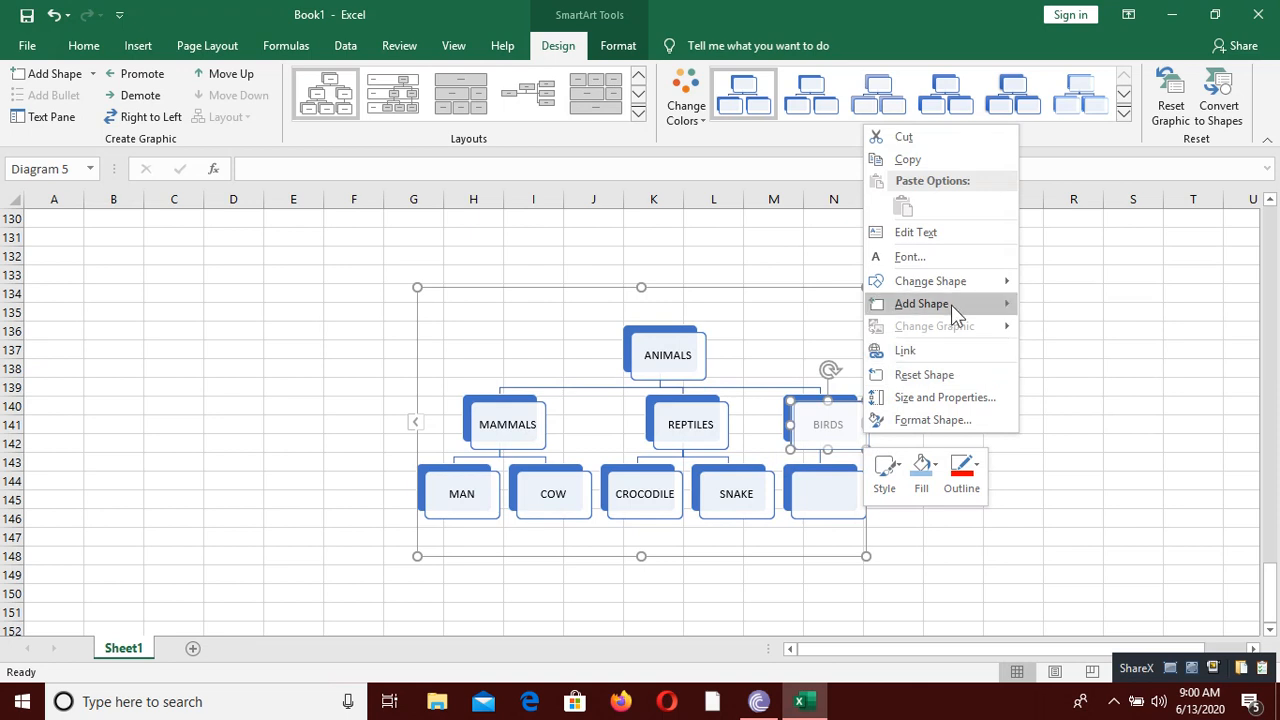
mouse_move(954, 300)
click(1092, 373)
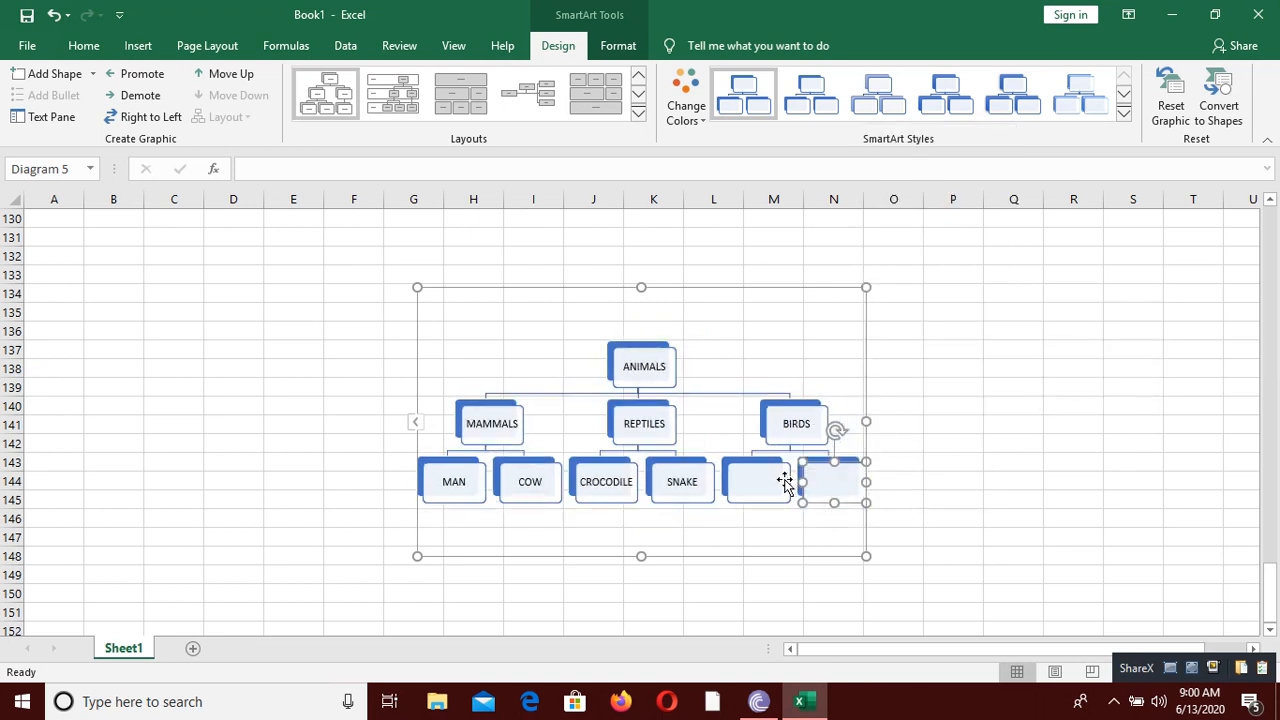
Step: Label the two boxes under BIRDS CHICKEN and OSTRICH, from left to right
click(757, 482)
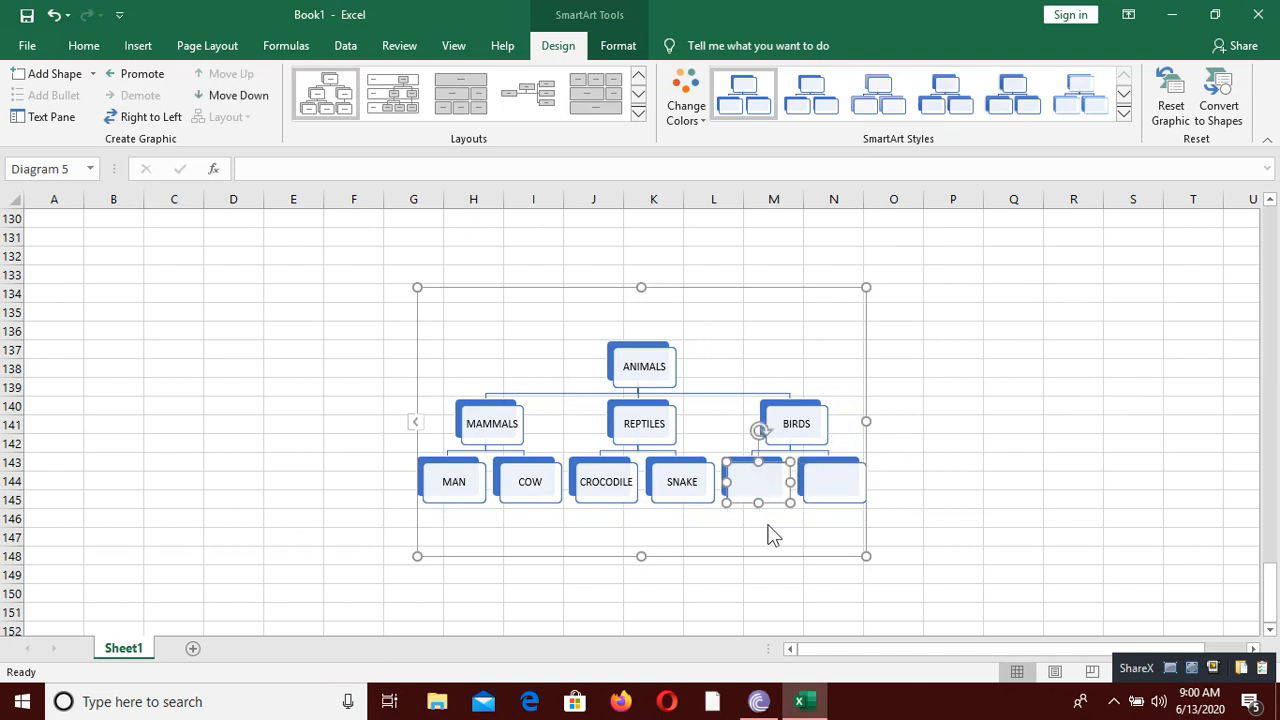
text(CHICKEN)
click(846, 478)
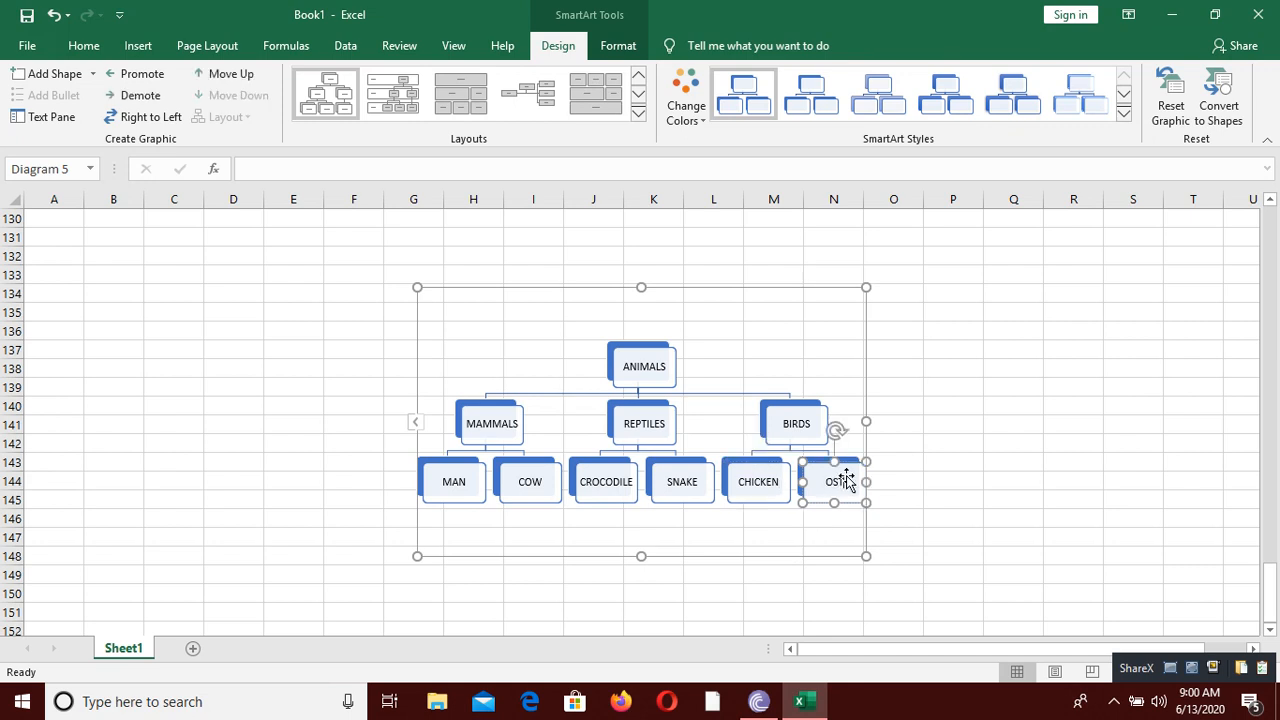
text(OSTRICH)
Step: Enlarge the hierarchy graphic from its upper-right corner so it extends to about column Q and row 132
click(871, 291)
click(806, 349)
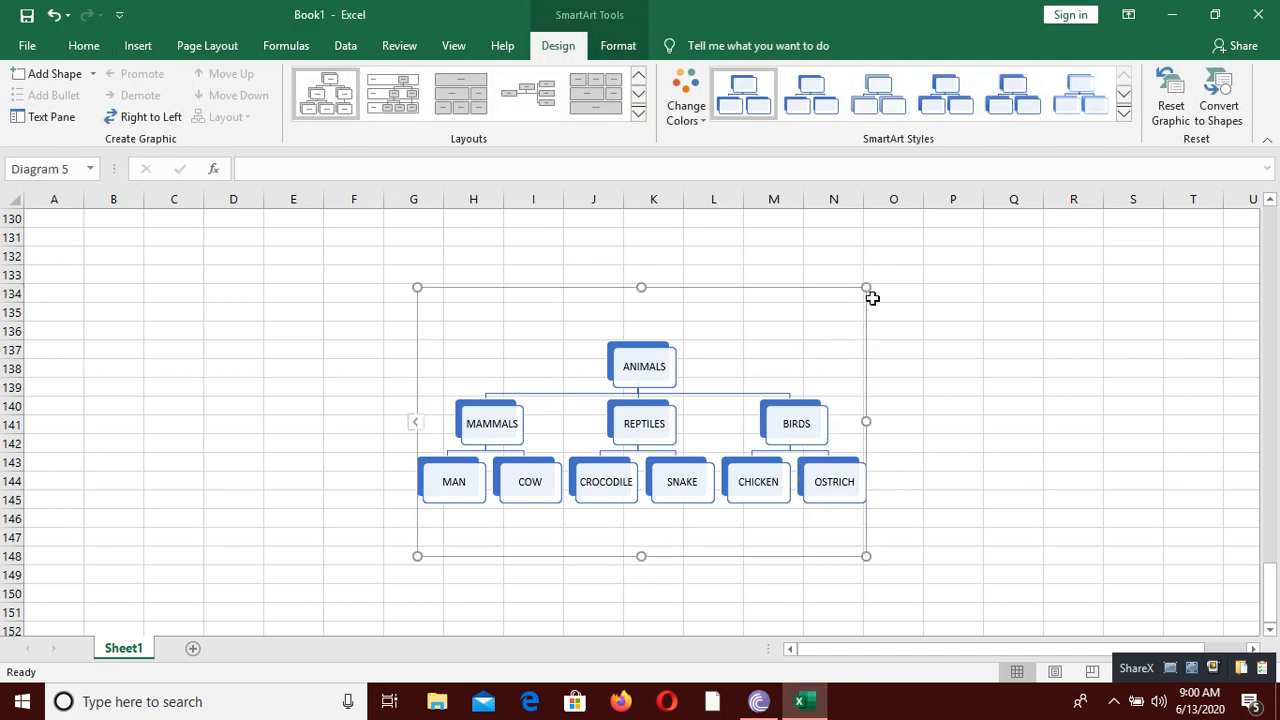
drag(866, 289, 1049, 246)
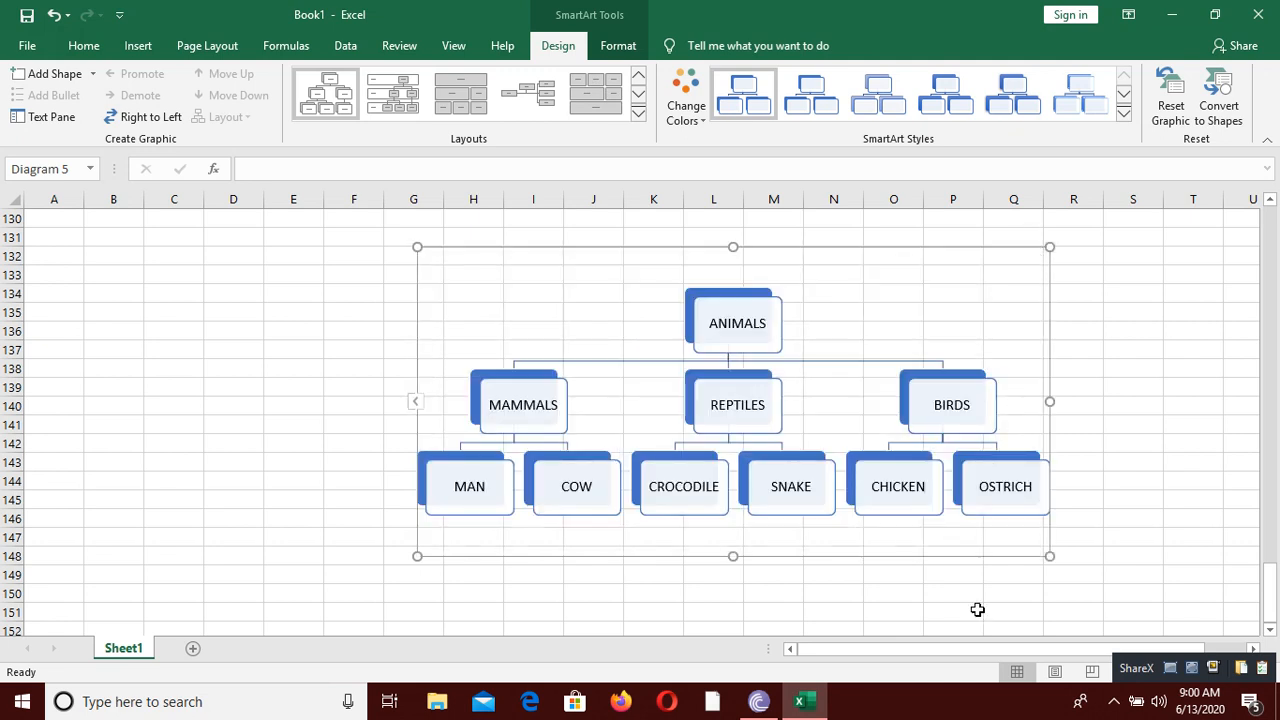
Step: Change the hierarchy graphic's colors to the first Colorful scheme, with blue, orange and gray levels
click(639, 55)
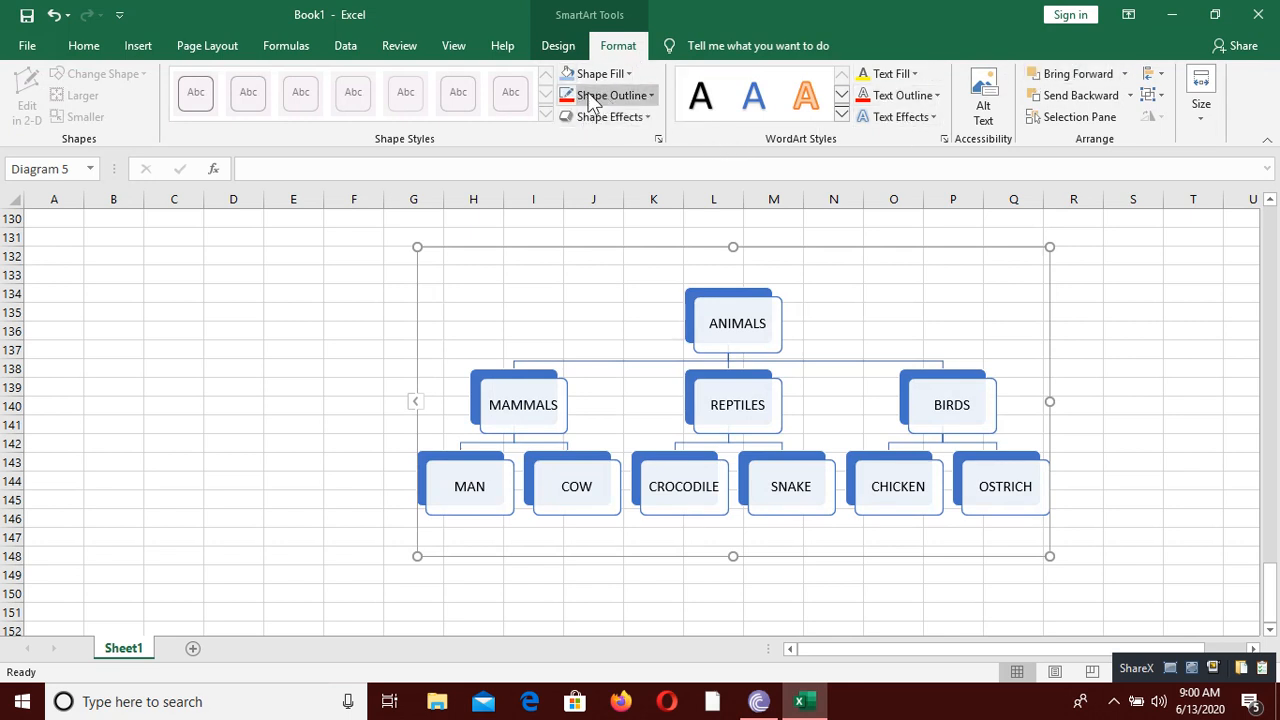
click(560, 47)
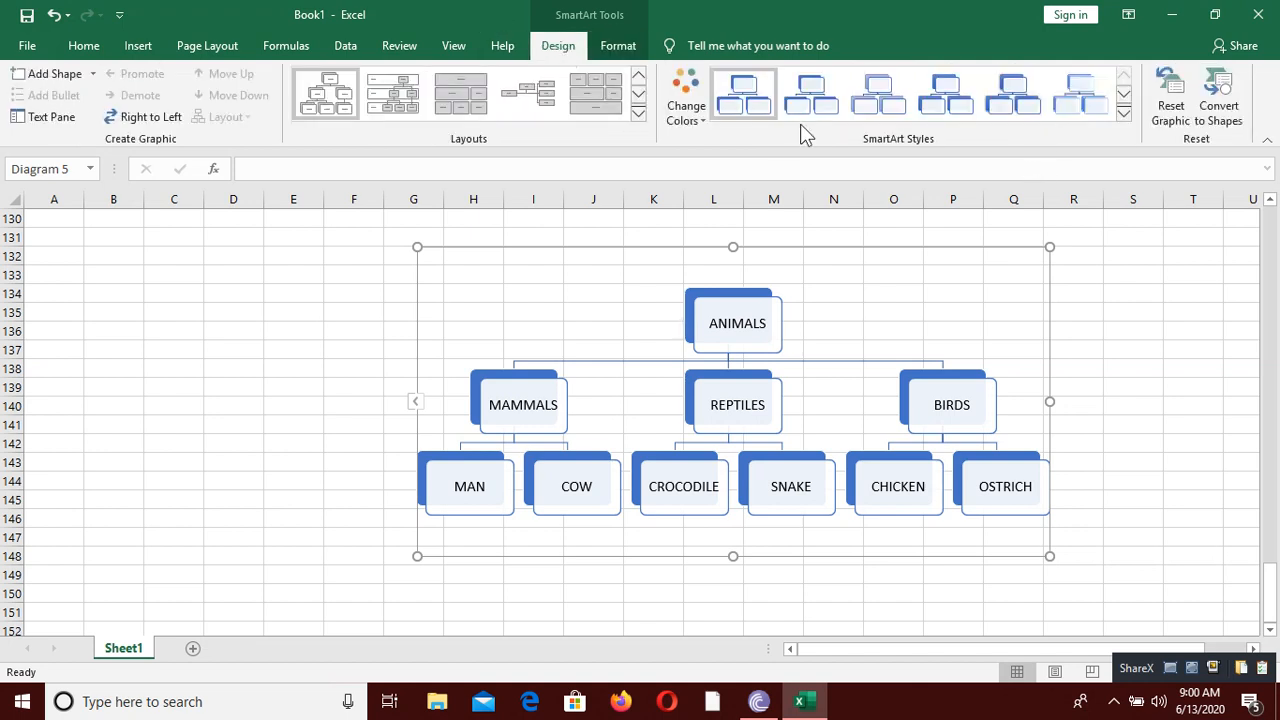
click(690, 122)
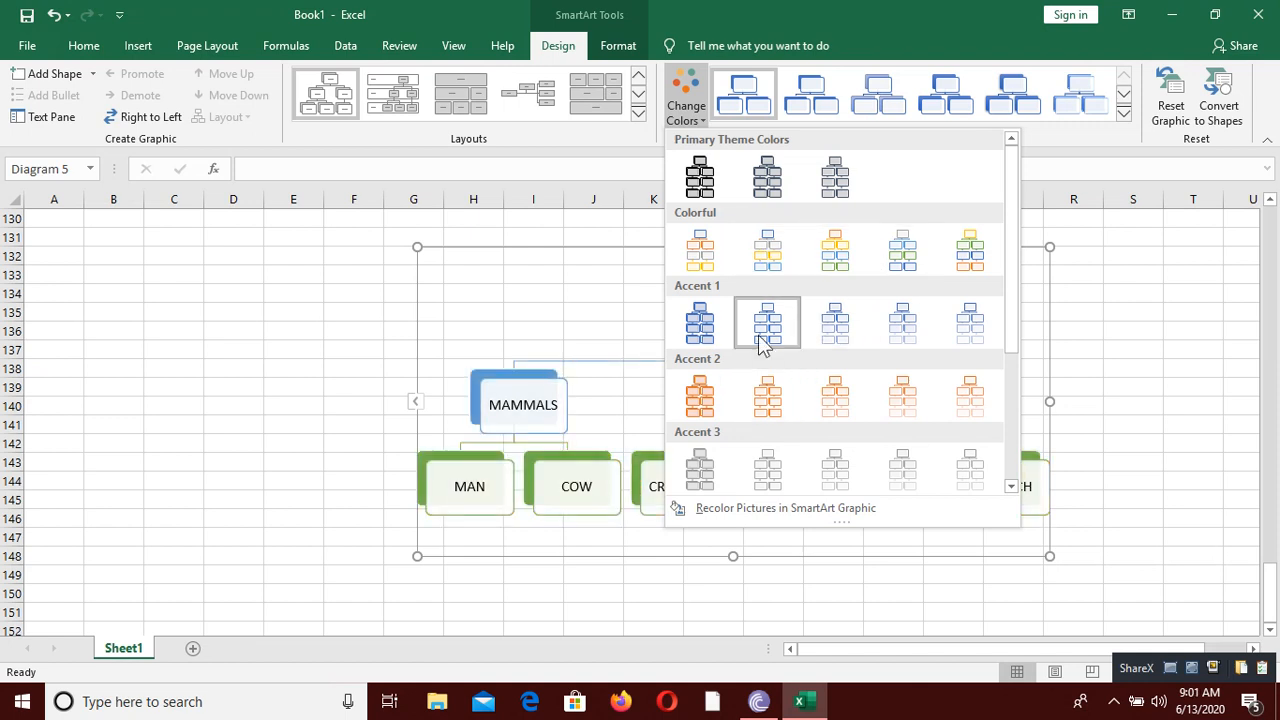
click(700, 250)
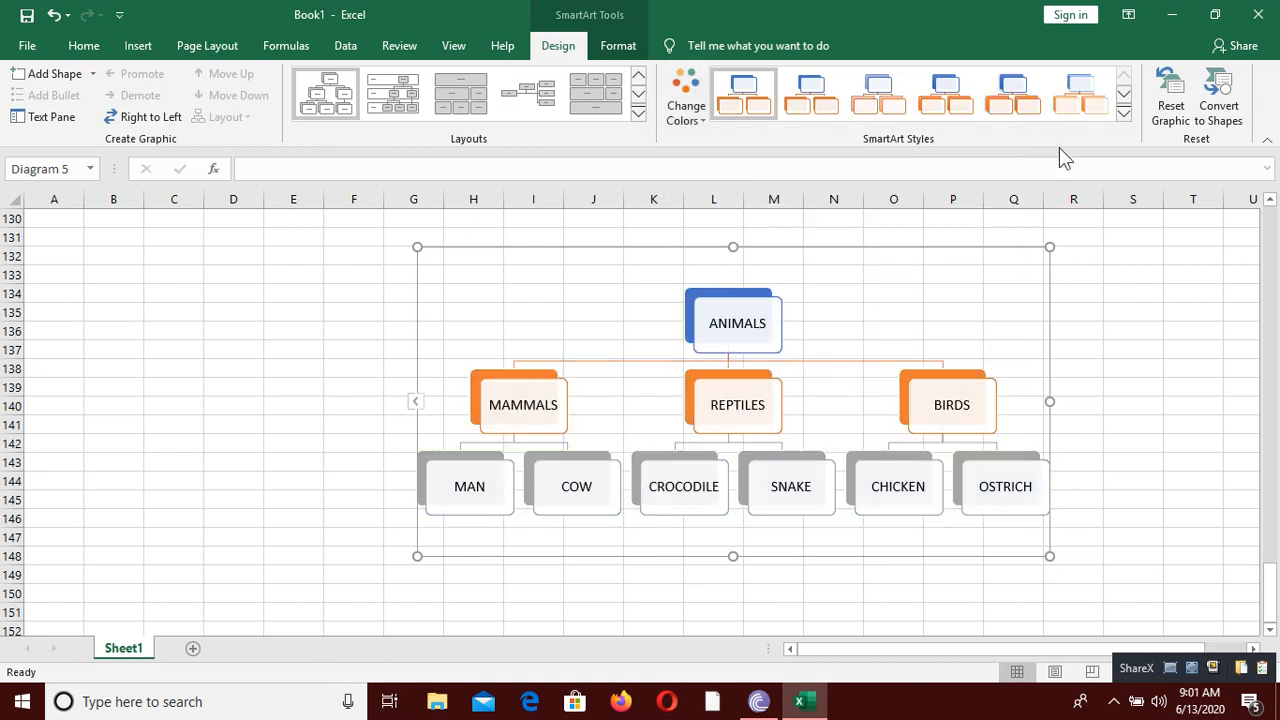
Step: Apply the second 3-D SmartArt style to the hierarchy graphic and deselect it
click(1123, 118)
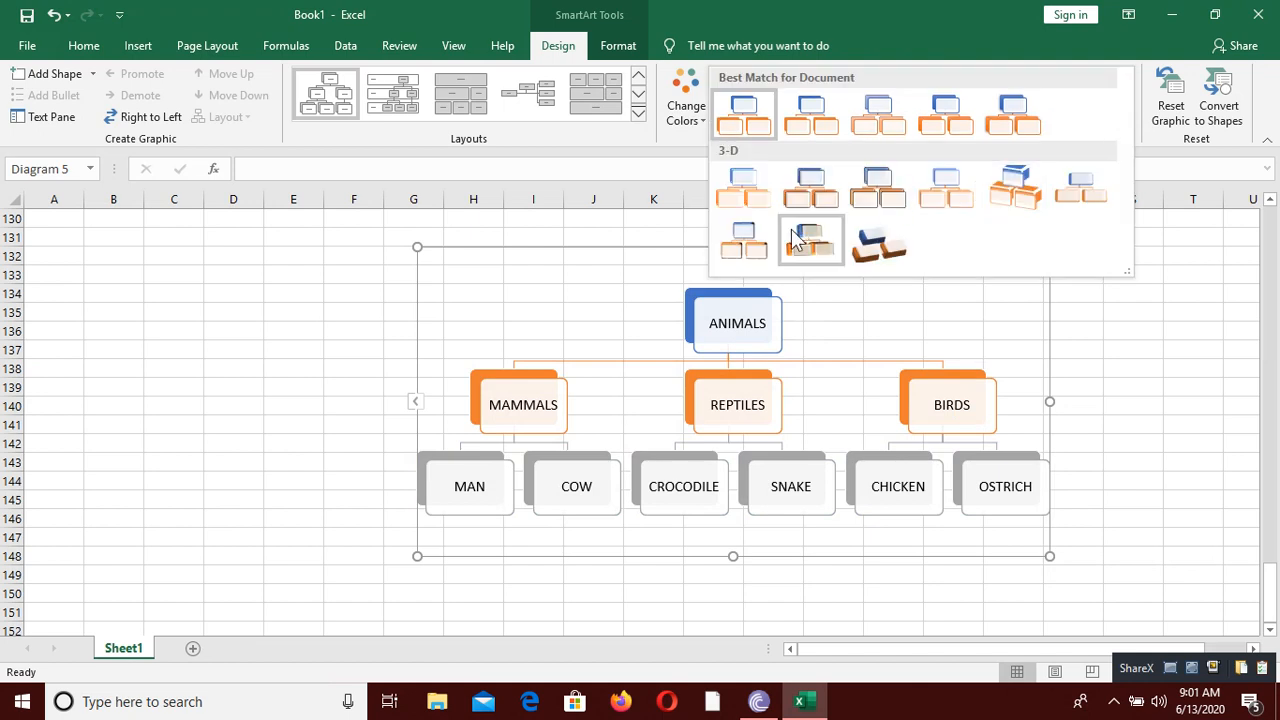
click(818, 205)
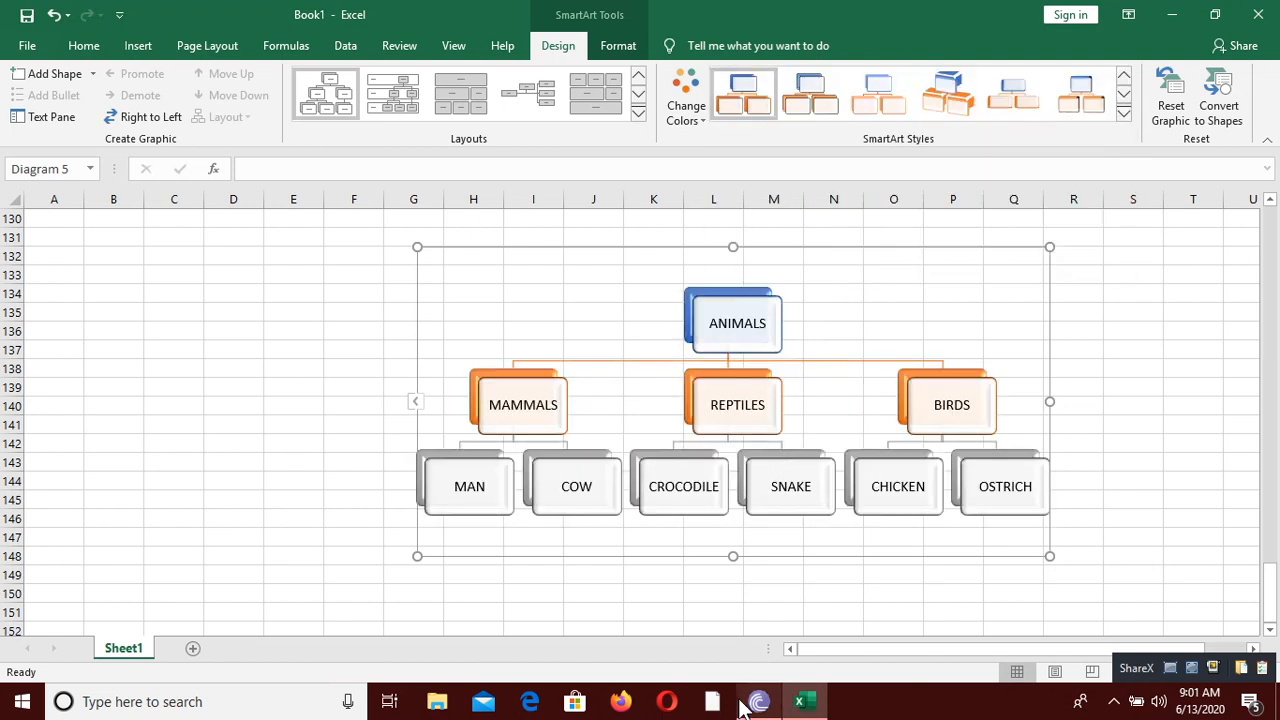
click(746, 594)
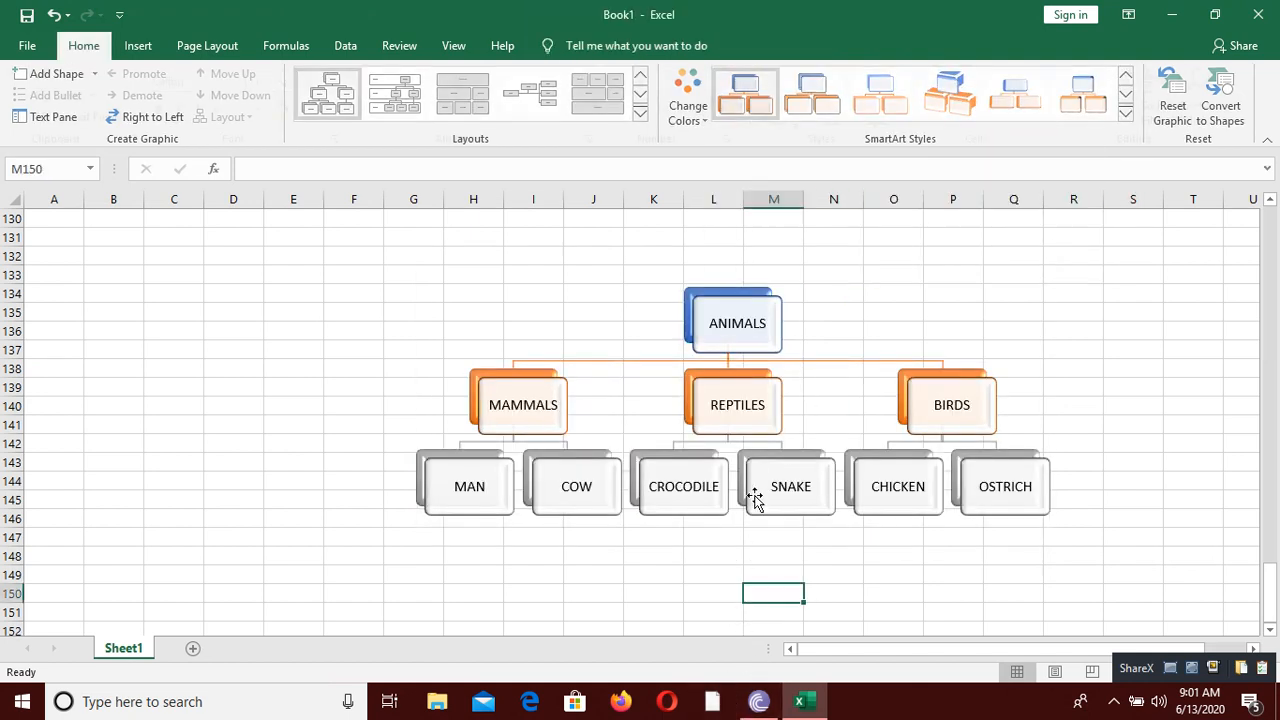
Step: Draw an oval about 2.84" high and 3.06" wide in the empty area spanning columns F to J, rows 99 to 112
scroll(745, 480, down, 20)
click(391, 376)
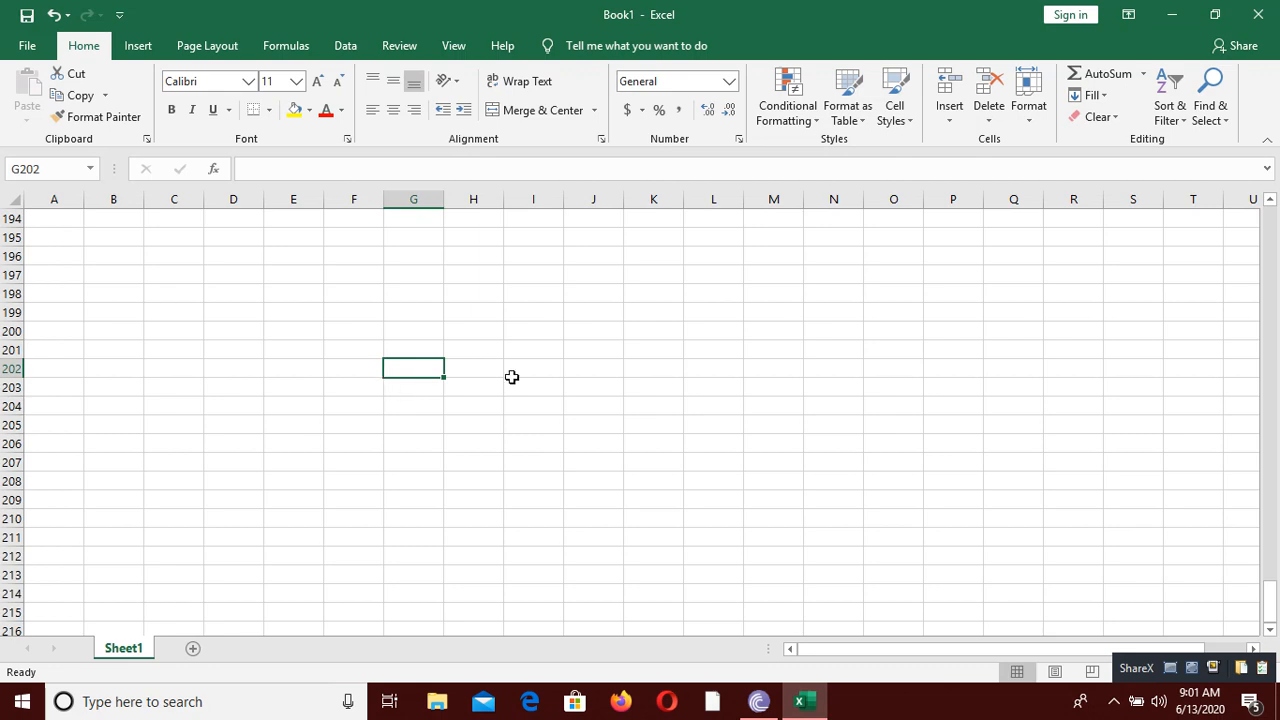
scroll(495, 366, up, 20)
scroll(492, 364, down, 20)
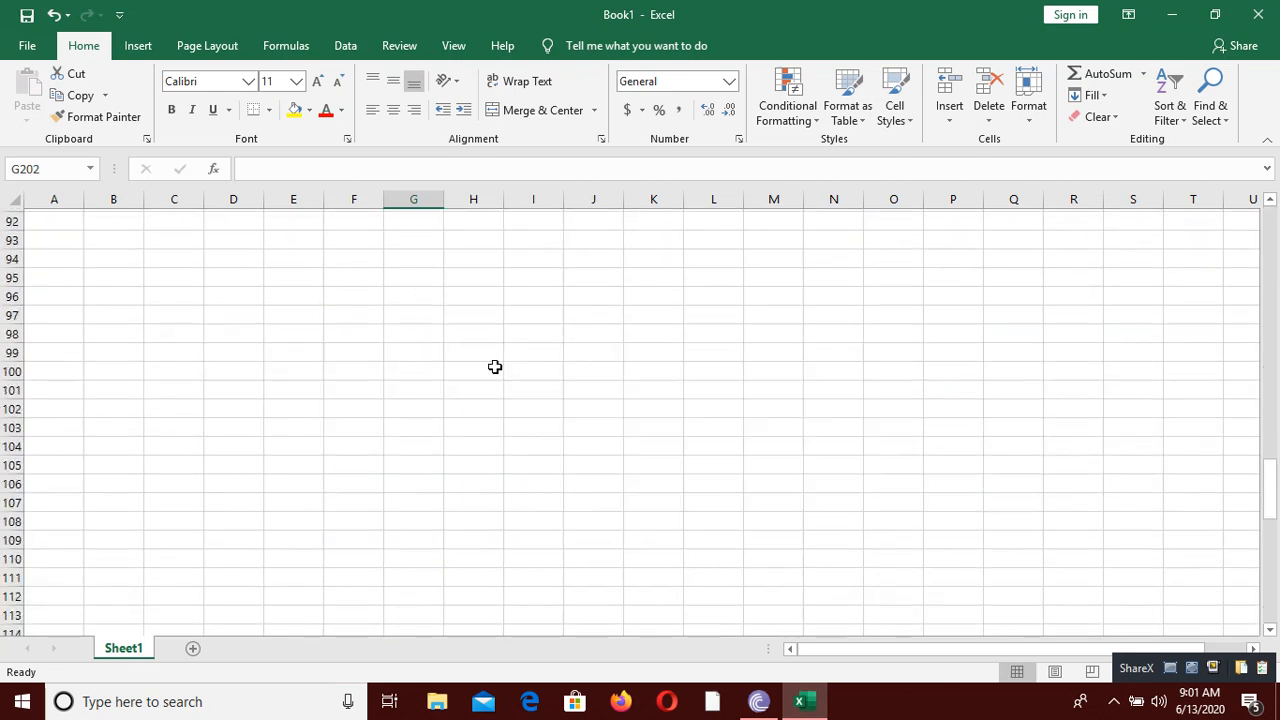
click(151, 330)
click(134, 48)
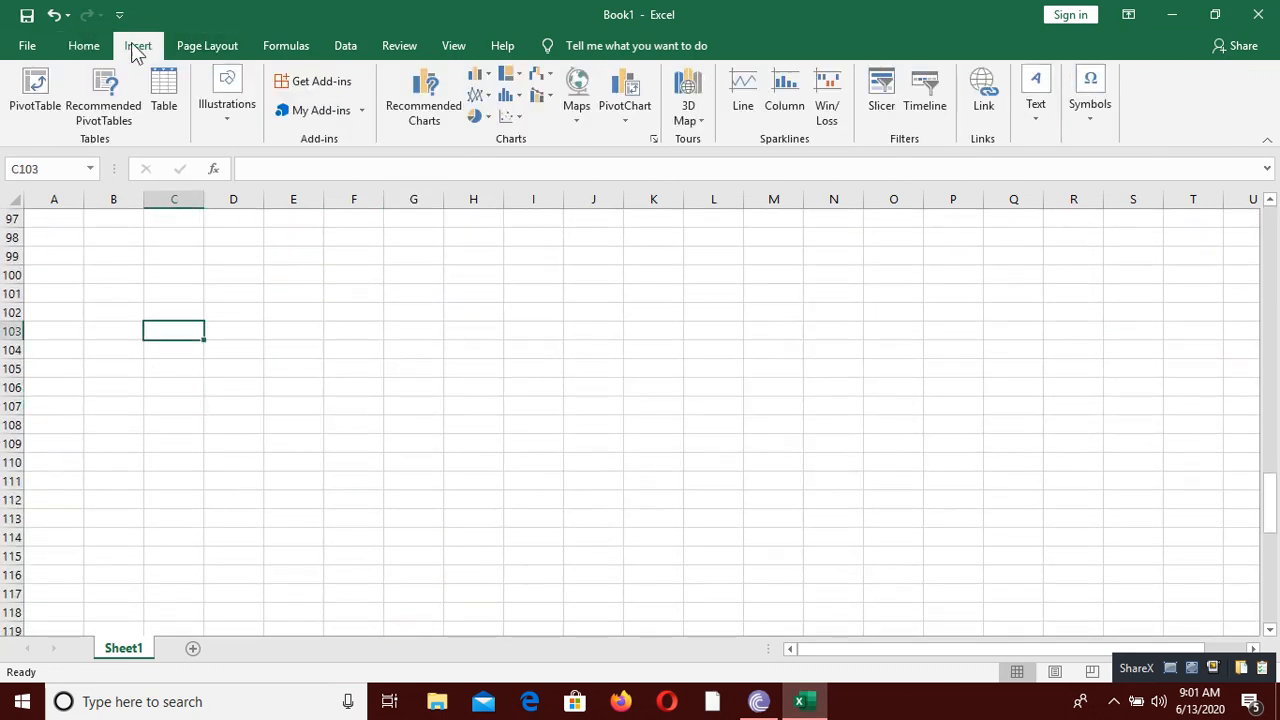
click(241, 117)
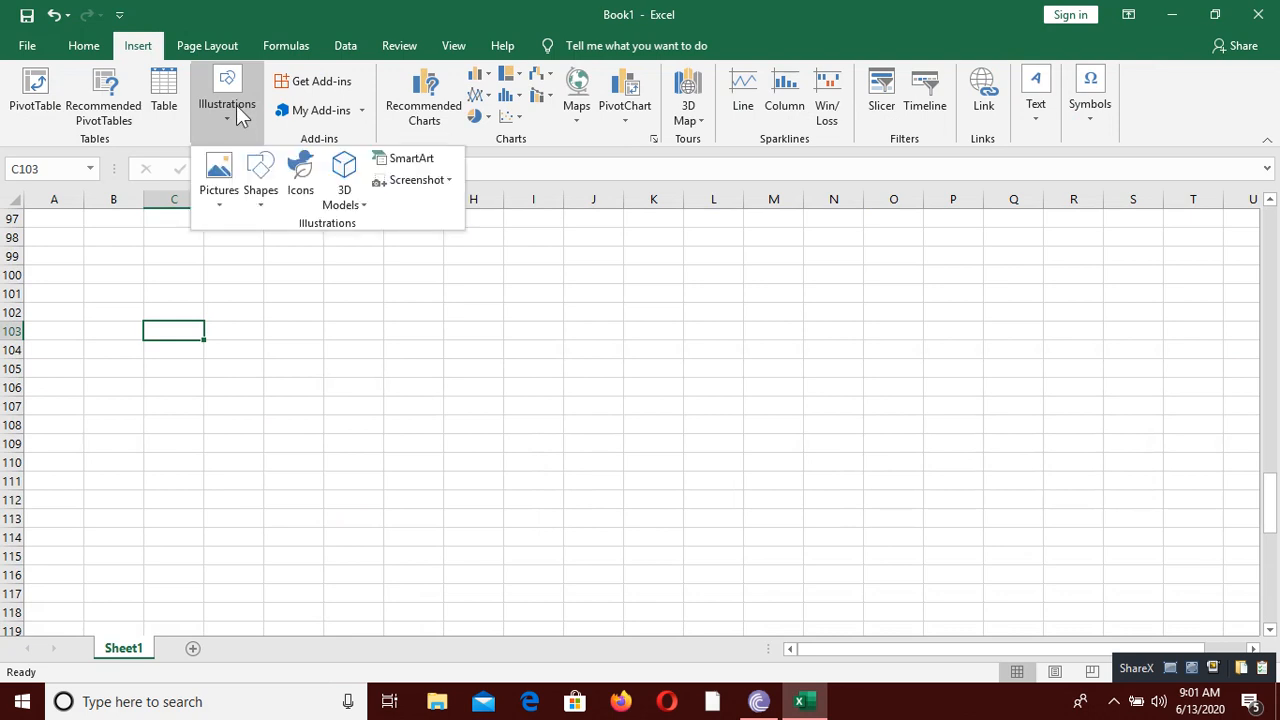
click(264, 210)
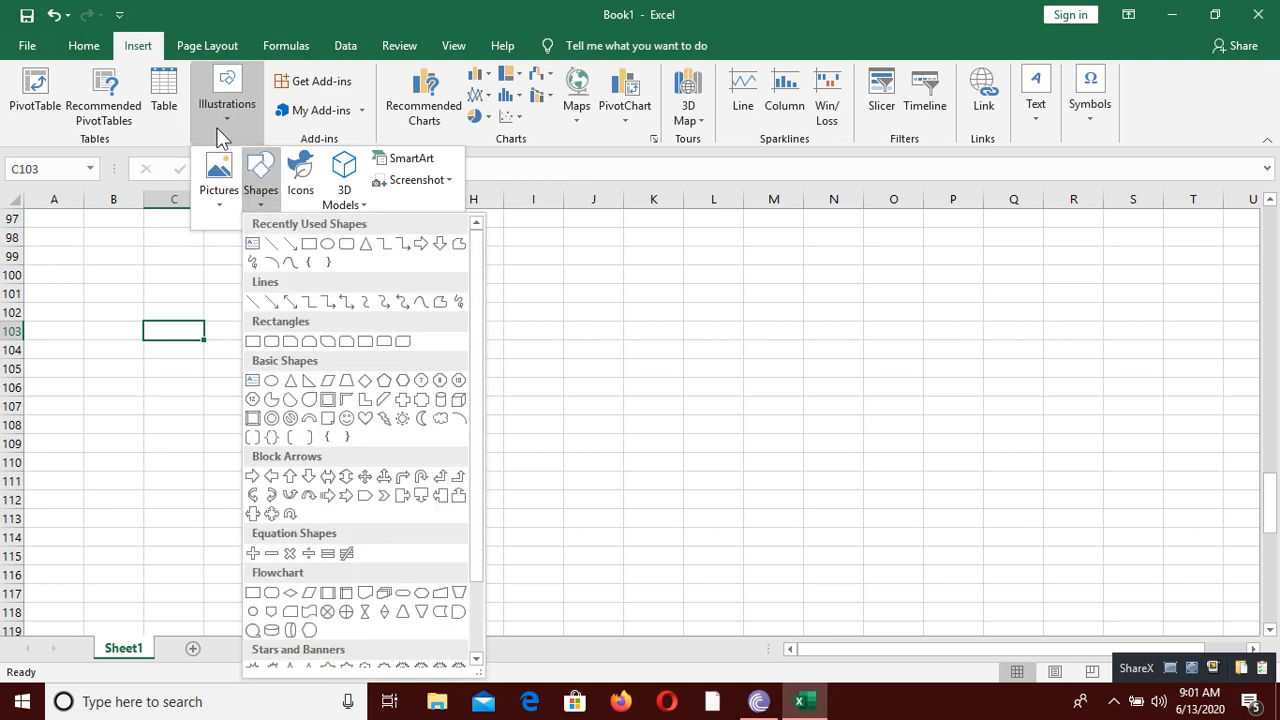
click(341, 244)
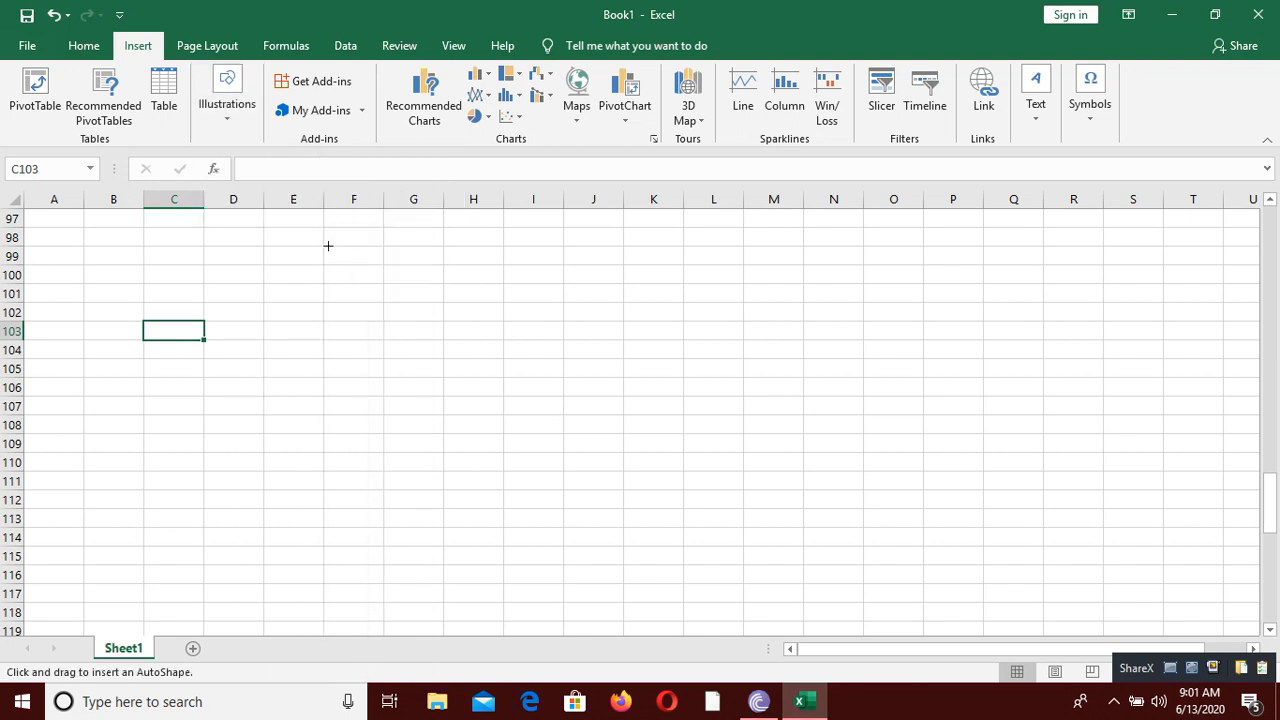
drag(328, 245, 603, 501)
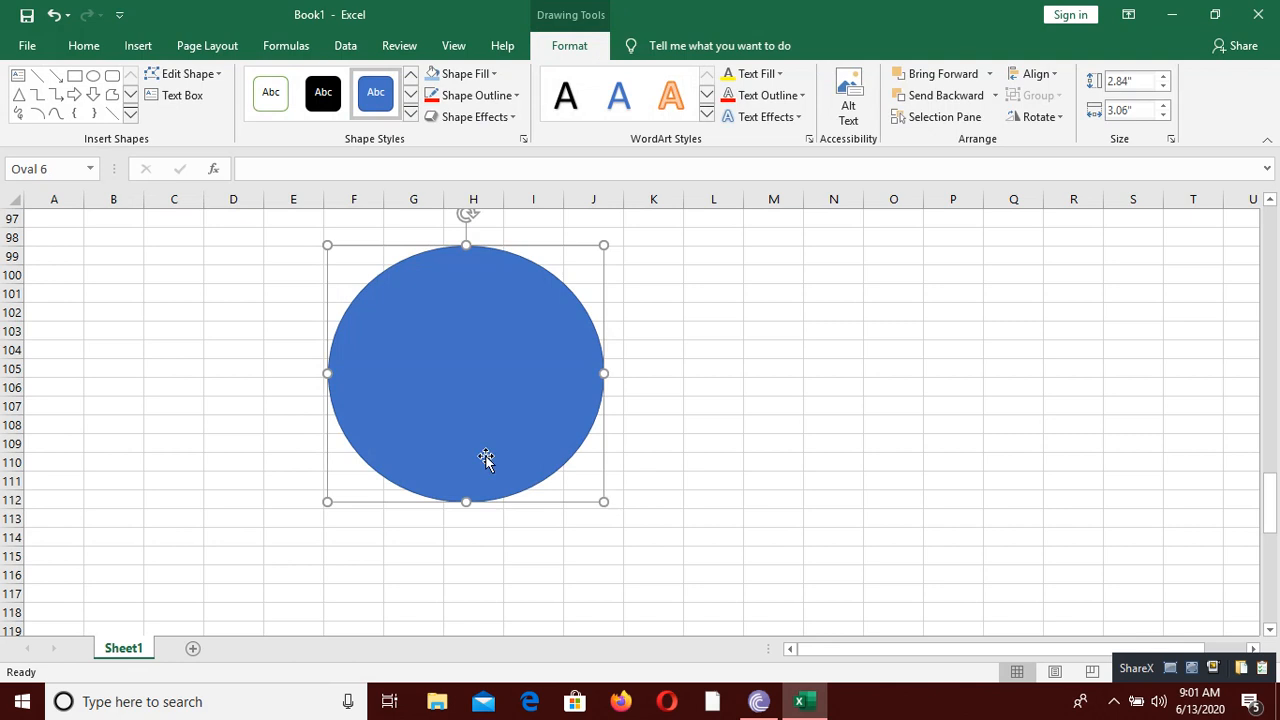
Step: Set the oval's shape fill to Automatic white and deselect the shape
click(488, 75)
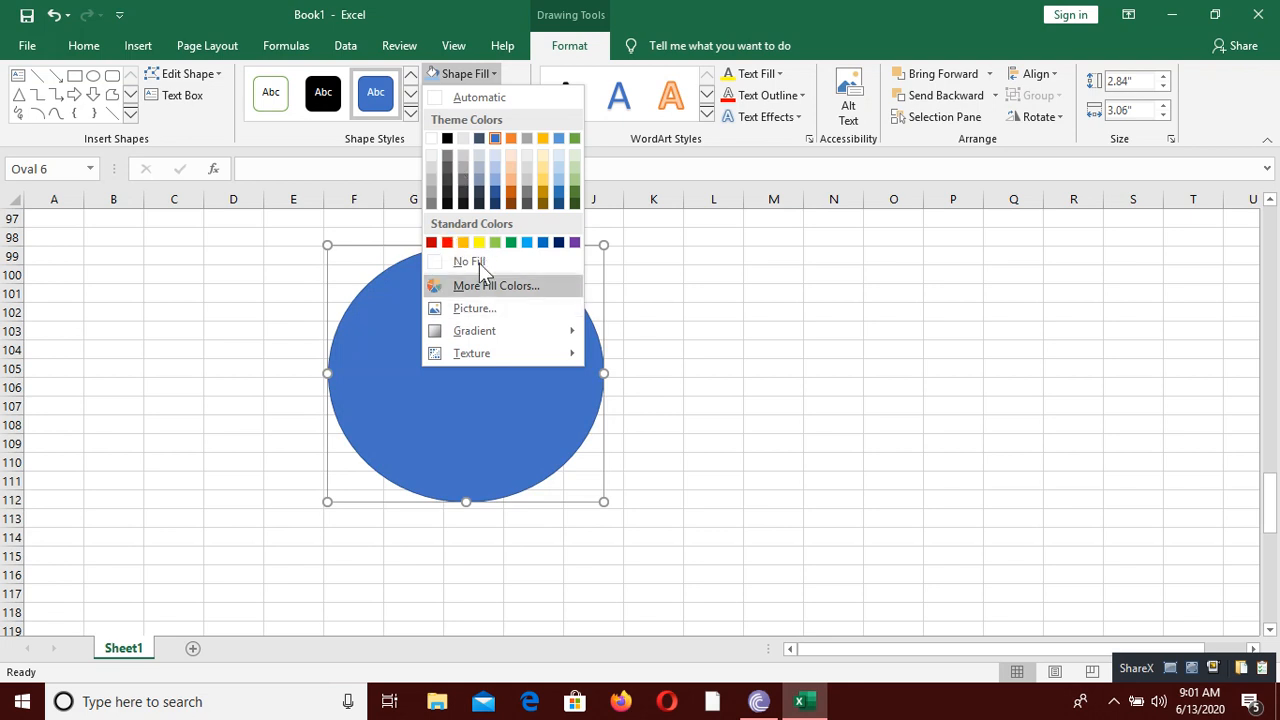
click(445, 96)
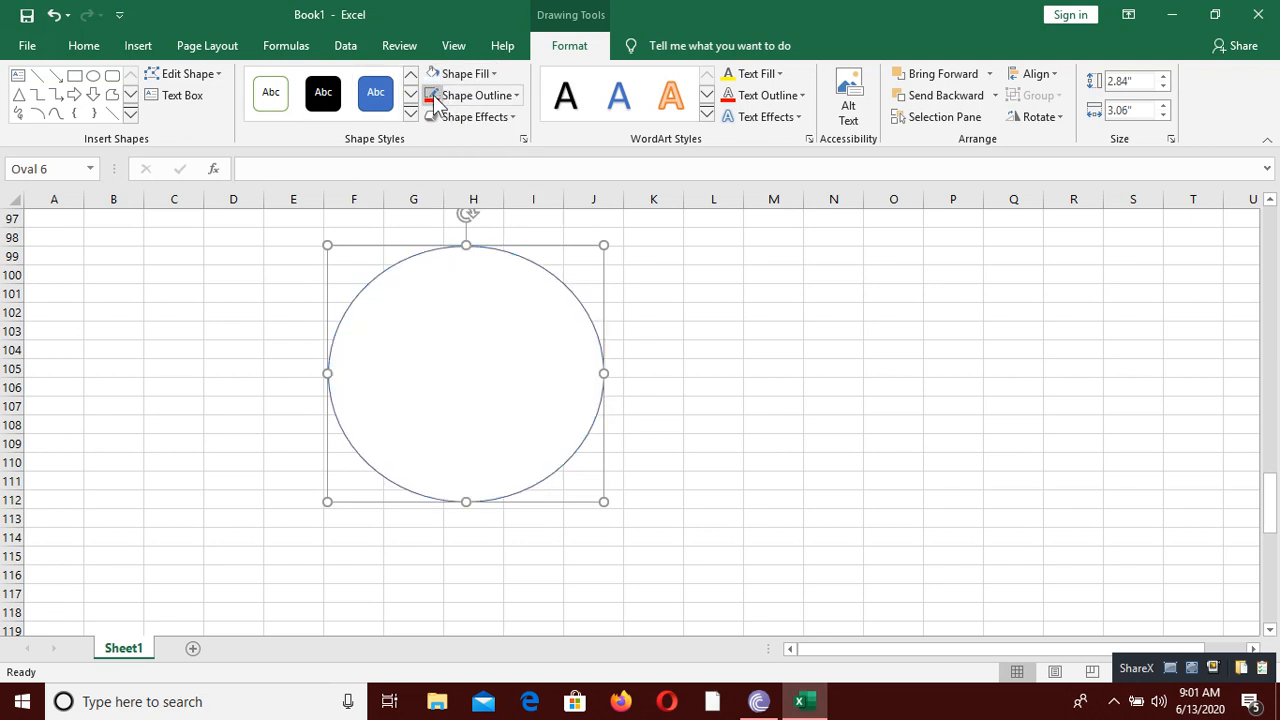
click(711, 367)
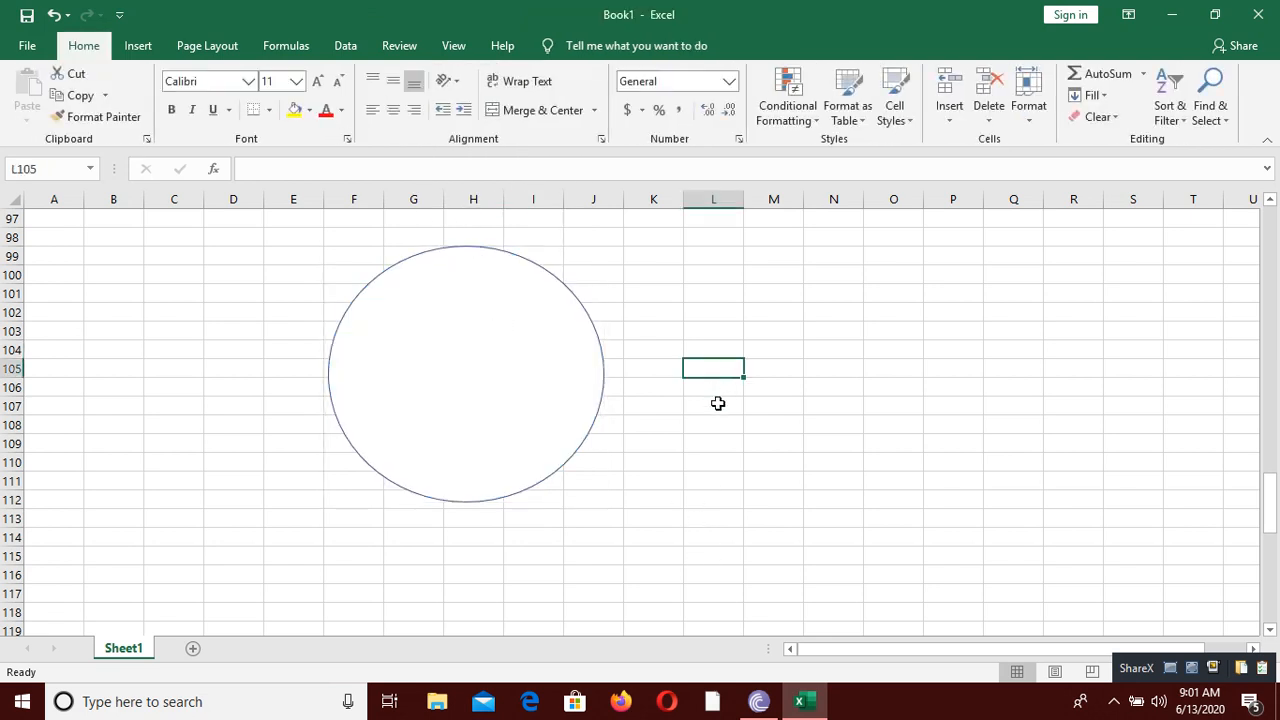
Step: Open the oval for text editing and set its font color to Automatic black
right_click(469, 333)
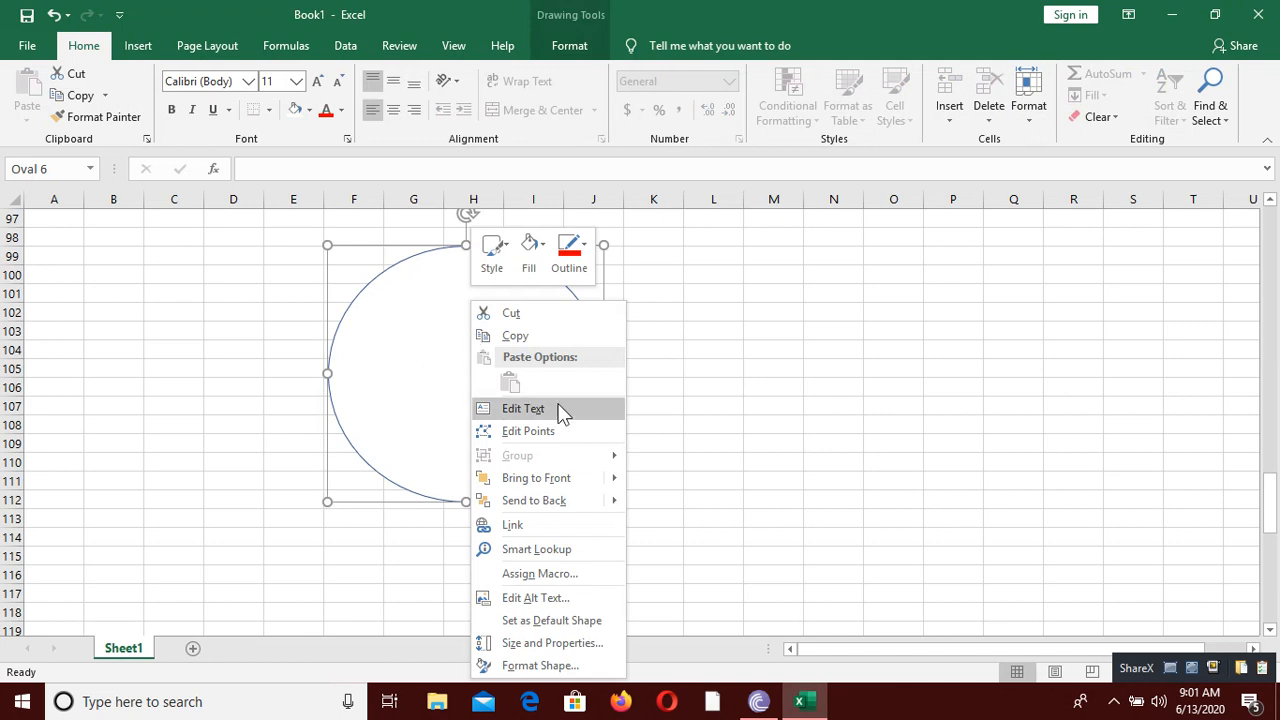
click(560, 410)
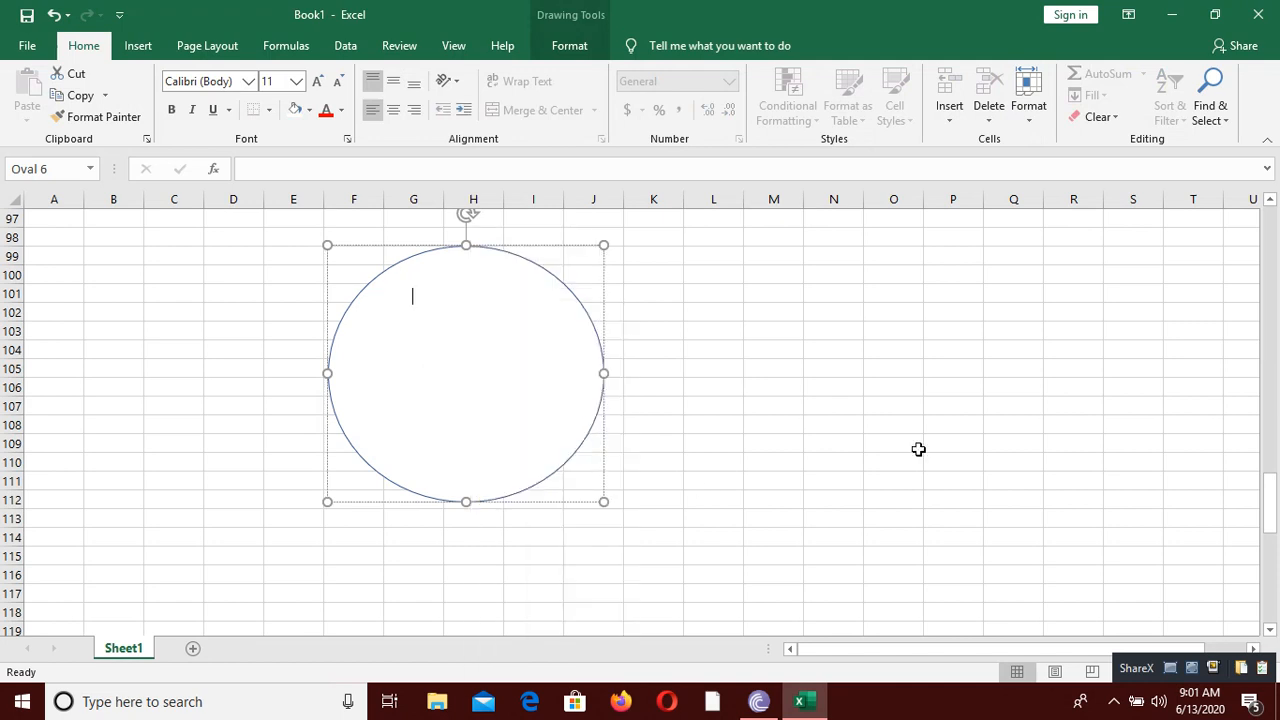
click(332, 115)
click(342, 111)
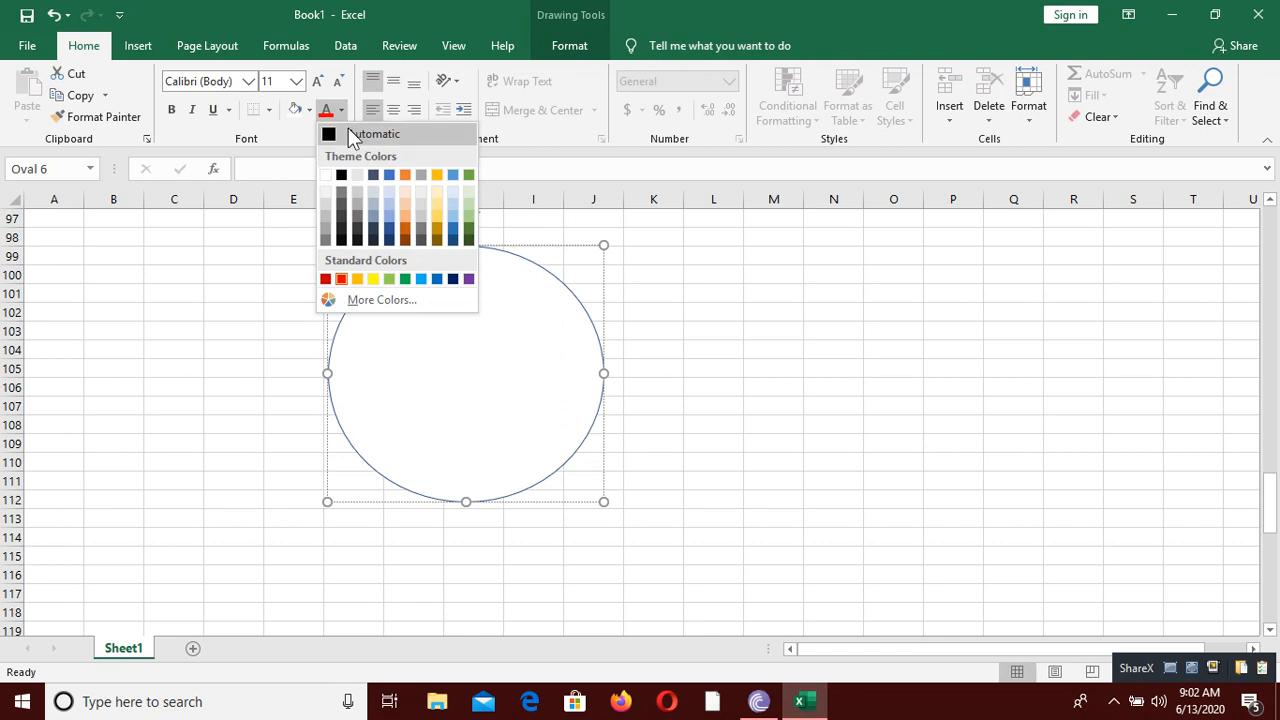
click(355, 133)
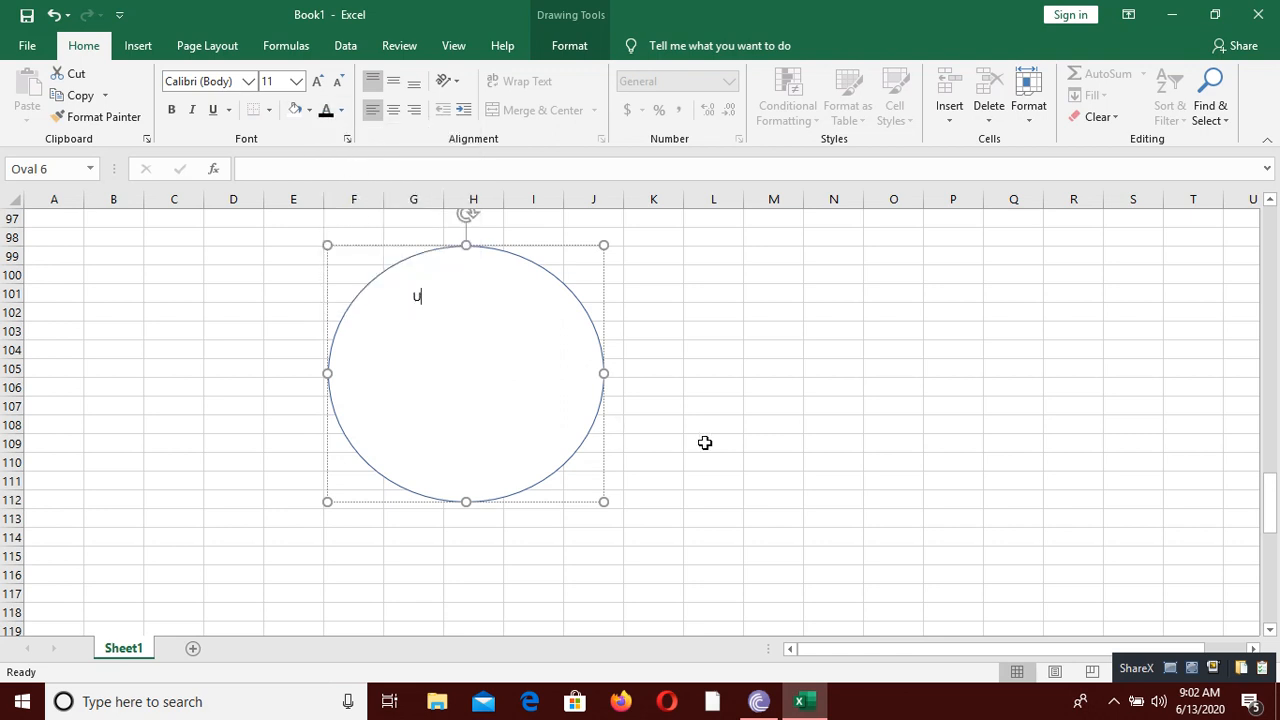
Step: Enter UNITY as the oval's text and finish editing it
text(TY)
click(832, 441)
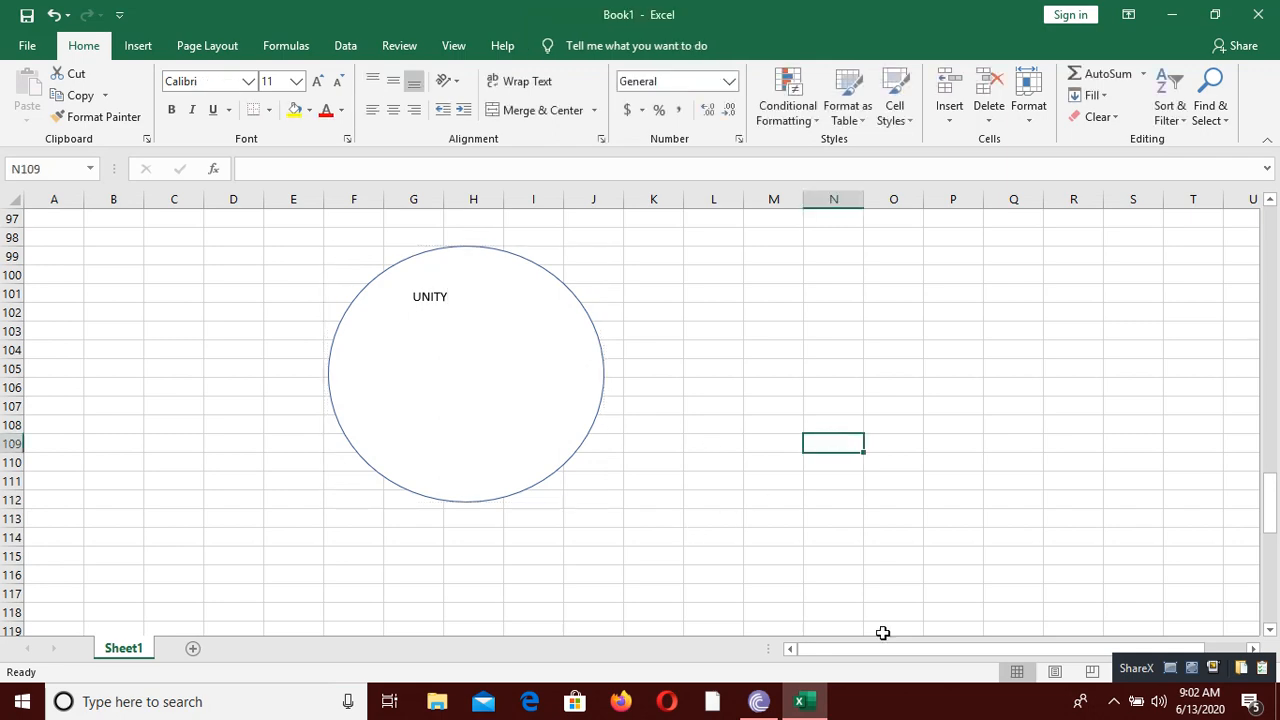
click(551, 397)
Step: Draw a tilted-down ribbon banner about 0.95" high and 5.26" wide in the empty area spanning columns E to M, rows 196 to 200
scroll(826, 468, down, 20)
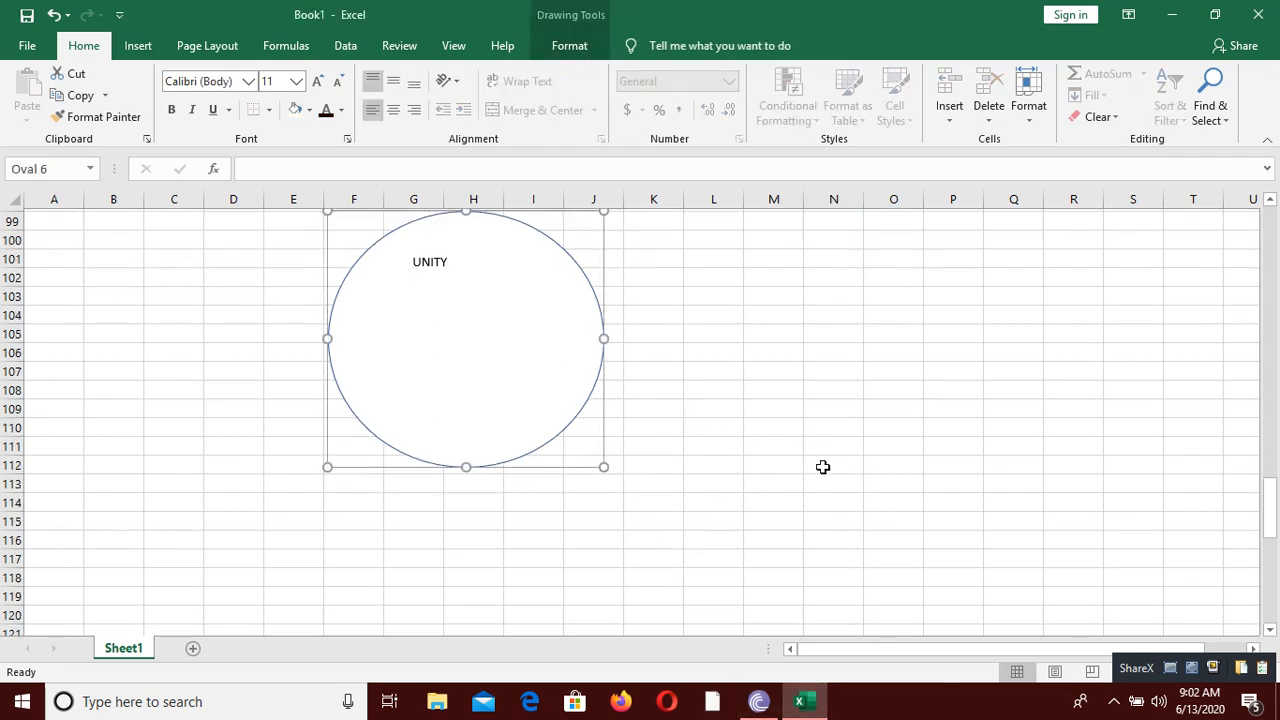
scroll(829, 469, up, 20)
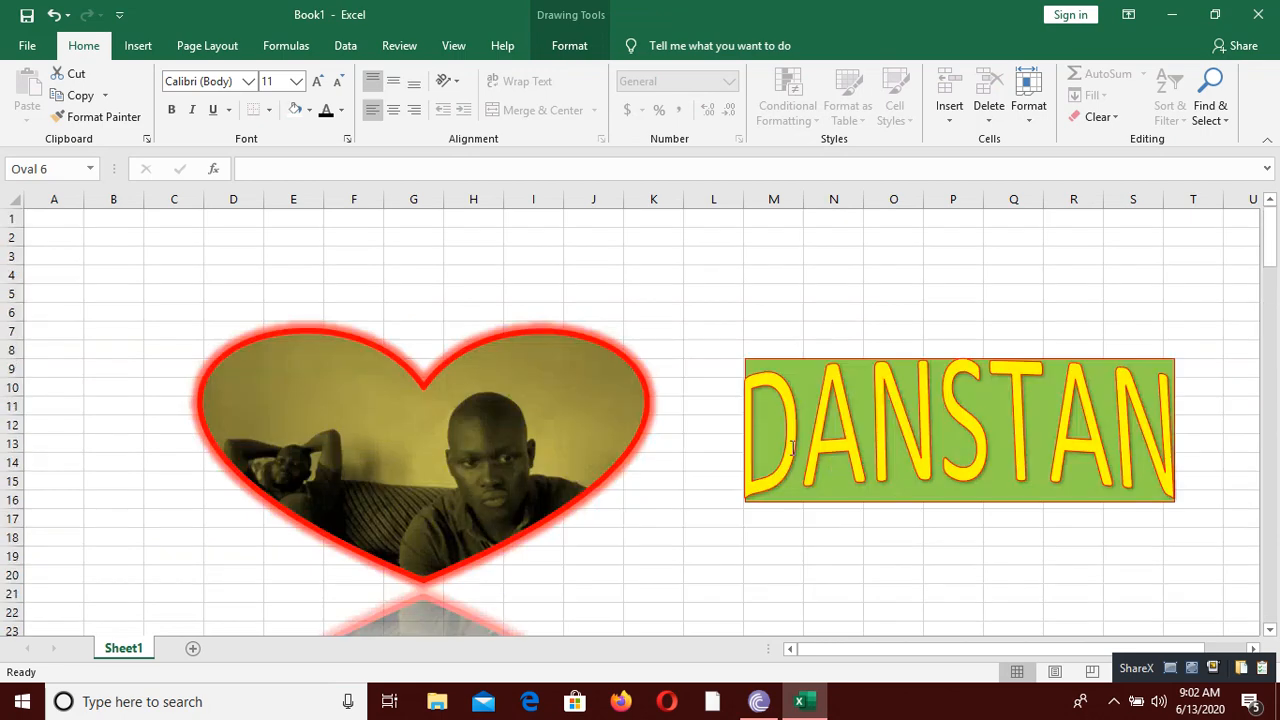
scroll(830, 483, down, 20)
scroll(830, 484, down, 20)
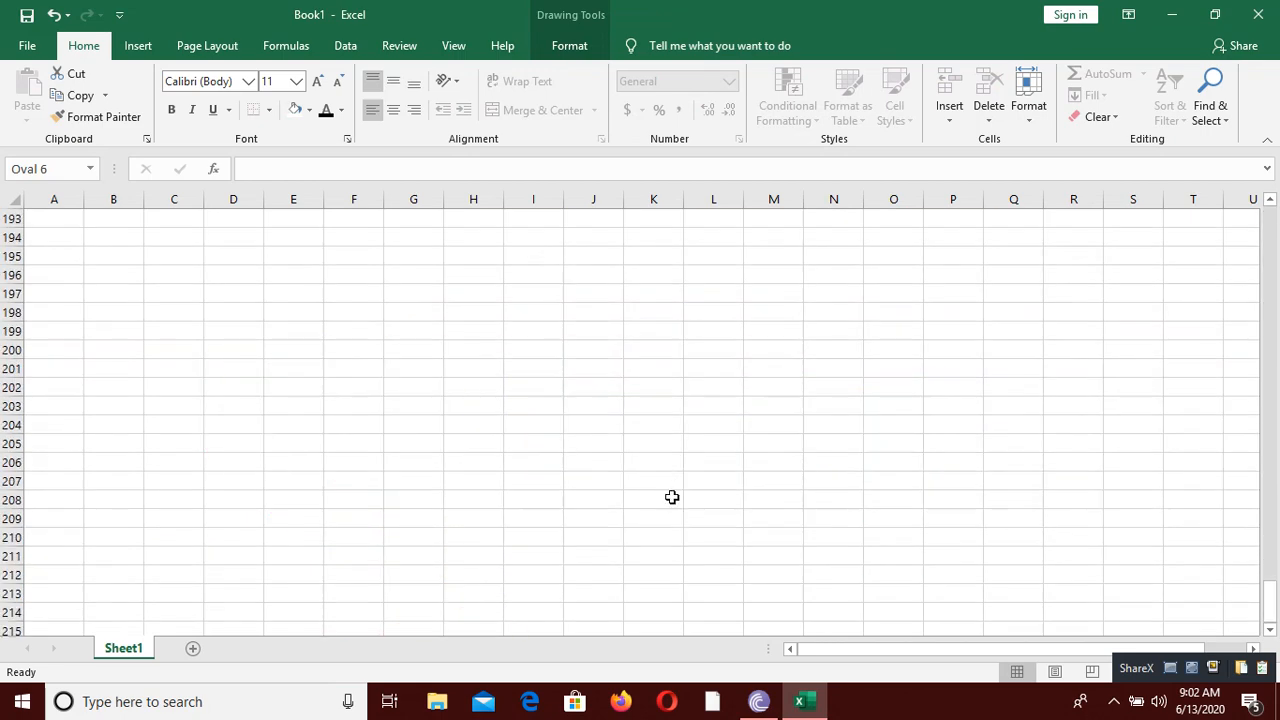
click(472, 355)
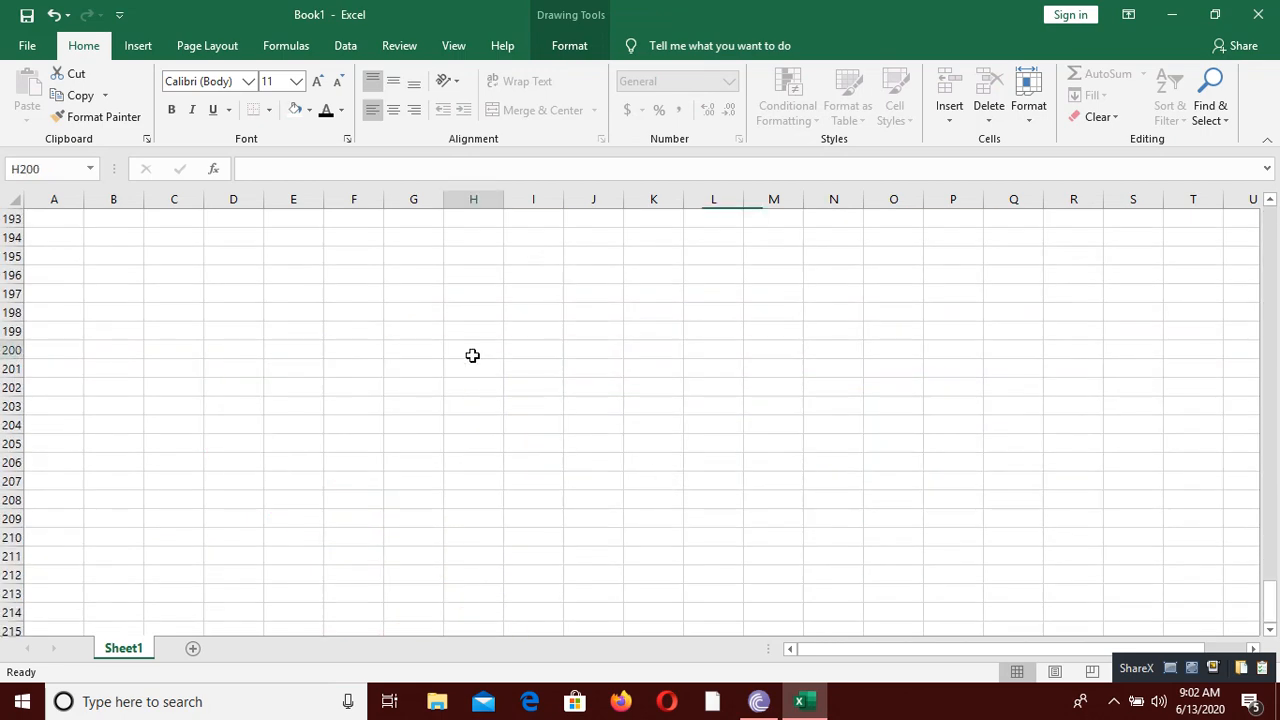
click(140, 50)
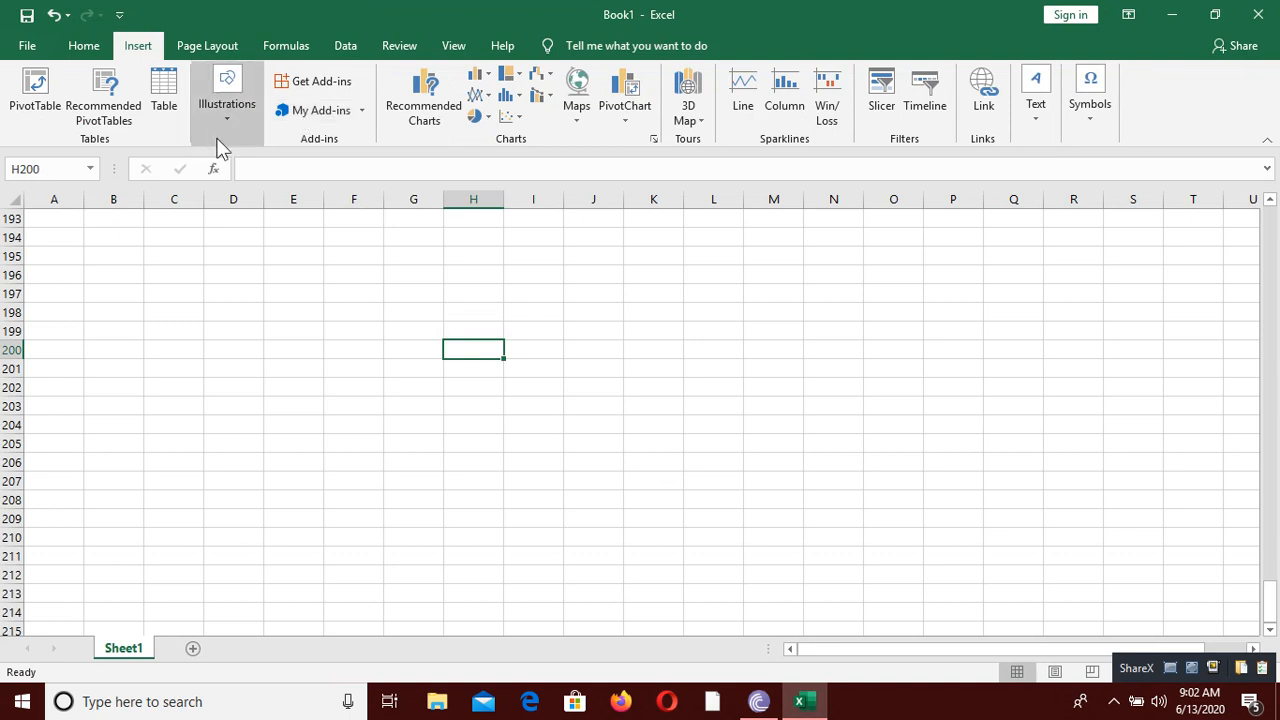
click(222, 145)
click(278, 200)
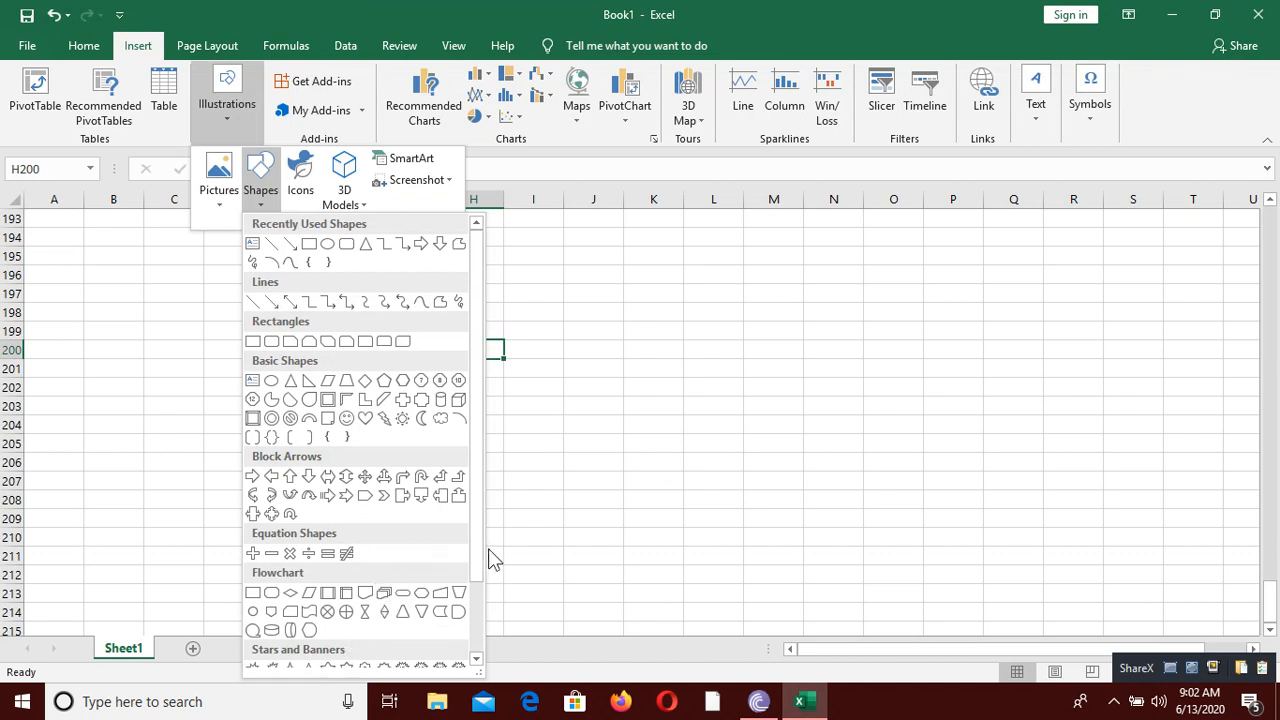
drag(479, 555, 480, 648)
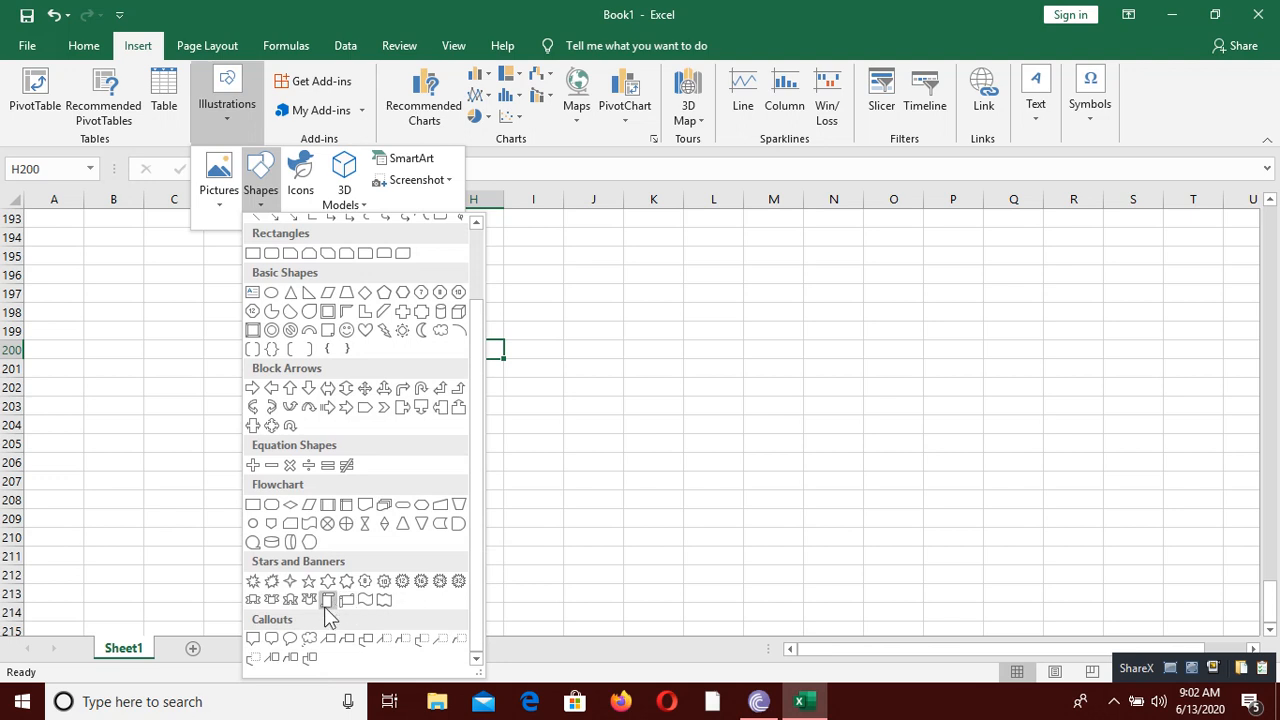
click(271, 599)
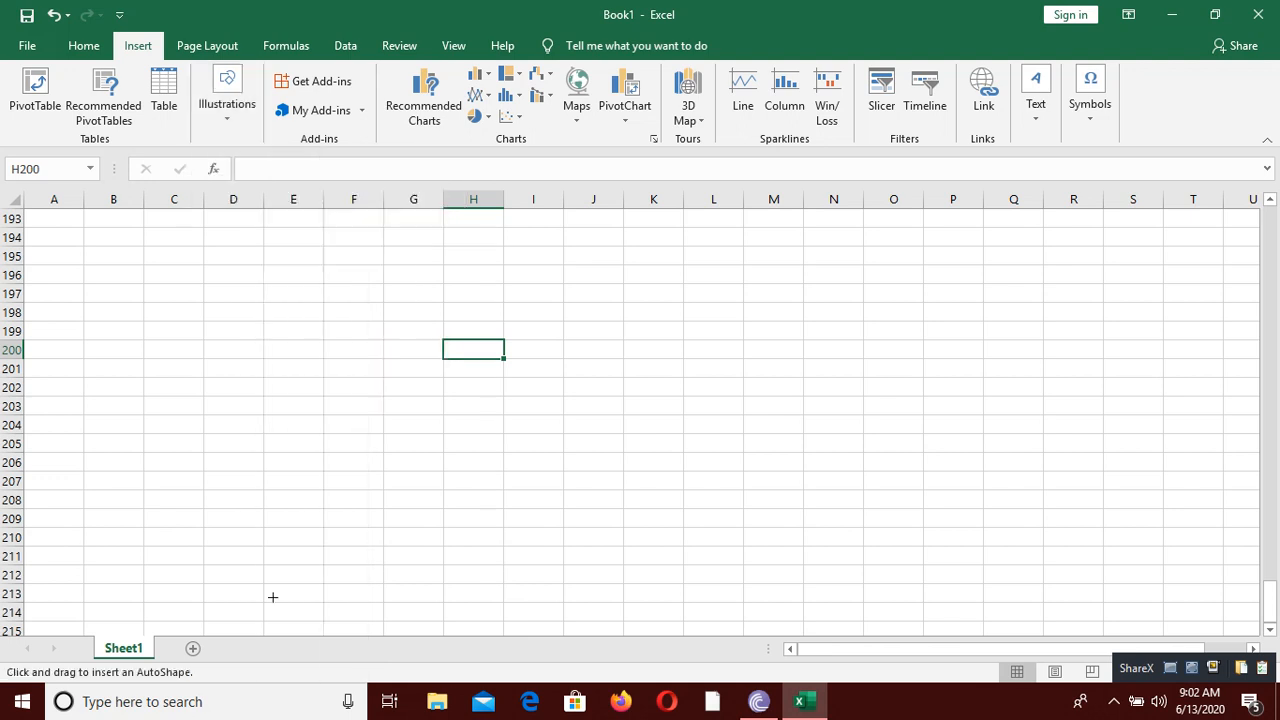
mouse_move(297, 268)
mouse_down()
mouse_move(803, 353)
mouse_move(771, 354)
mouse_up()
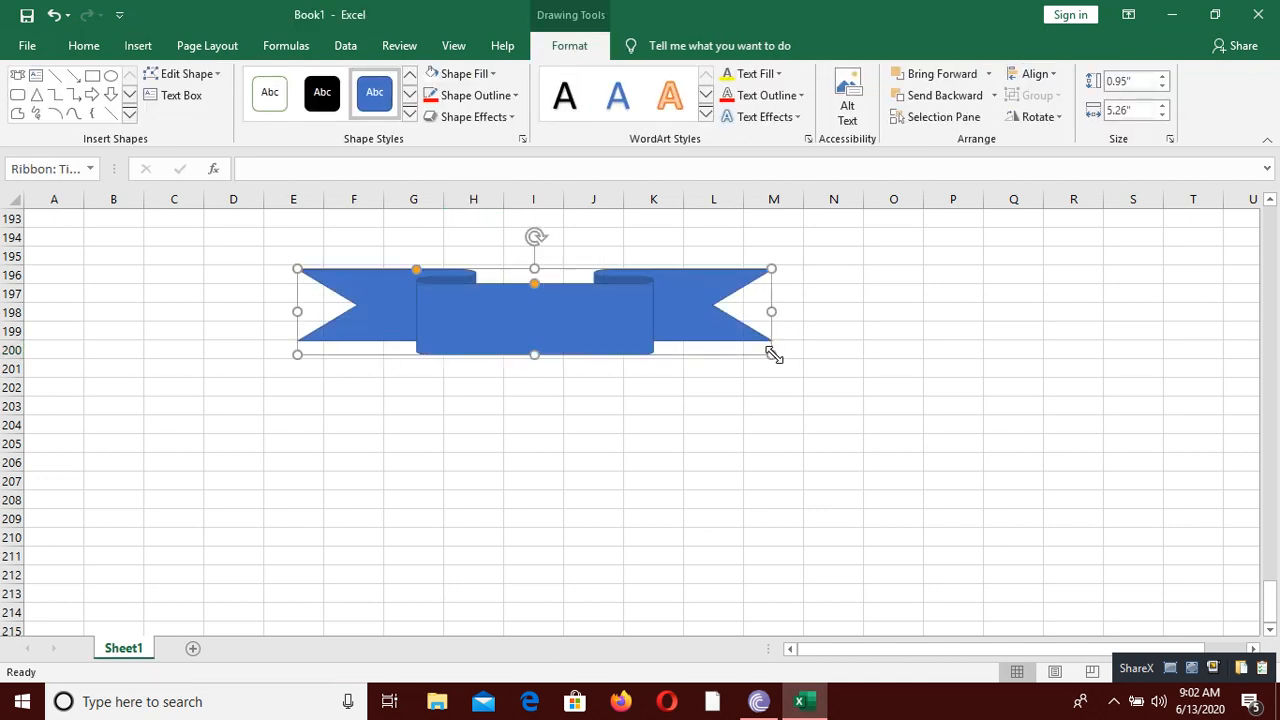
Step: Fill the ribbon banner with the standard orange color and add the text UNITY COLLEGE to it
click(478, 75)
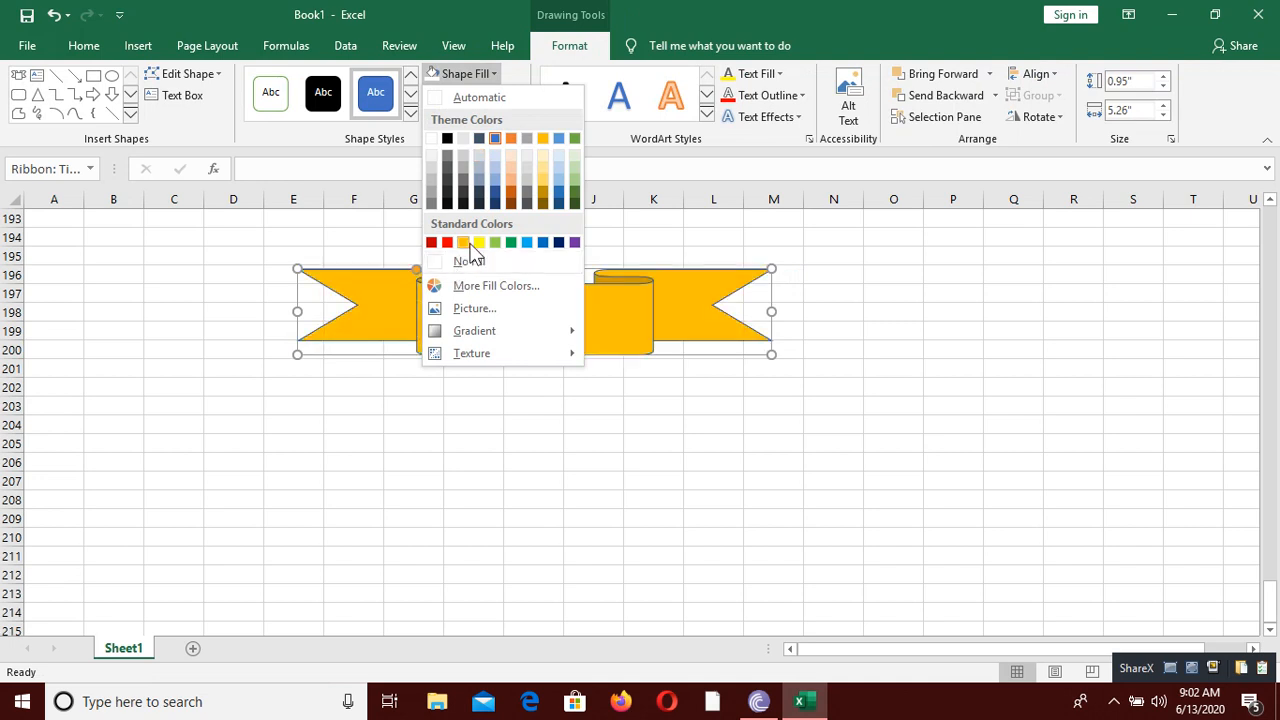
click(466, 243)
right_click(510, 317)
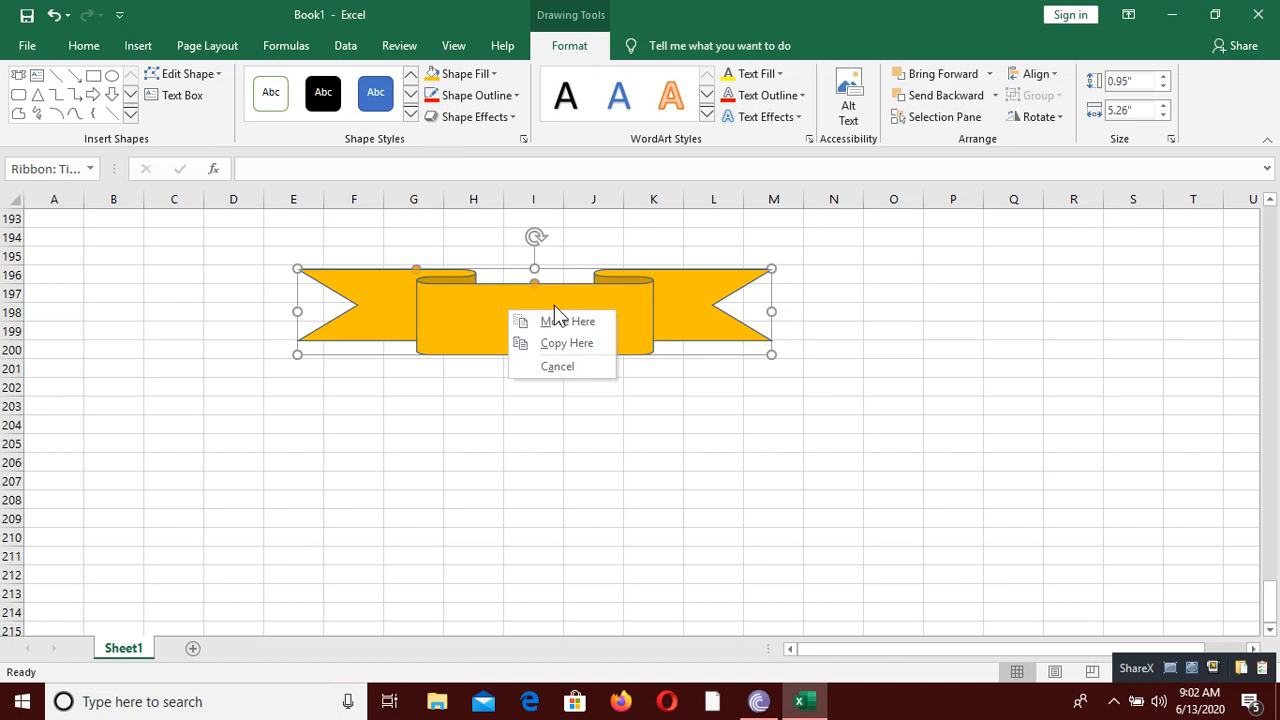
click(554, 305)
right_click(554, 305)
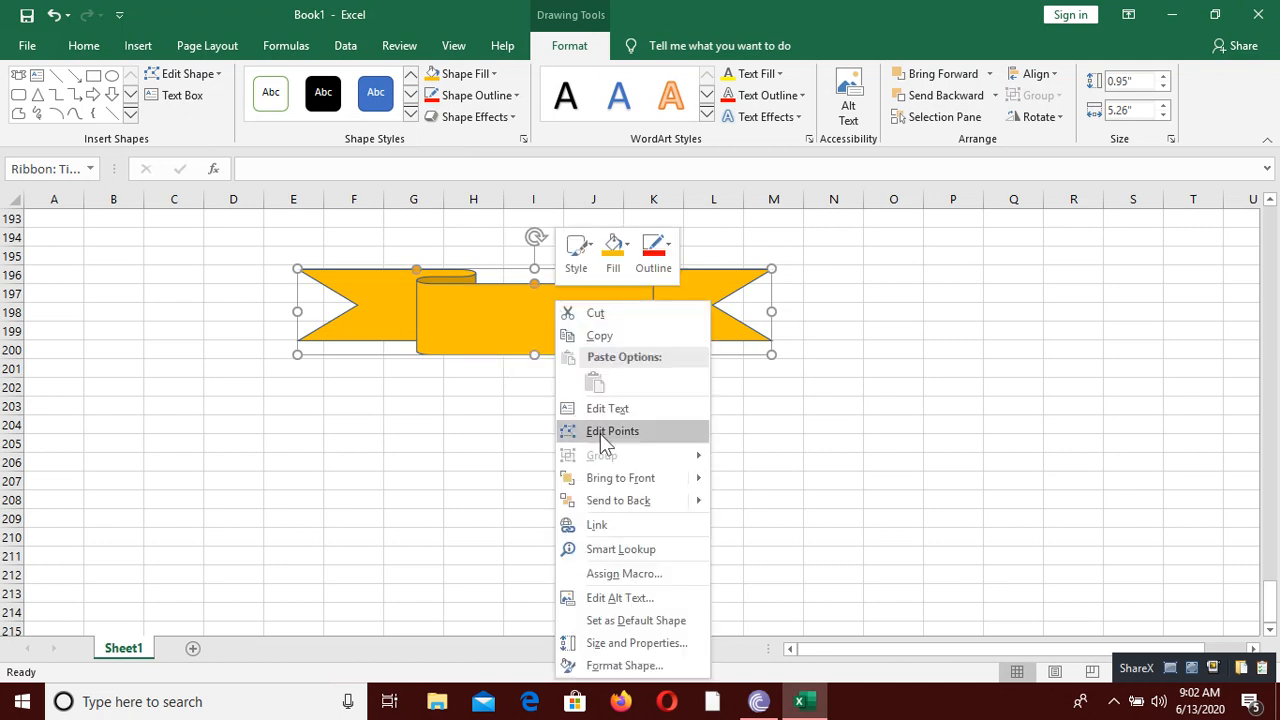
click(646, 400)
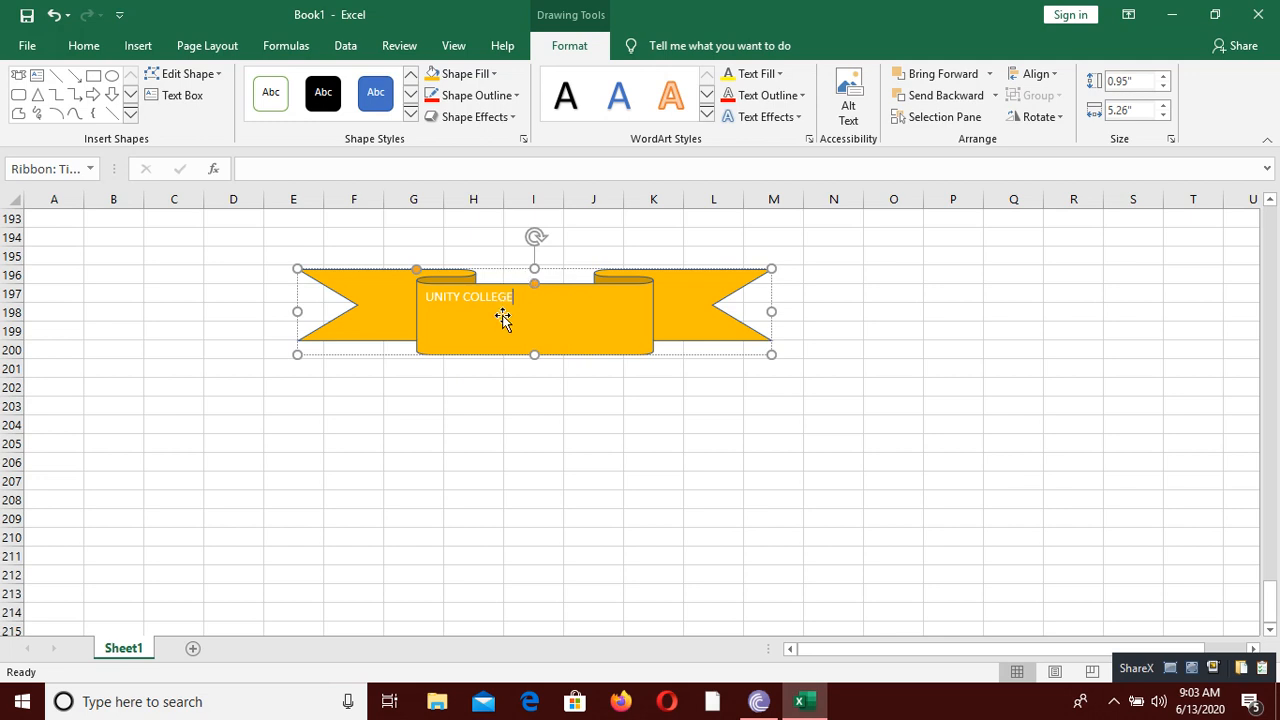
Step: Format the banner's UNITY COLLEGE text as bold, 24 pt and horizontally centered, and deselect the banner
key(ctrl+a)
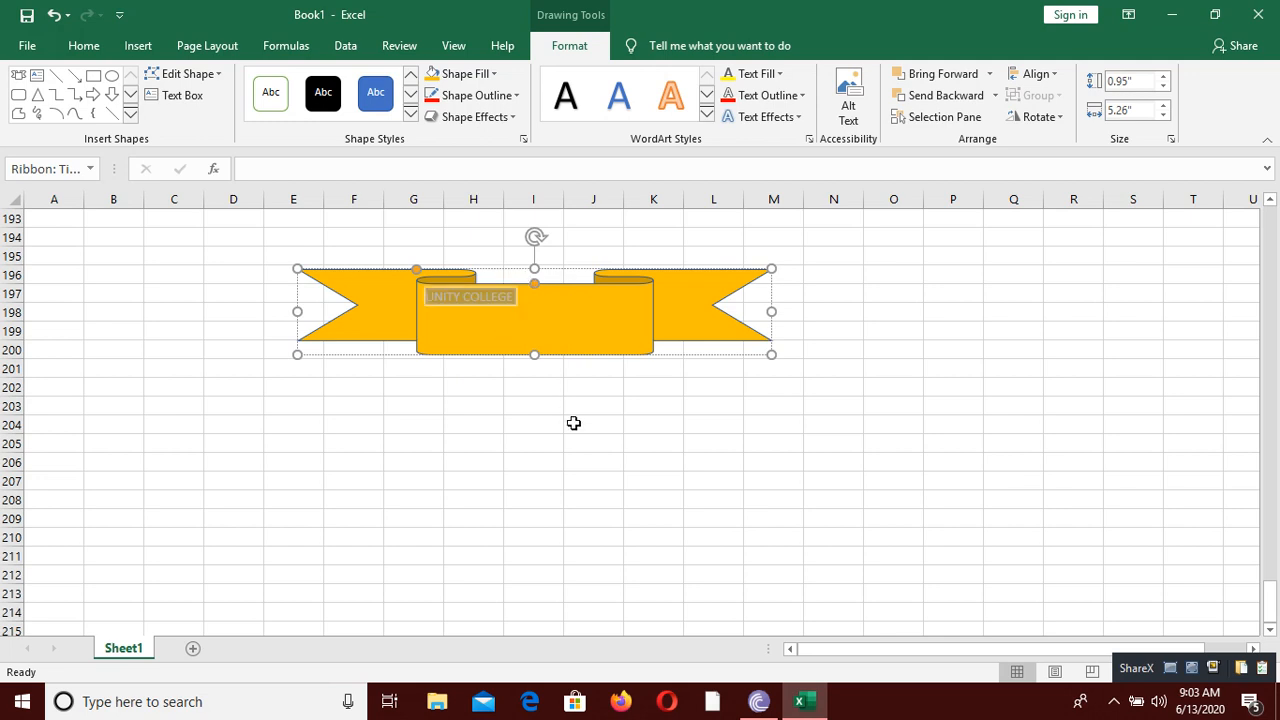
click(86, 46)
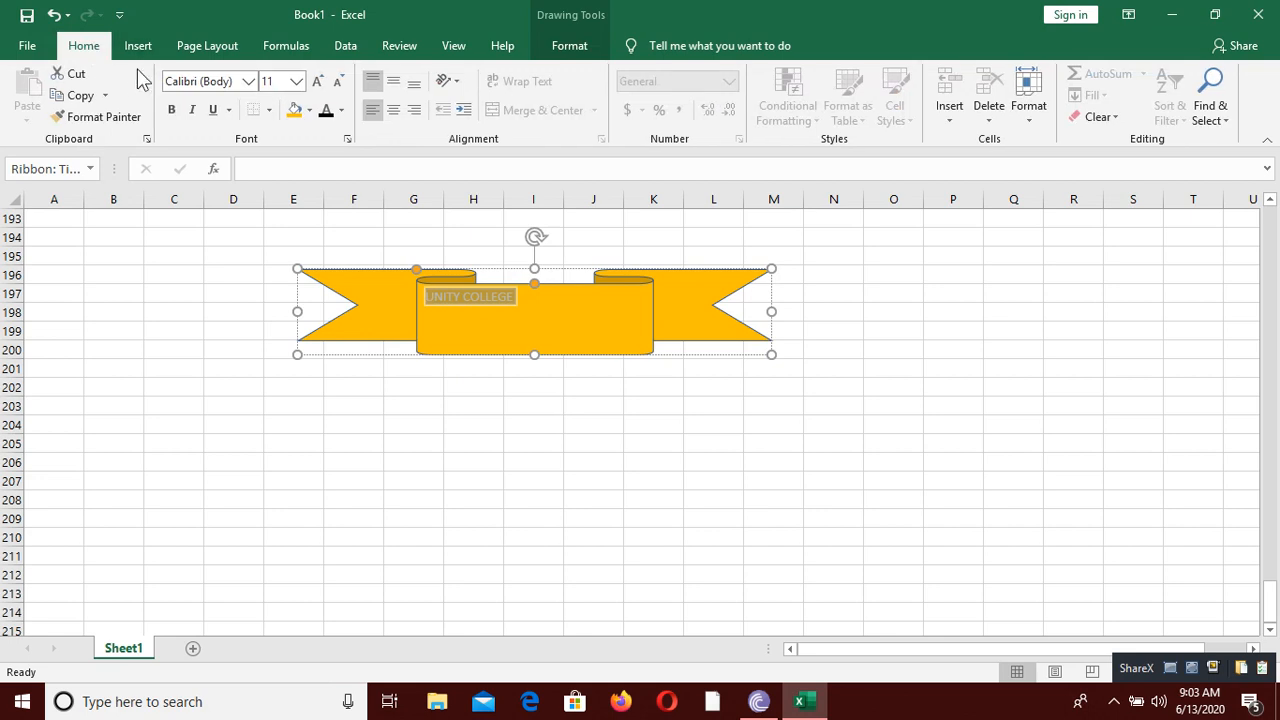
click(171, 110)
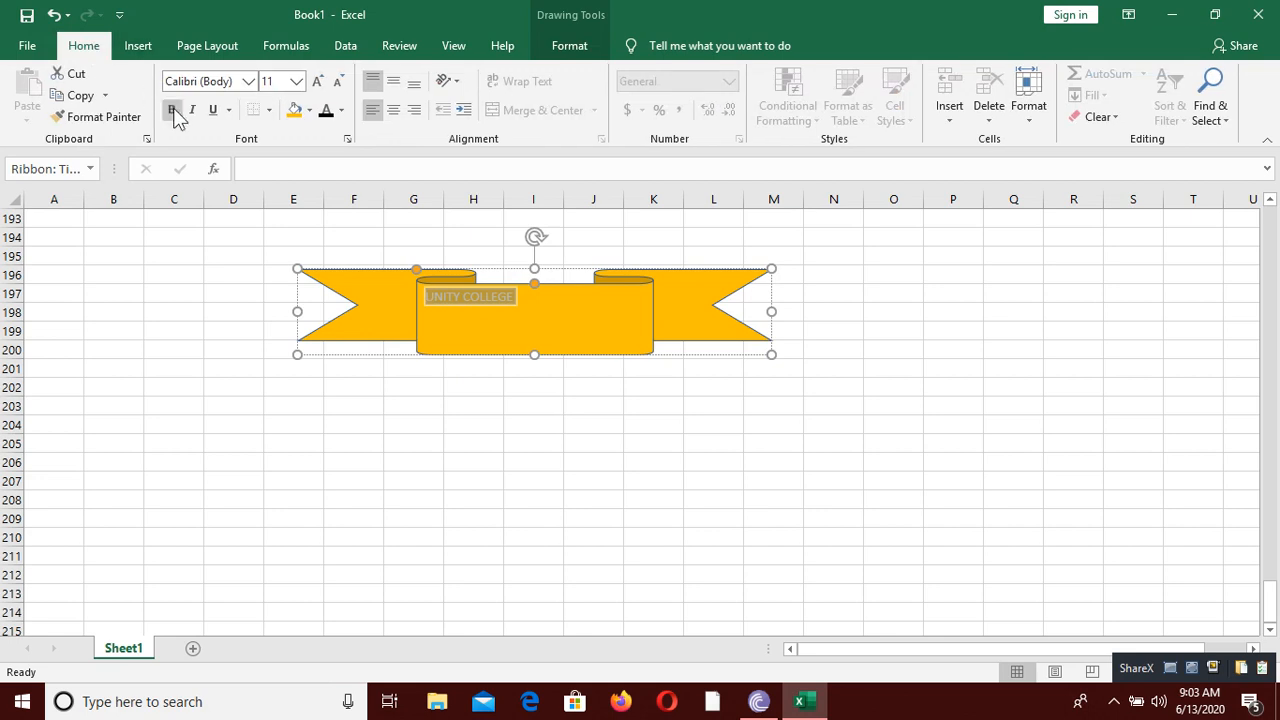
click(319, 81)
click(319, 81)
click(319, 81)
click(319, 81)
click(319, 81)
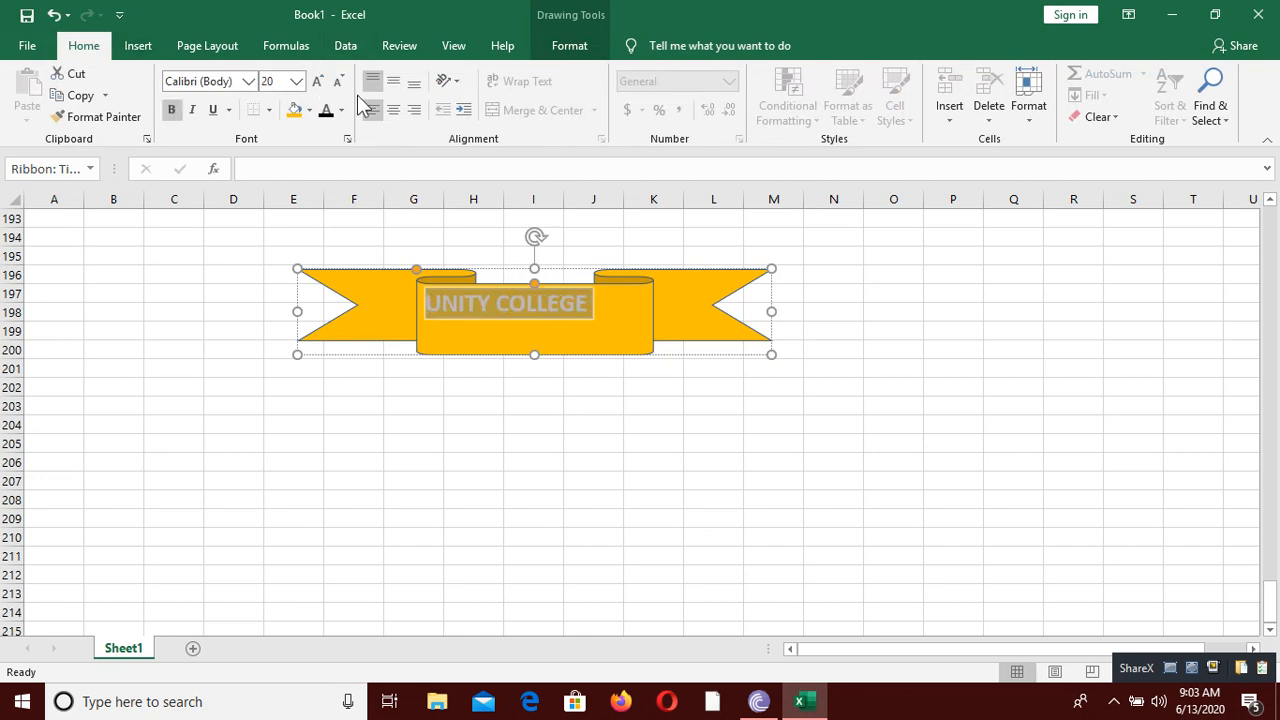
click(395, 112)
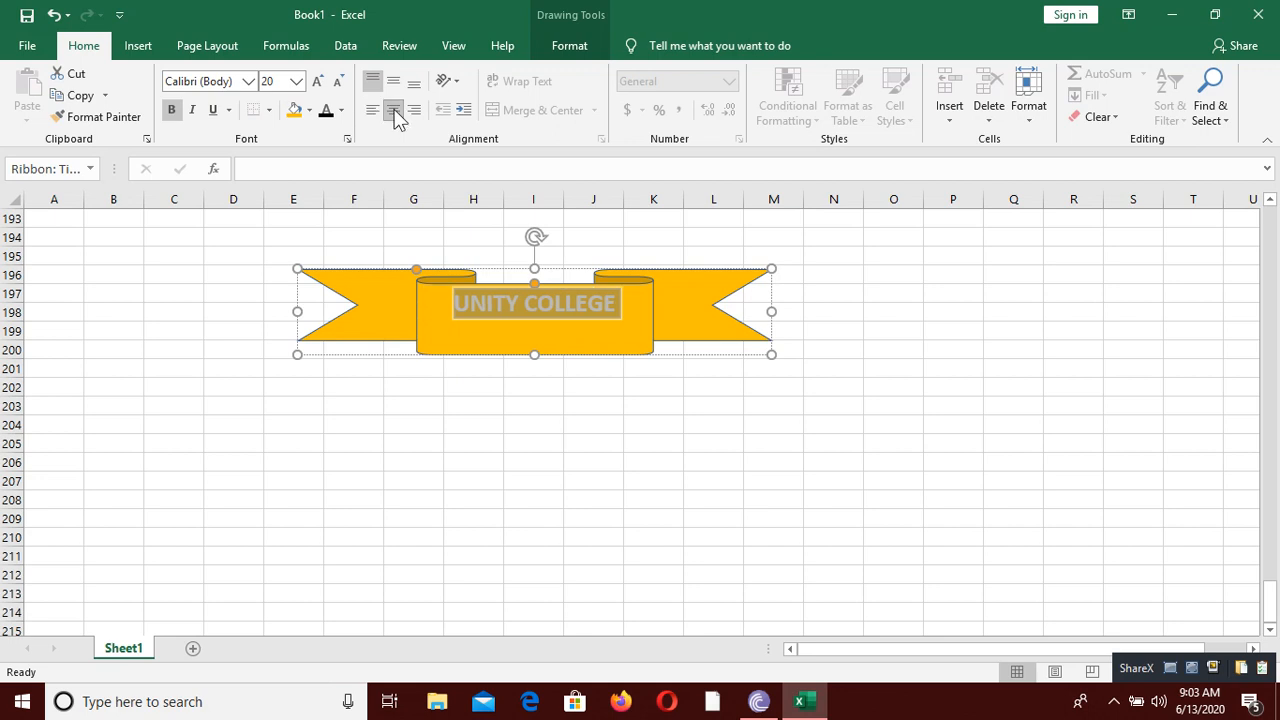
click(318, 81)
click(318, 81)
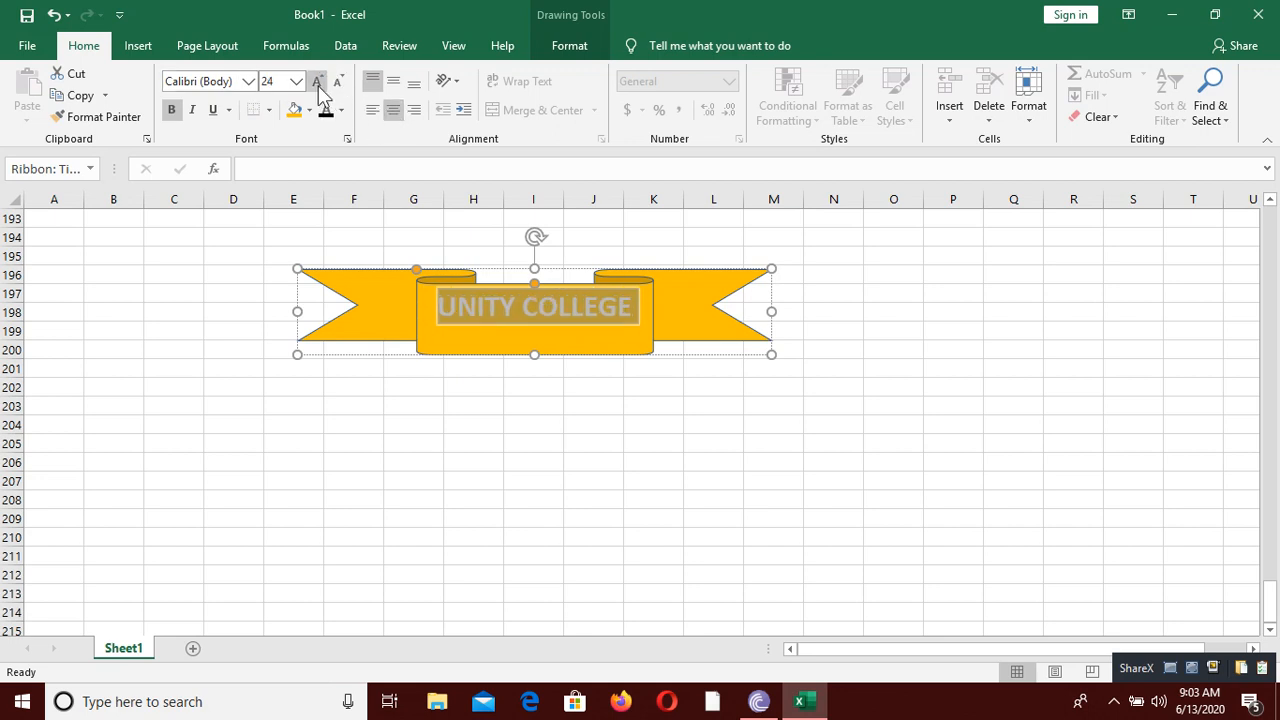
click(319, 84)
click(319, 84)
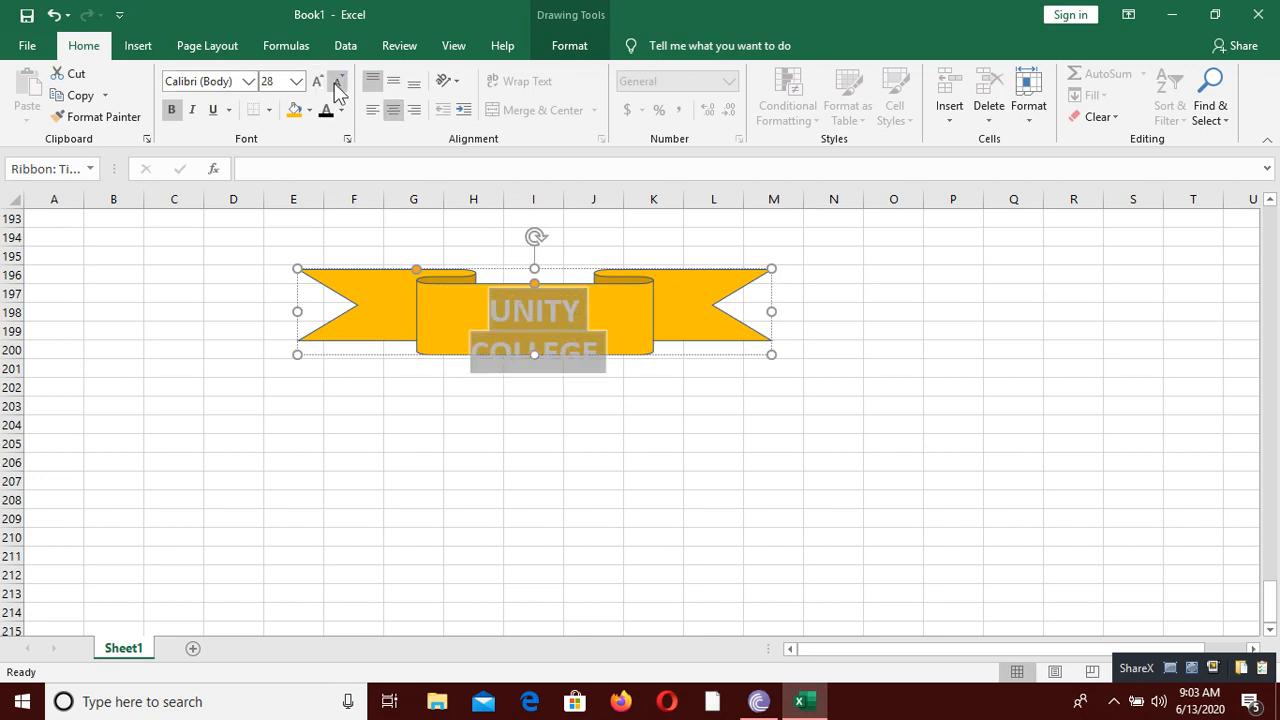
click(336, 84)
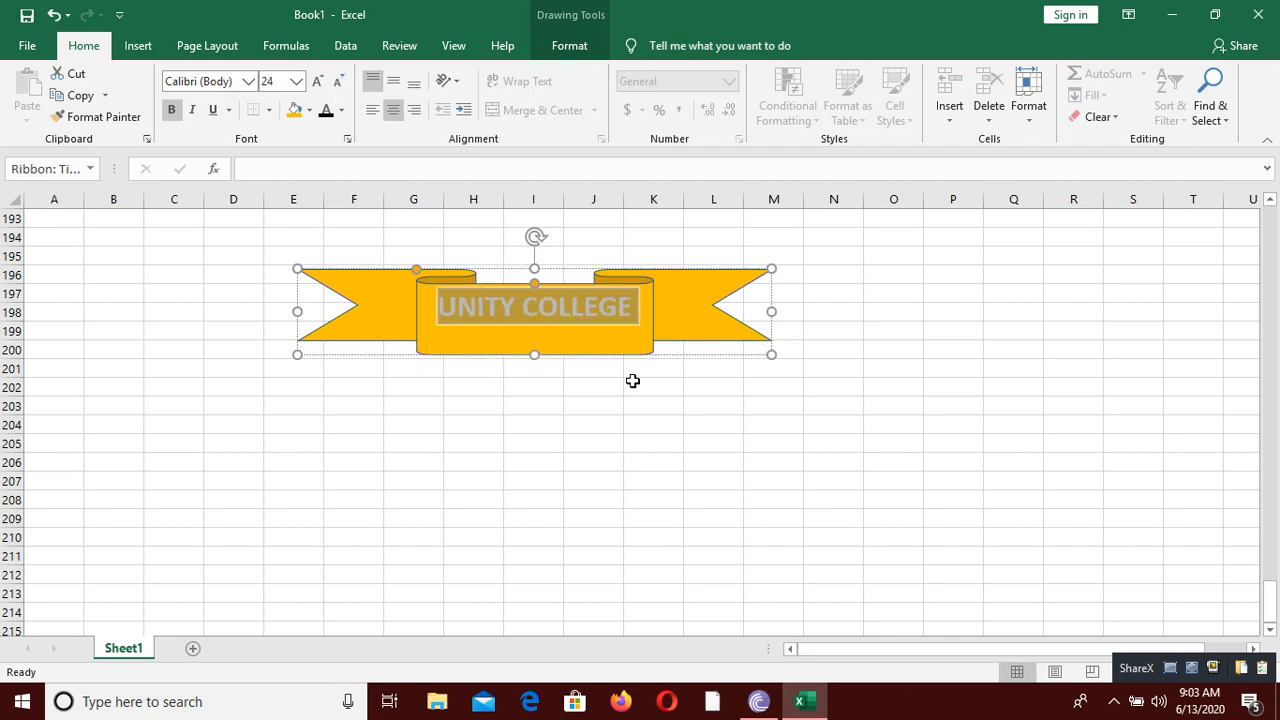
click(634, 440)
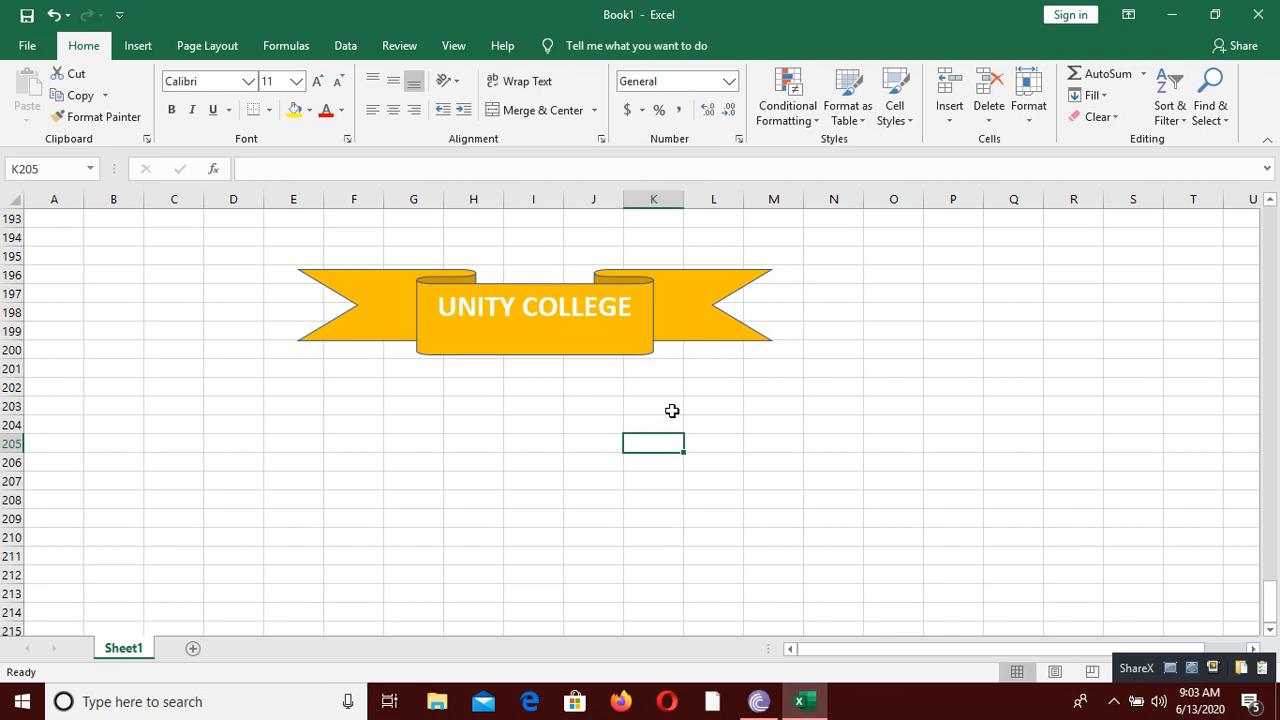
Step: Draw an upright rounded rectangle about 3.53" high and 2.08" wide in the empty area spanning columns H to K, rows 226 to 243
scroll(672, 440, down, 10)
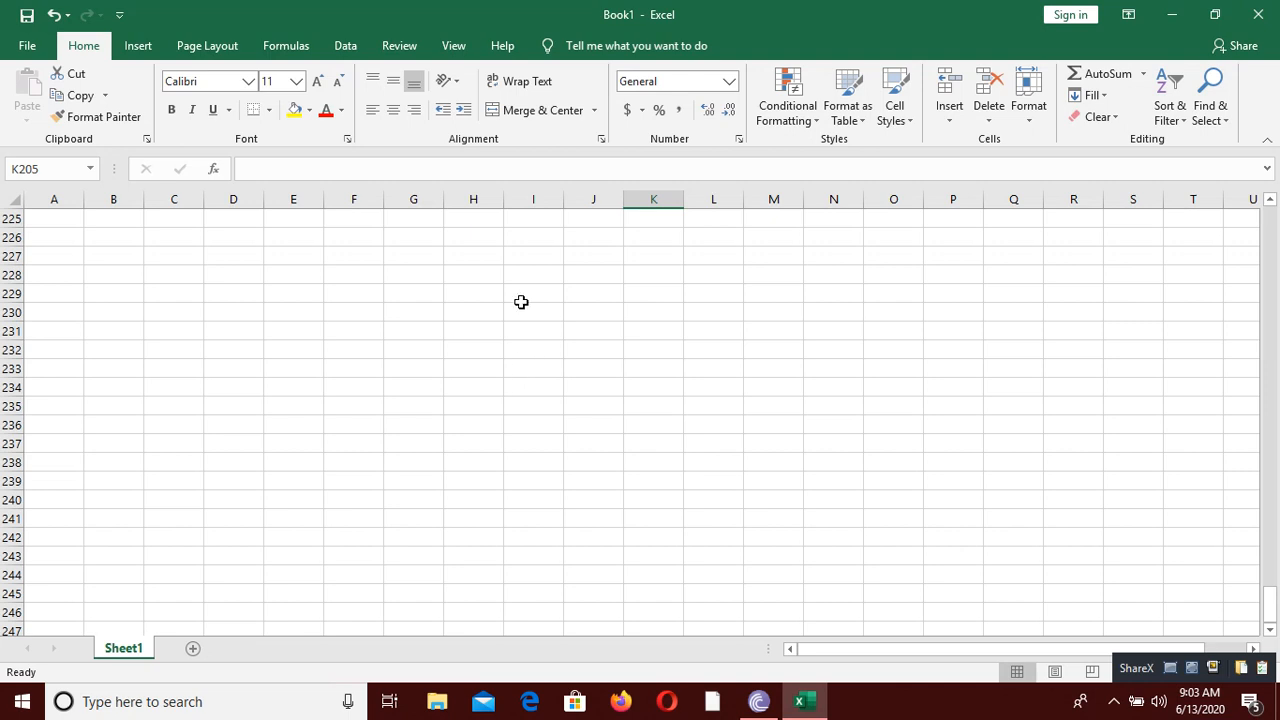
click(140, 47)
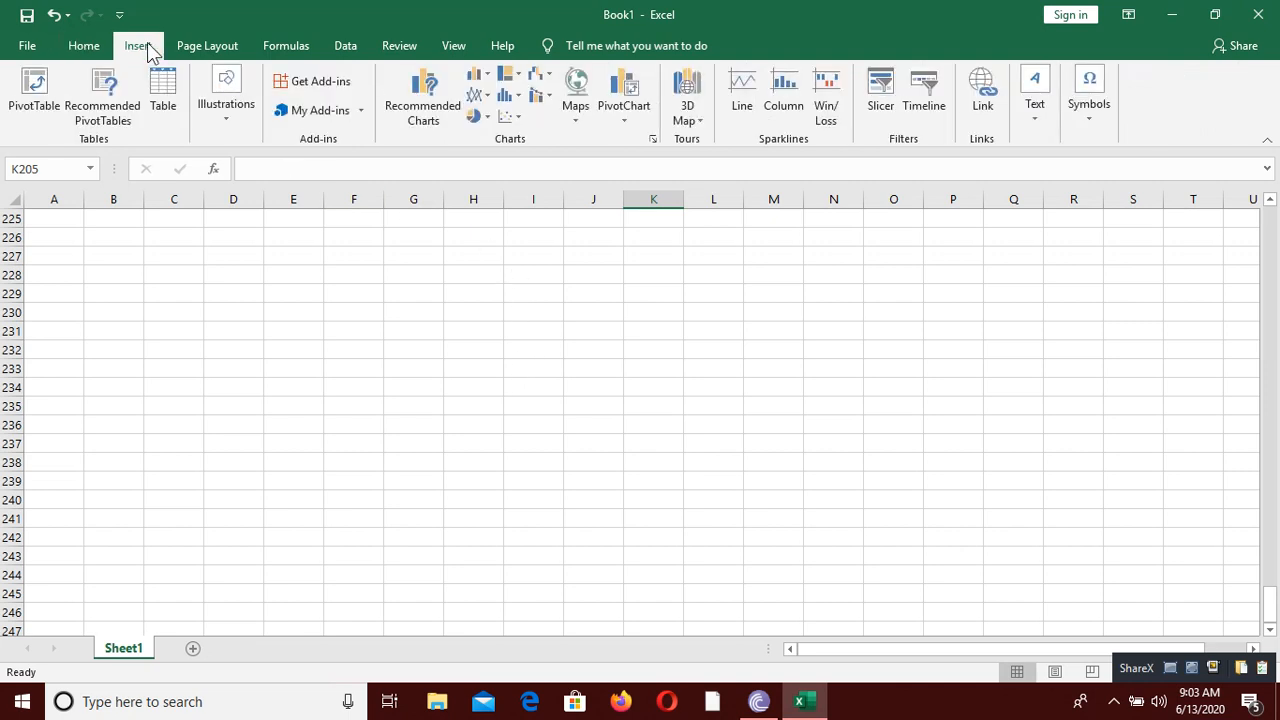
click(219, 128)
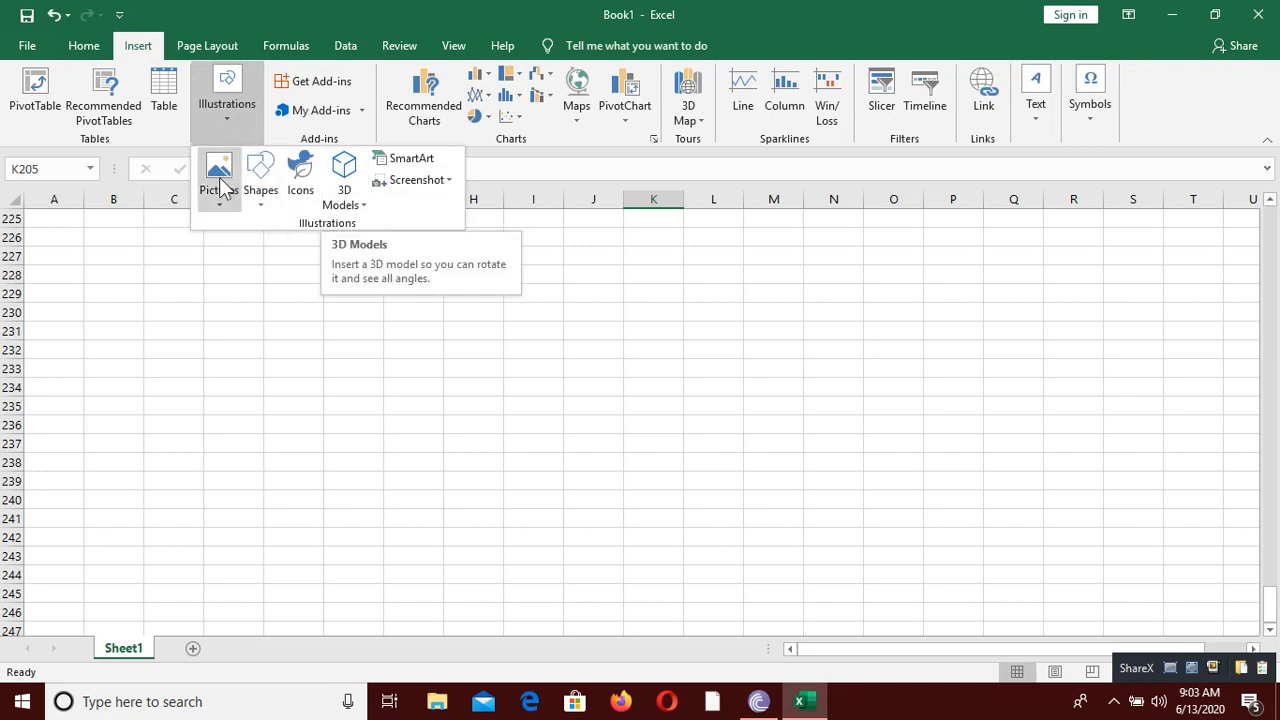
click(261, 206)
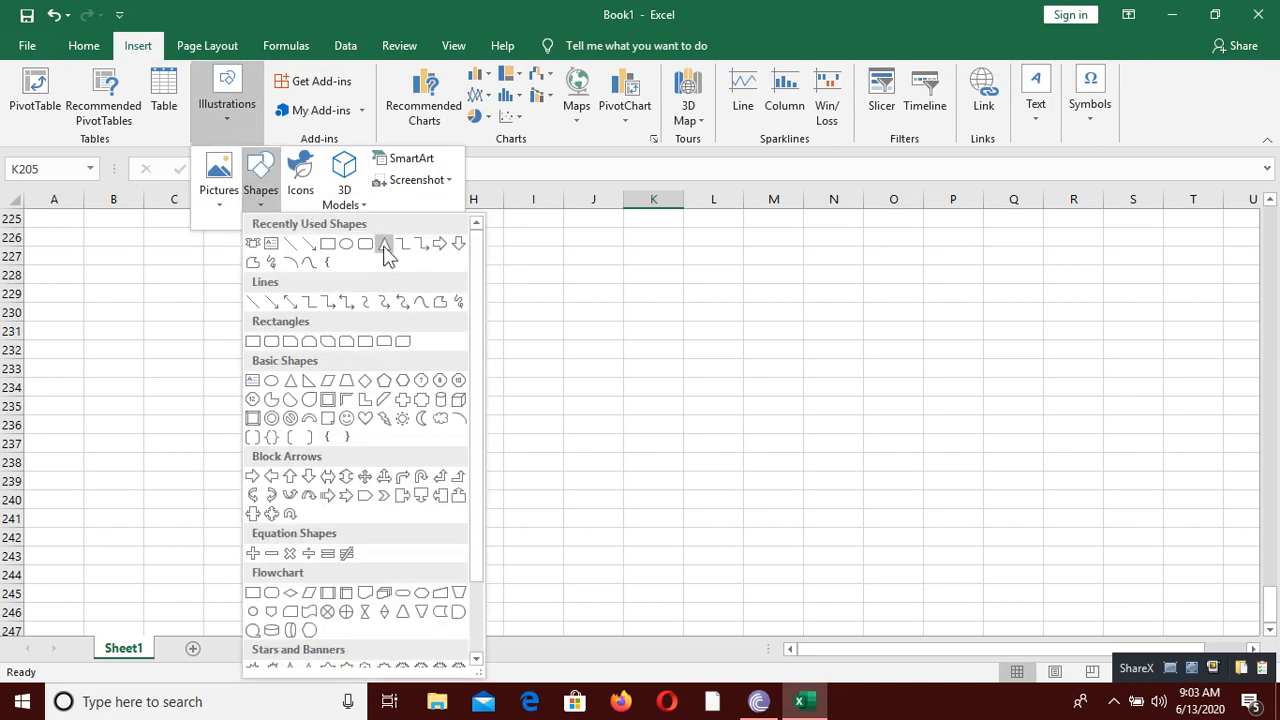
click(366, 244)
drag(566, 420, 679, 554)
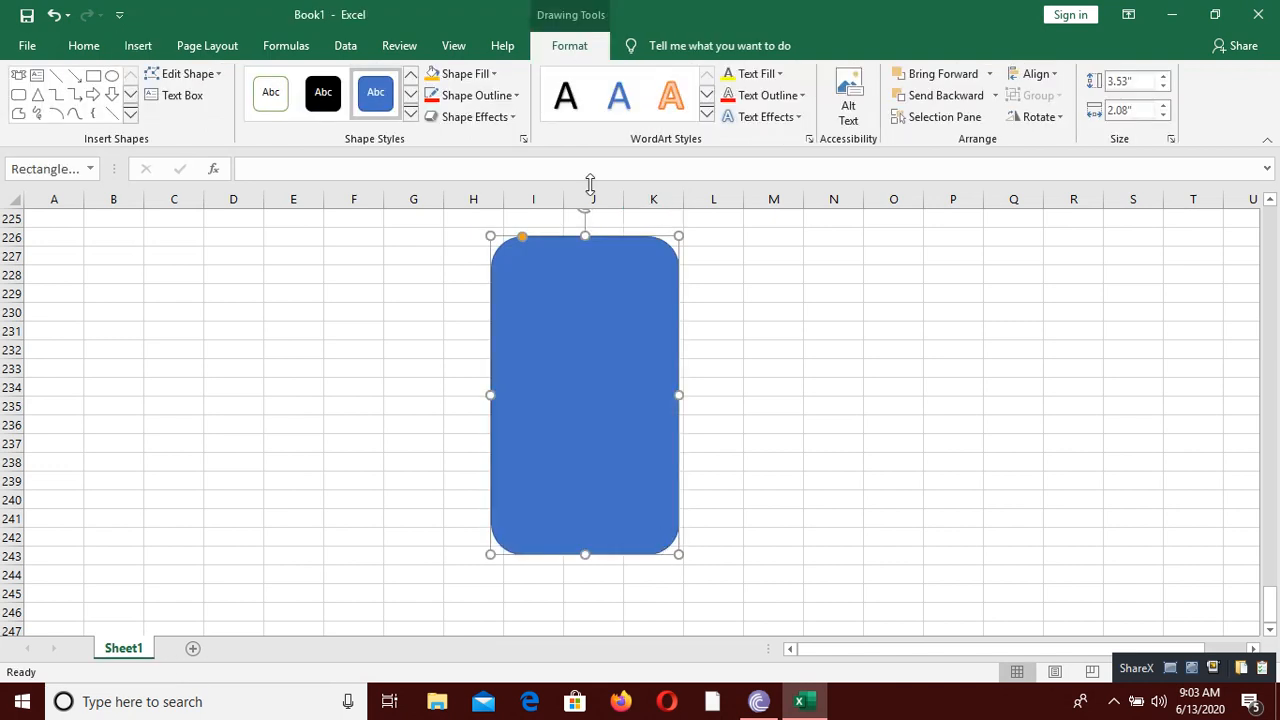
Step: Set both the fill and the outline of the rounded rectangle to black
click(492, 74)
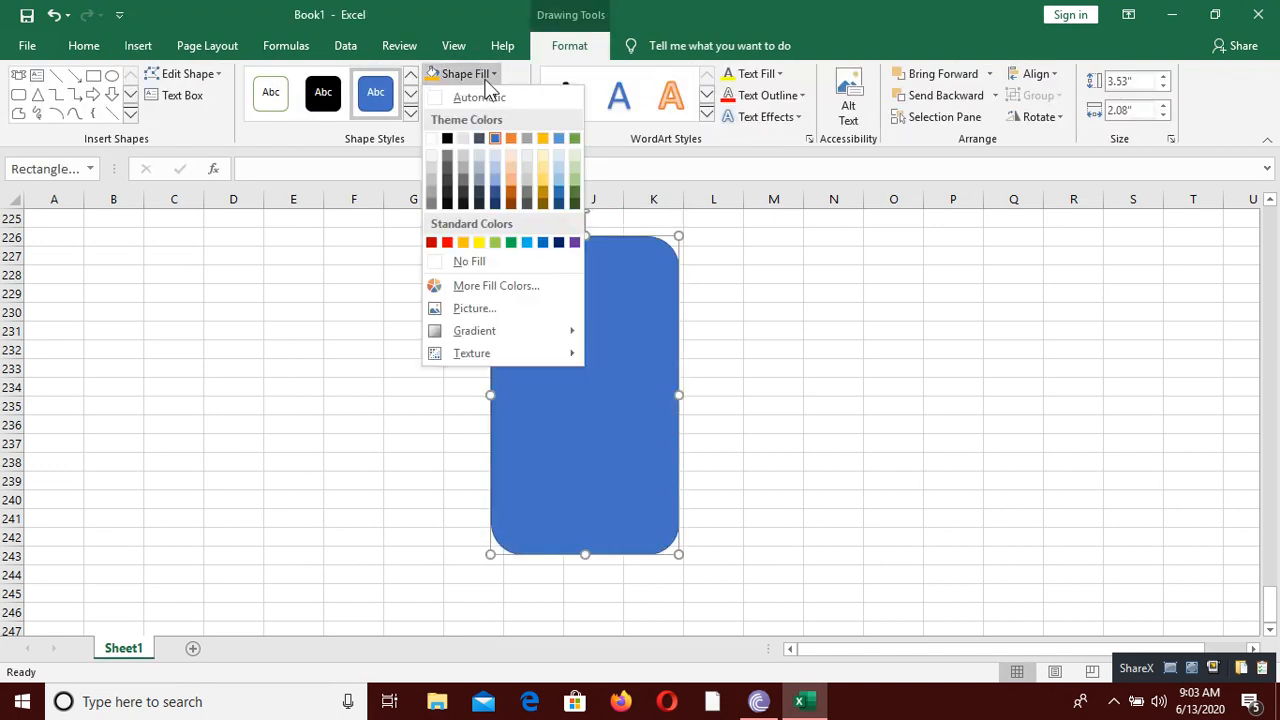
click(448, 138)
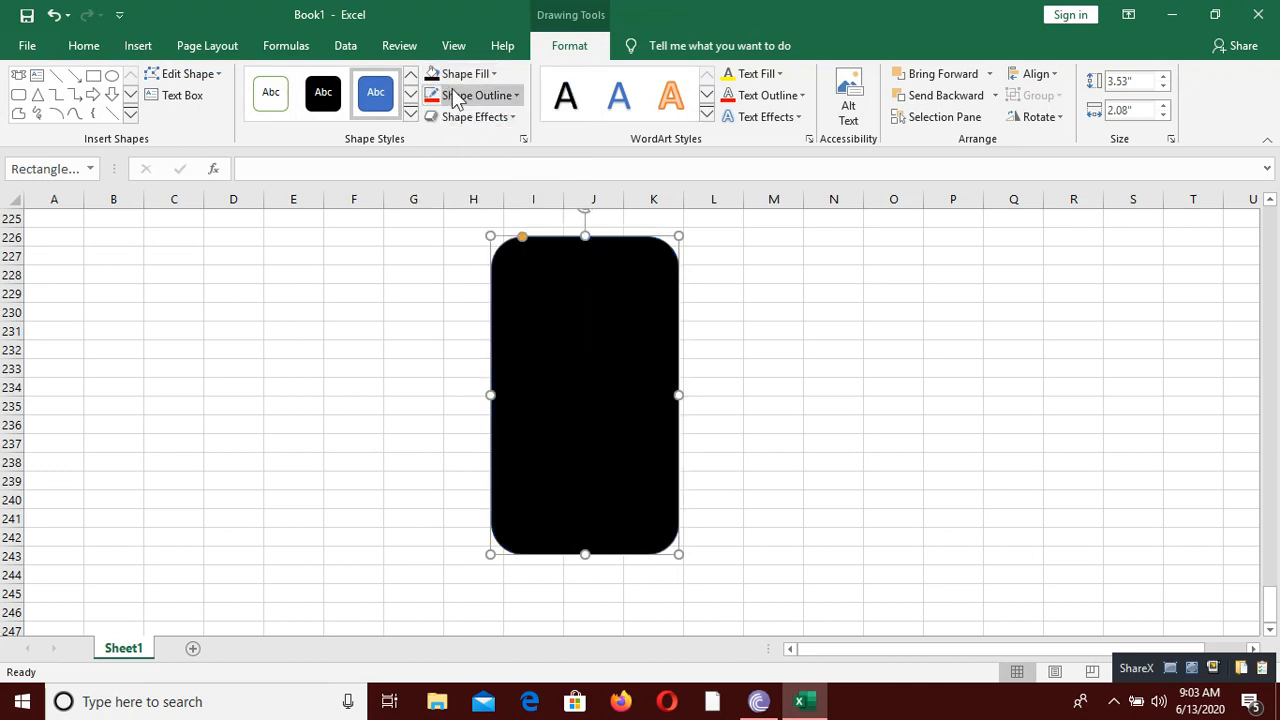
click(455, 95)
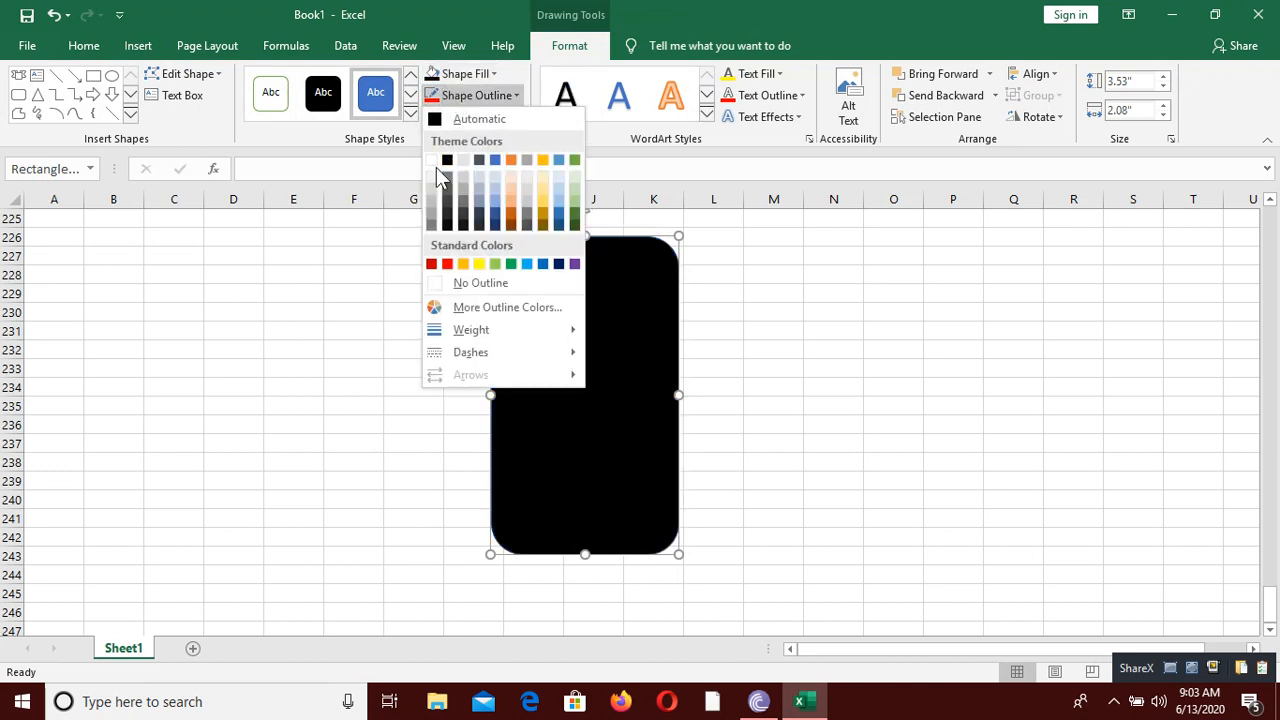
click(448, 162)
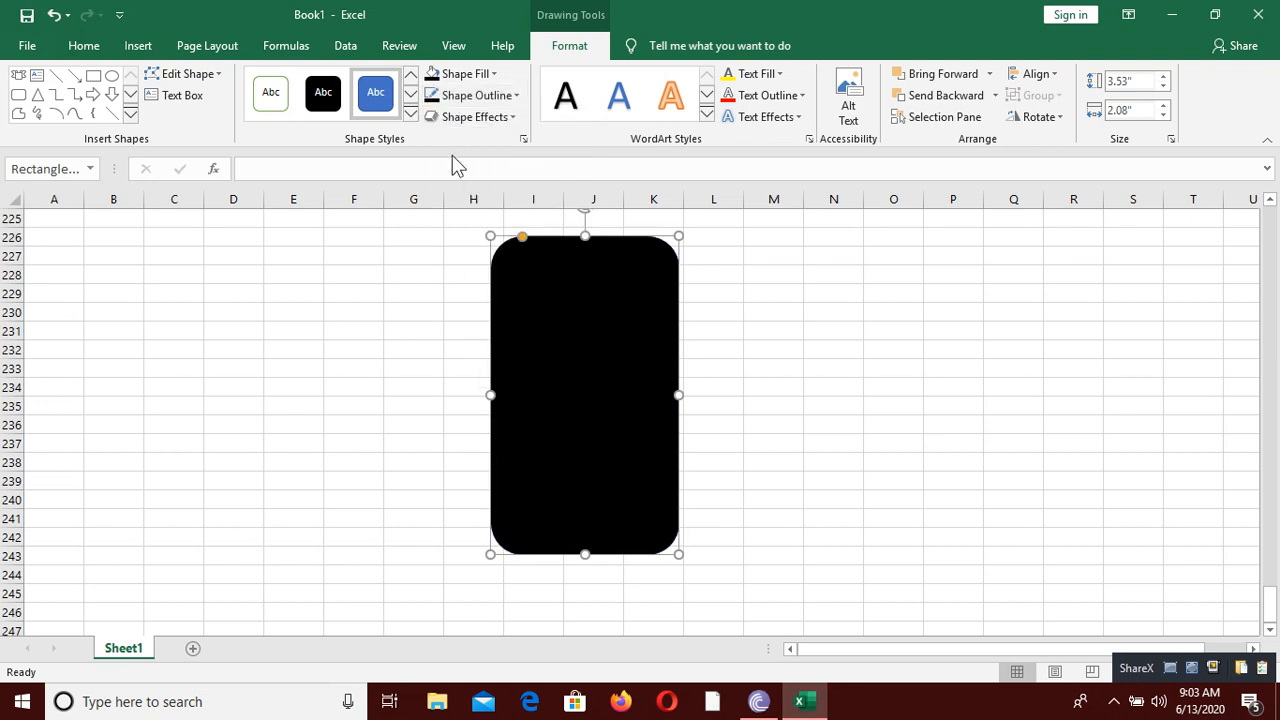
Step: Draw a smaller rounded rectangle about 2.84" high inside the black one and widen it toward column H to about 1.49"
click(18, 96)
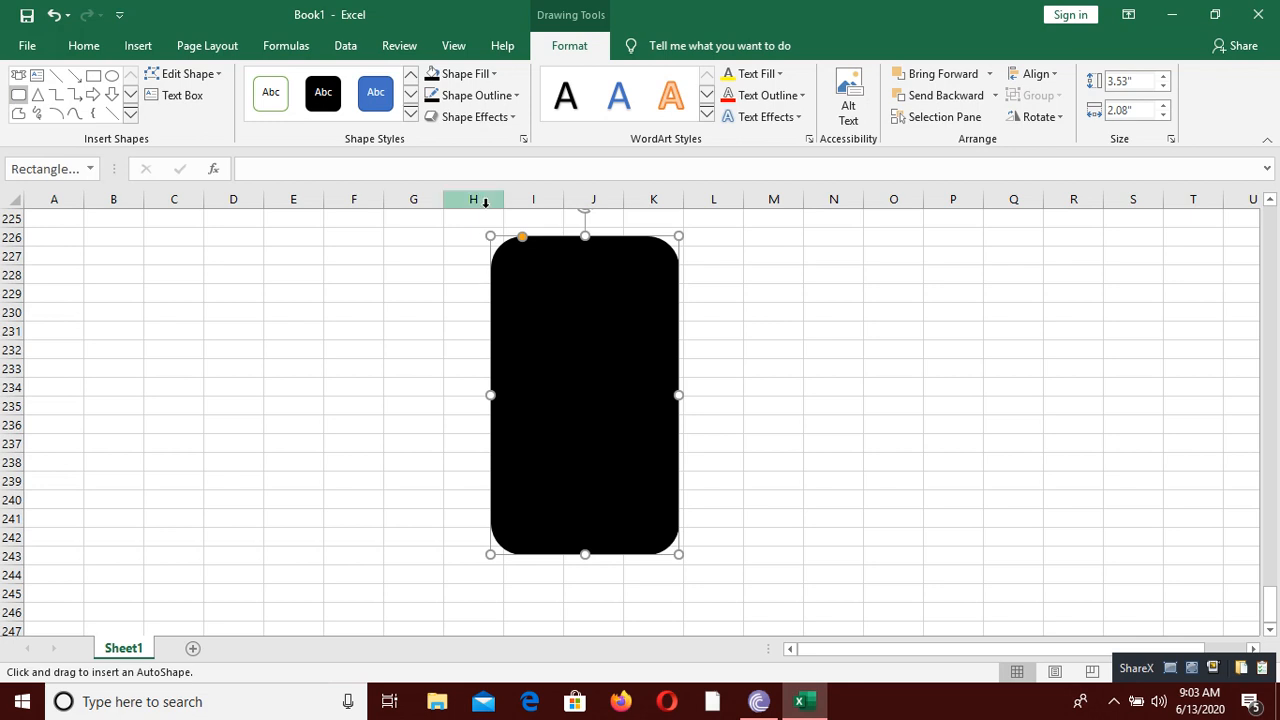
drag(524, 264, 651, 520)
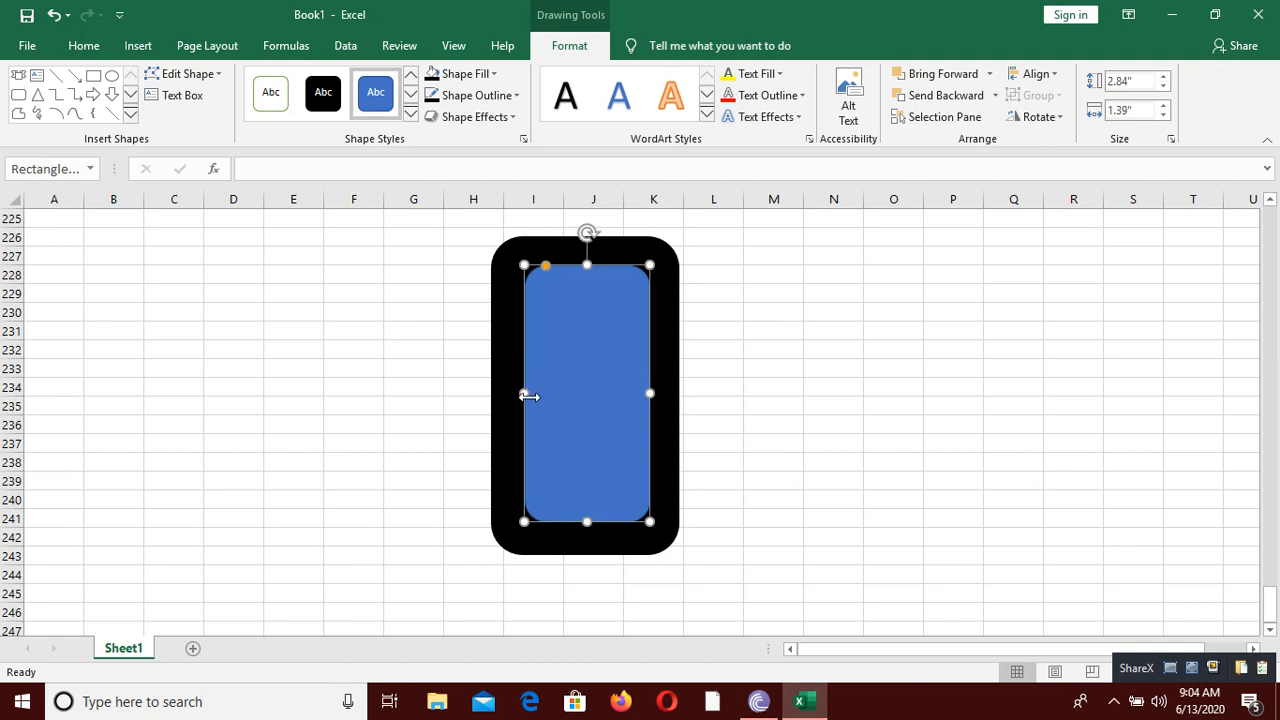
drag(526, 396, 514, 400)
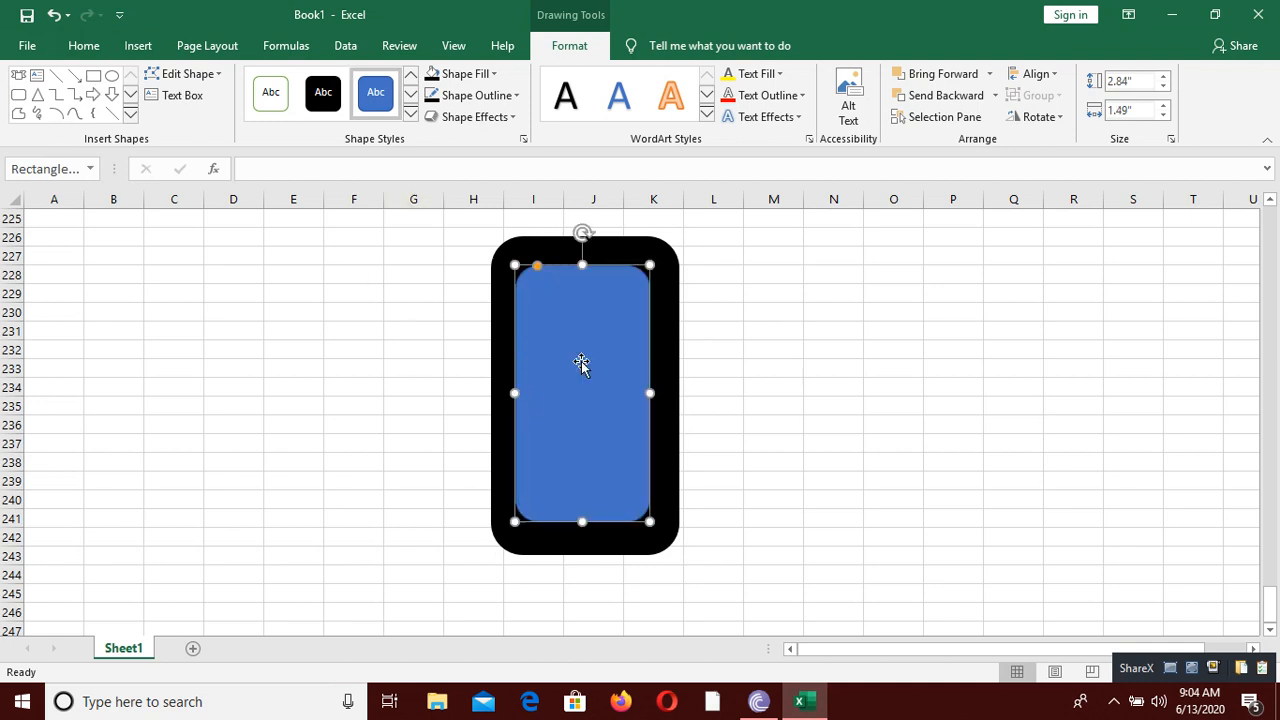
Step: Fill the inner rounded rectangle with white and deselect it
click(473, 75)
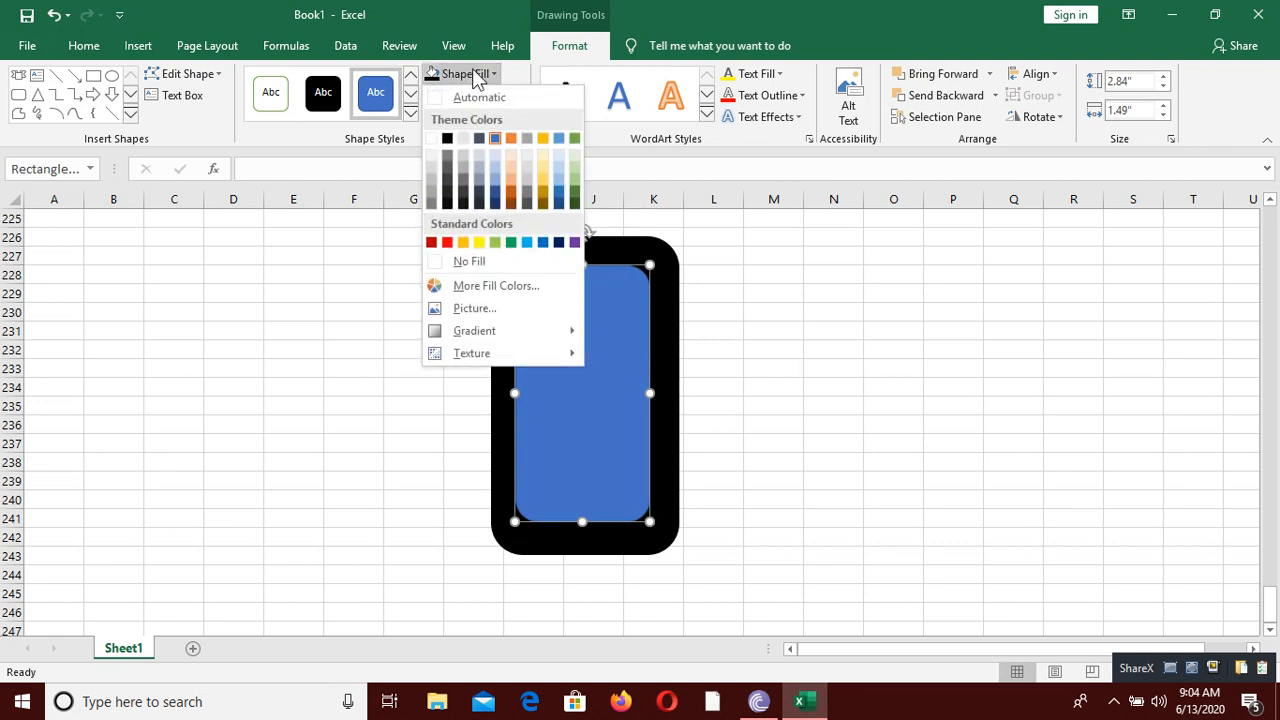
click(431, 138)
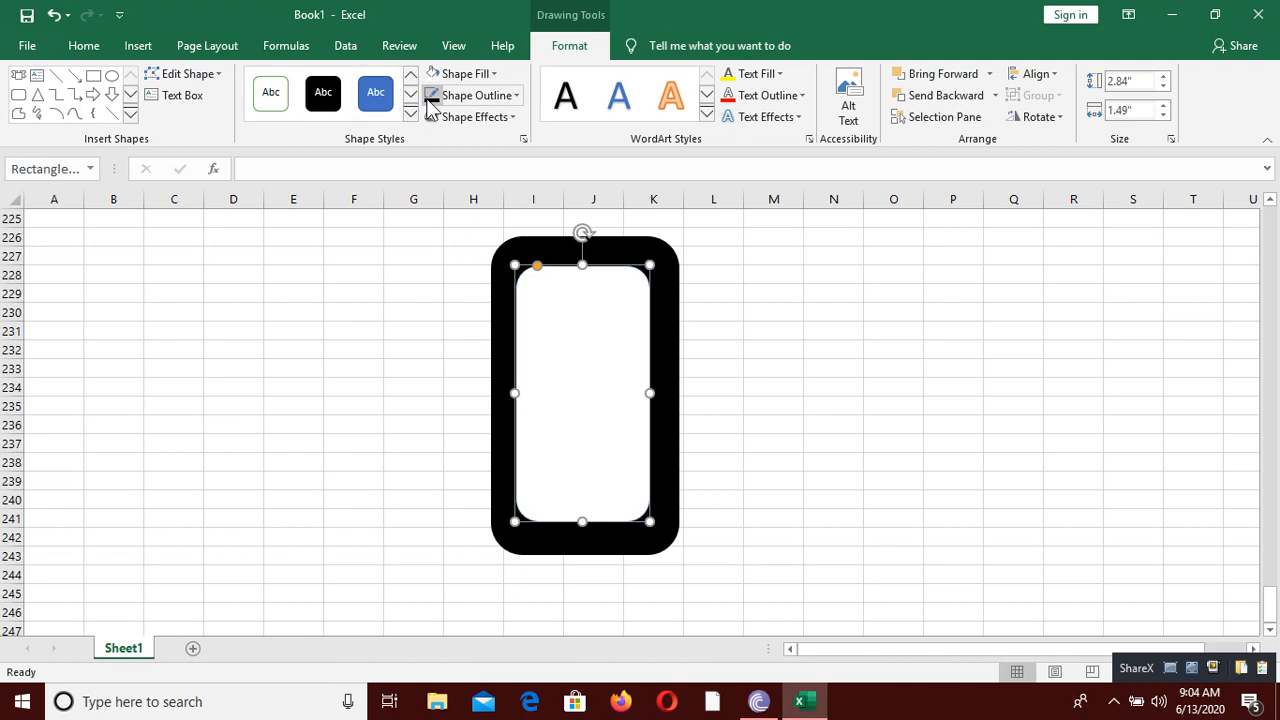
click(787, 306)
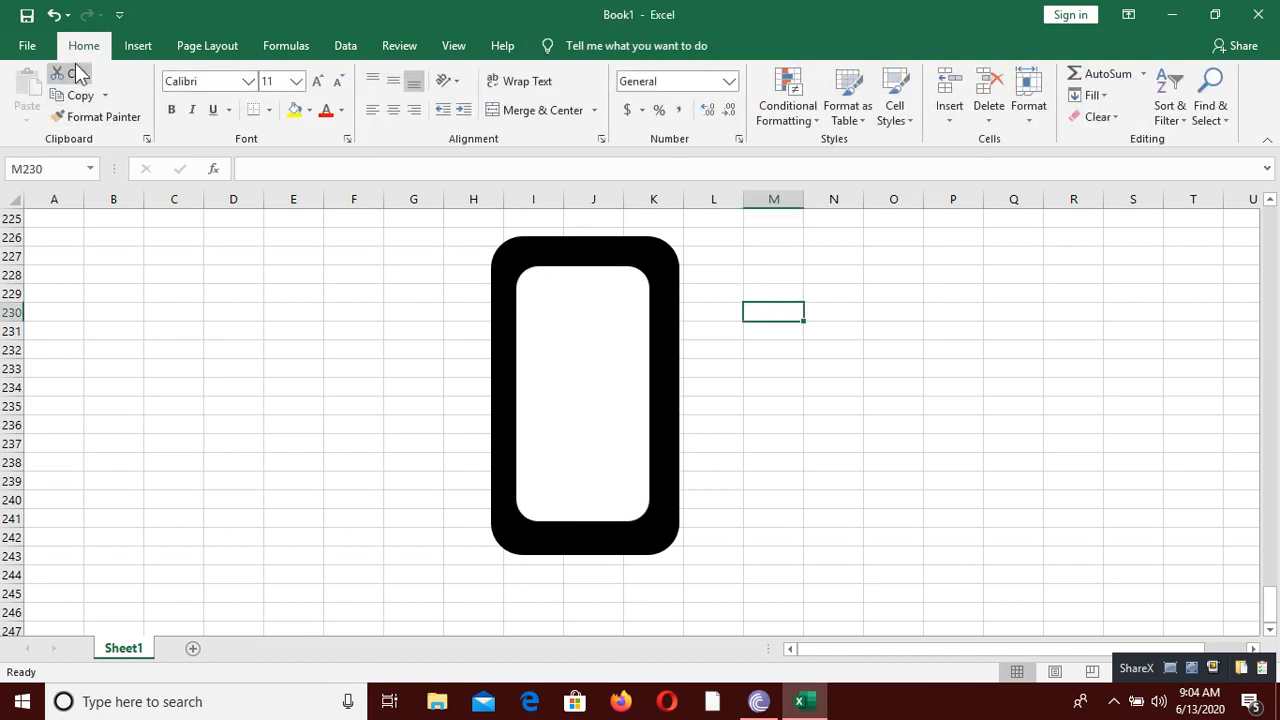
Step: Add a rounded bar about 0.12" high and 0.72" wide above the white screen, with white fill and black outline
click(137, 46)
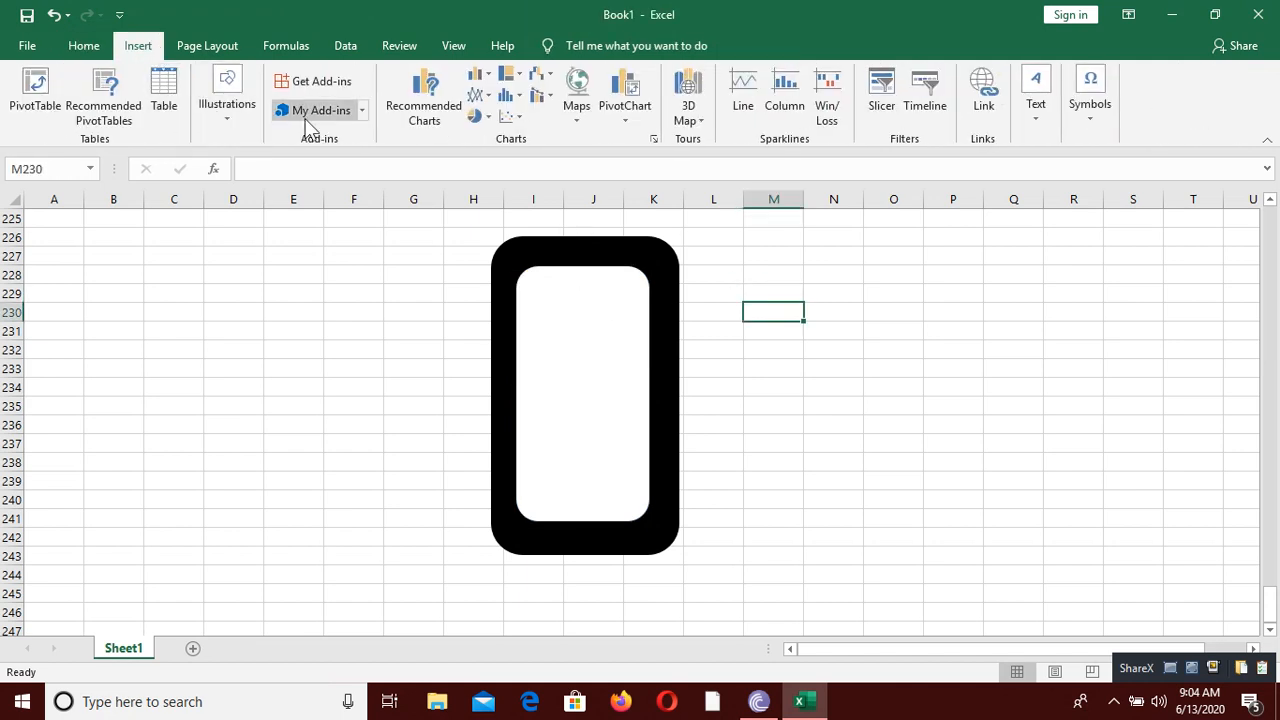
click(249, 114)
click(271, 205)
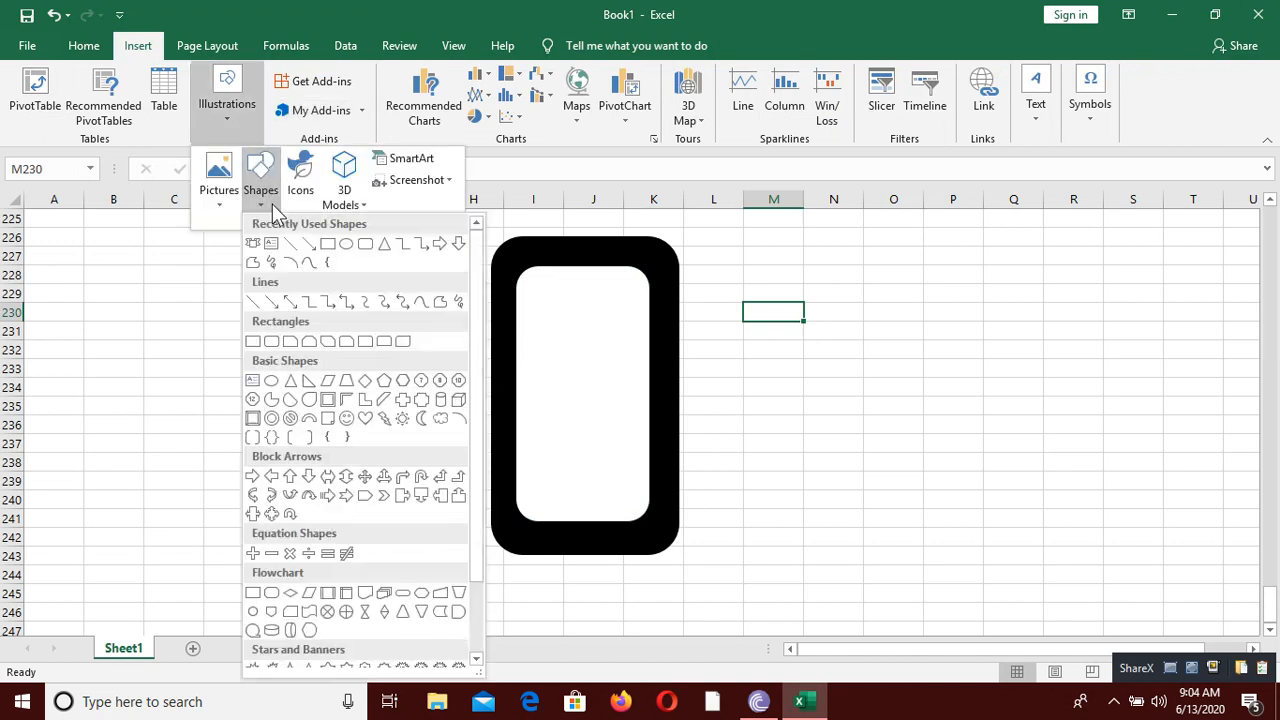
click(365, 245)
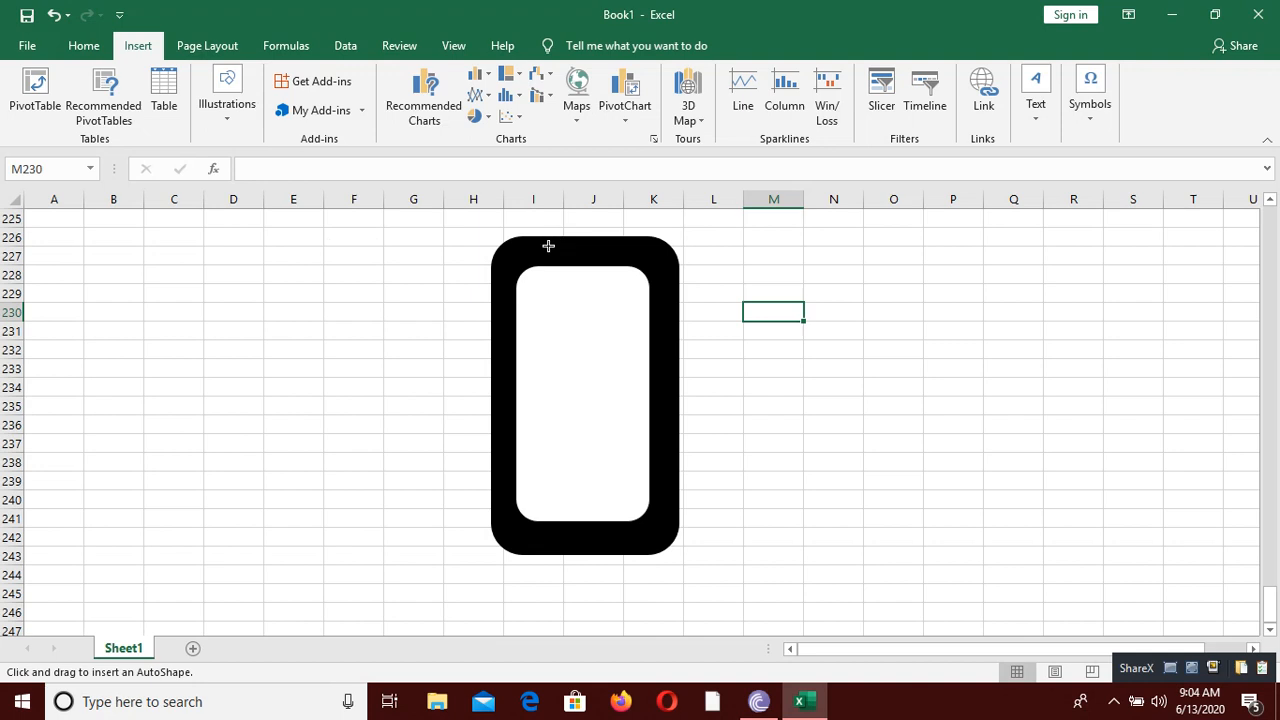
drag(548, 246, 616, 257)
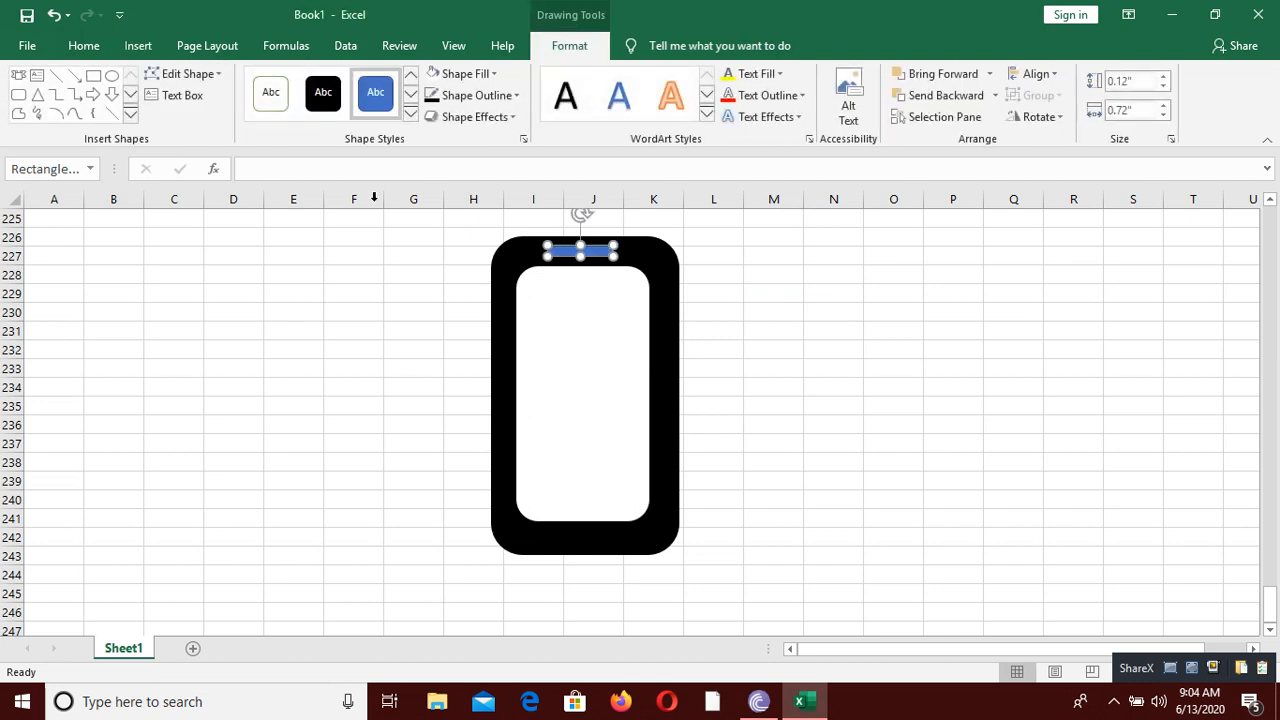
click(433, 78)
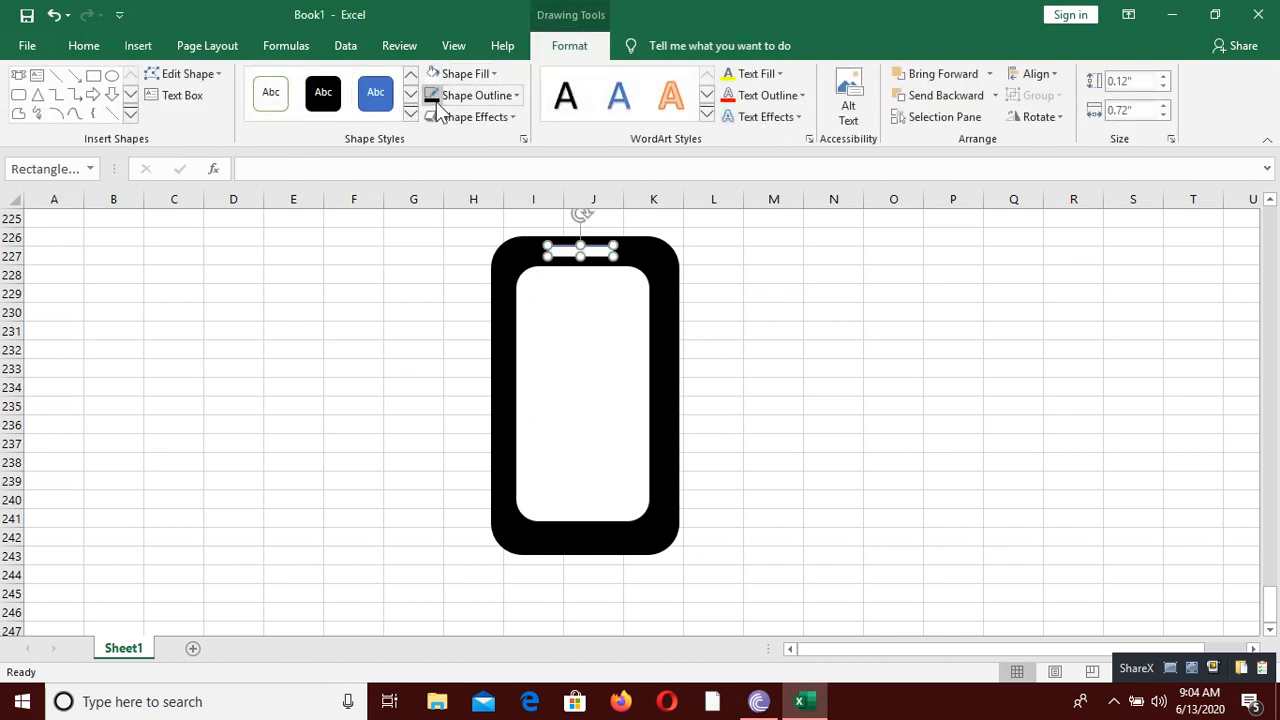
click(435, 101)
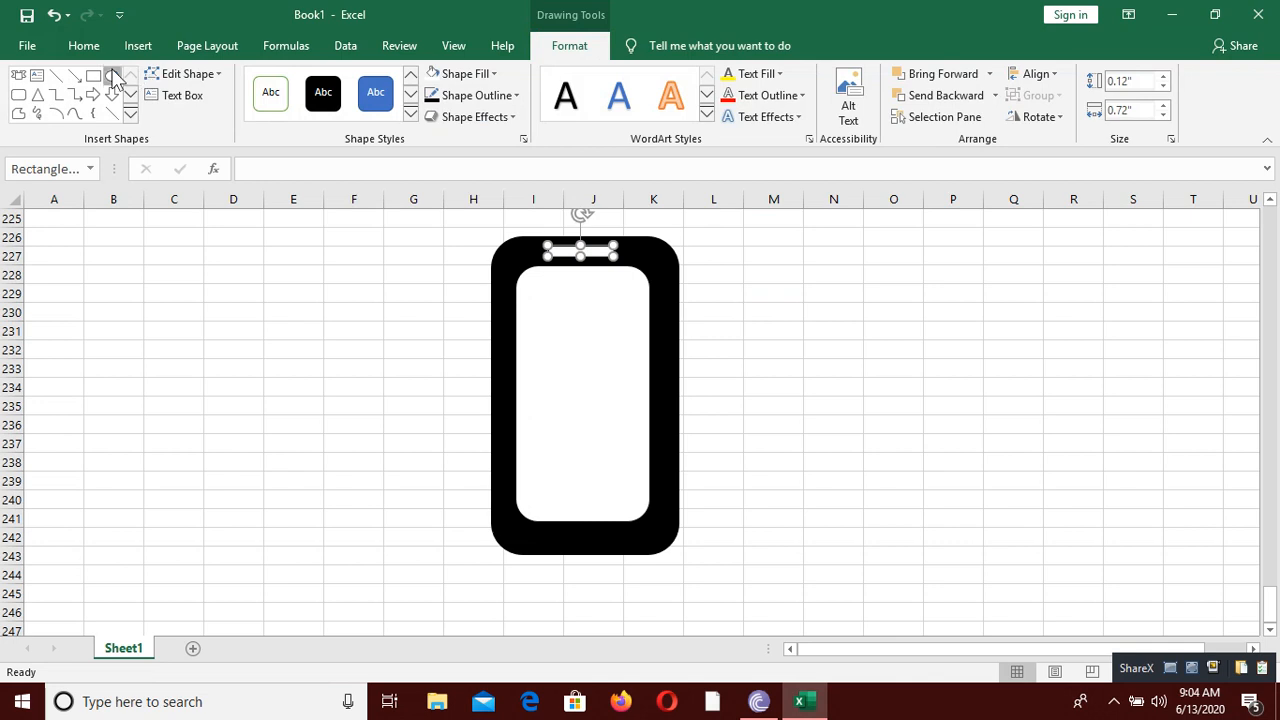
Step: Draw a circle about 0.18" across in the phone's upper-right corner, fill it white and deselect it
click(112, 75)
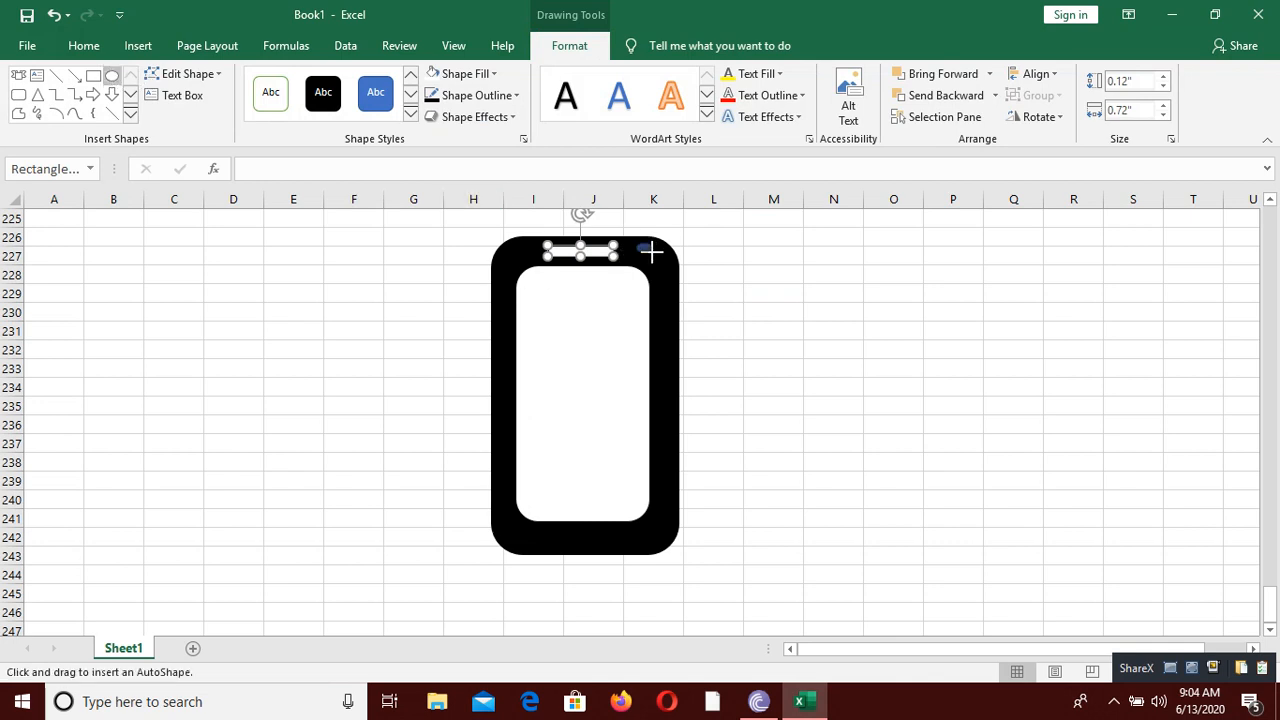
drag(651, 259, 654, 261)
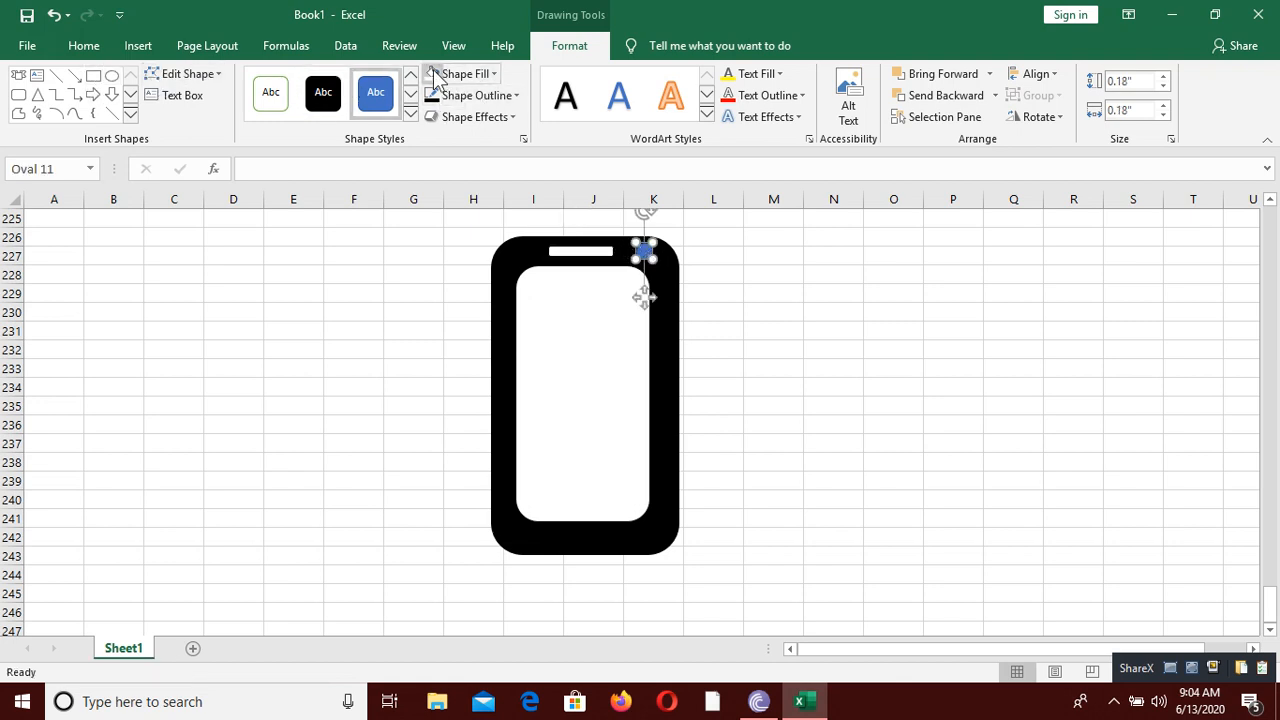
click(435, 76)
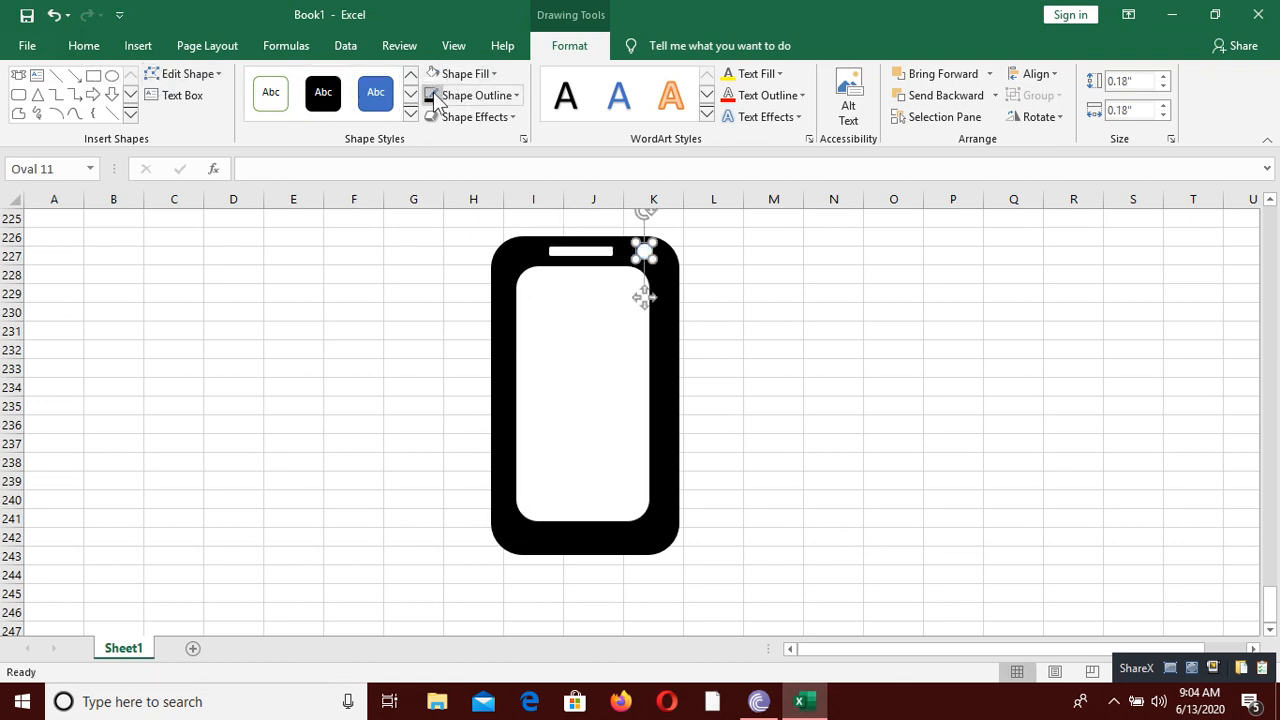
click(750, 339)
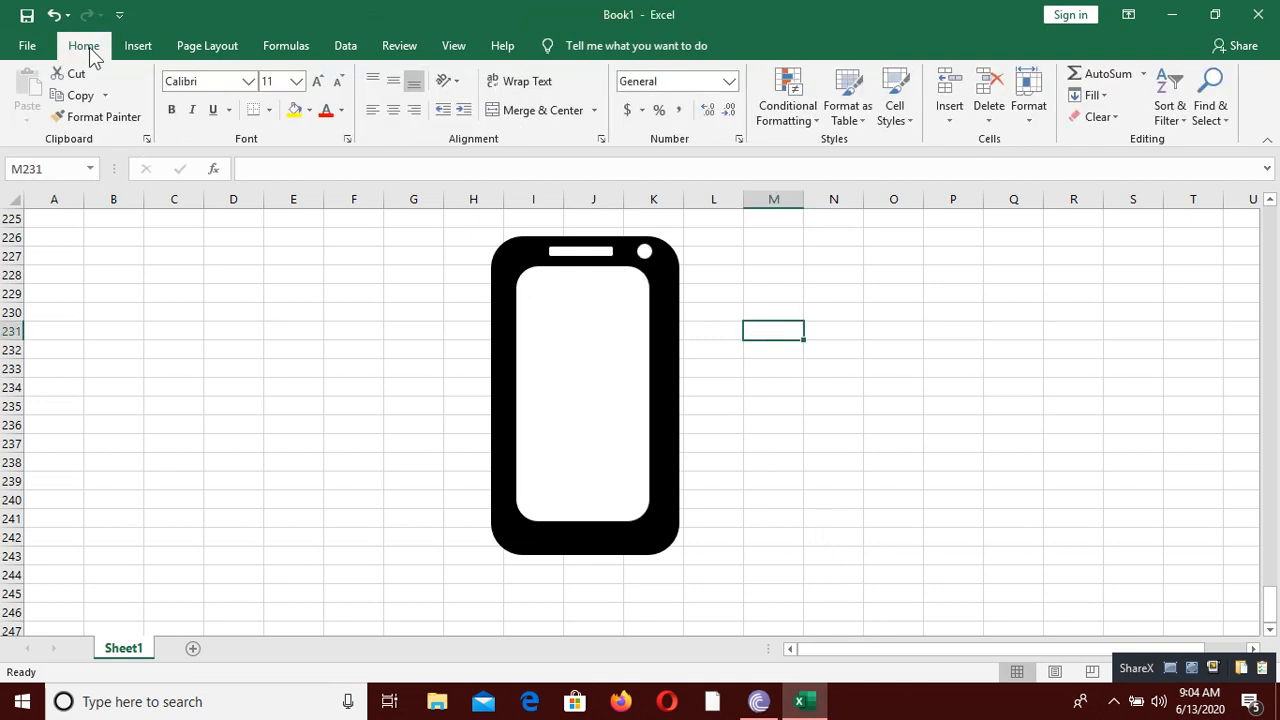
Step: Draw a straight diagonal line across the phone from cell G241 up to M227, about 2.96" high and 3.53" wide
click(136, 47)
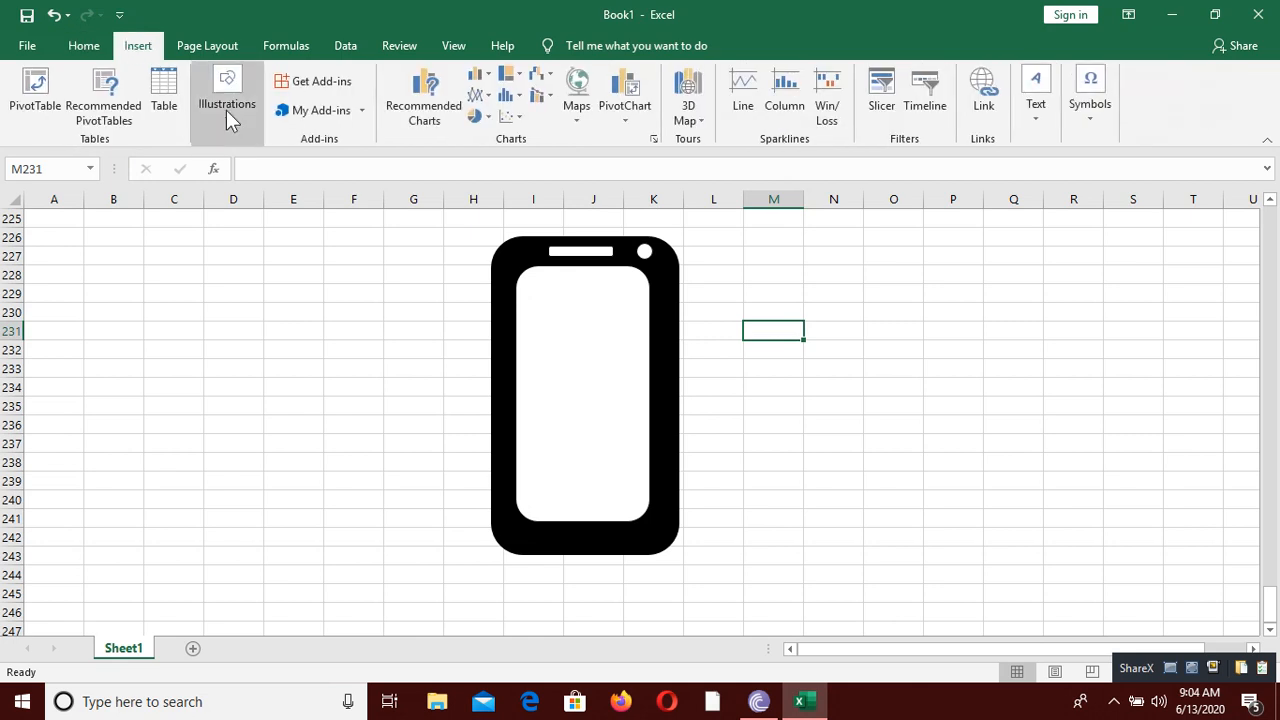
click(226, 110)
click(262, 195)
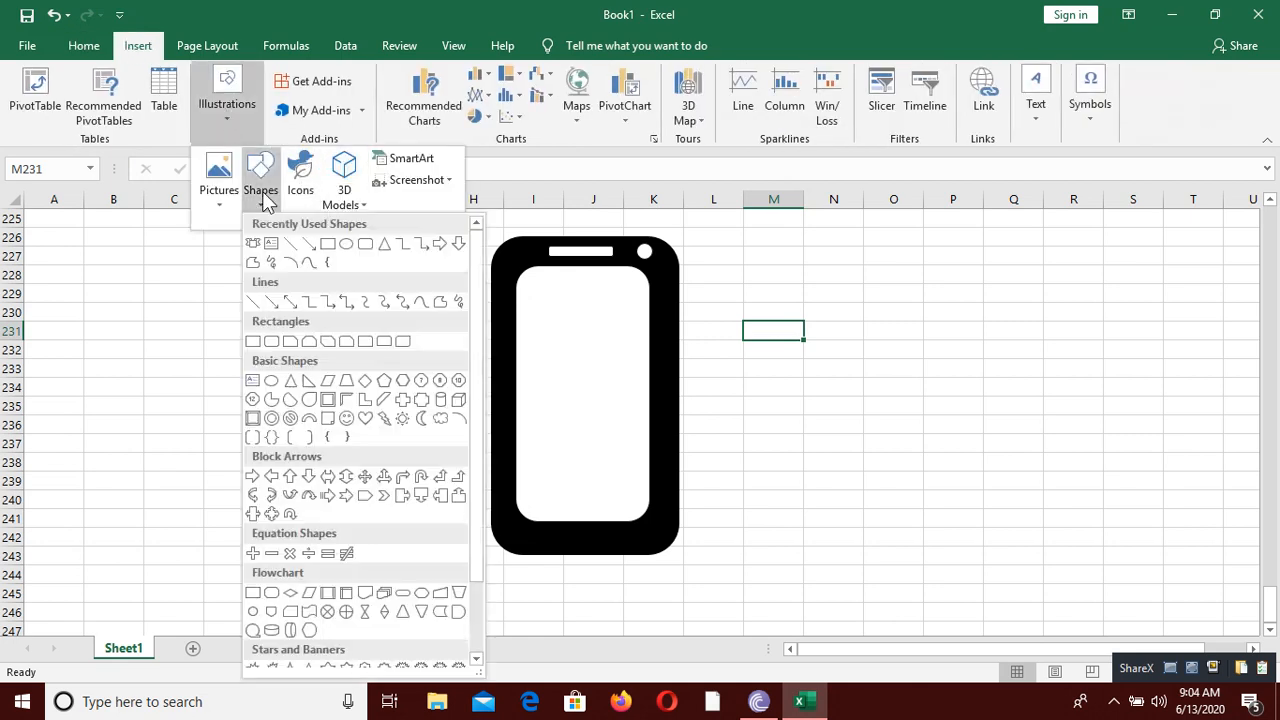
click(291, 246)
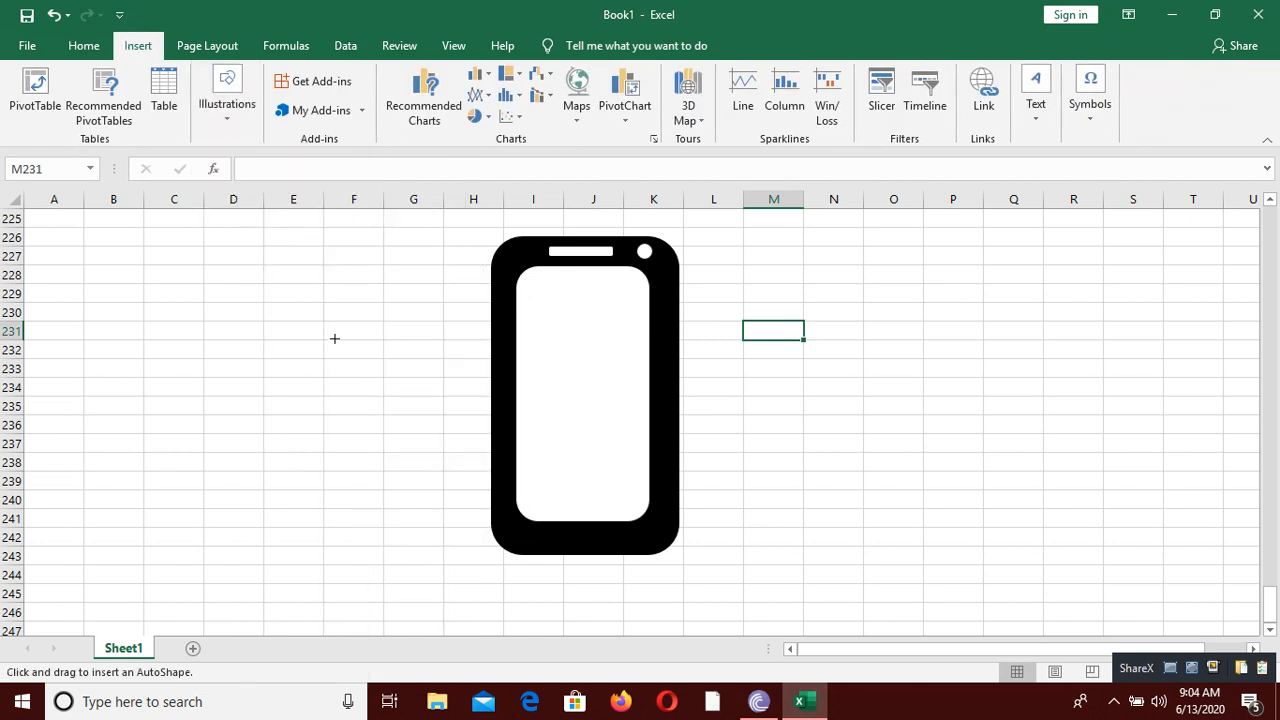
mouse_move(455, 477)
mouse_down()
mouse_move(634, 377)
mouse_move(750, 257)
mouse_up()
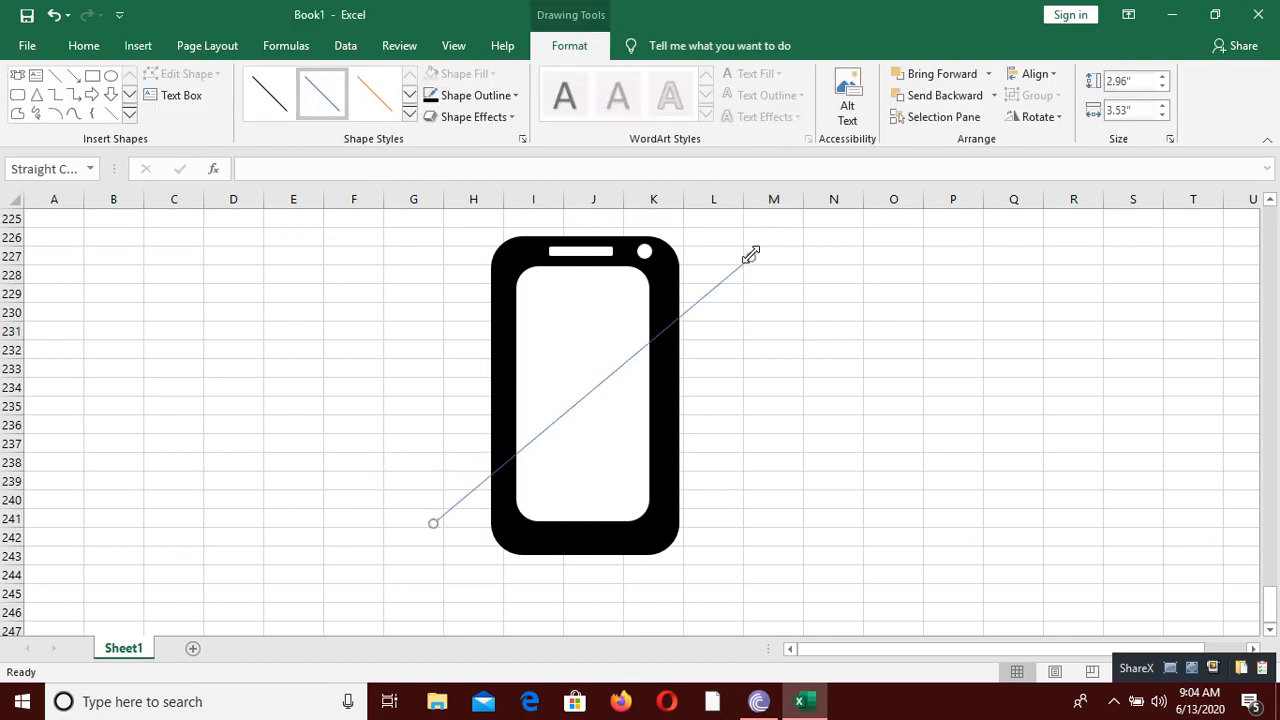
Step: Set the rising diagonal line's weight to 6 pt and its outline color to red
click(492, 95)
mouse_move(488, 356)
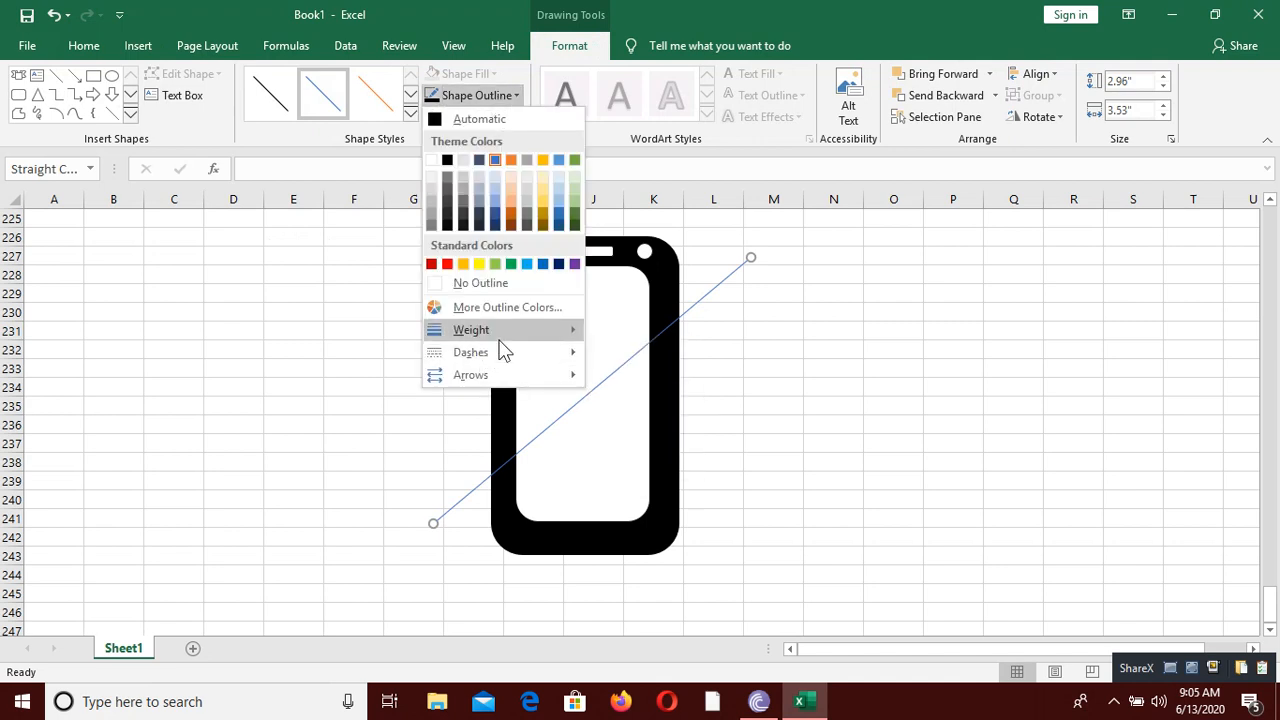
mouse_move(558, 341)
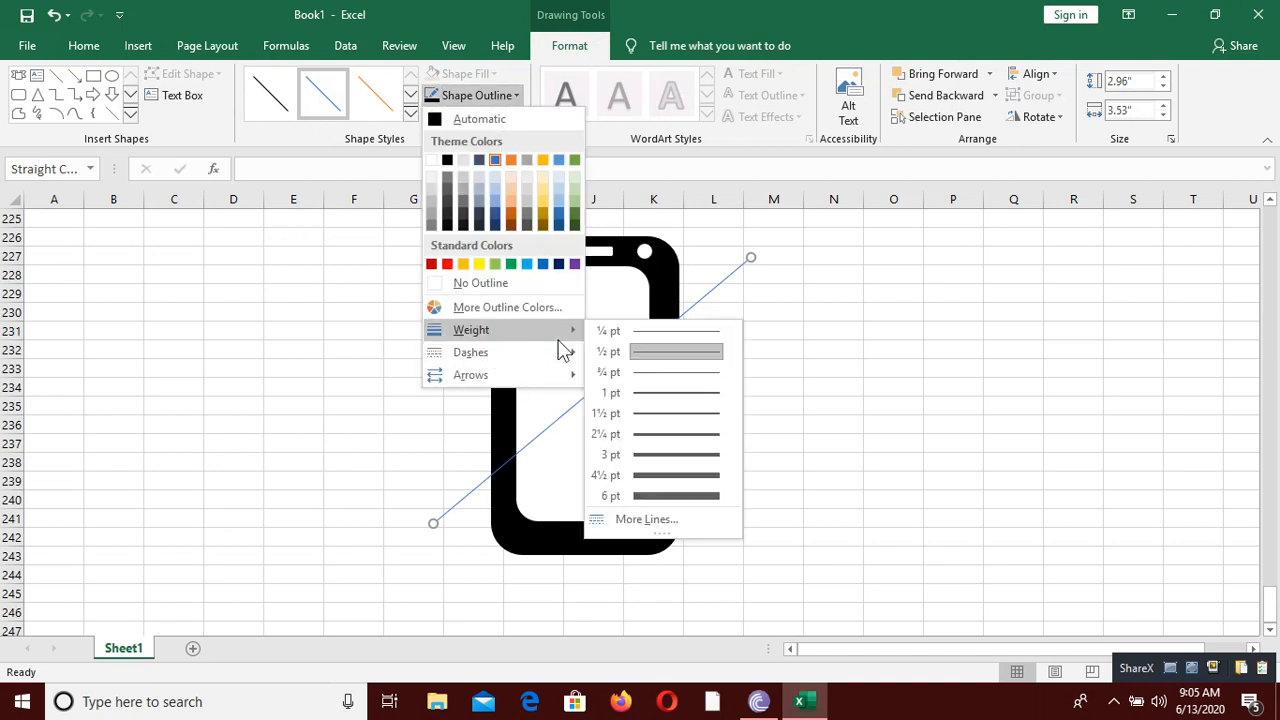
click(621, 495)
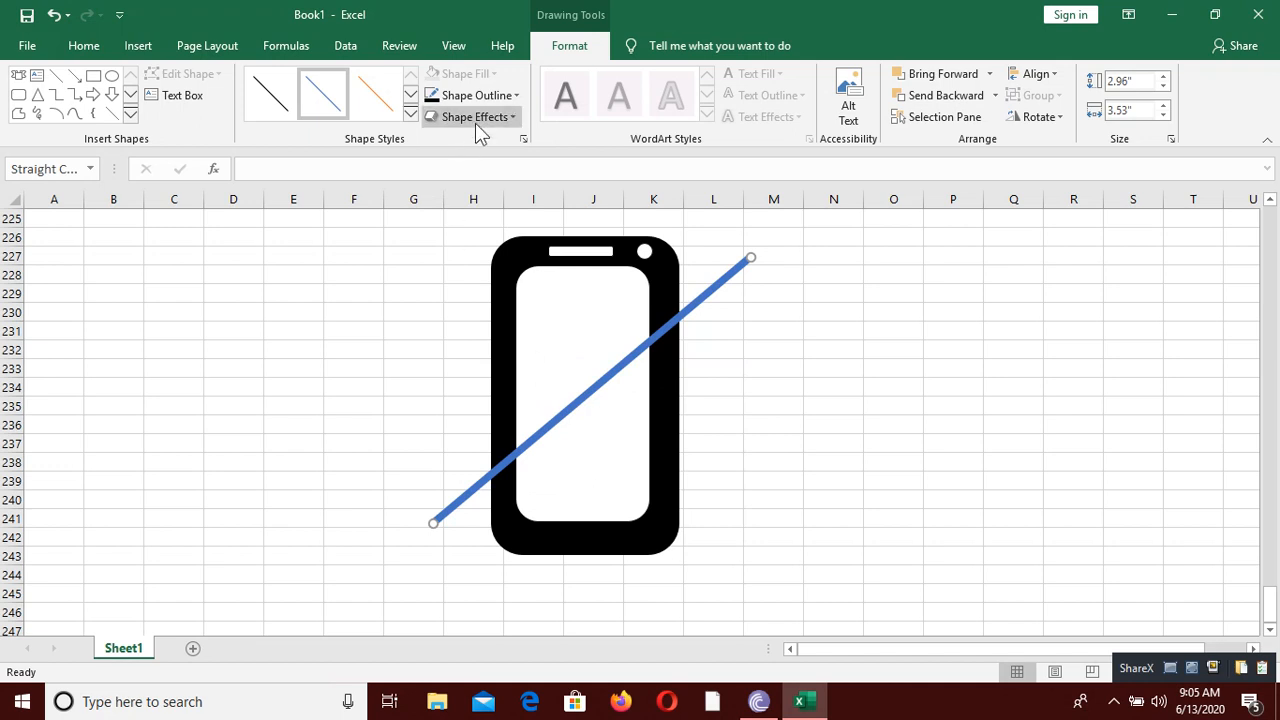
click(492, 95)
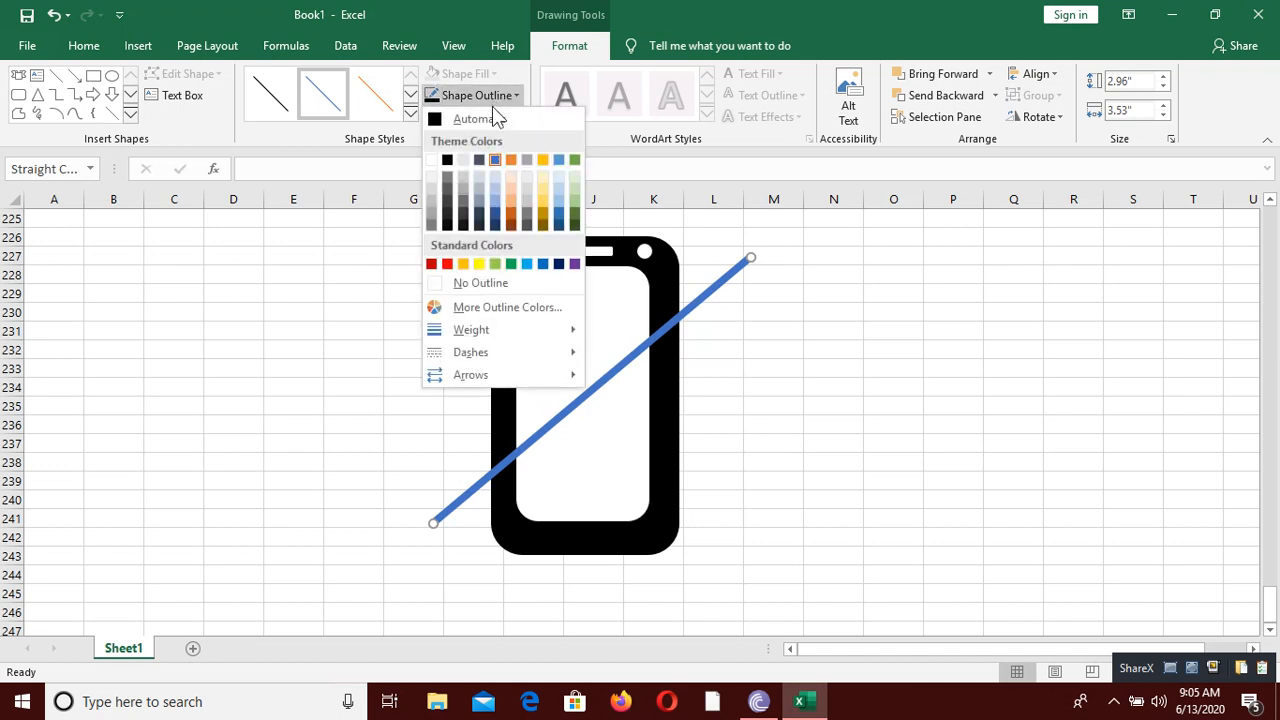
click(447, 263)
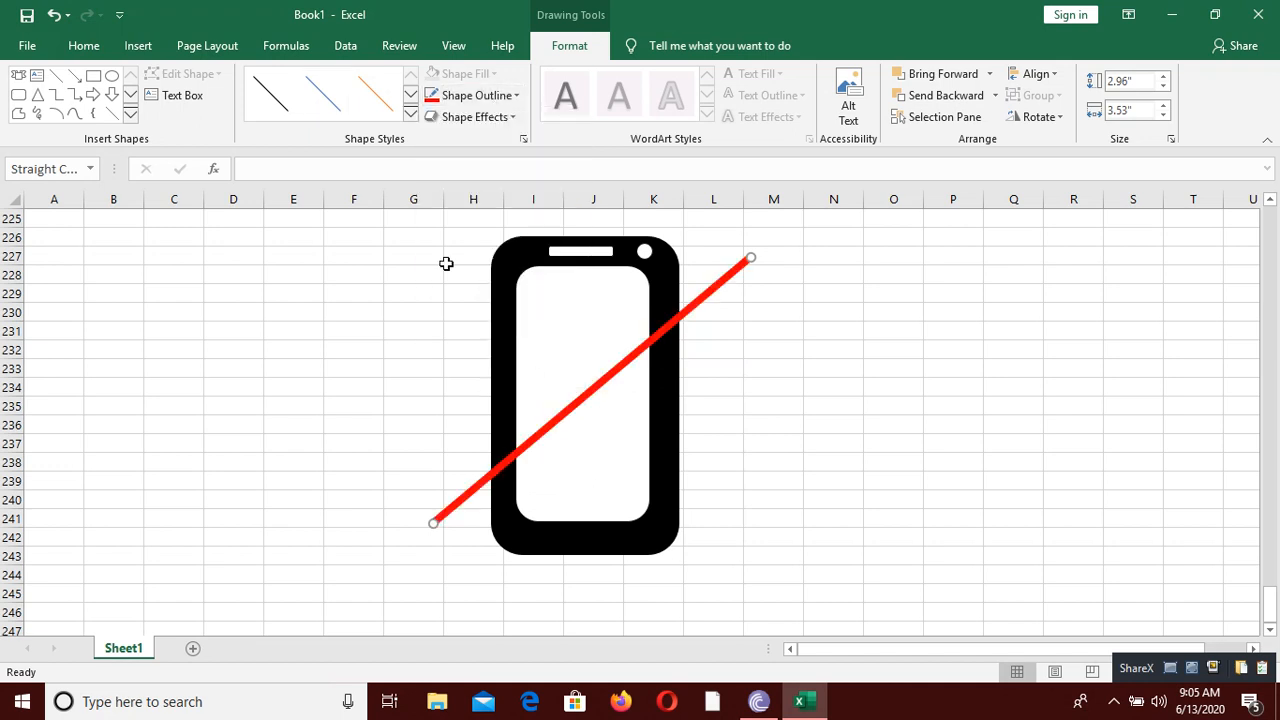
Step: Draw a second straight line from cell G226 down to L241, about 3.03" high and 3.57" wide, crossing the first
click(132, 46)
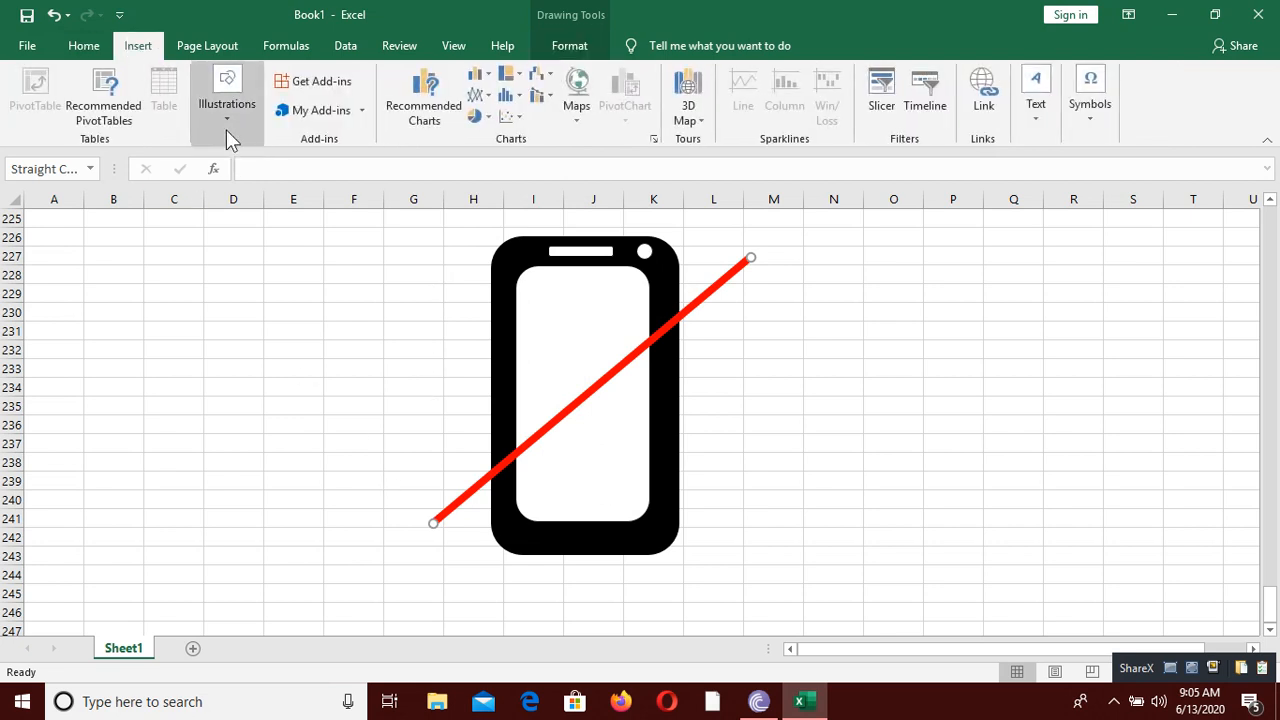
click(226, 129)
click(269, 191)
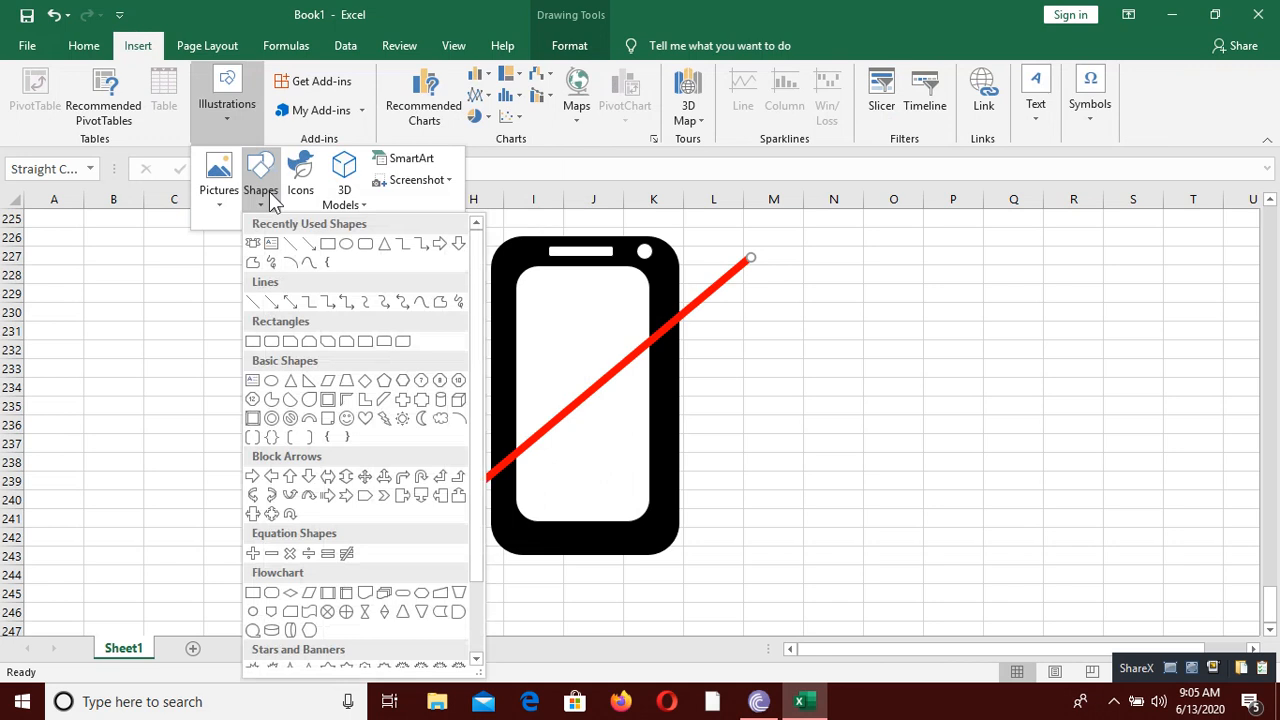
click(290, 243)
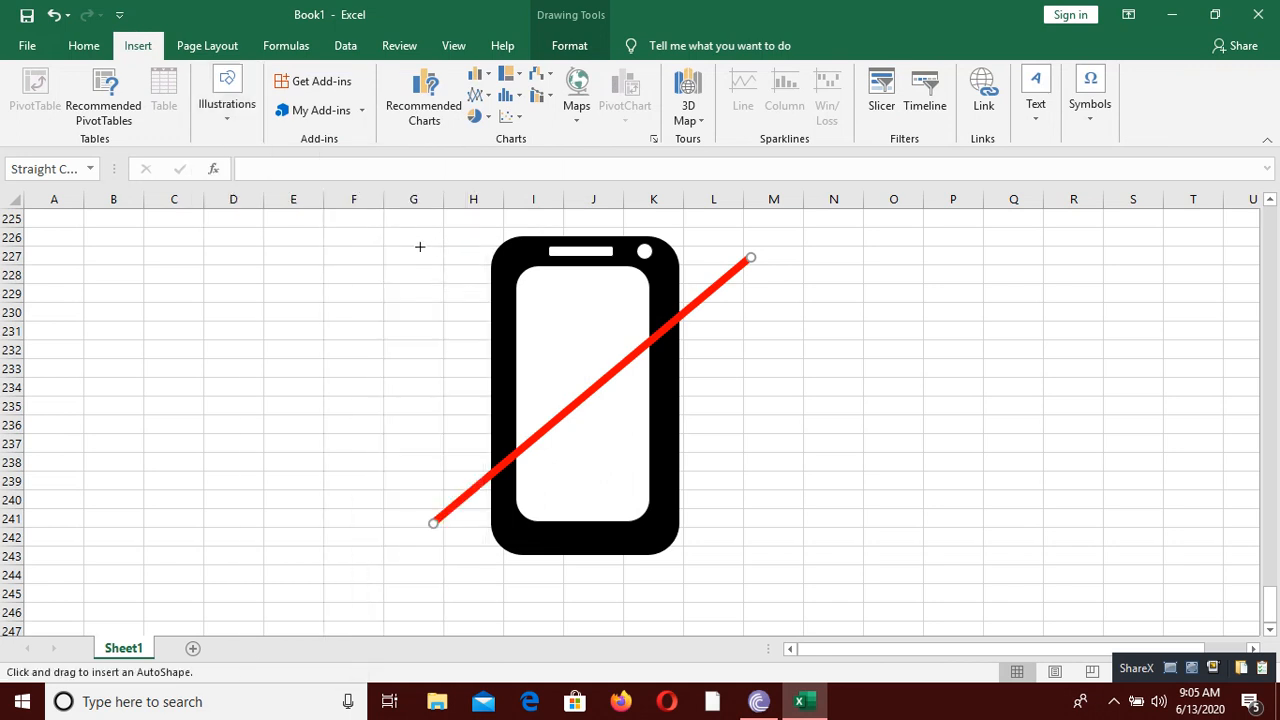
drag(420, 246, 741, 519)
Step: Color the second diagonal line red, set its weight to 6 pt and deselect it
click(460, 96)
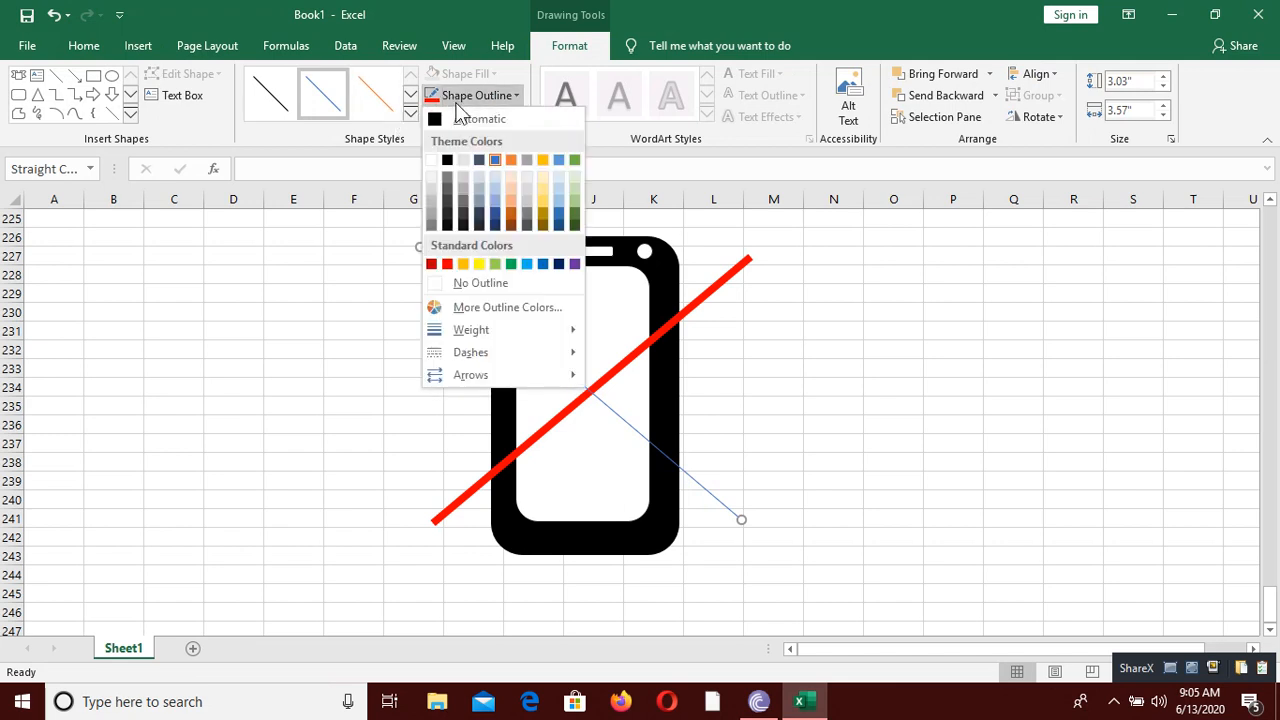
click(446, 264)
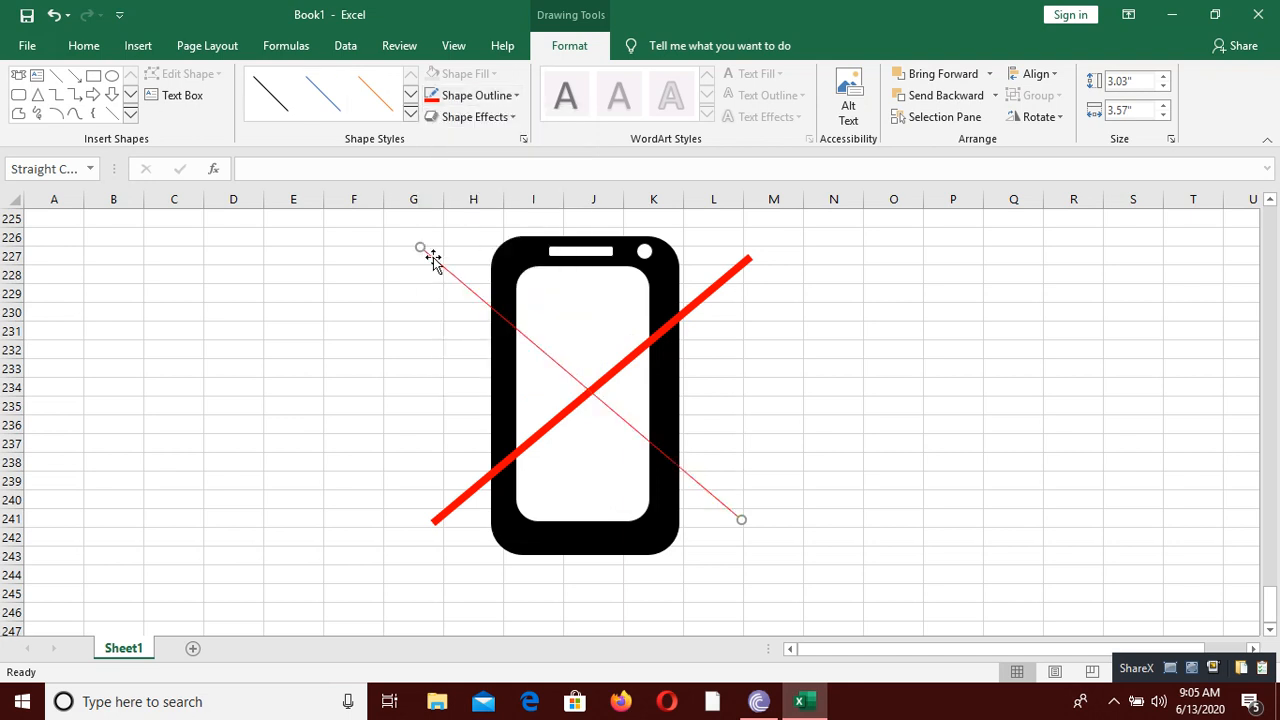
click(483, 98)
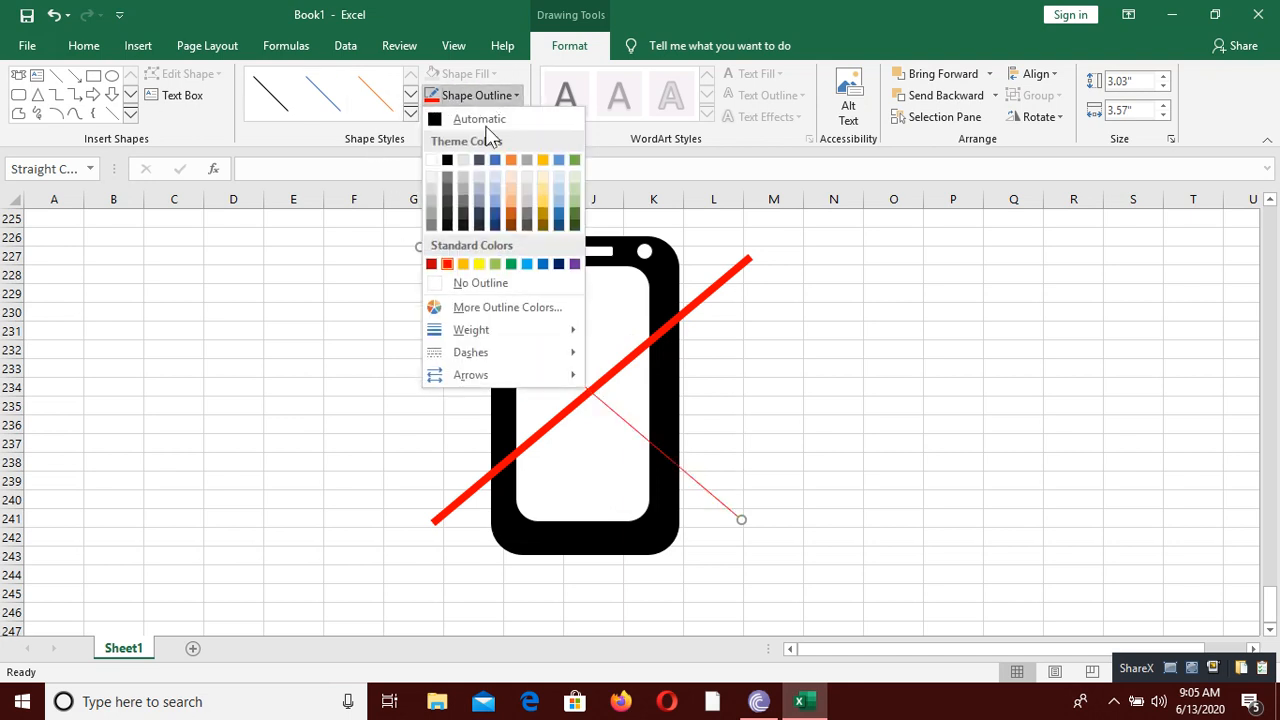
mouse_move(537, 329)
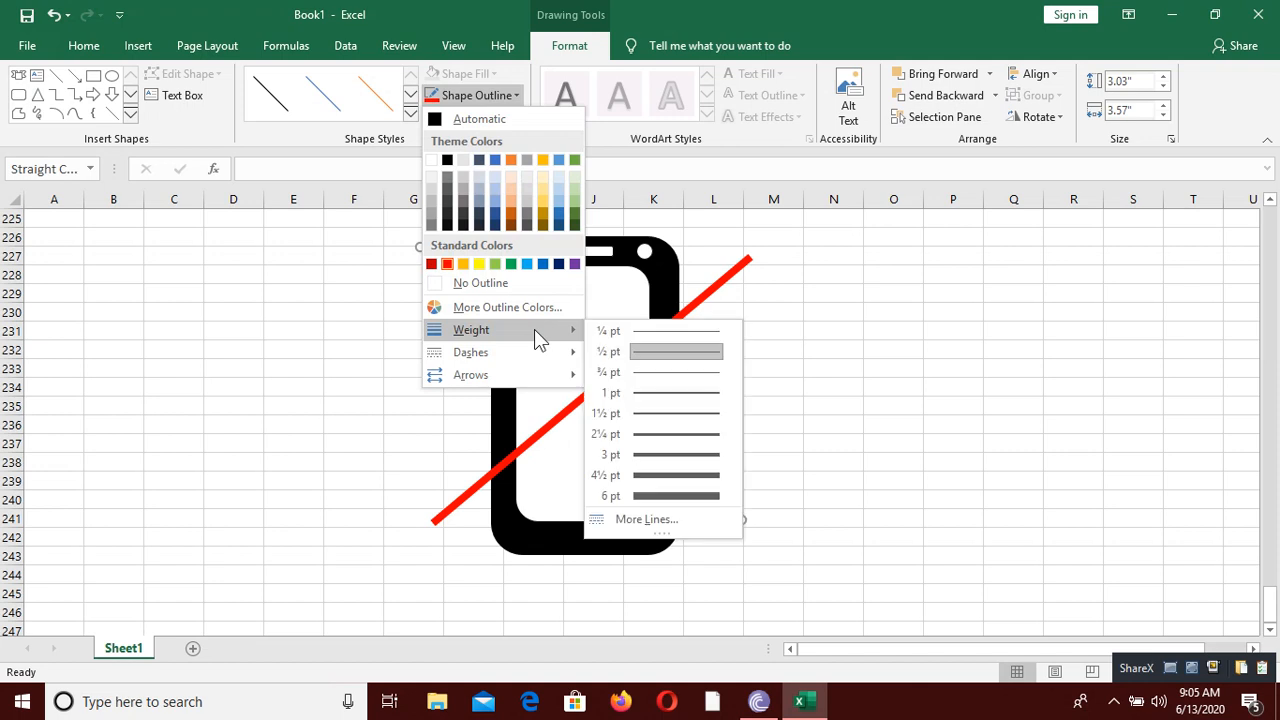
click(694, 495)
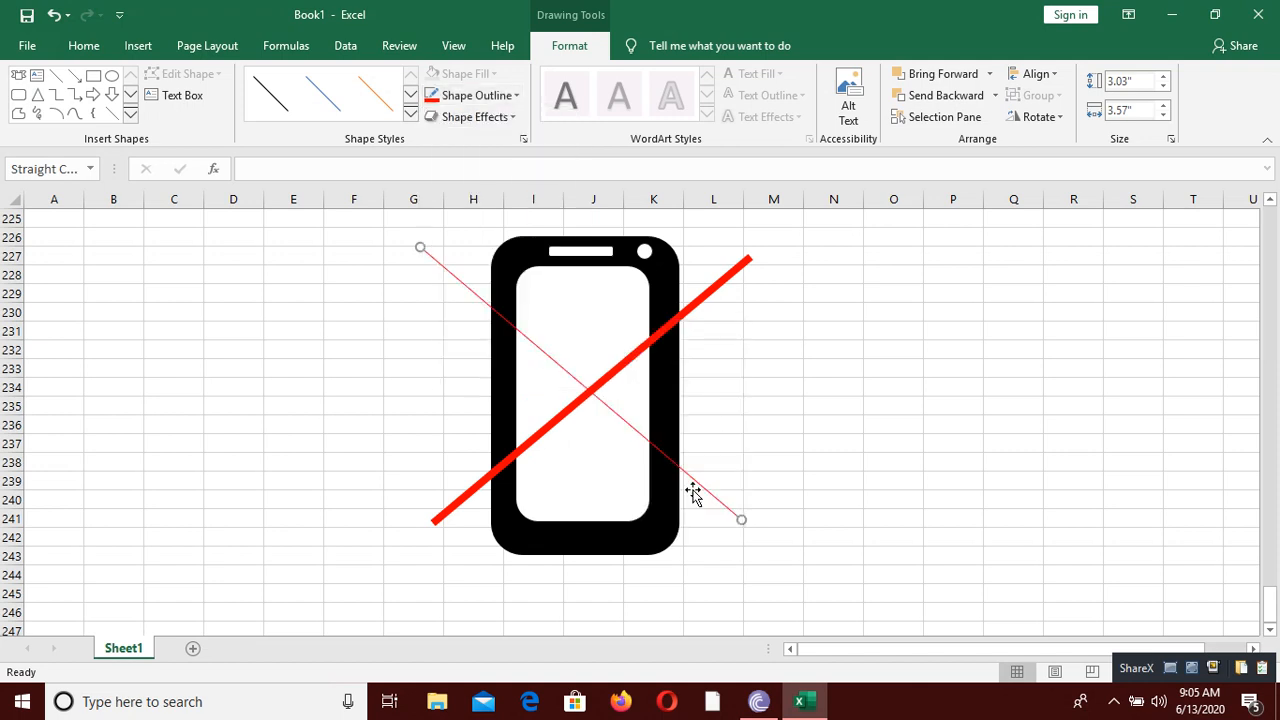
click(718, 453)
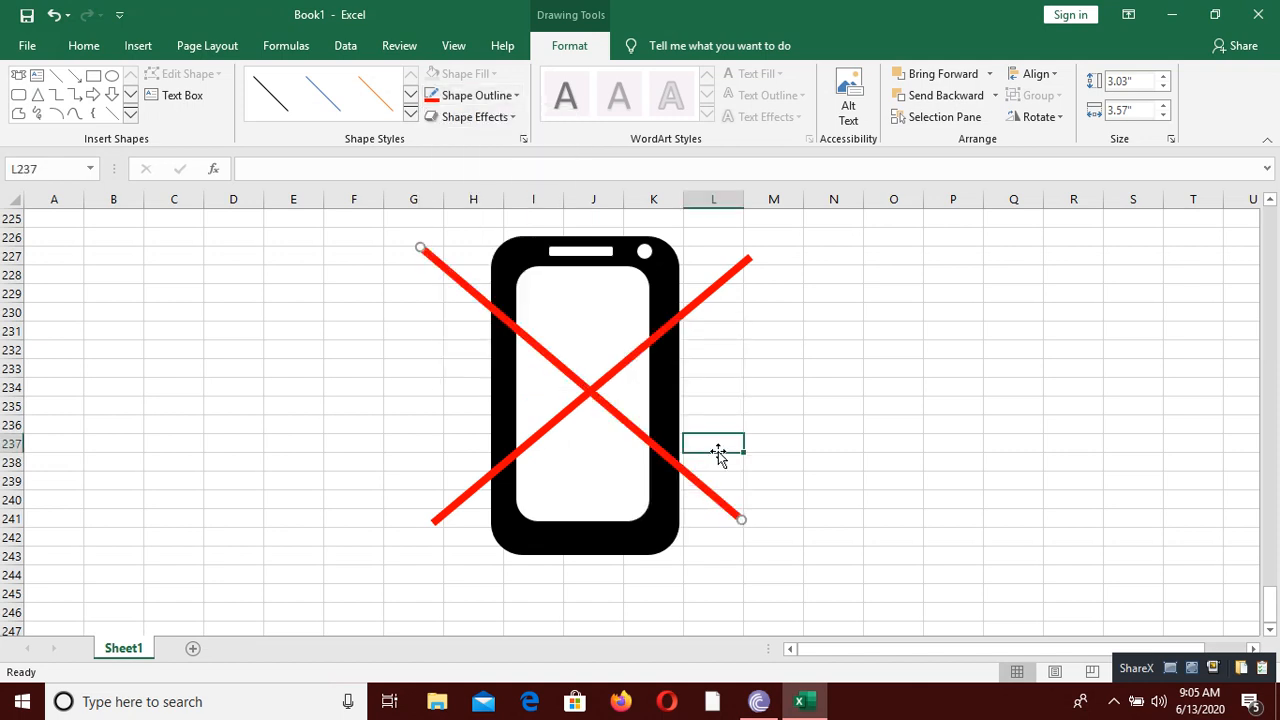
Step: Insert a WordArt text object using the blue letter style in the fourth row, third column of the gallery
click(673, 614)
click(138, 46)
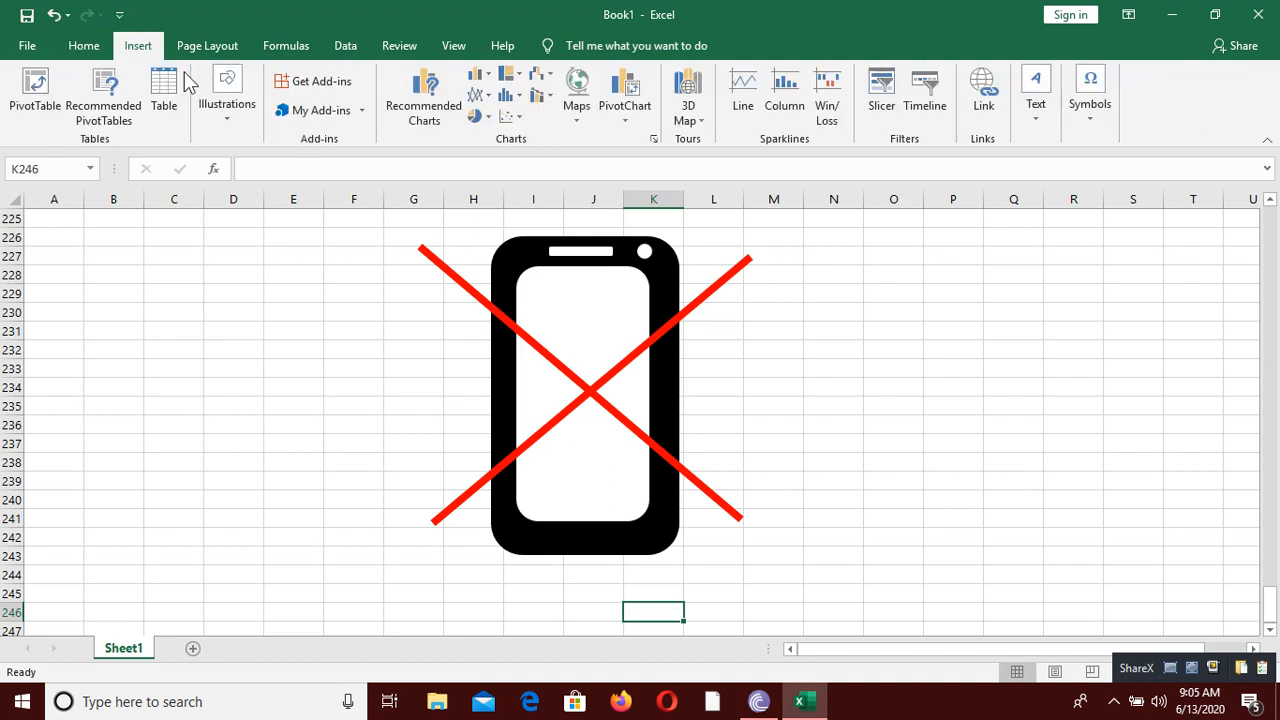
click(1033, 118)
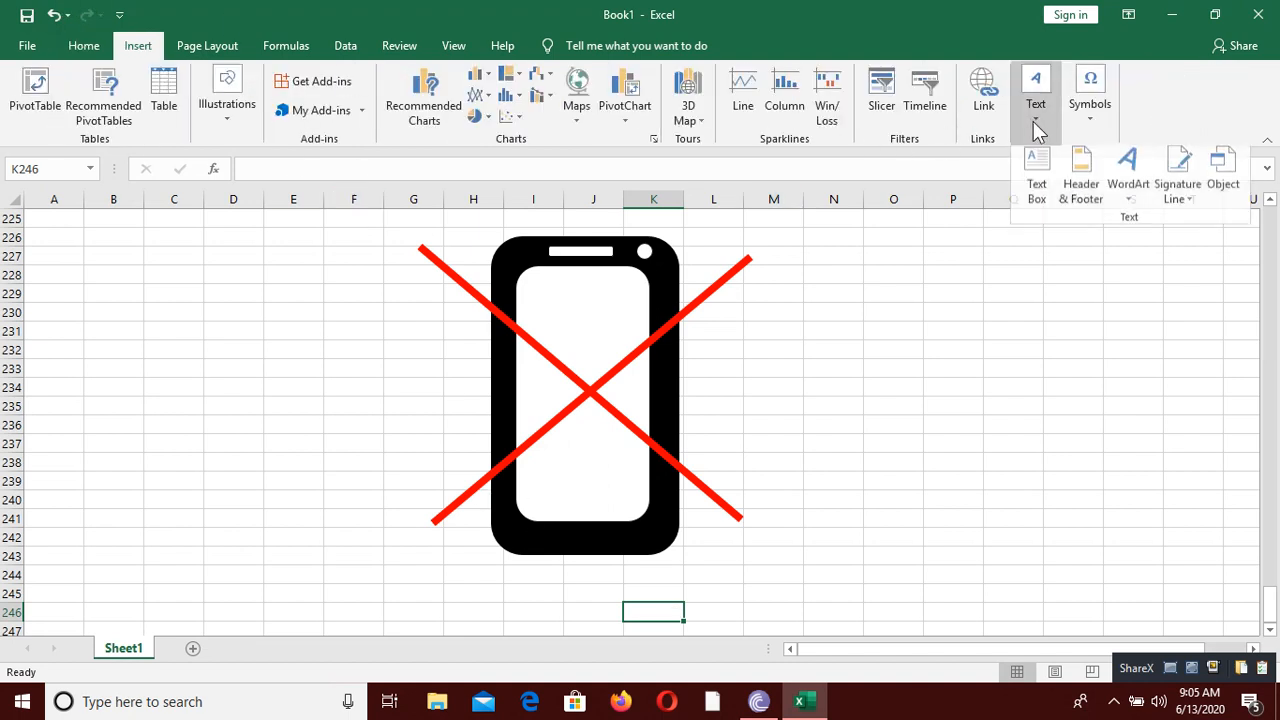
click(1128, 207)
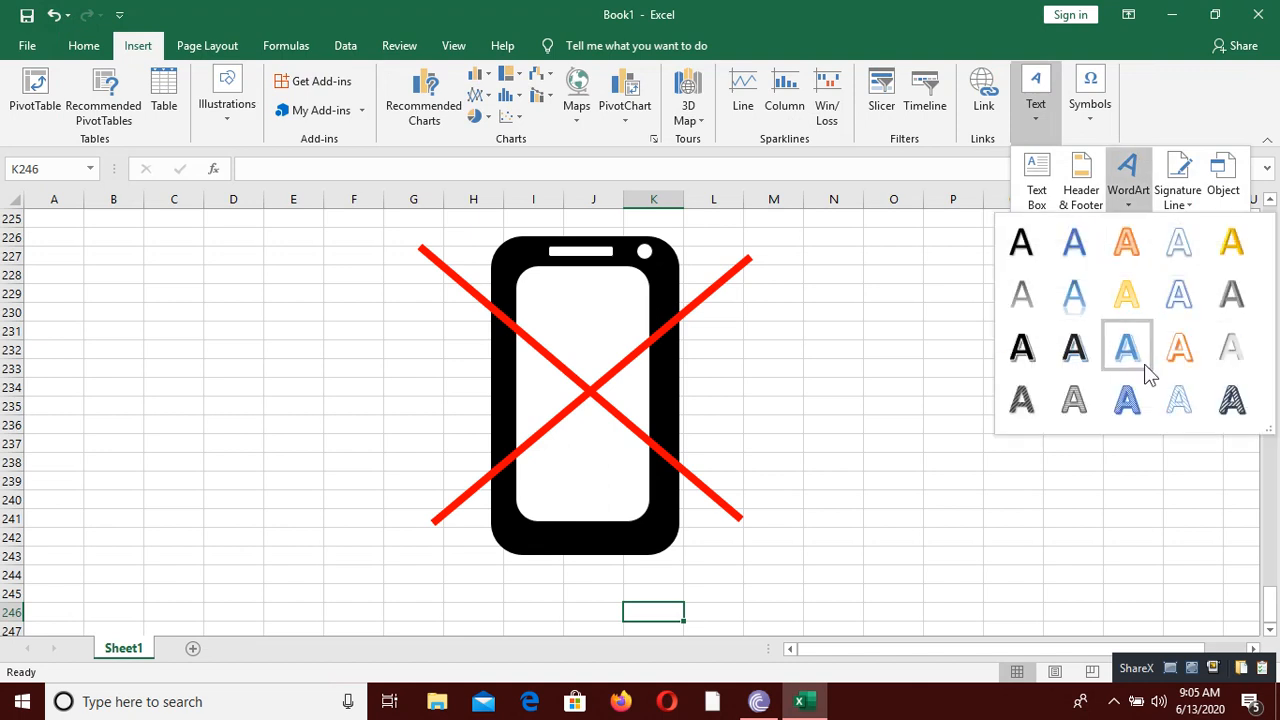
click(1127, 400)
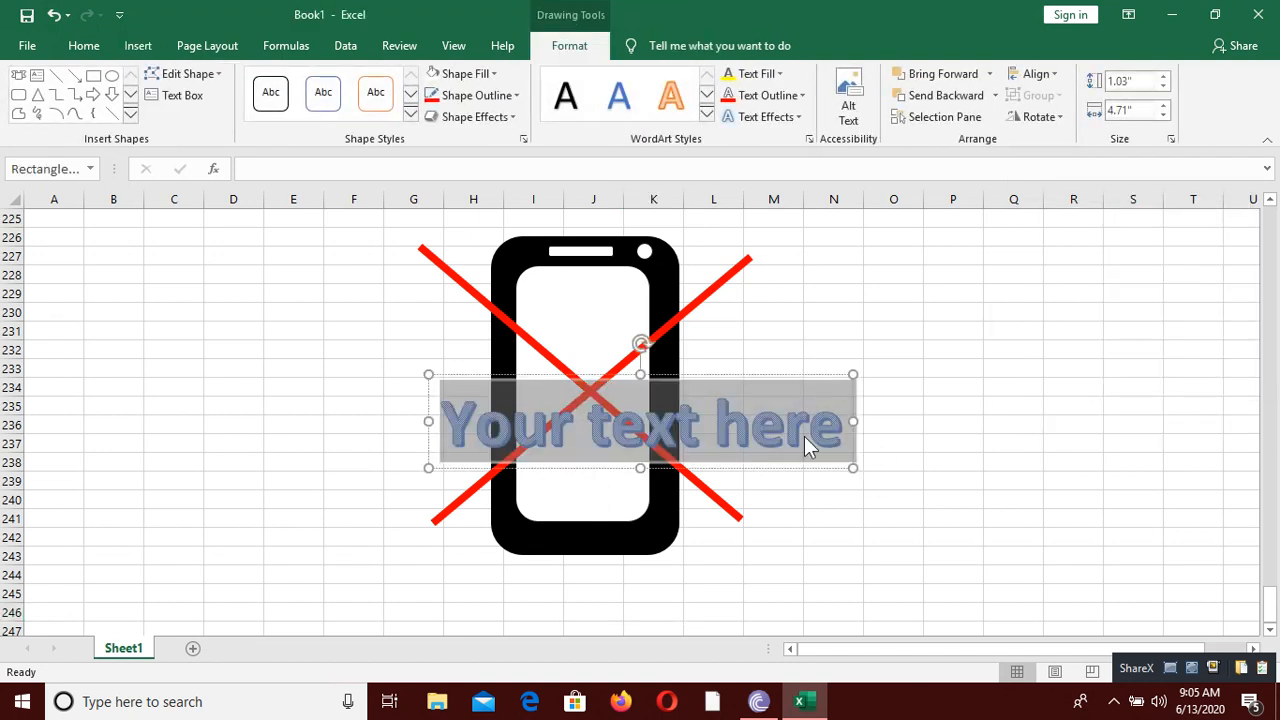
Step: Set the WordArt text to NO PHONE IN CLASS and move it directly below the phone drawing, around rows 243 to 247
text(NO)
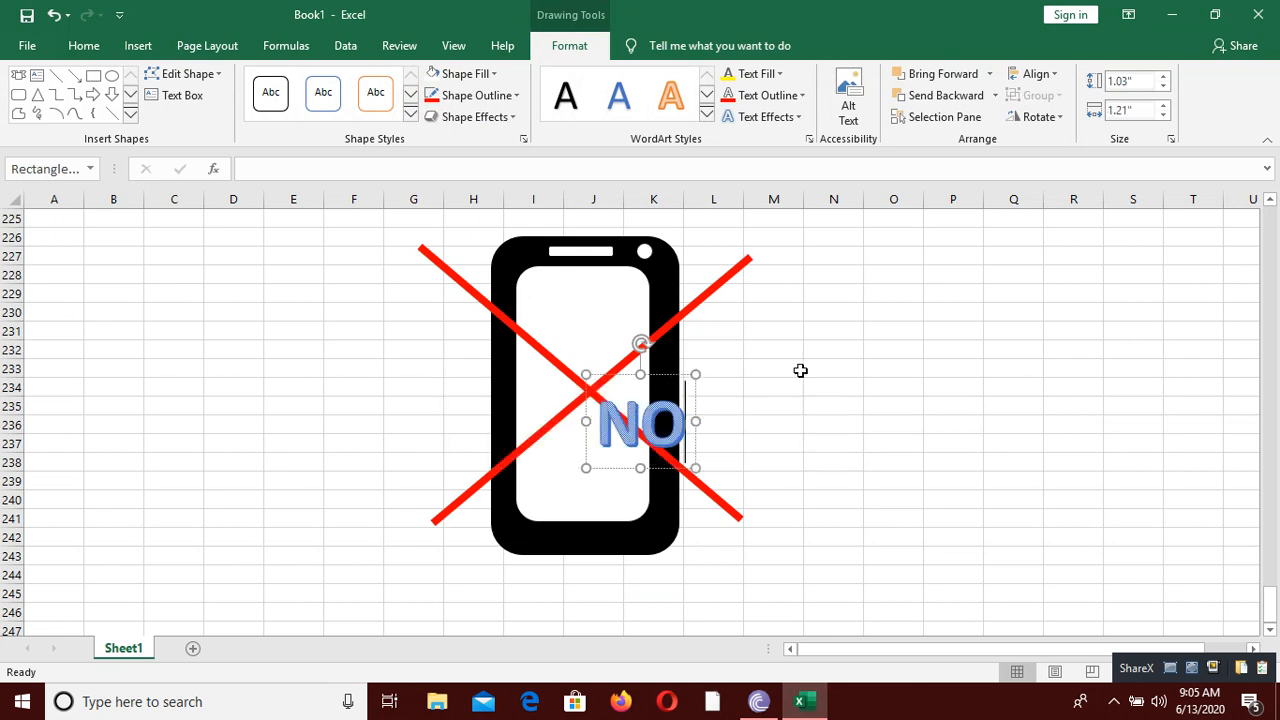
text( PH)
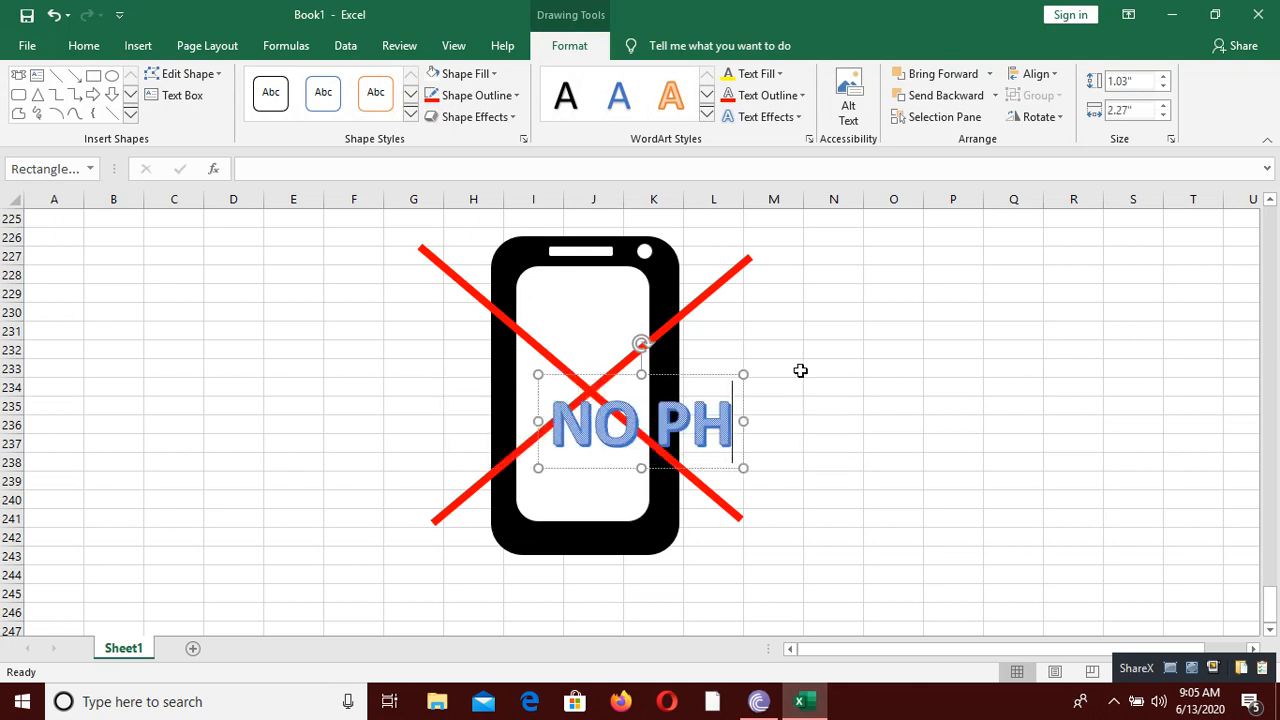
text(ONE IN )
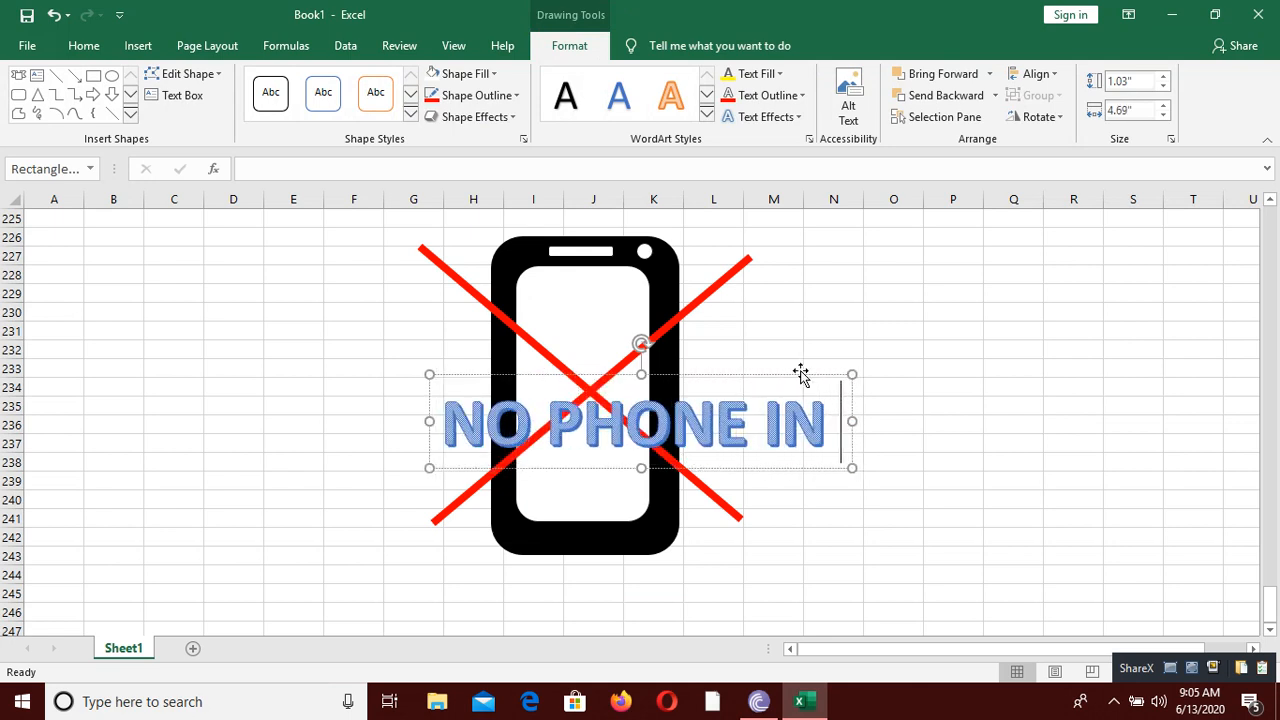
text(CLASS)
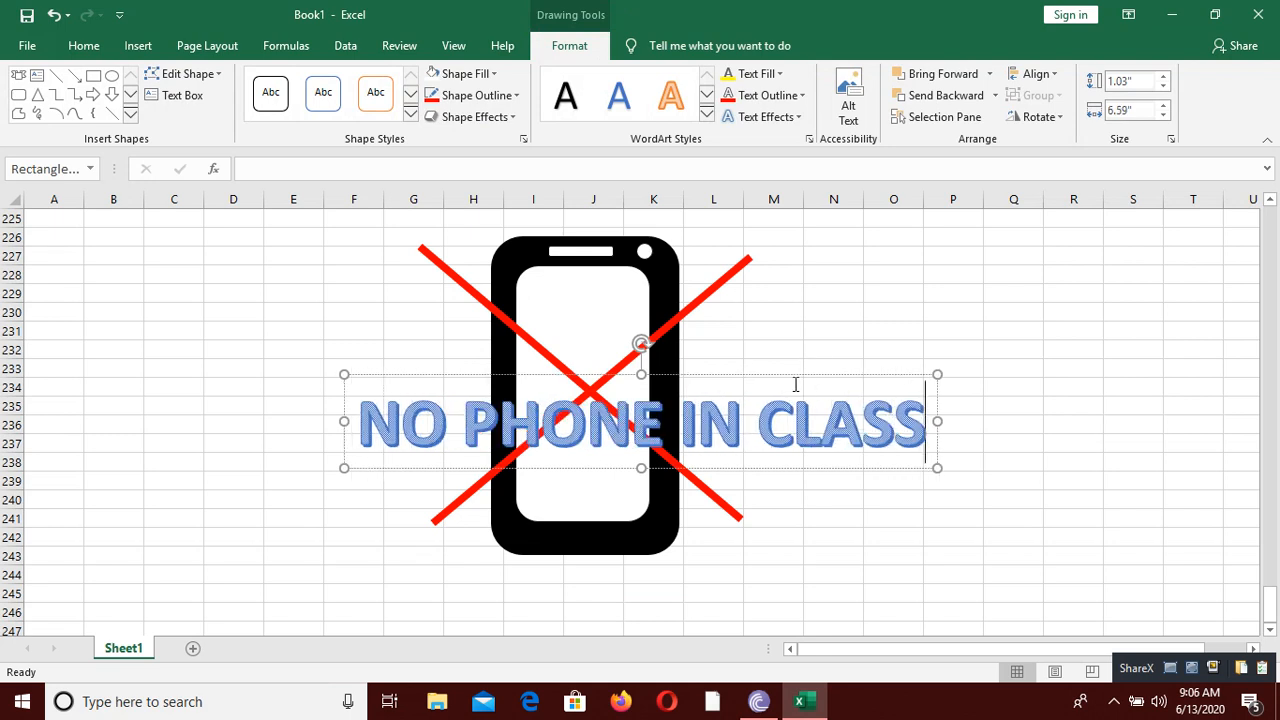
drag(791, 374, 719, 537)
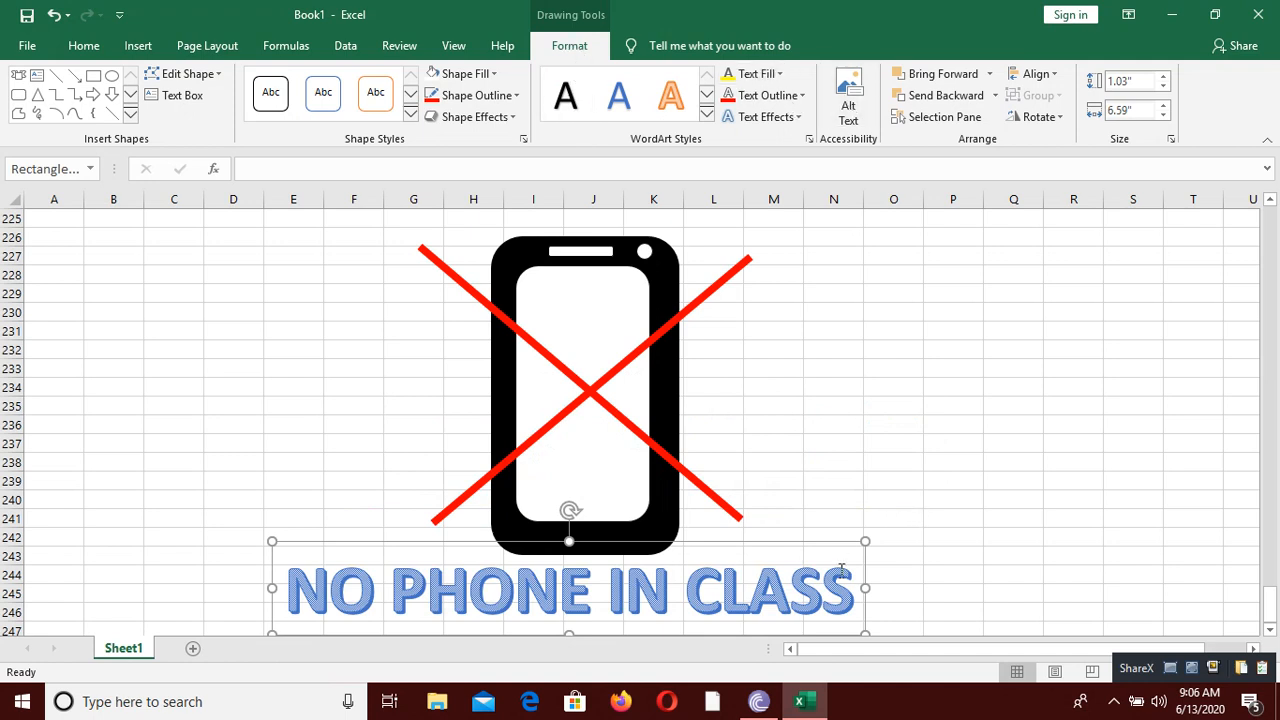
Step: Set the text fill of the whole NO PHONE IN CLASS WordArt to standard red and deselect it
drag(848, 573, 288, 590)
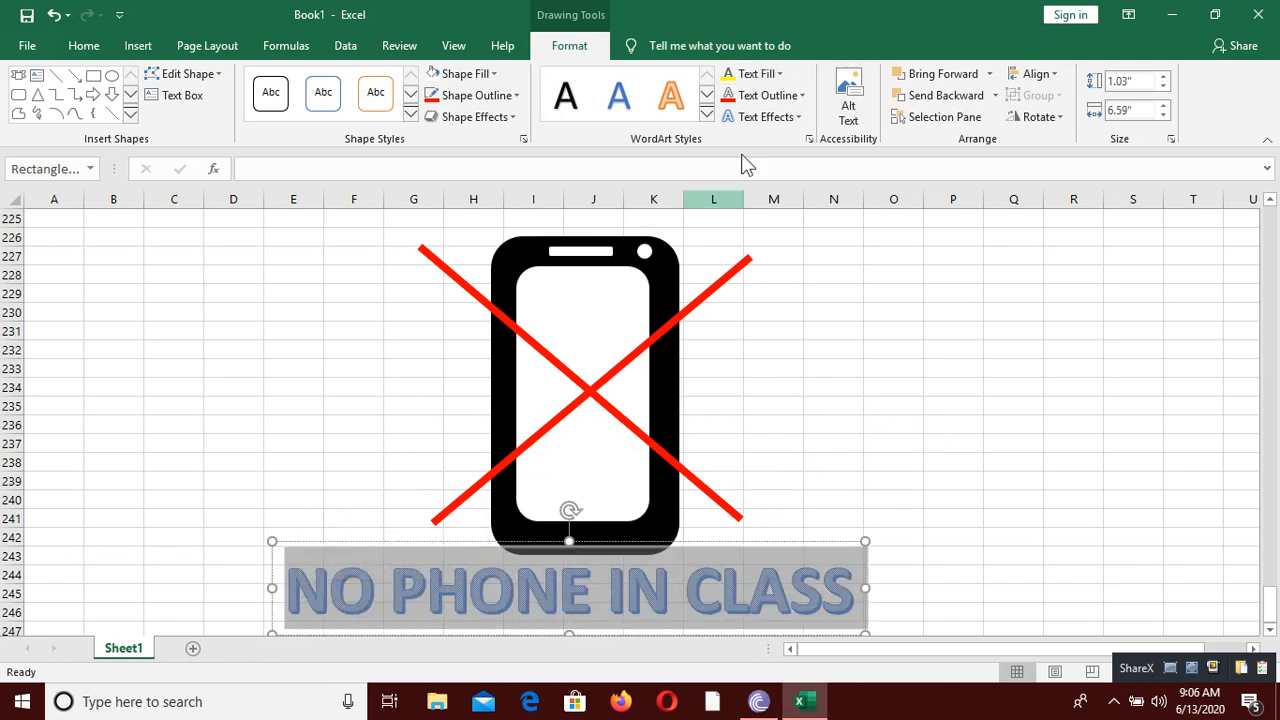
click(767, 77)
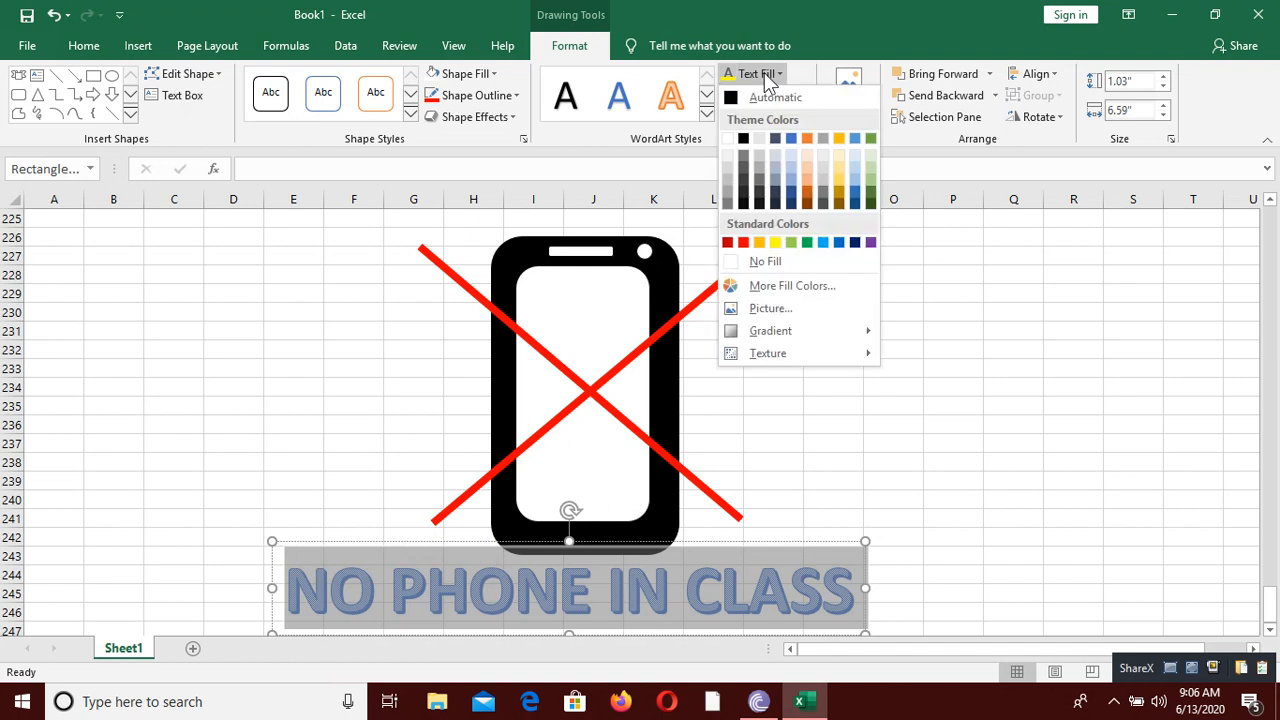
click(743, 242)
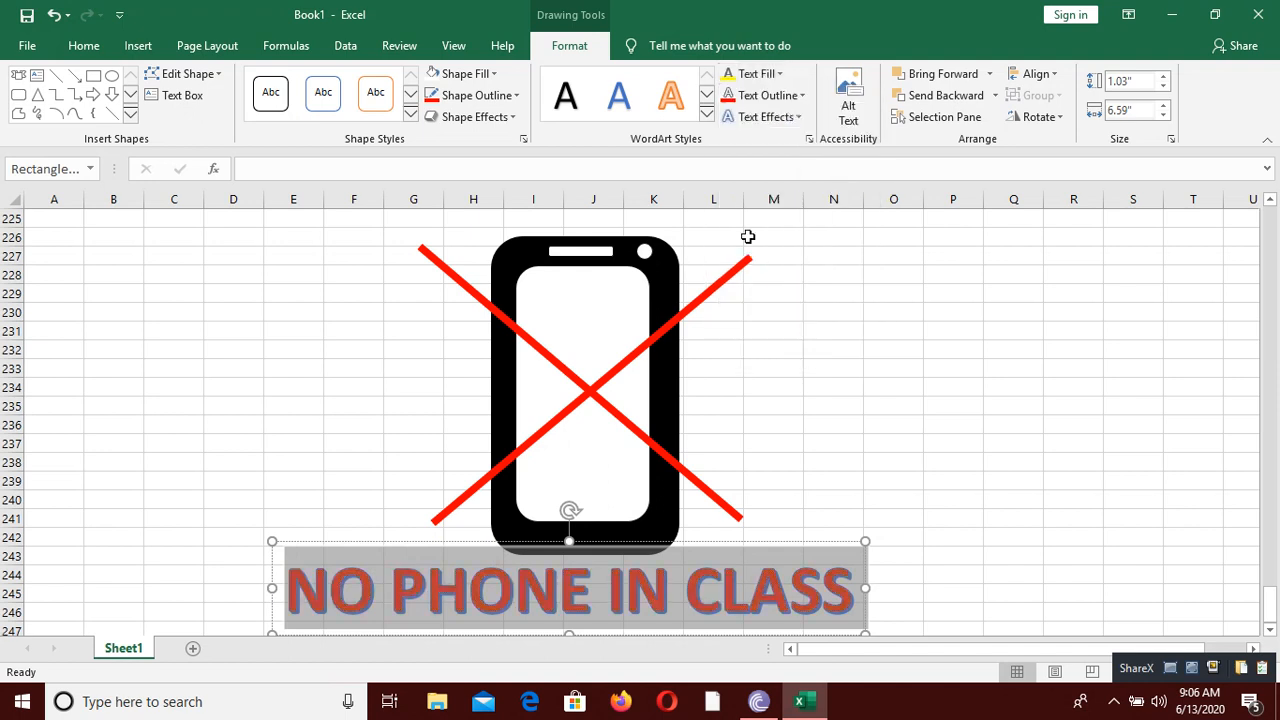
click(852, 439)
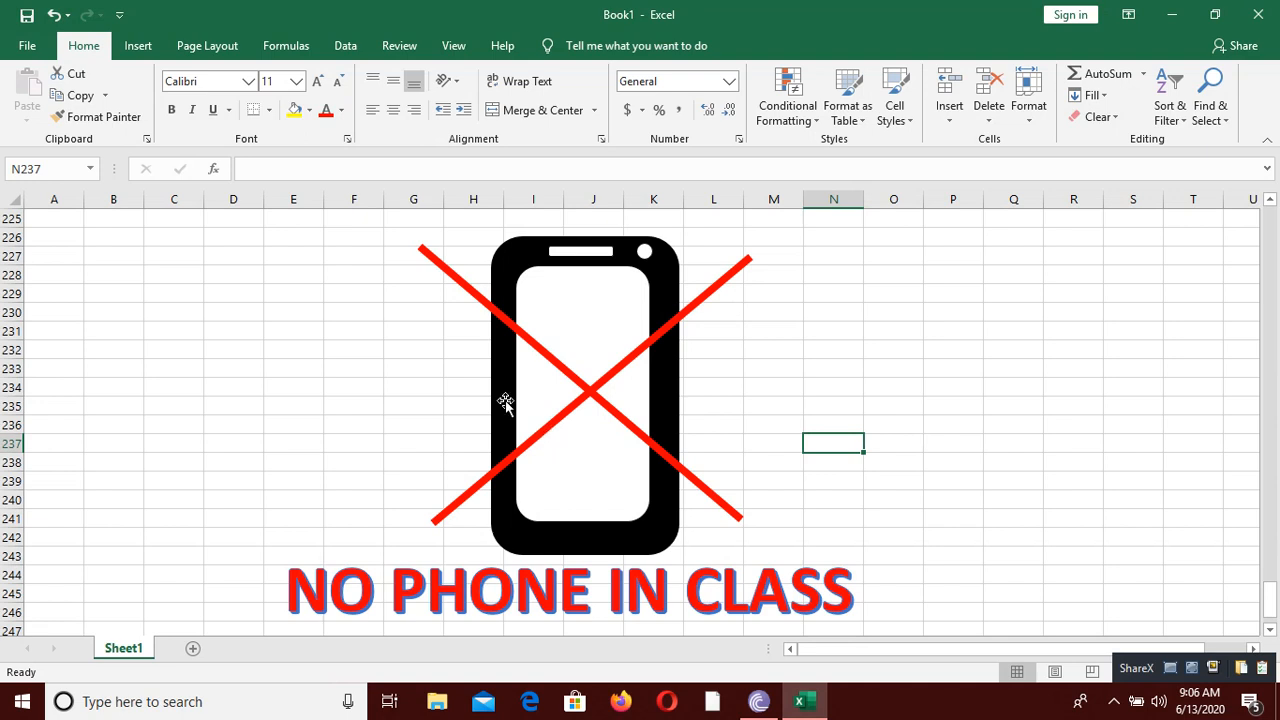
drag(503, 397, 331, 394)
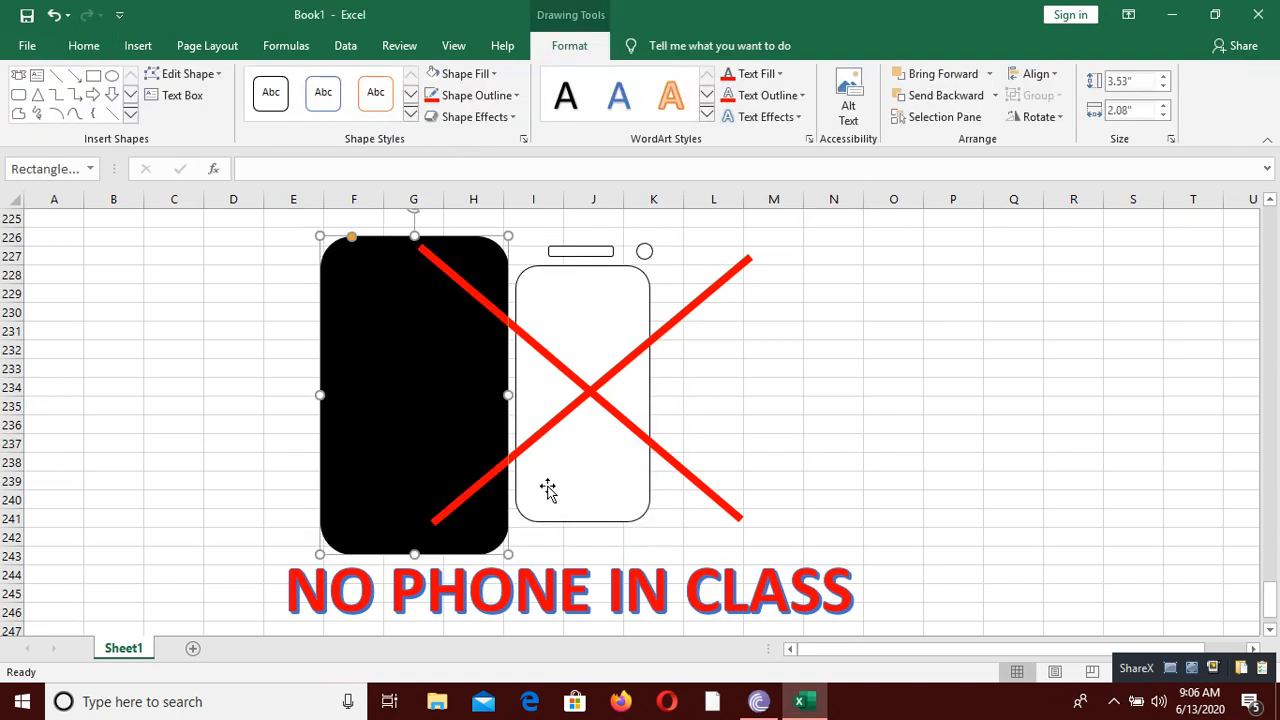
click(55, 17)
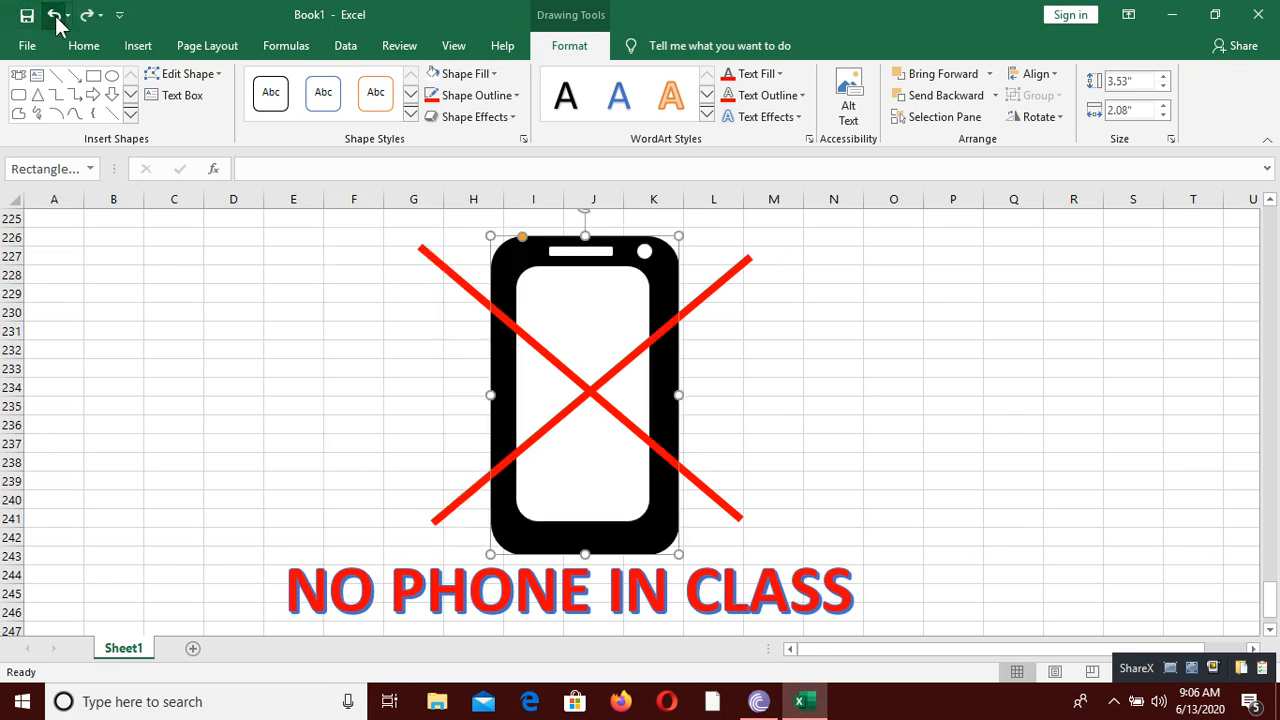
click(567, 253)
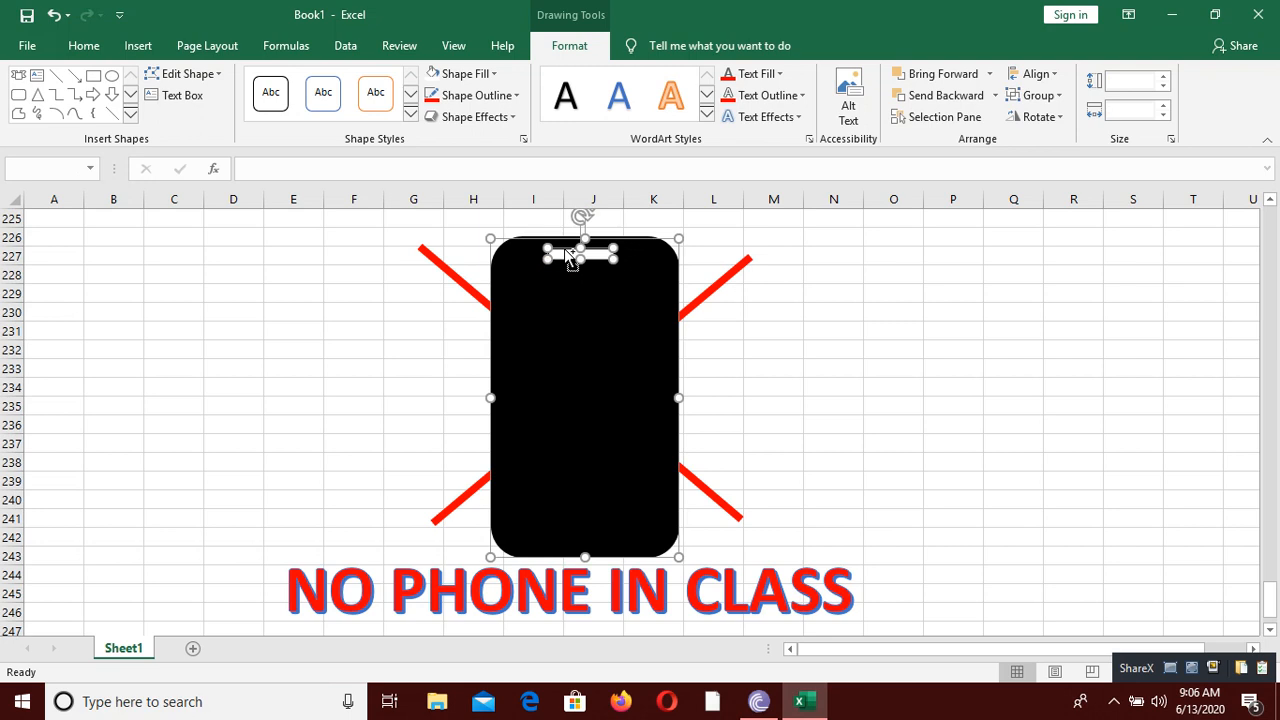
click(47, 16)
Step: Group the phone's screen, speaker bar, camera circle and body with both red lines and the WordArt into one object
click(584, 325)
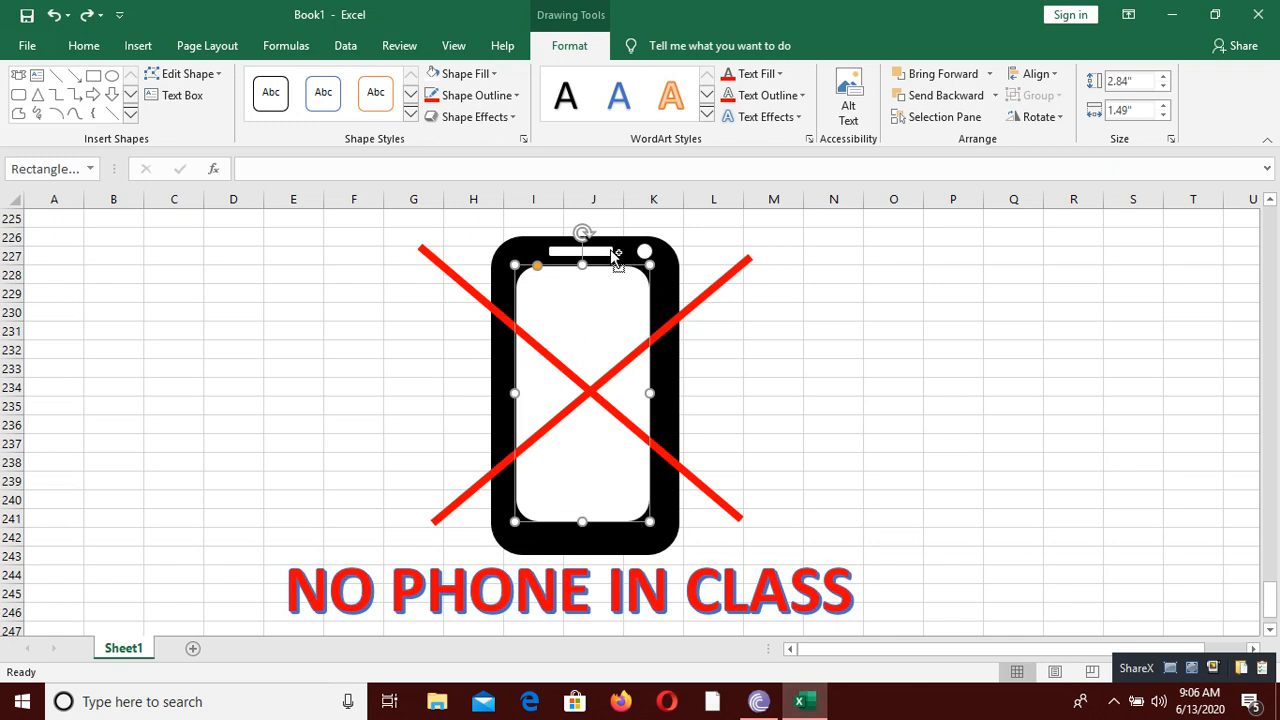
ctrl+click(606, 252)
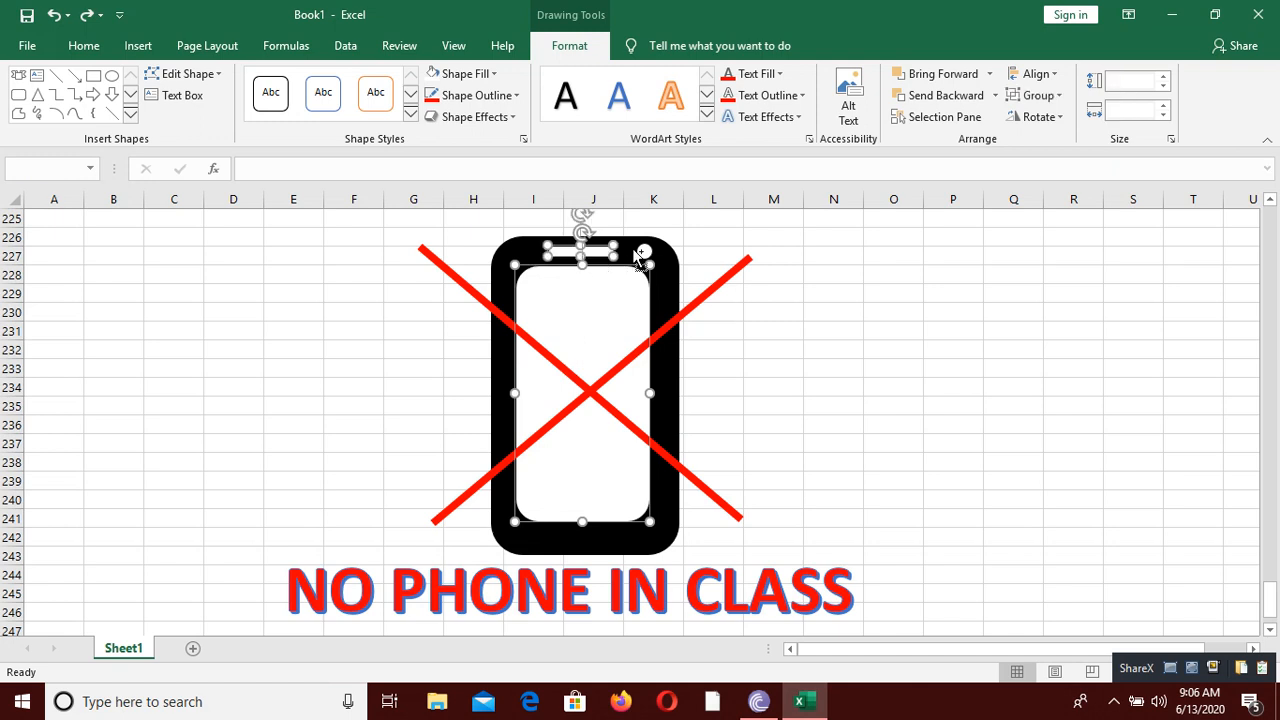
ctrl+click(645, 252)
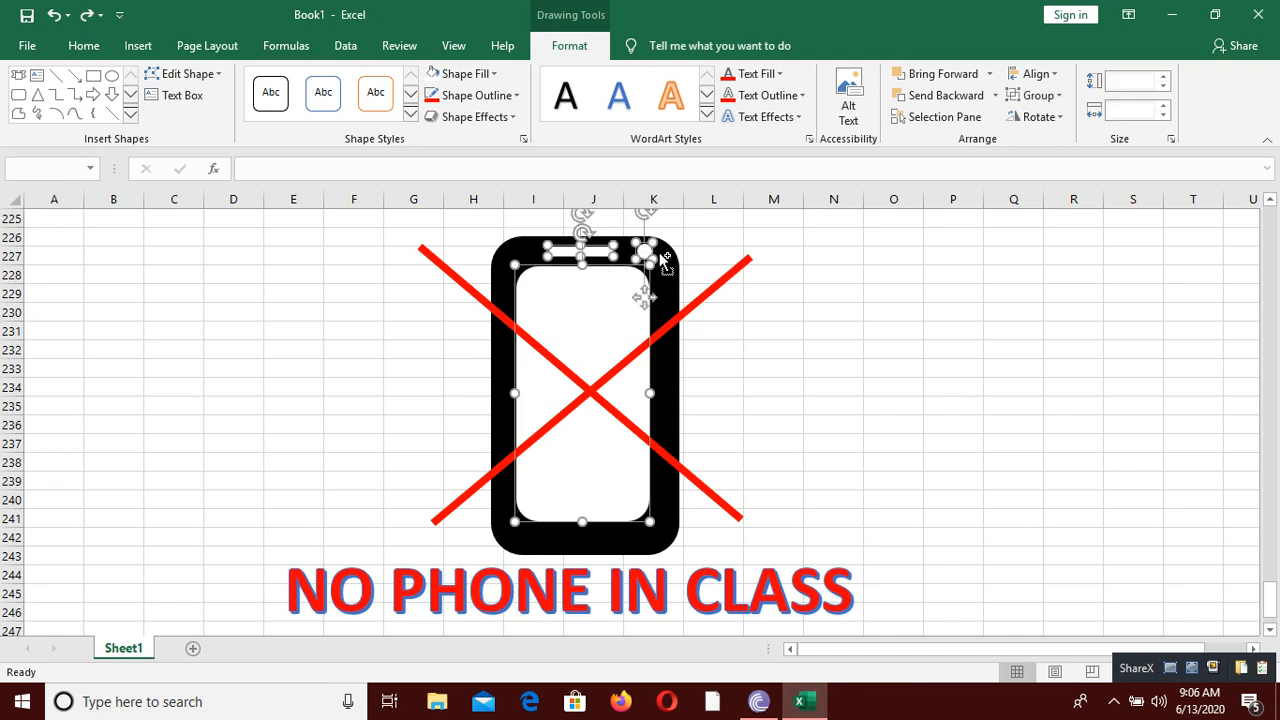
ctrl+click(674, 368)
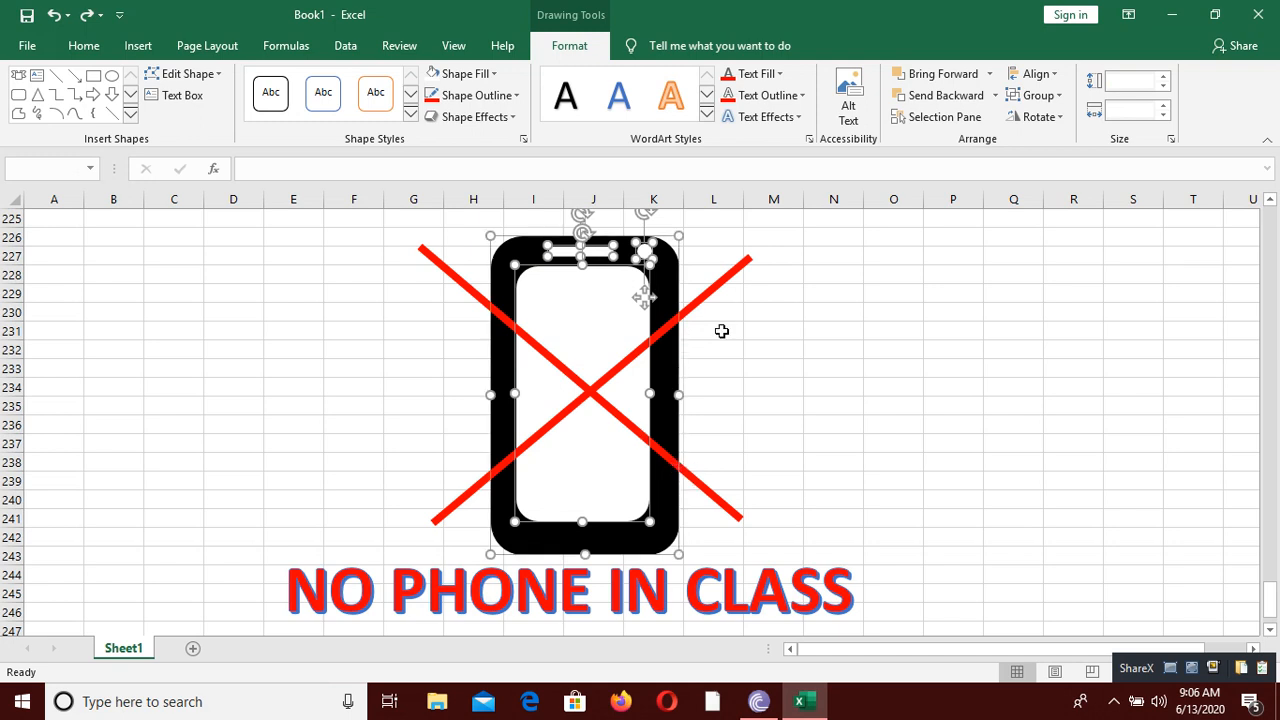
ctrl+click(701, 298)
ctrl+click(709, 492)
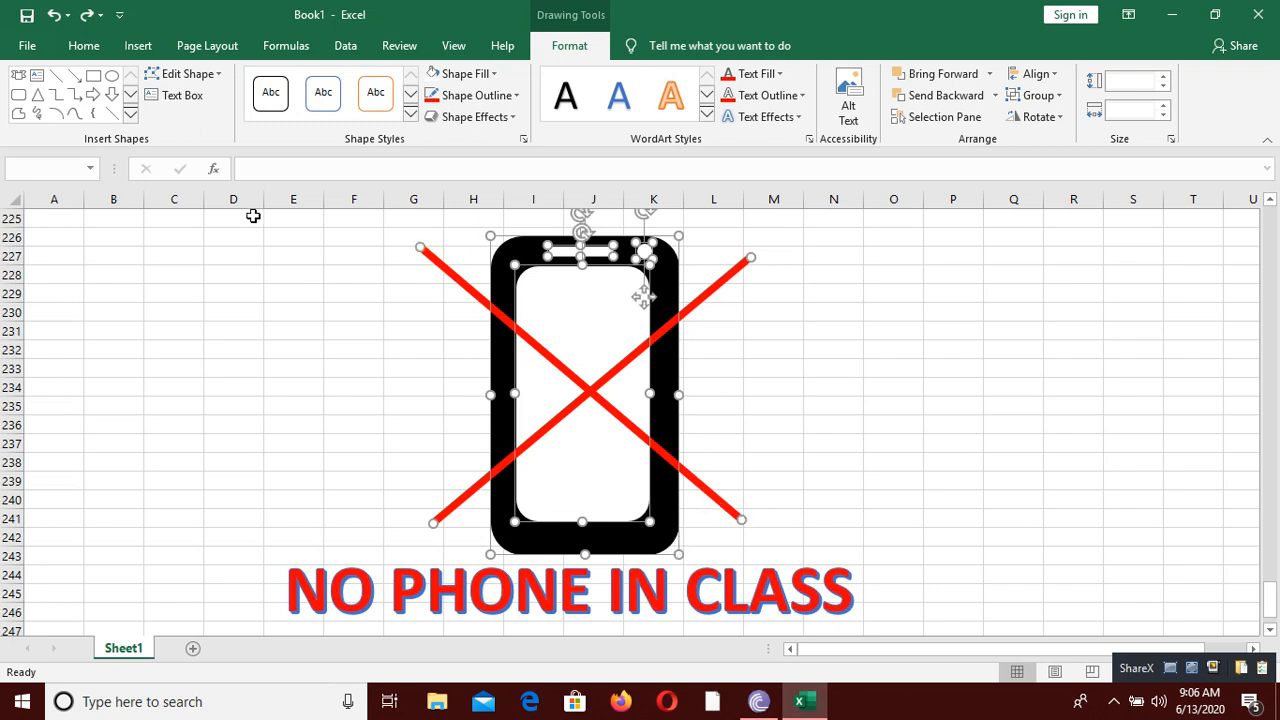
ctrl+click(535, 592)
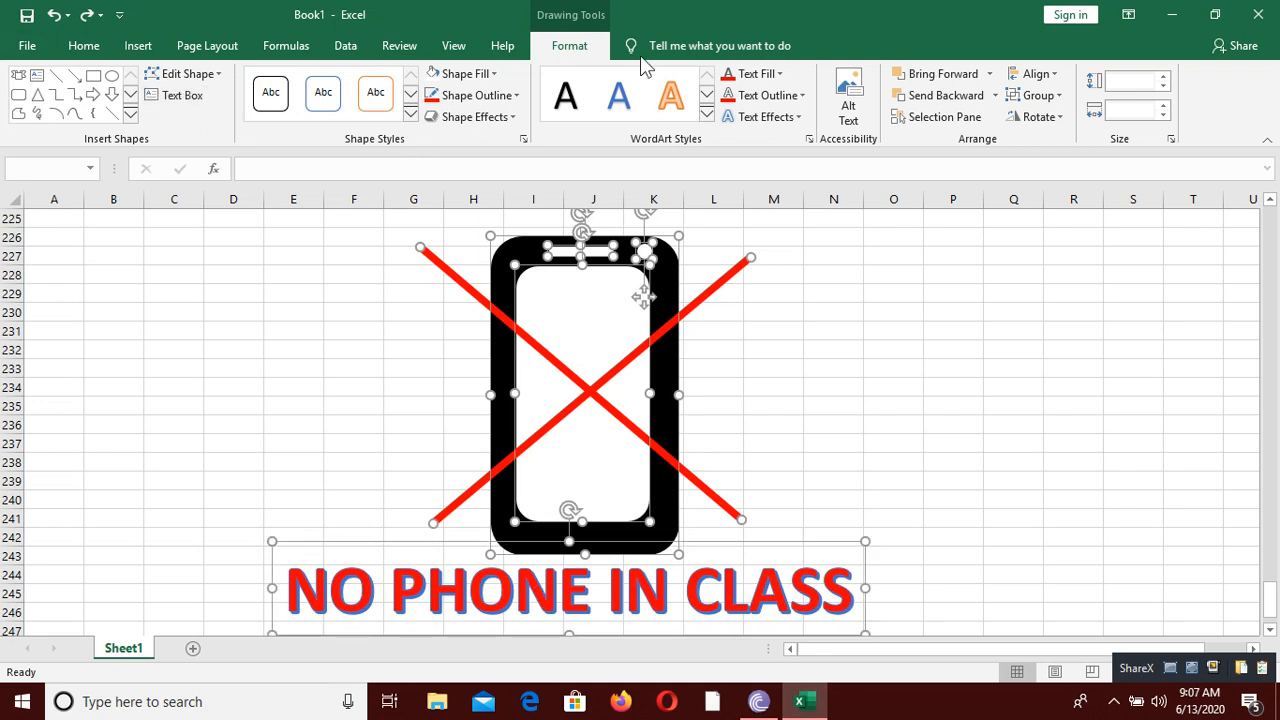
click(1052, 118)
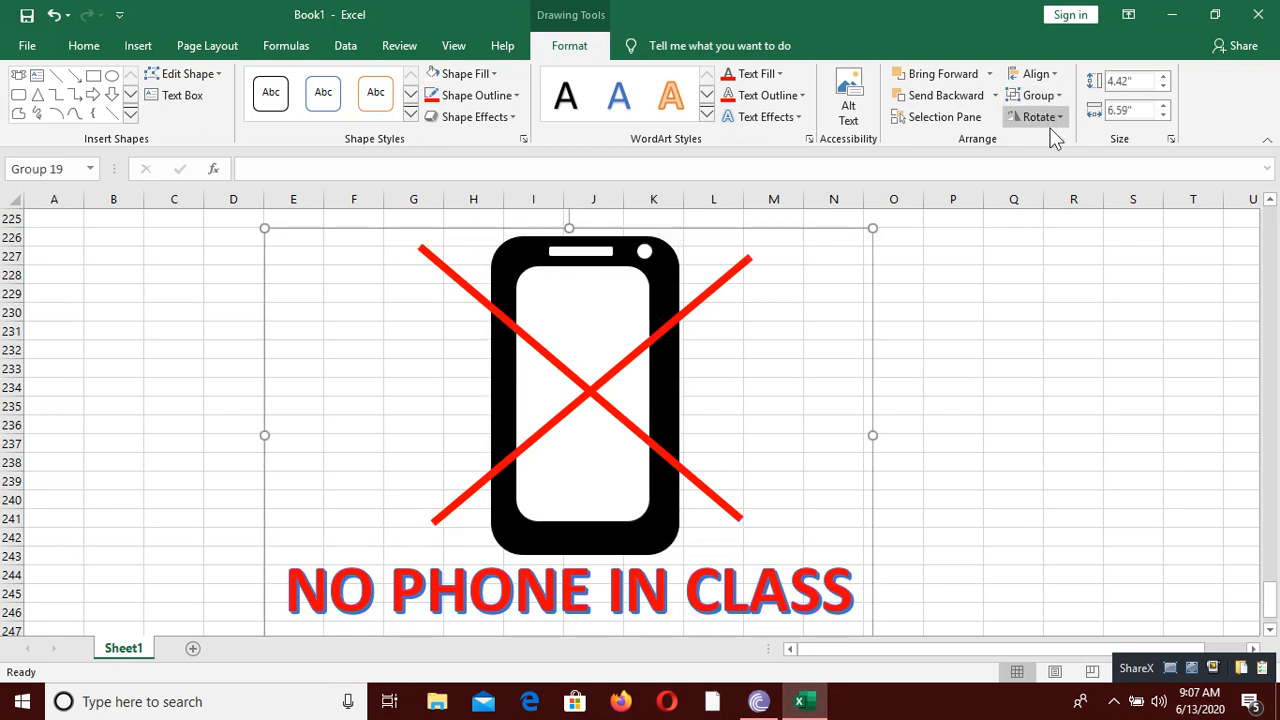
Step: Move the grouped no-phone drawing so its frame begins in column C at row 227, and deselect it
drag(797, 409, 897, 411)
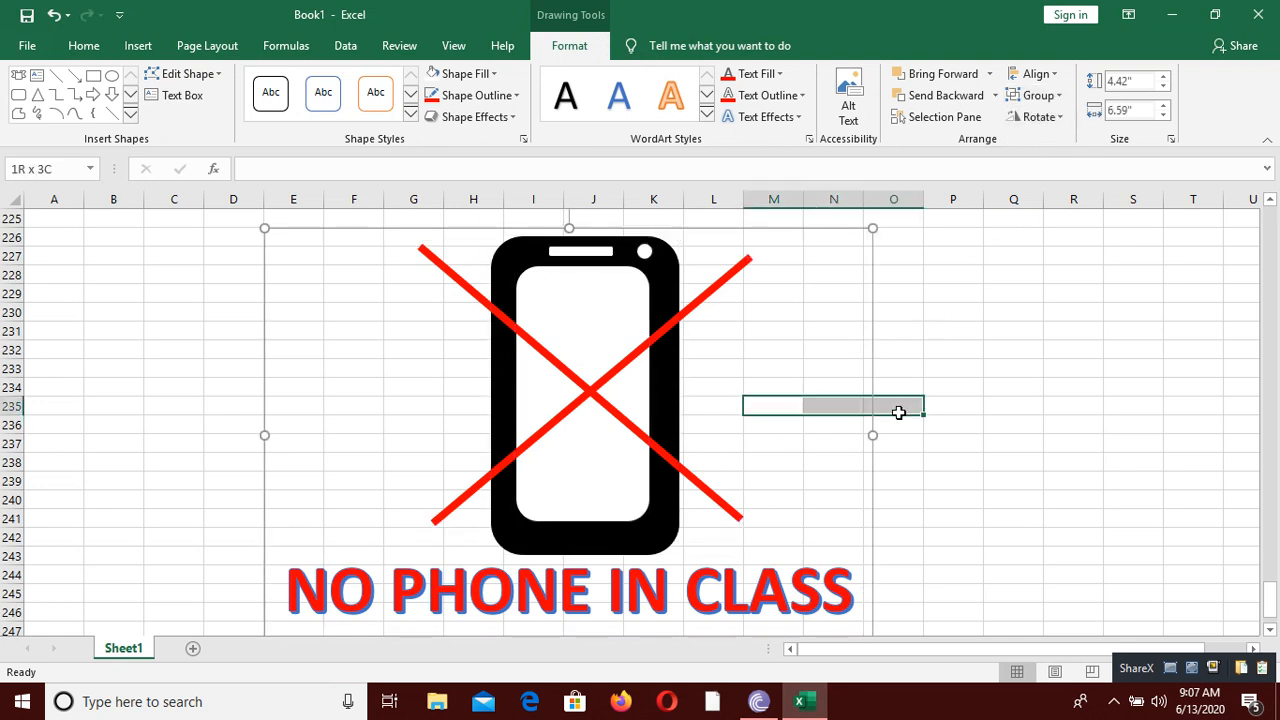
drag(669, 348, 542, 364)
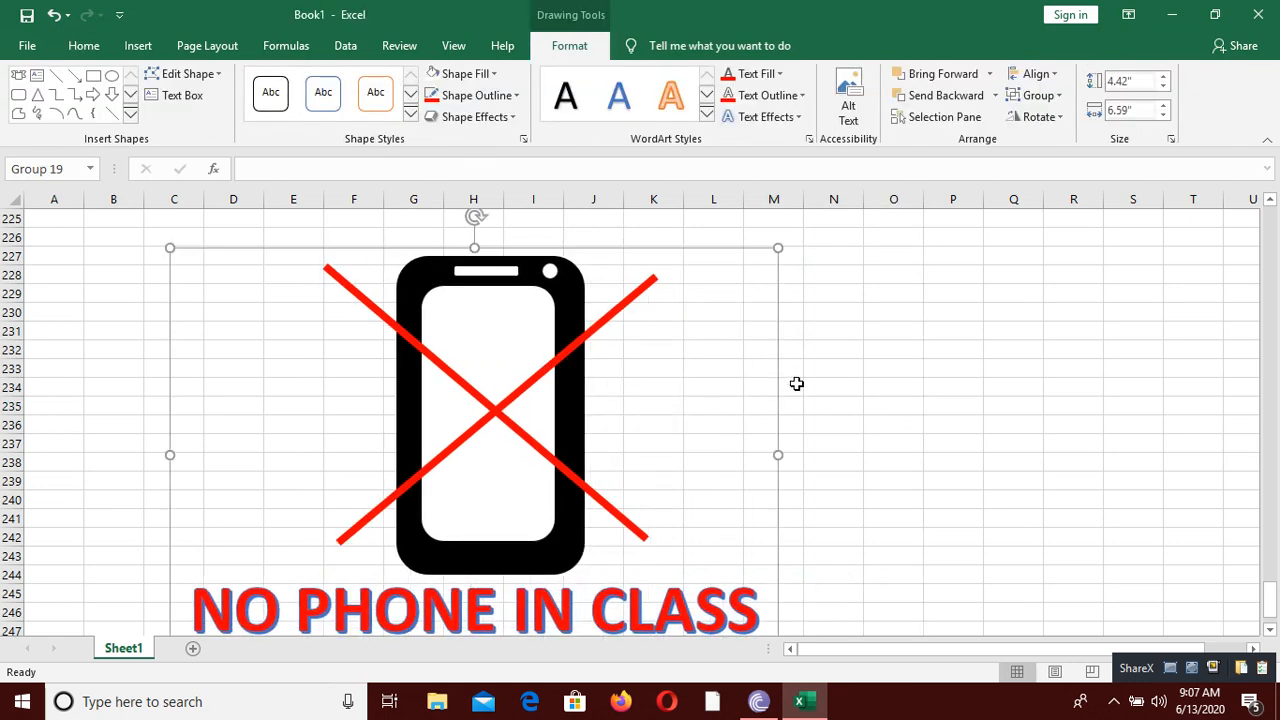
click(842, 415)
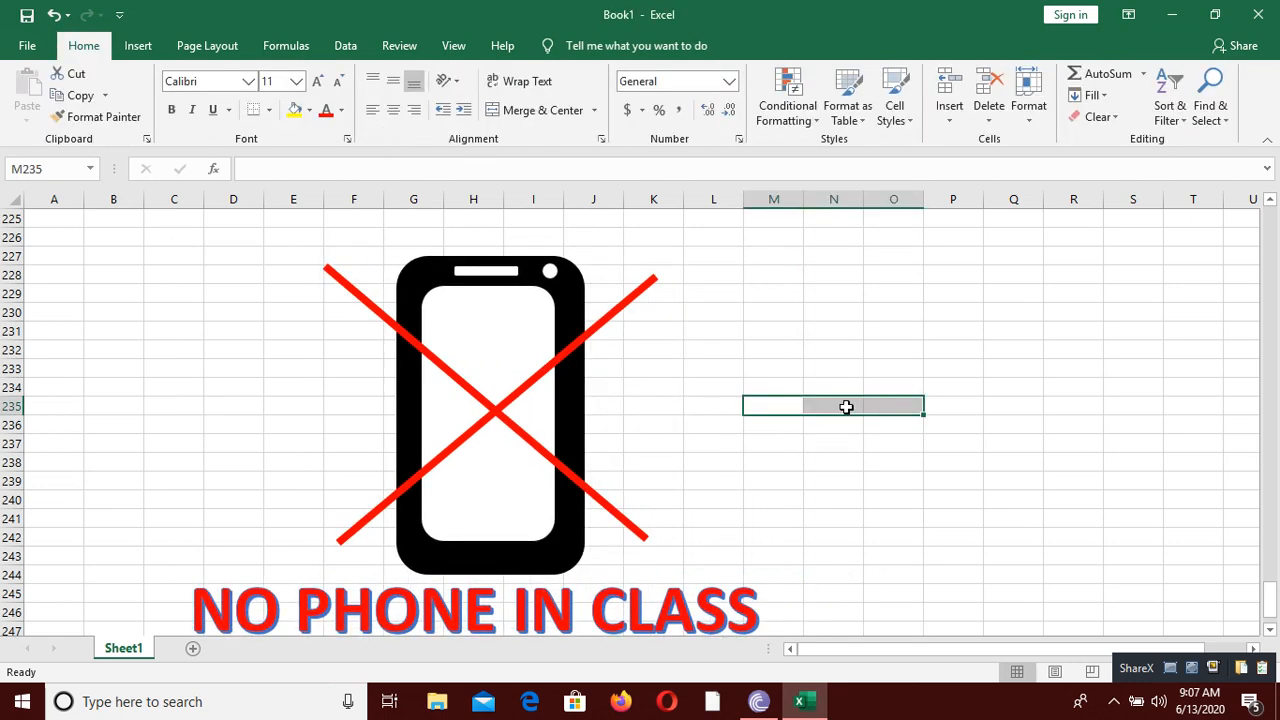